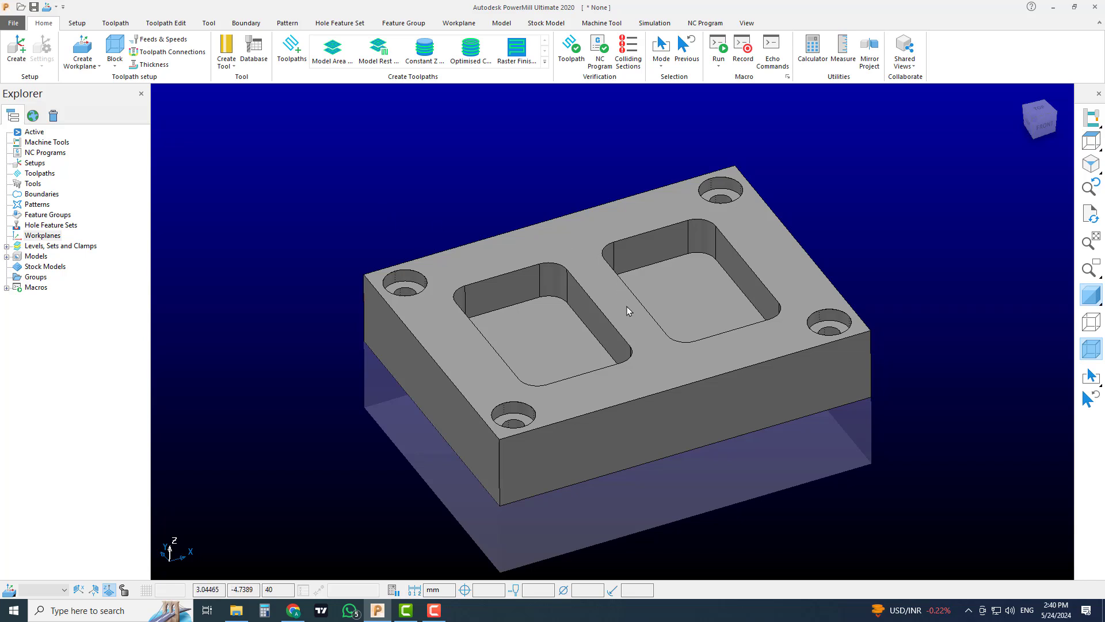
Step: Examine the plate model's two rounded pockets, four stepped corner holes and block from several angles, including the isometric view
{"action": "scroll", "coordinate": [627, 306], "scroll_direction": "up", "scroll_amount": 1}
{"action": "scroll", "coordinate": [627, 306], "scroll_direction": "down", "scroll_amount": 2}
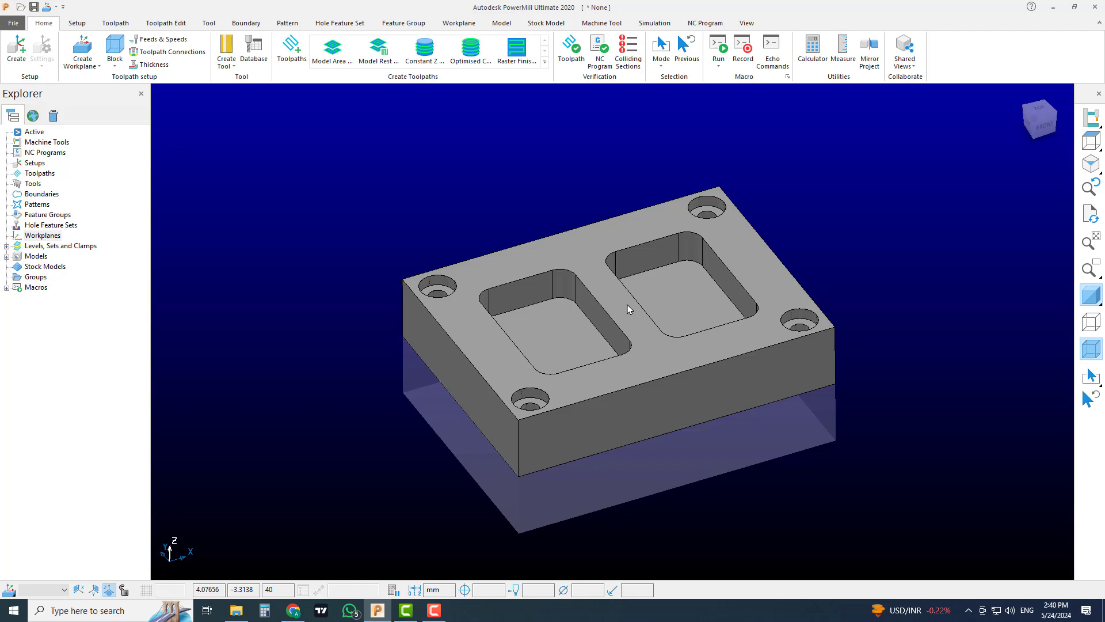
{"action": "scroll", "coordinate": [628, 305], "scroll_direction": "up", "scroll_amount": 3}
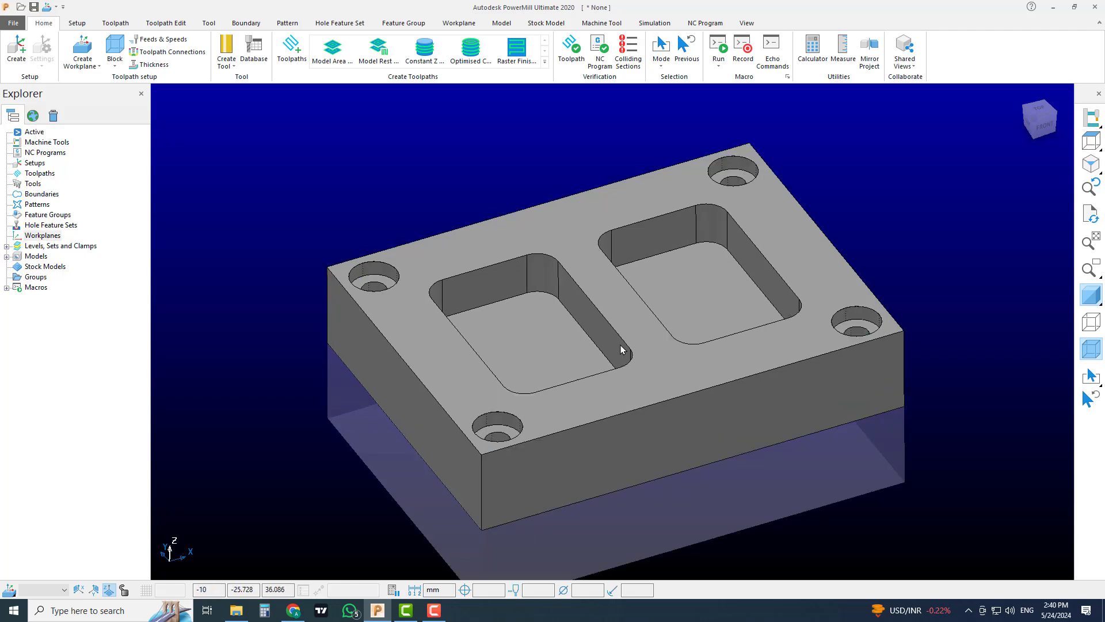
{"action": "scroll", "coordinate": [621, 345], "scroll_direction": "up", "scroll_amount": 2}
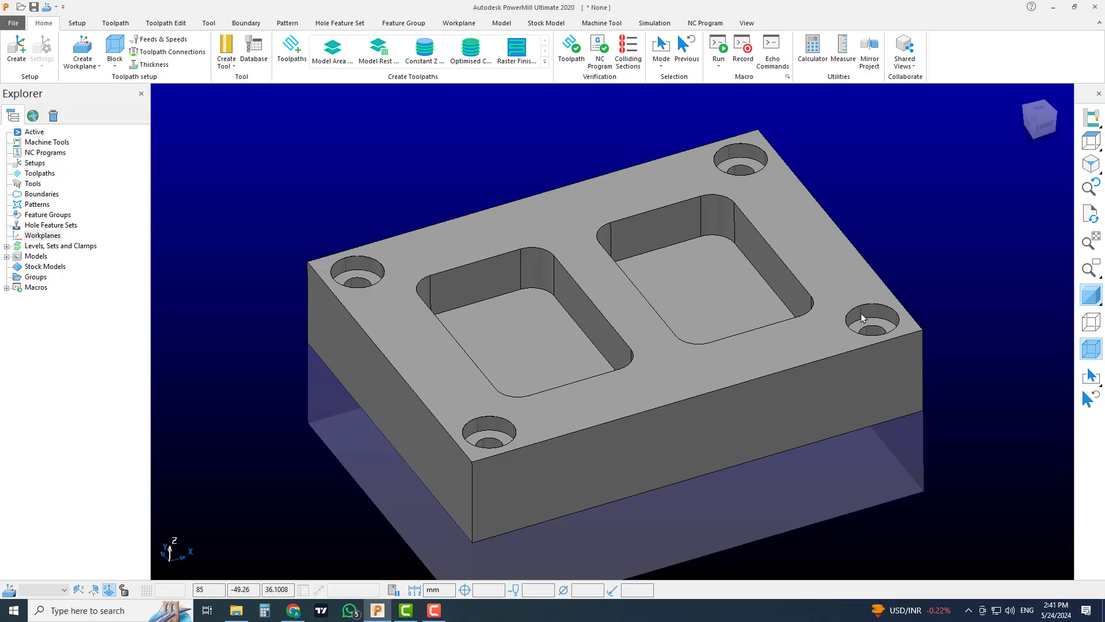
{"action": "scroll", "coordinate": [848, 327], "scroll_direction": "down", "scroll_amount": 1}
{"action": "mouse_move", "coordinate": [879, 330]}
{"action": "middle_mouse_down"}
{"action": "mouse_move", "coordinate": [788, 356]}
{"action": "mouse_move", "coordinate": [723, 310]}
{"action": "middle_mouse_up"}
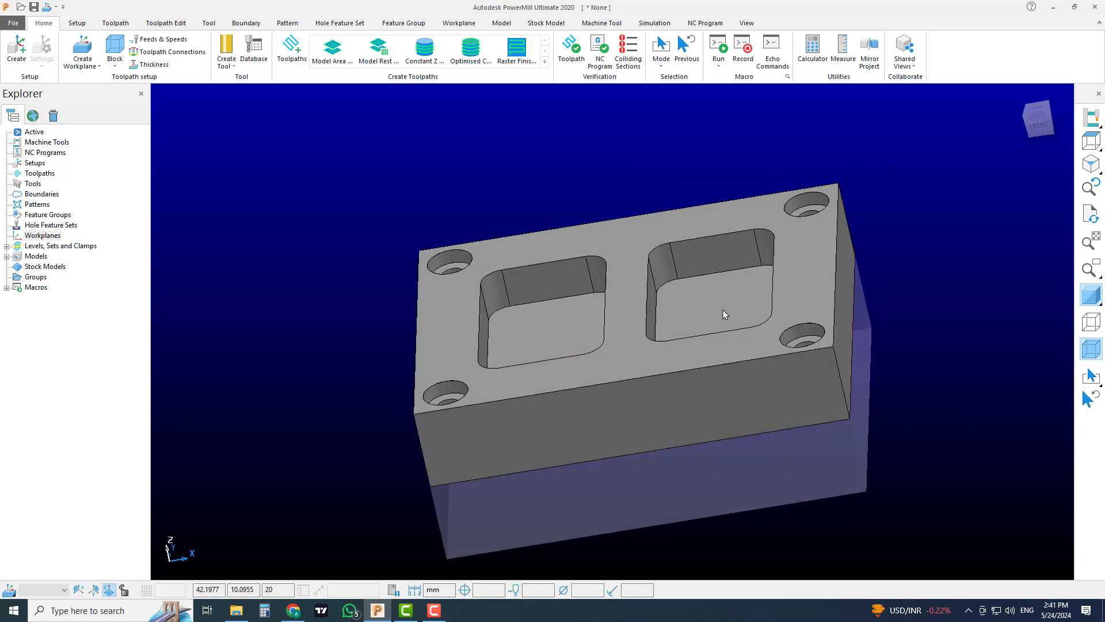
{"action": "scroll", "coordinate": [723, 309], "scroll_direction": "down", "scroll_amount": 1}
{"action": "scroll", "coordinate": [700, 329], "scroll_direction": "up", "scroll_amount": 2}
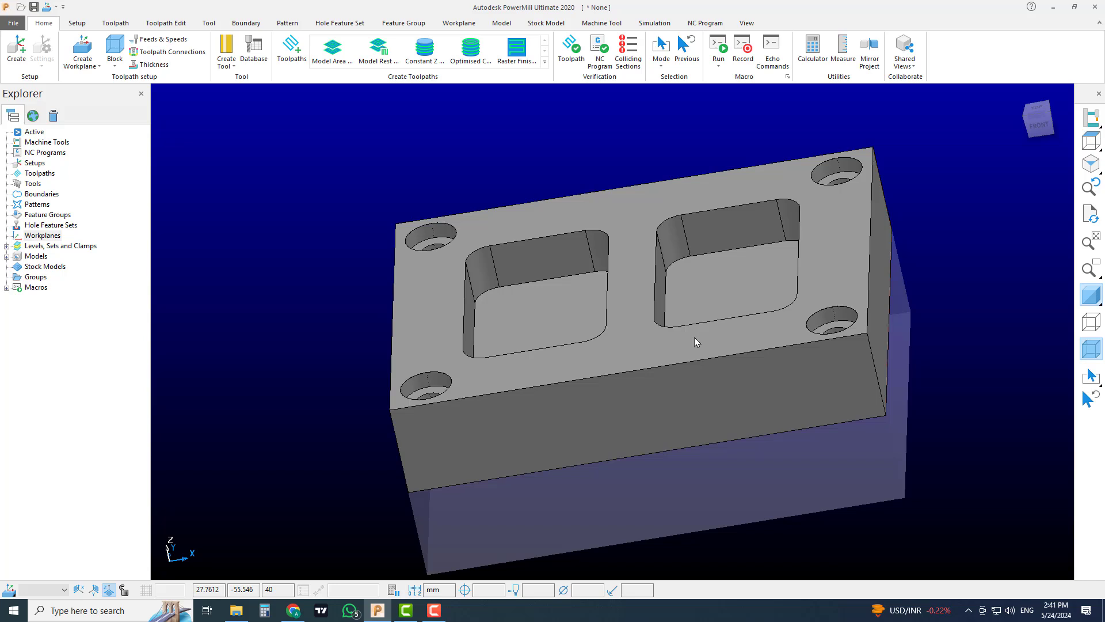
{"action": "mouse_move", "coordinate": [695, 338]}
{"action": "middle_mouse_down"}
{"action": "mouse_move", "coordinate": [766, 384]}
{"action": "mouse_move", "coordinate": [753, 382]}
{"action": "middle_mouse_up"}
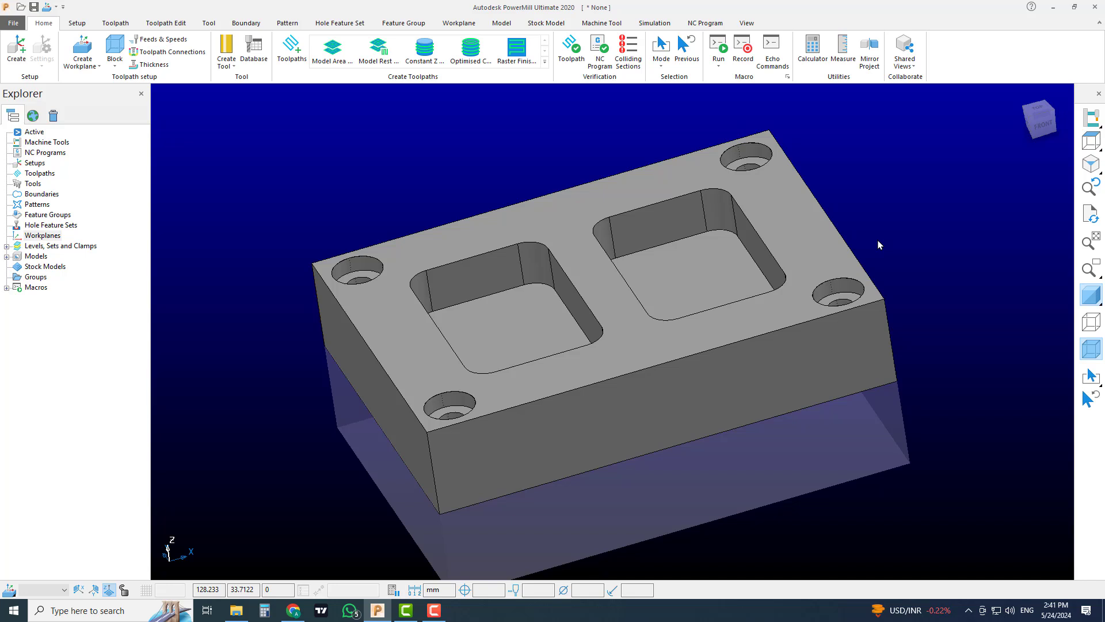
{"action": "left_click", "coordinate": [1091, 164]}
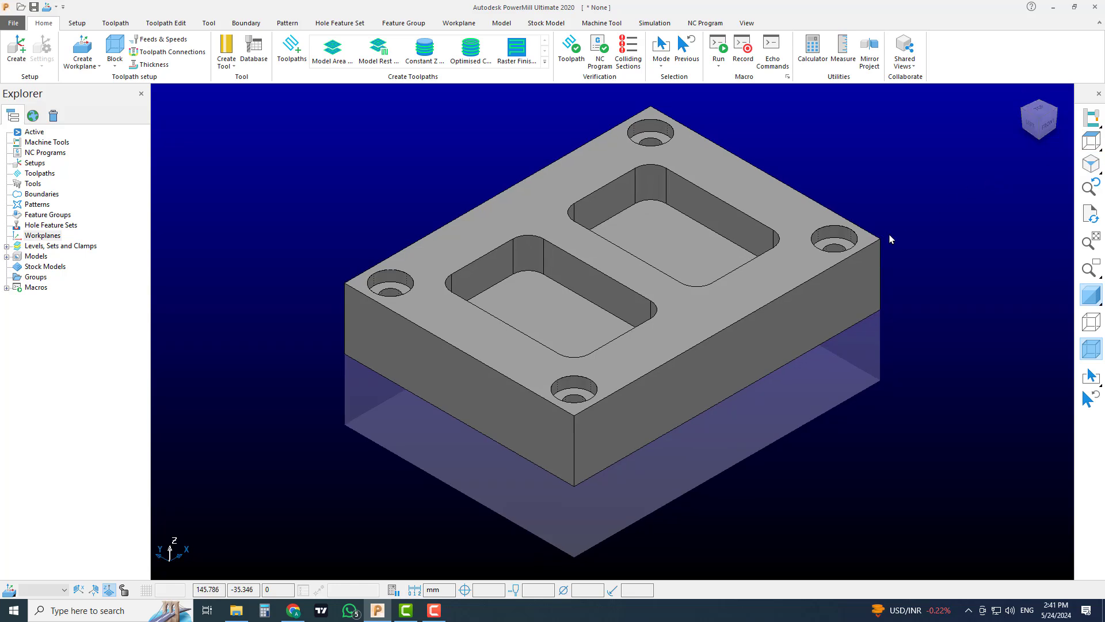
{"action": "scroll", "coordinate": [892, 239], "scroll_direction": "up", "scroll_amount": 3}
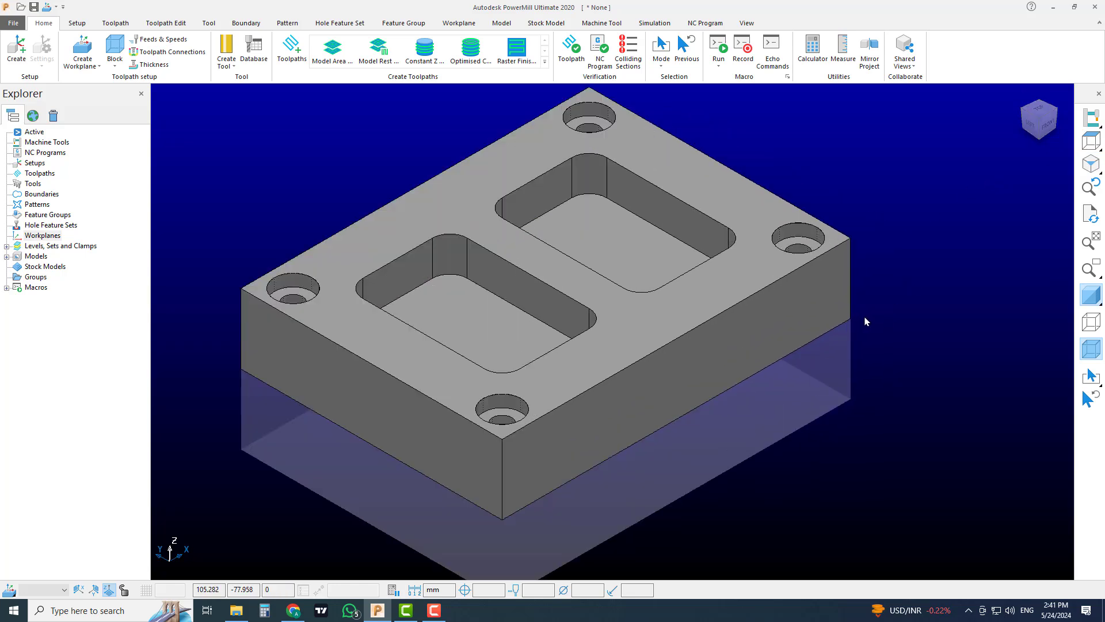
{"action": "middle_click_drag", "start_coordinate": [865, 300], "coordinate": [884, 340], "text": "shift"}
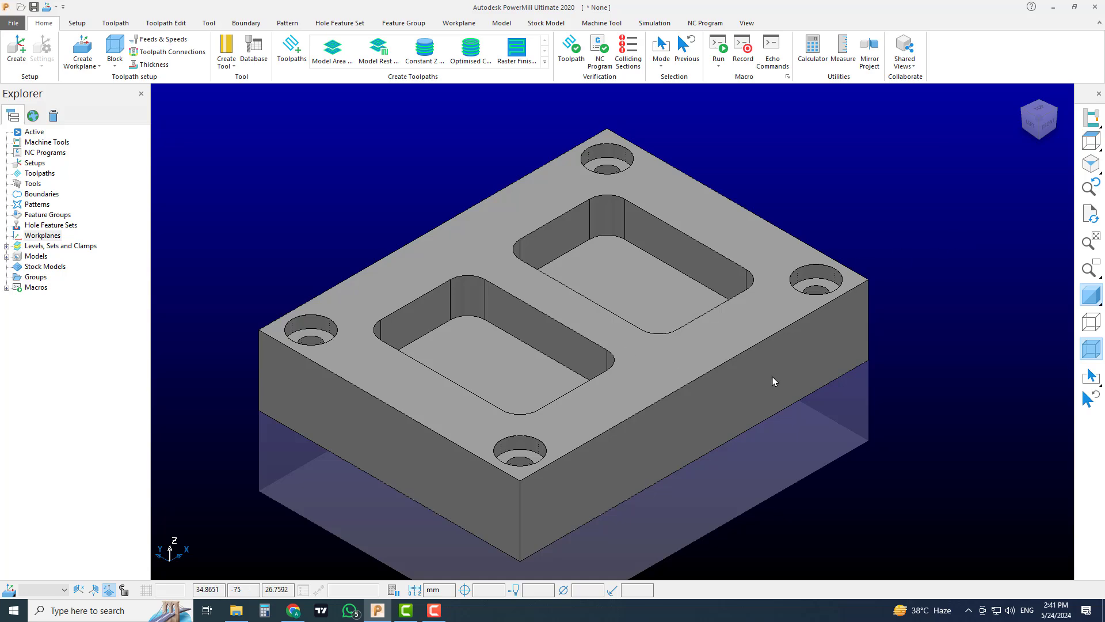
{"action": "middle_click_drag", "start_coordinate": [772, 380], "coordinate": [654, 458]}
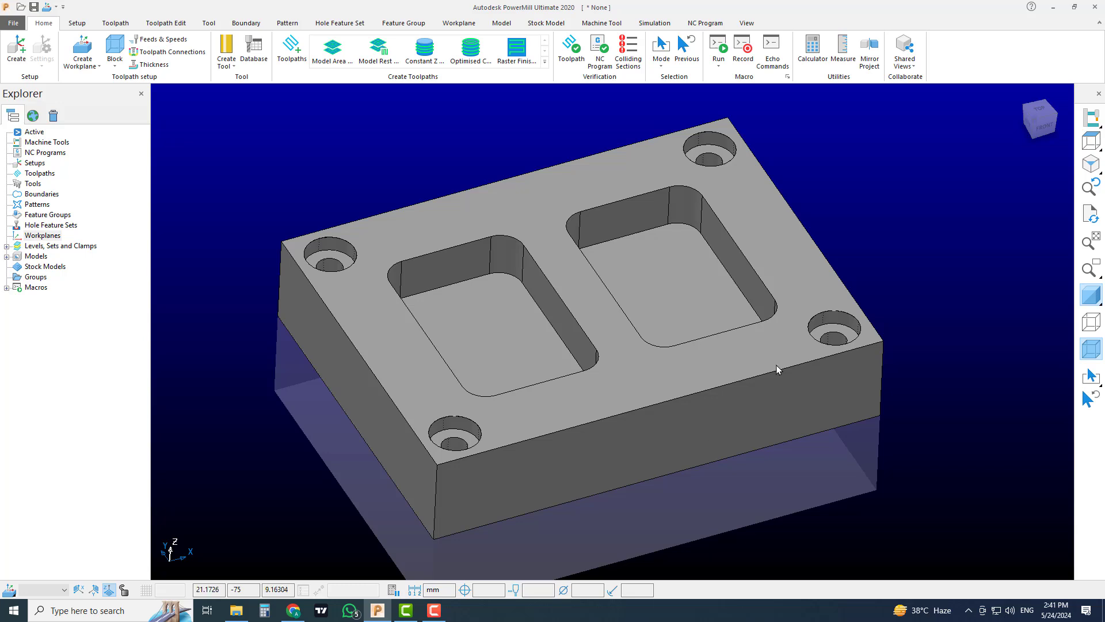
{"action": "middle_click_drag", "start_coordinate": [775, 368], "coordinate": [878, 434]}
{"action": "scroll", "coordinate": [746, 392], "scroll_direction": "up", "scroll_amount": 5}
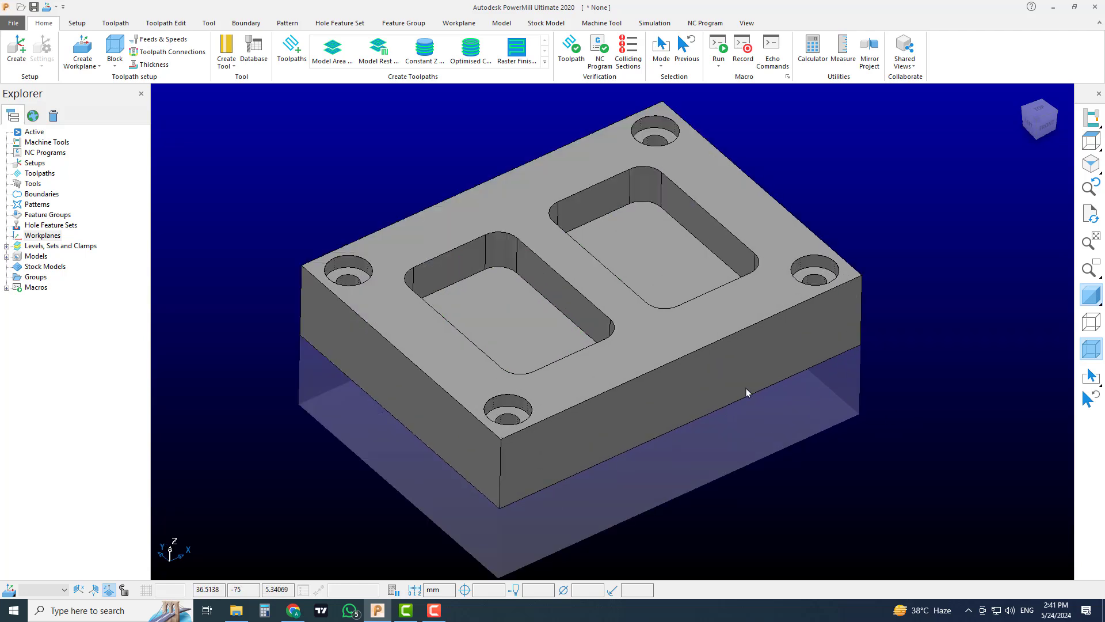
{"action": "middle_click_drag", "start_coordinate": [753, 312], "coordinate": [747, 341], "text": "shift"}
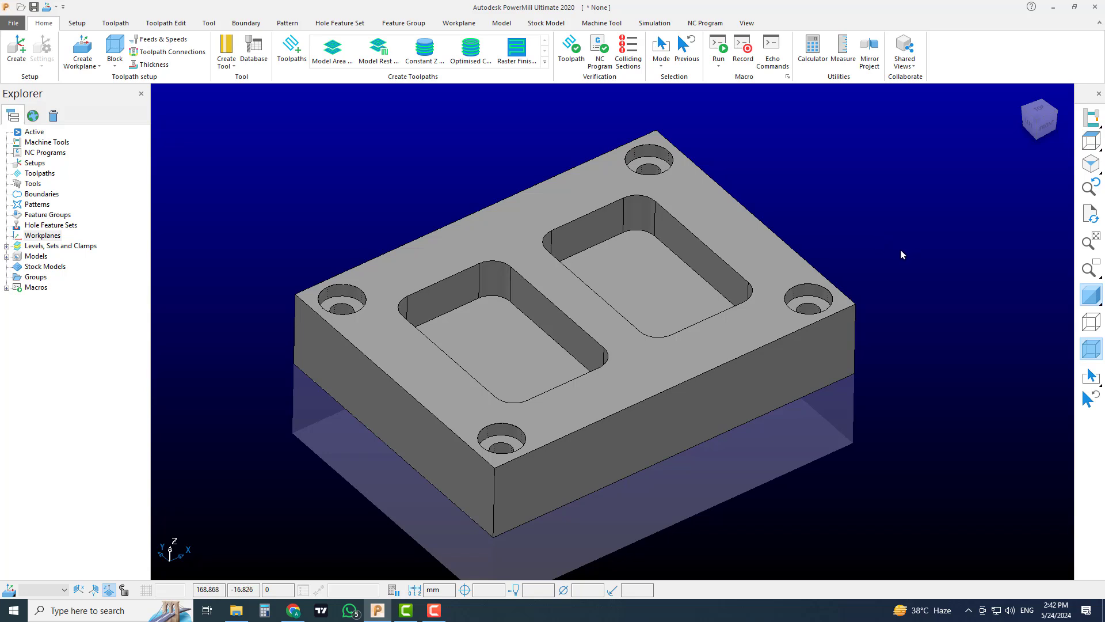
Step: Switch to Chrome and copy the share link of the PM Models folder in Google Drive
{"action": "left_click", "coordinate": [296, 613]}
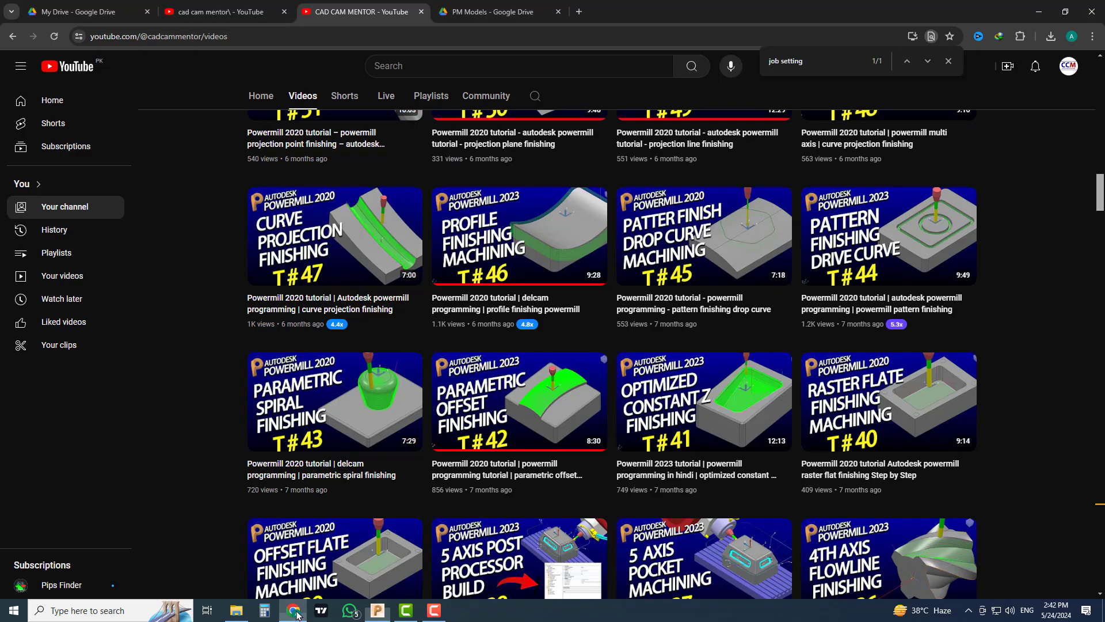
{"action": "left_click", "coordinate": [81, 6]}
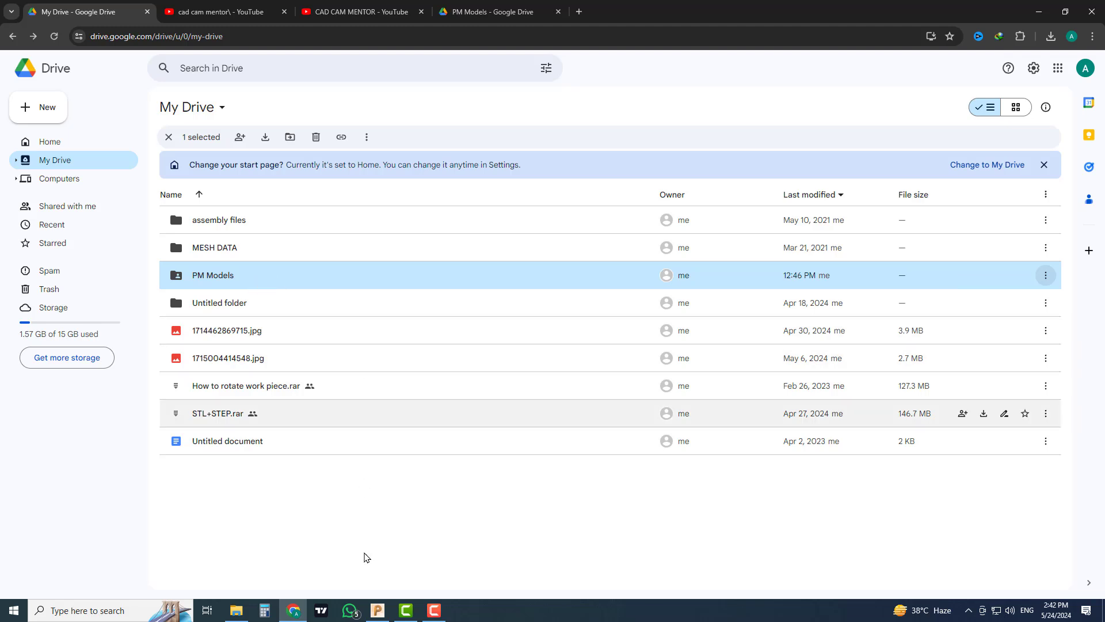
{"action": "left_click", "coordinate": [377, 610]}
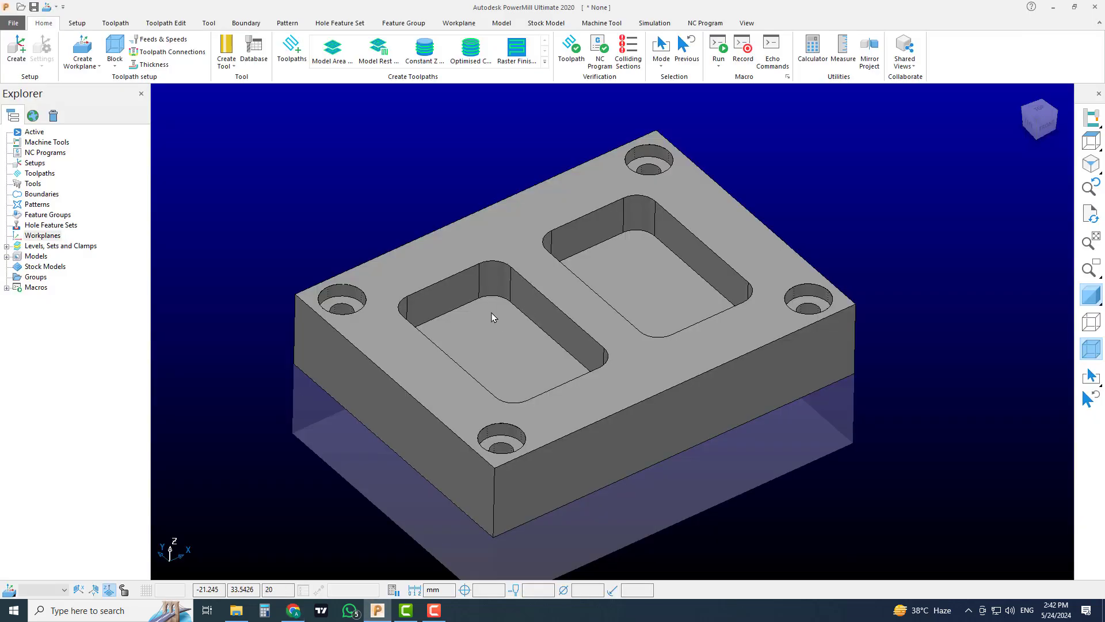
{"action": "left_click", "coordinate": [293, 609]}
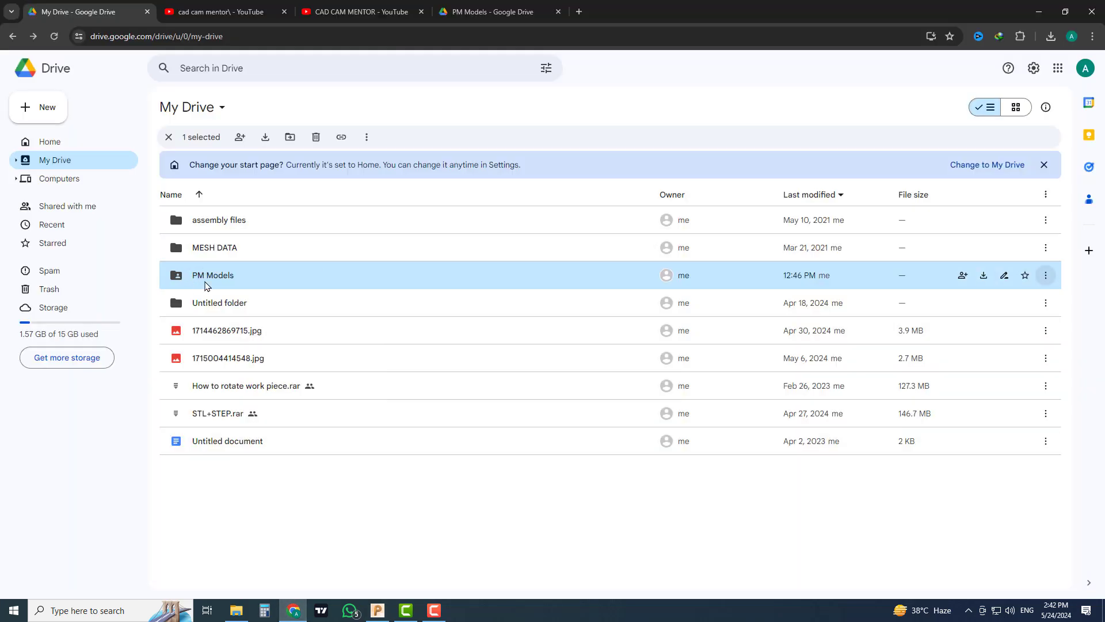
{"action": "left_click", "coordinate": [1051, 284]}
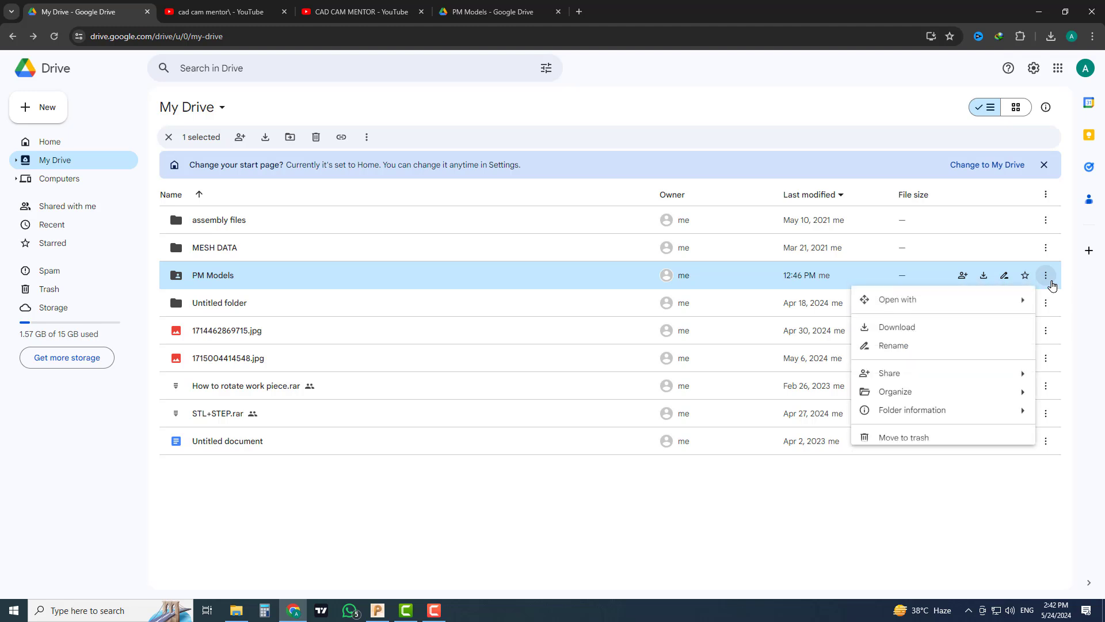
{"action": "mouse_move", "coordinate": [938, 377]}
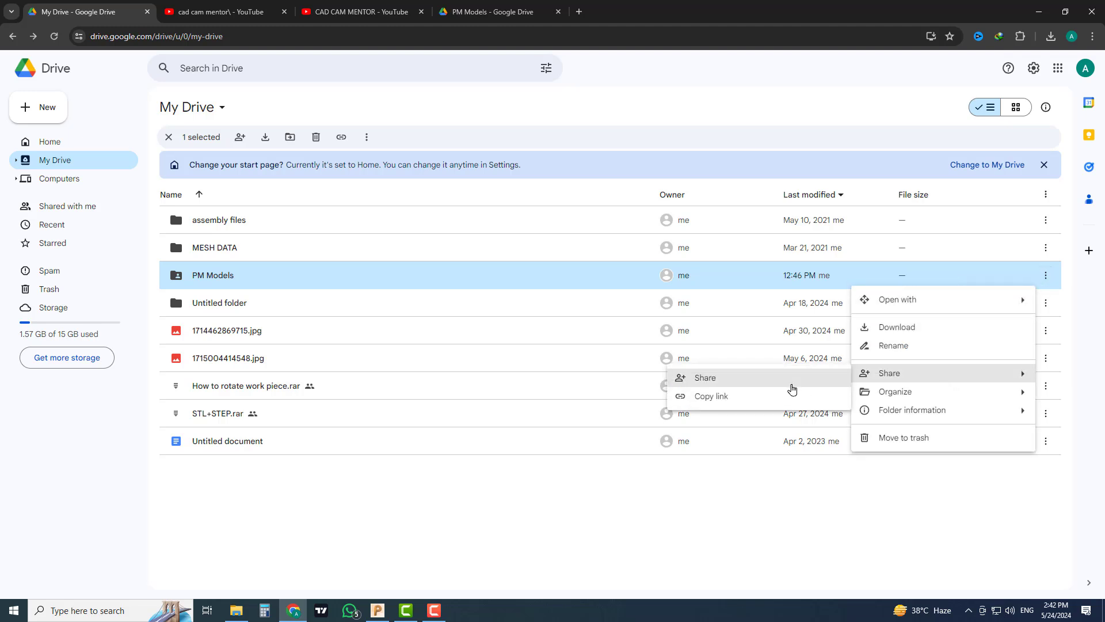
{"action": "left_click", "coordinate": [737, 397]}
Step: Open the copied folder link in a new browser tab and select the file Tutorial 81 - 3 axis .STEP
{"action": "left_click", "coordinate": [579, 11]}
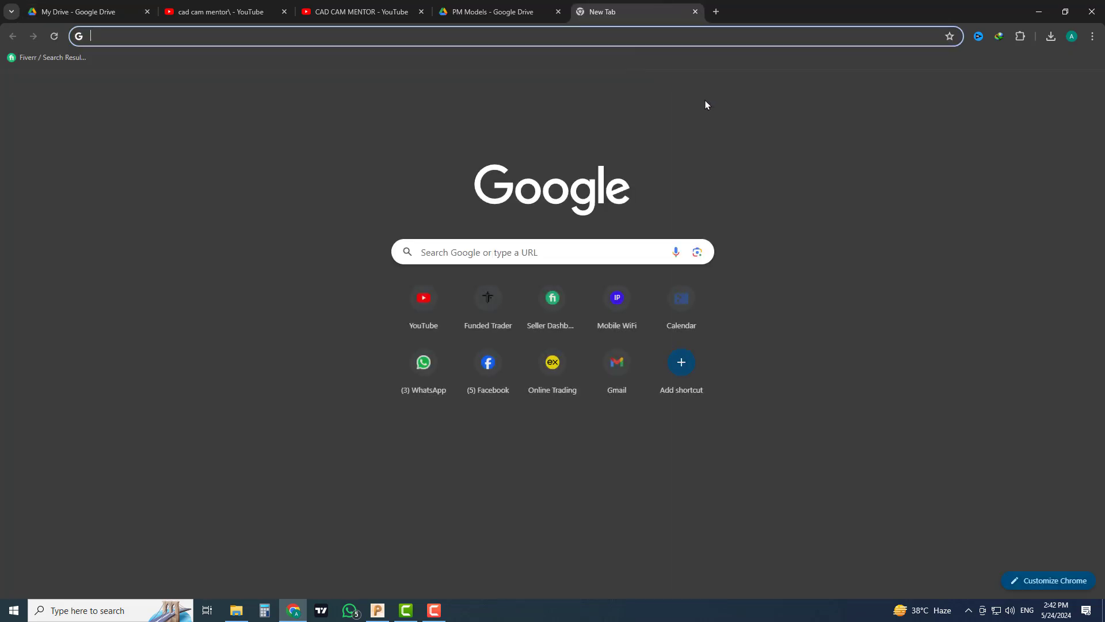
{"action": "key", "text": "ctrl+v"}
{"action": "key", "text": "Return"}
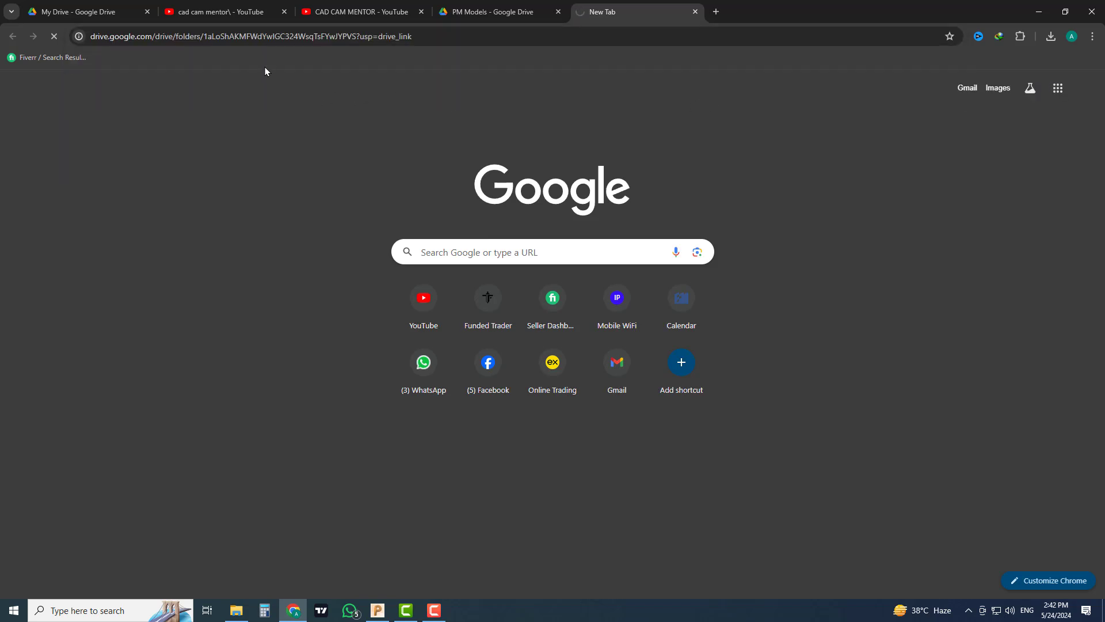
{"action": "left_click", "coordinate": [95, 37]}
{"action": "left_click_drag", "start_coordinate": [95, 36], "coordinate": [428, 86]}
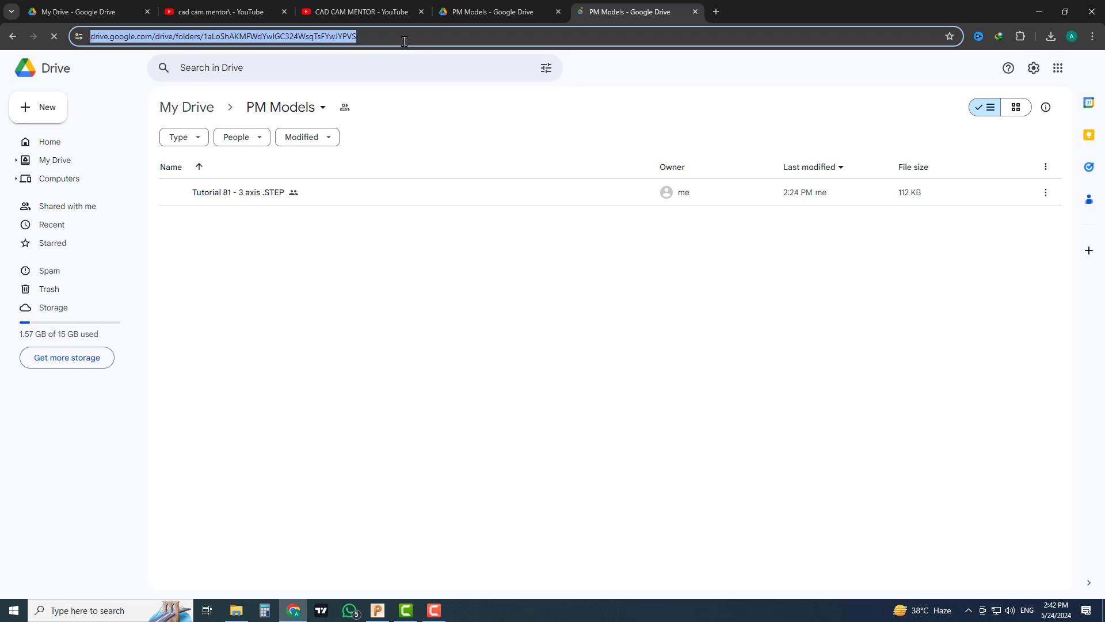
{"action": "left_click", "coordinate": [461, 269]}
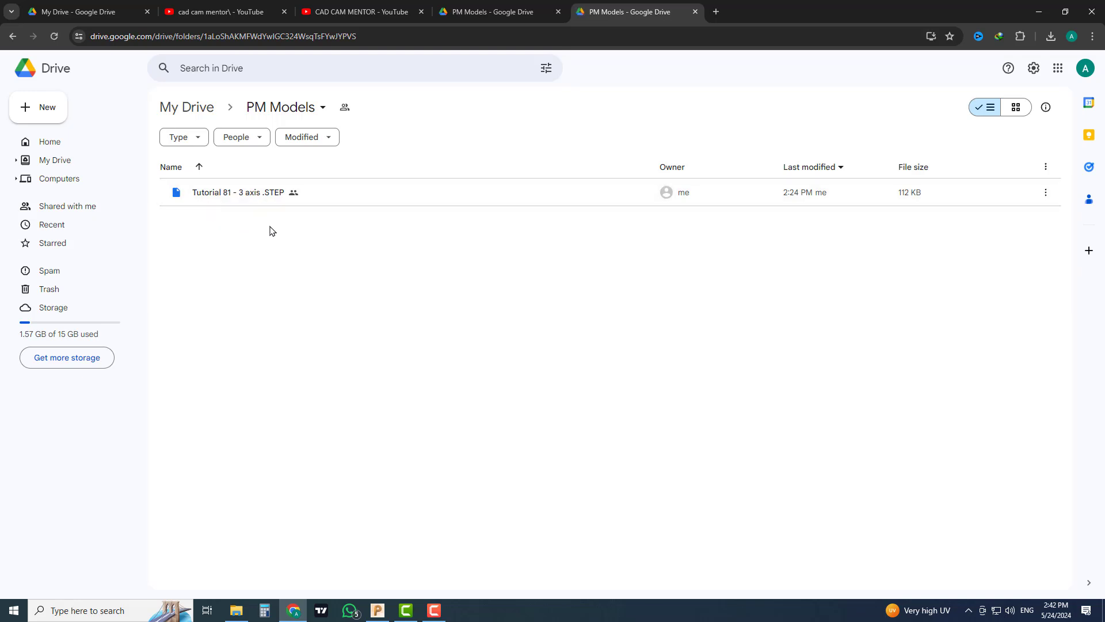
{"action": "left_click", "coordinate": [241, 198]}
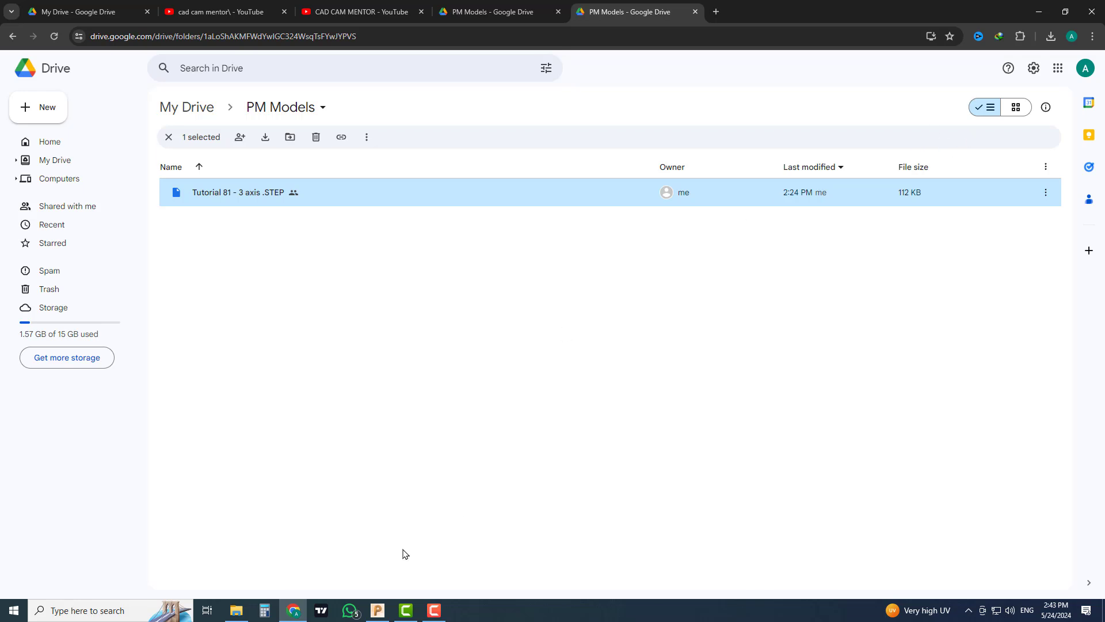
Step: Switch to PowerMill and calculate a box block from the model's limits in the active workplane, accepting the result
{"action": "left_click", "coordinate": [377, 610]}
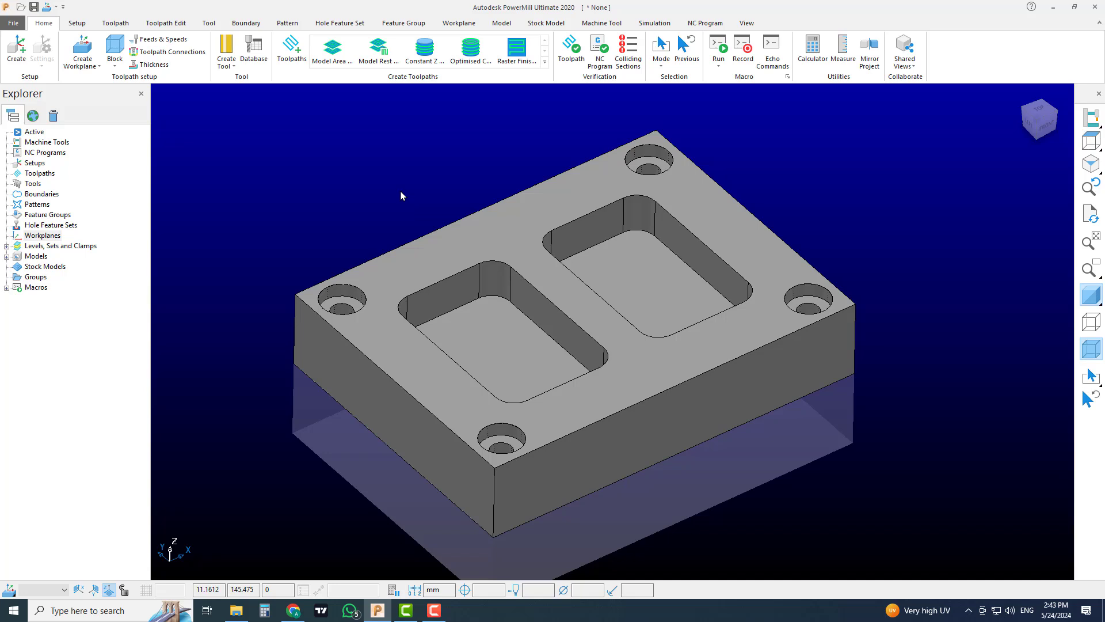
{"action": "scroll", "coordinate": [617, 334], "scroll_direction": "down", "scroll_amount": 2}
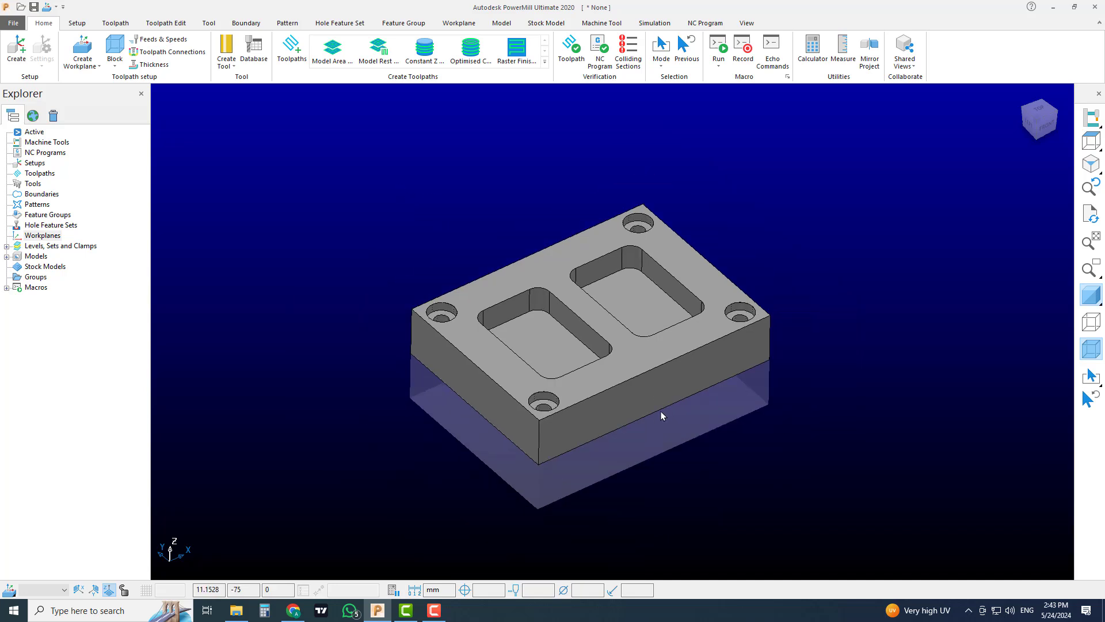
{"action": "middle_click_drag", "start_coordinate": [661, 411], "coordinate": [573, 420]}
{"action": "scroll", "coordinate": [616, 388], "scroll_direction": "up", "scroll_amount": 3}
{"action": "middle_click_drag", "start_coordinate": [702, 373], "coordinate": [691, 380], "text": "shift"}
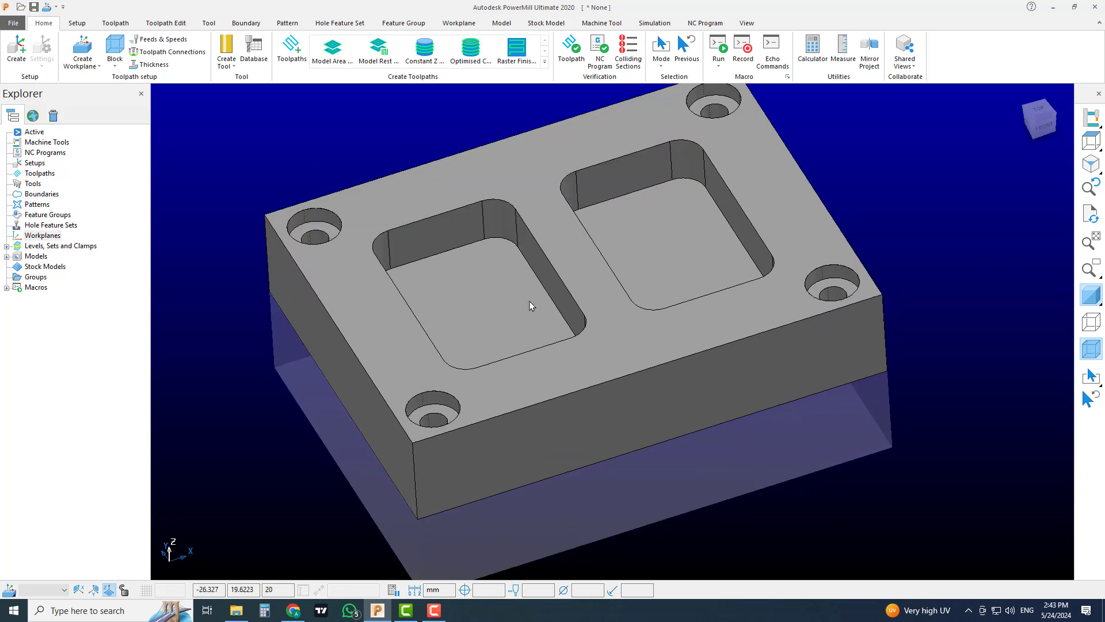
{"action": "scroll", "coordinate": [629, 302], "scroll_direction": "down", "scroll_amount": 3}
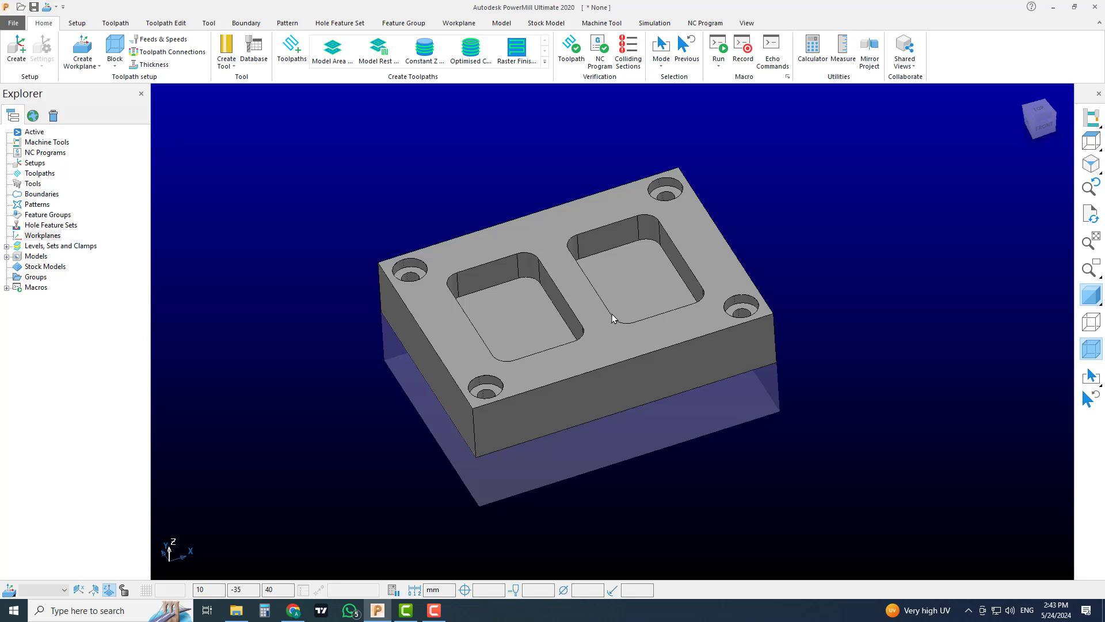
{"action": "scroll", "coordinate": [614, 318], "scroll_direction": "up", "scroll_amount": 2}
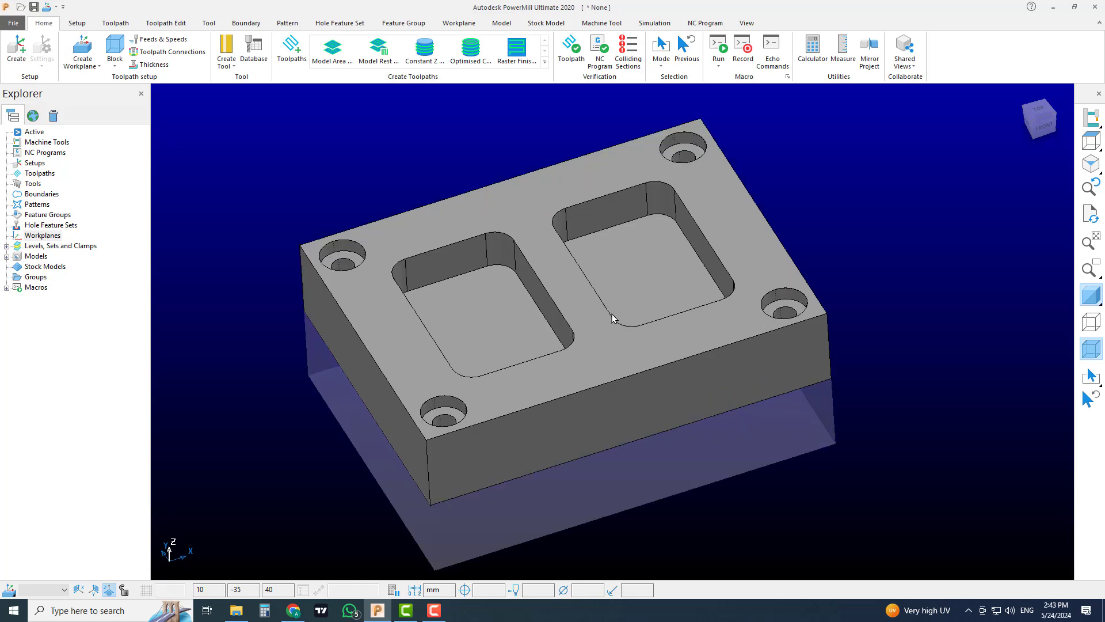
{"action": "left_click", "coordinate": [114, 49]}
{"action": "left_click", "coordinate": [393, 391]}
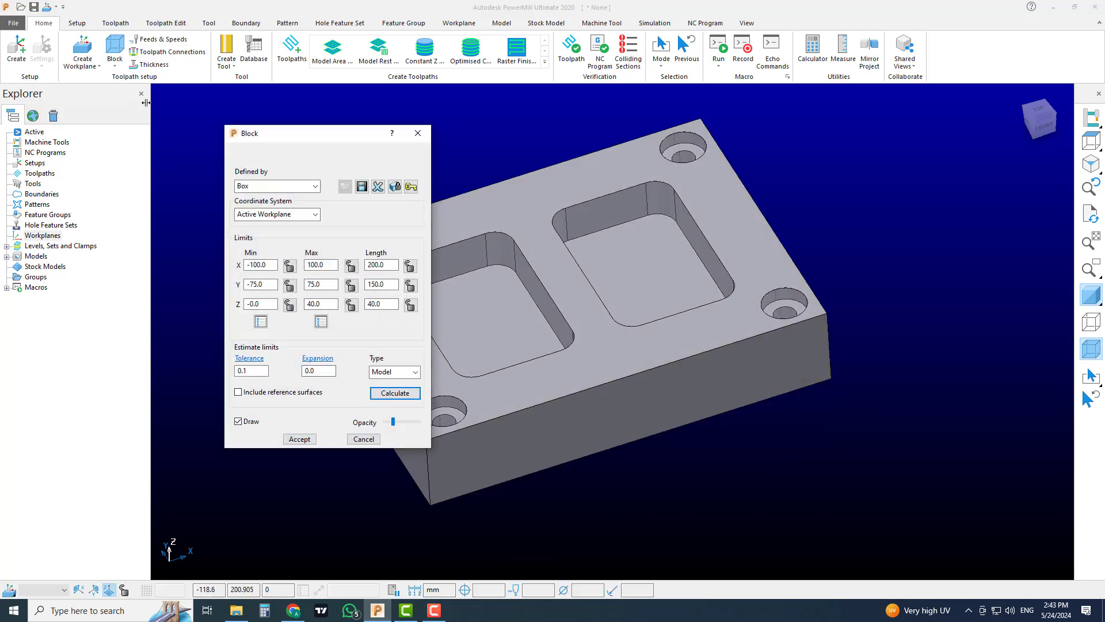
{"action": "left_click", "coordinate": [299, 439]}
Step: Inspect the plate and its recalculated block from the top and in the isometric view
{"action": "scroll", "coordinate": [563, 320], "scroll_direction": "down", "scroll_amount": 3}
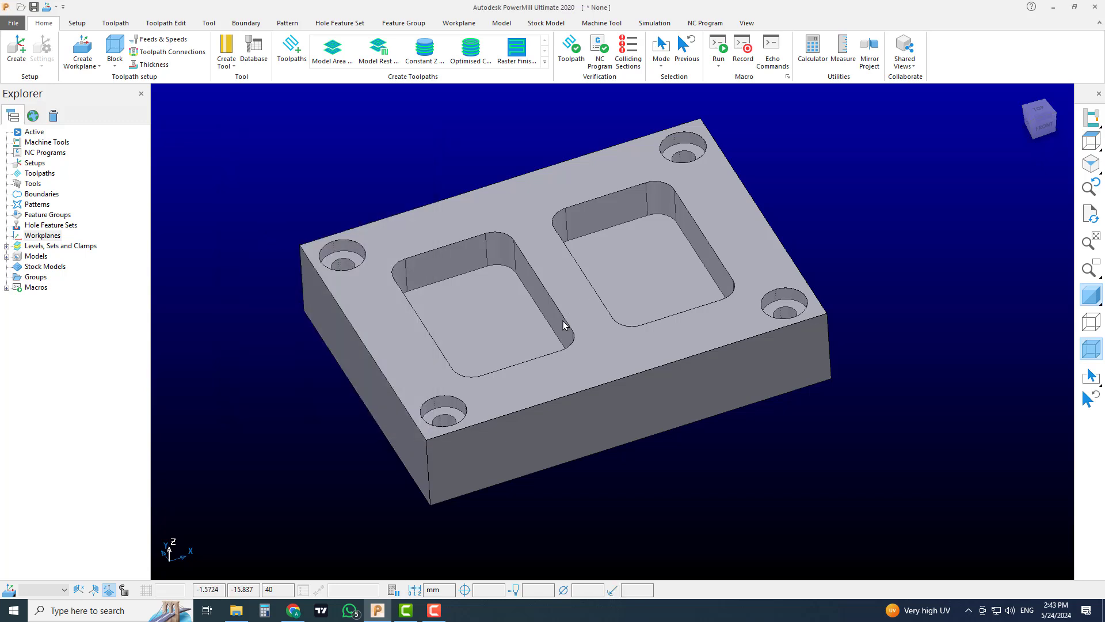
{"action": "scroll", "coordinate": [571, 314], "scroll_direction": "up", "scroll_amount": 1}
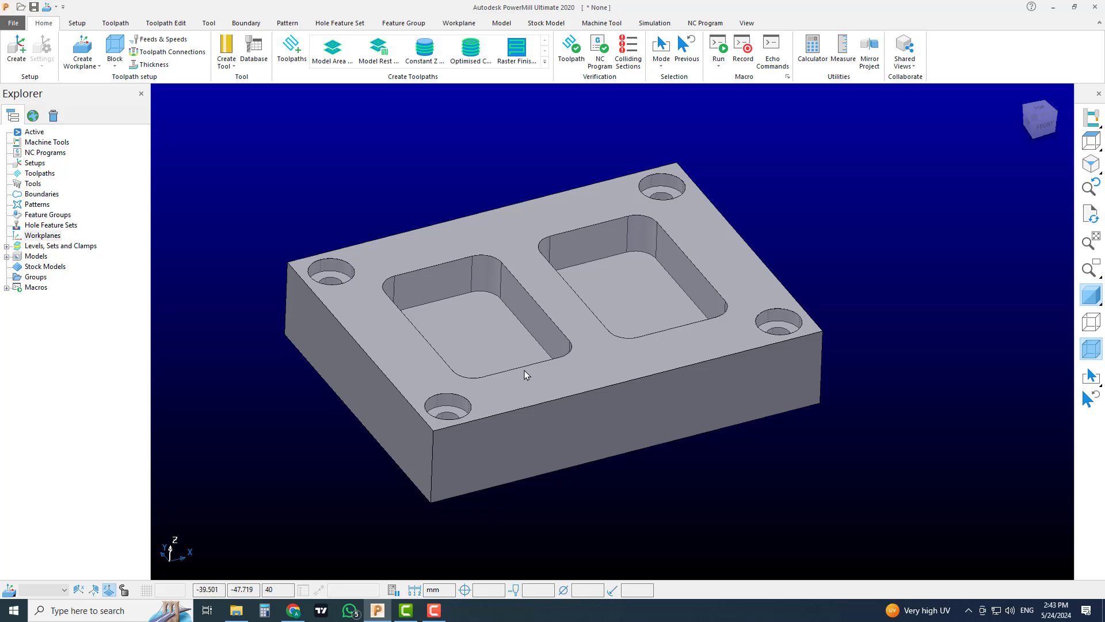
{"action": "left_click", "coordinate": [1038, 109]}
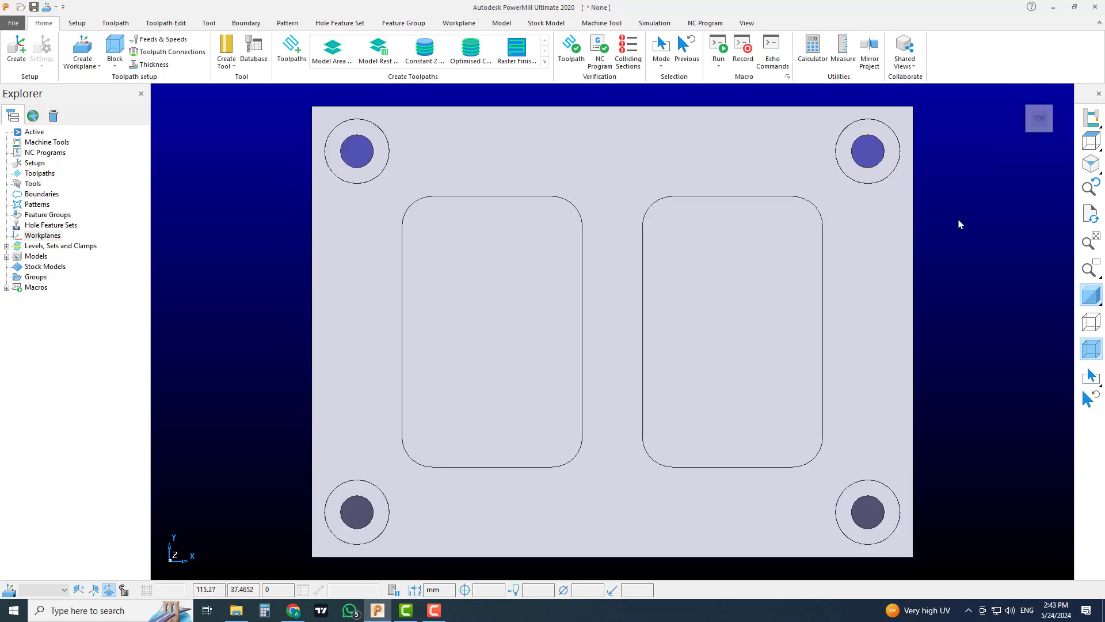
{"action": "middle_click_drag", "start_coordinate": [970, 234], "coordinate": [867, 281], "text": "shift"}
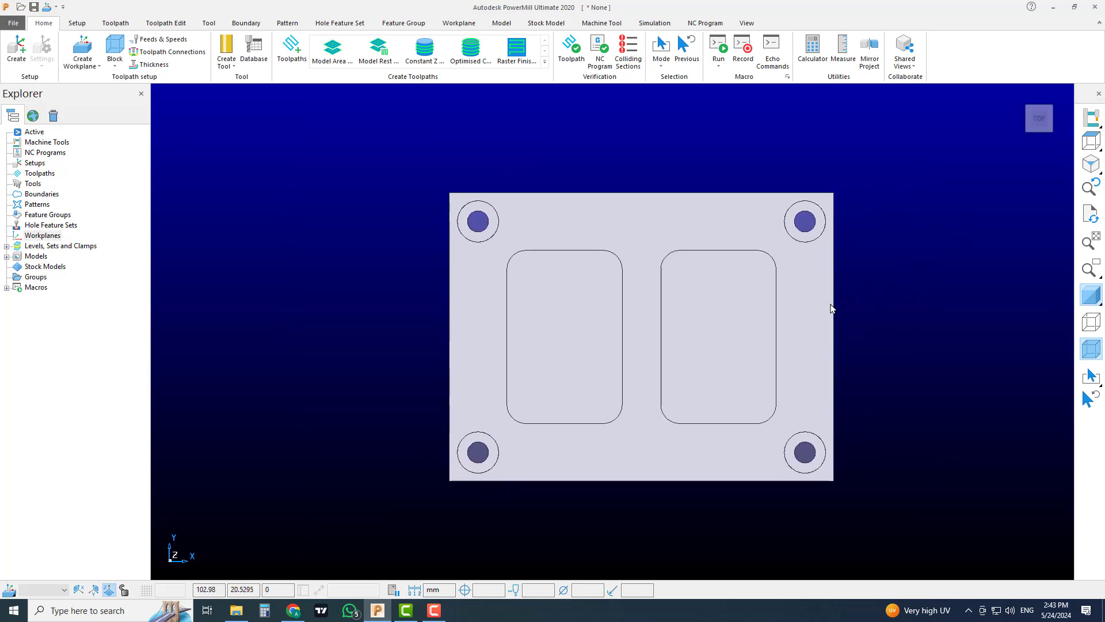
{"action": "middle_click_drag", "start_coordinate": [804, 329], "coordinate": [774, 331], "text": "shift"}
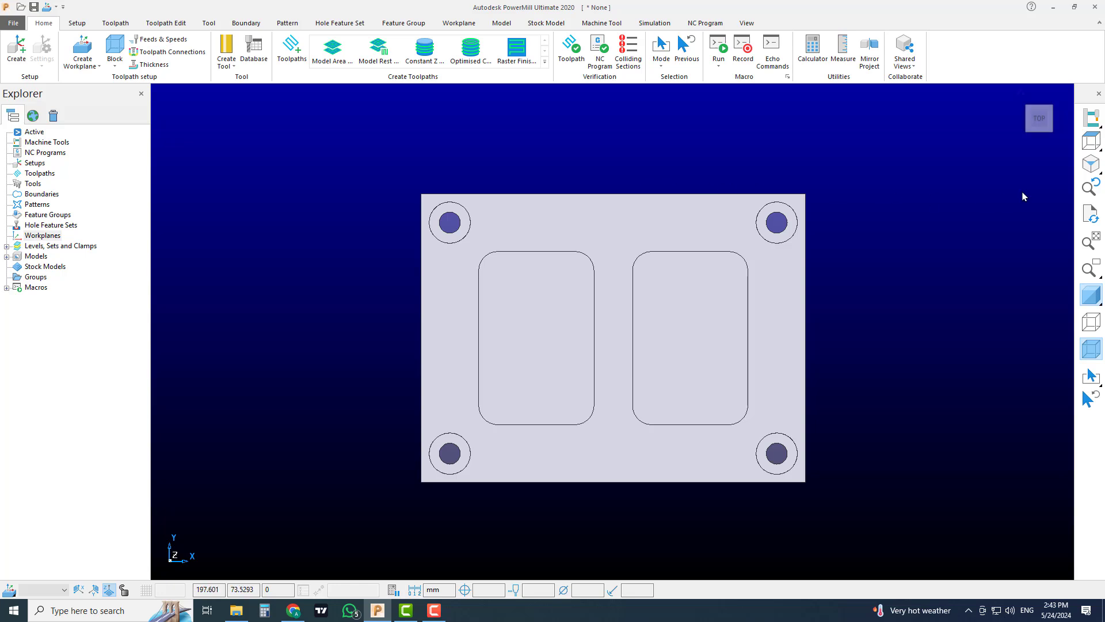
{"action": "left_click", "coordinate": [1092, 164]}
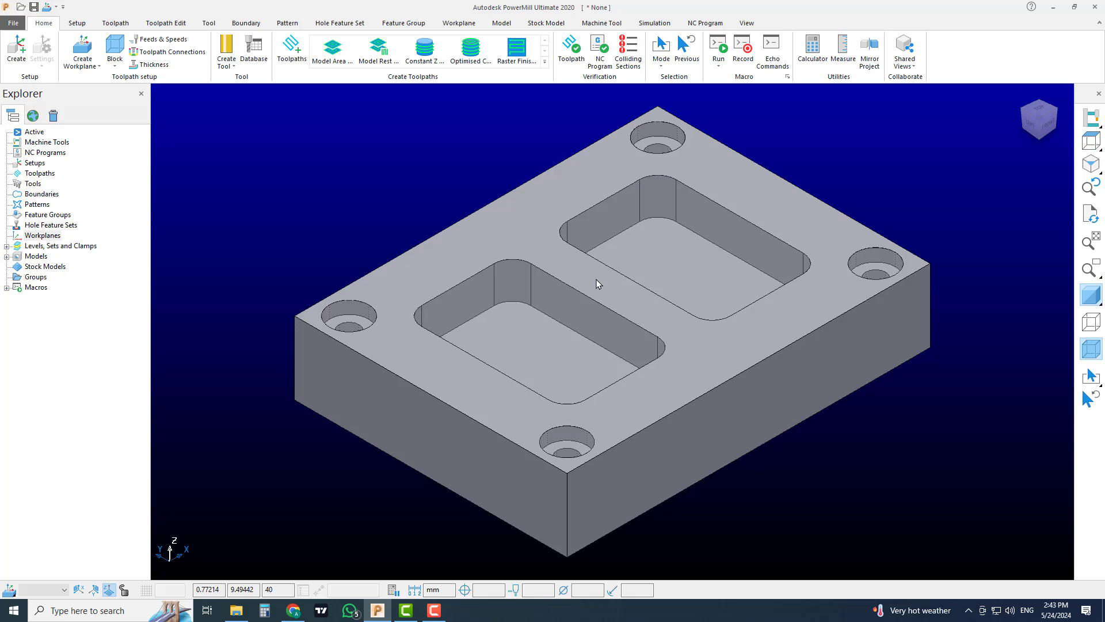
Step: Examine the block and its origin from the front with model shading off, restoring the shaded isometric view
{"action": "left_click", "coordinate": [1049, 128]}
{"action": "left_click", "coordinate": [1090, 295]}
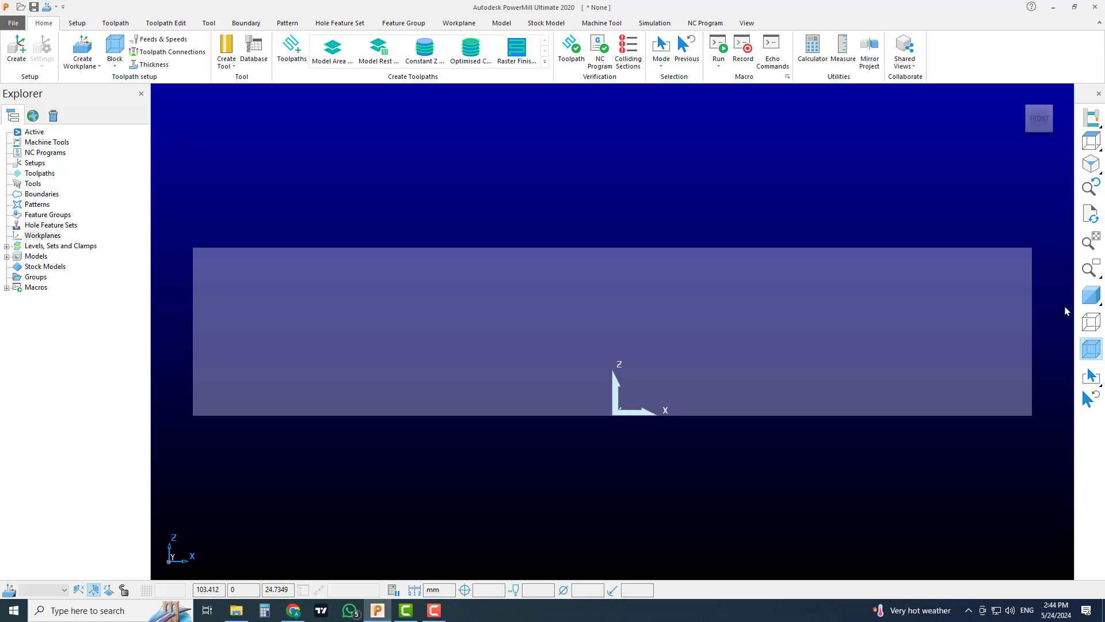
{"action": "left_click", "coordinate": [1090, 294]}
{"action": "left_click", "coordinate": [1090, 164]}
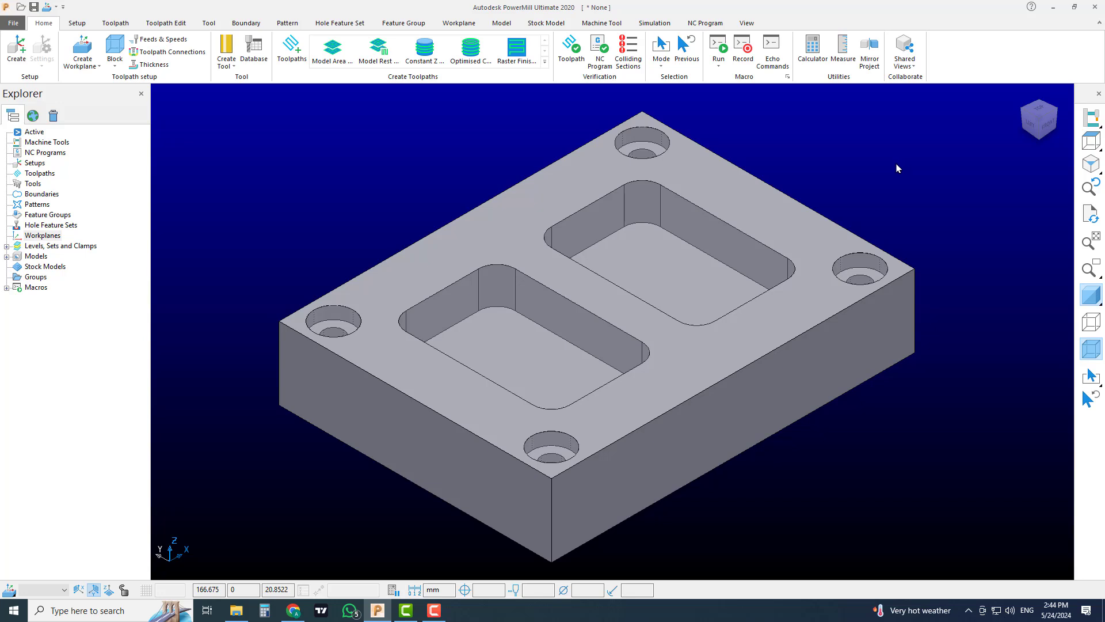
{"action": "middle_click_drag", "start_coordinate": [921, 190], "coordinate": [917, 192], "text": "shift"}
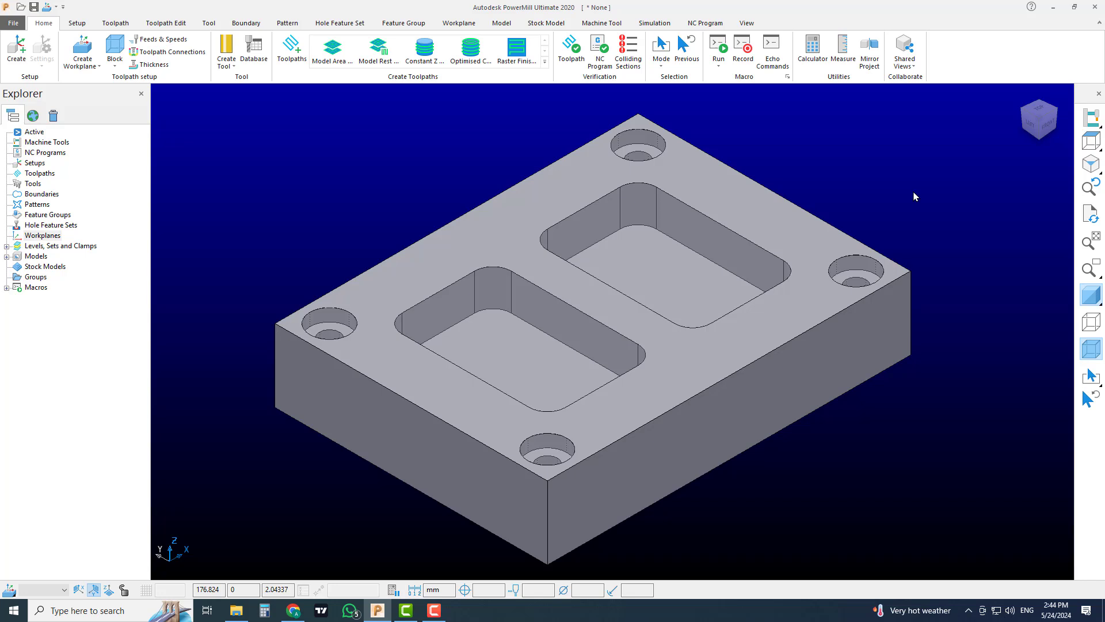
Step: Create a workplane positioned on the block at the centre of its top face and activate it
{"action": "left_click", "coordinate": [83, 55]}
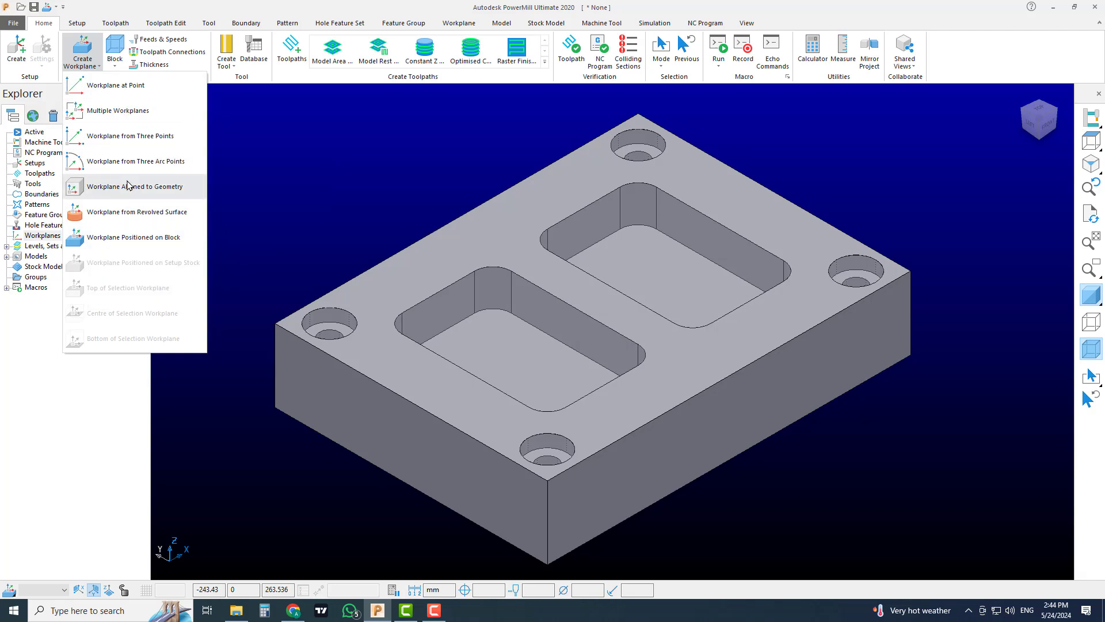
{"action": "left_click", "coordinate": [121, 237]}
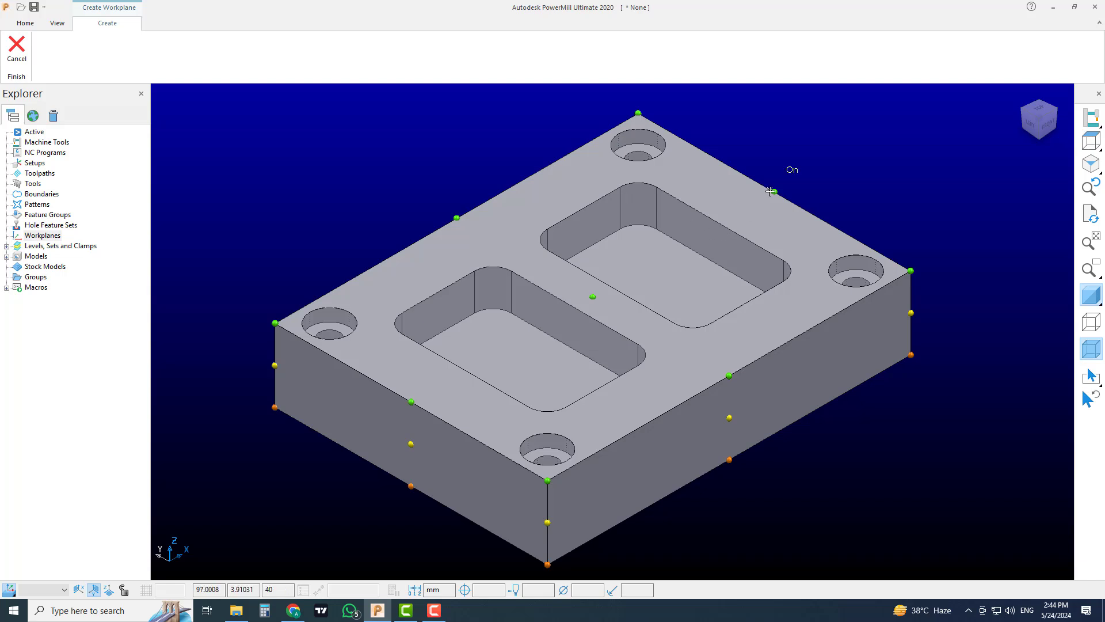
{"action": "left_click", "coordinate": [592, 294]}
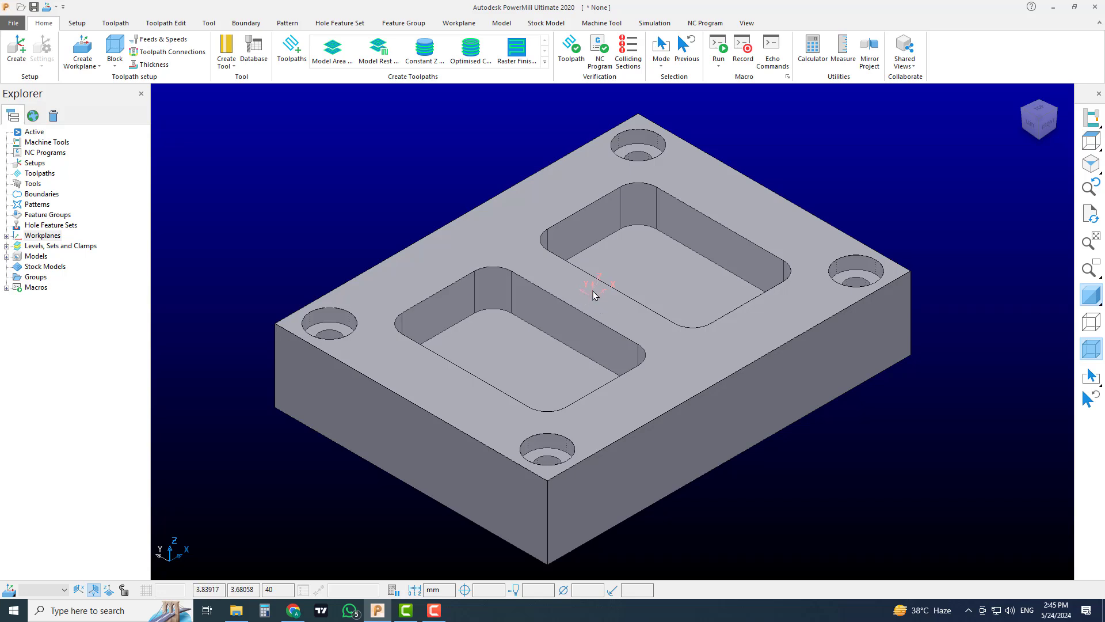
{"action": "left_click", "coordinate": [7, 236]}
{"action": "right_click", "coordinate": [50, 247]}
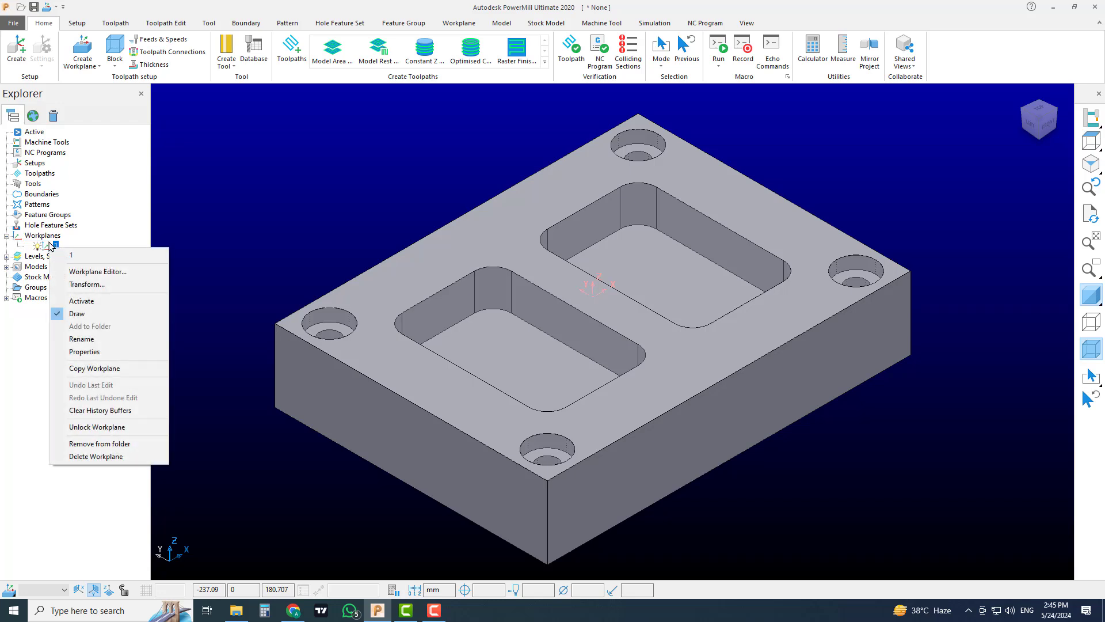
{"action": "left_click", "coordinate": [109, 296]}
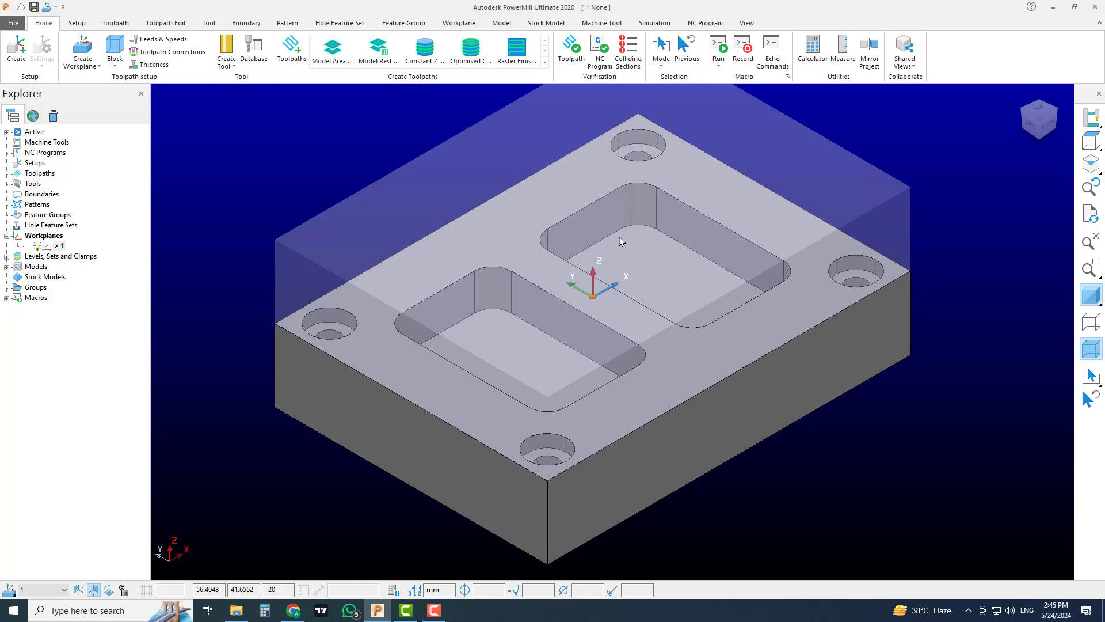
Step: Recalculate the box block from the model's limits in the active workplane and accept it
{"action": "left_click", "coordinate": [115, 47]}
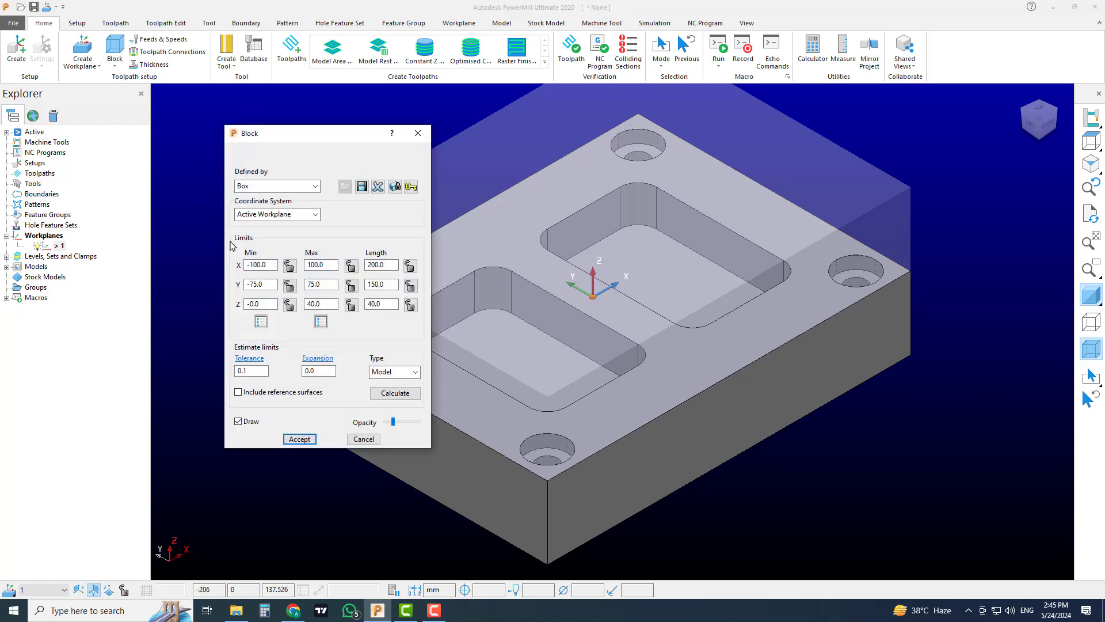
{"action": "left_click", "coordinate": [287, 218]}
{"action": "left_click", "coordinate": [289, 237]}
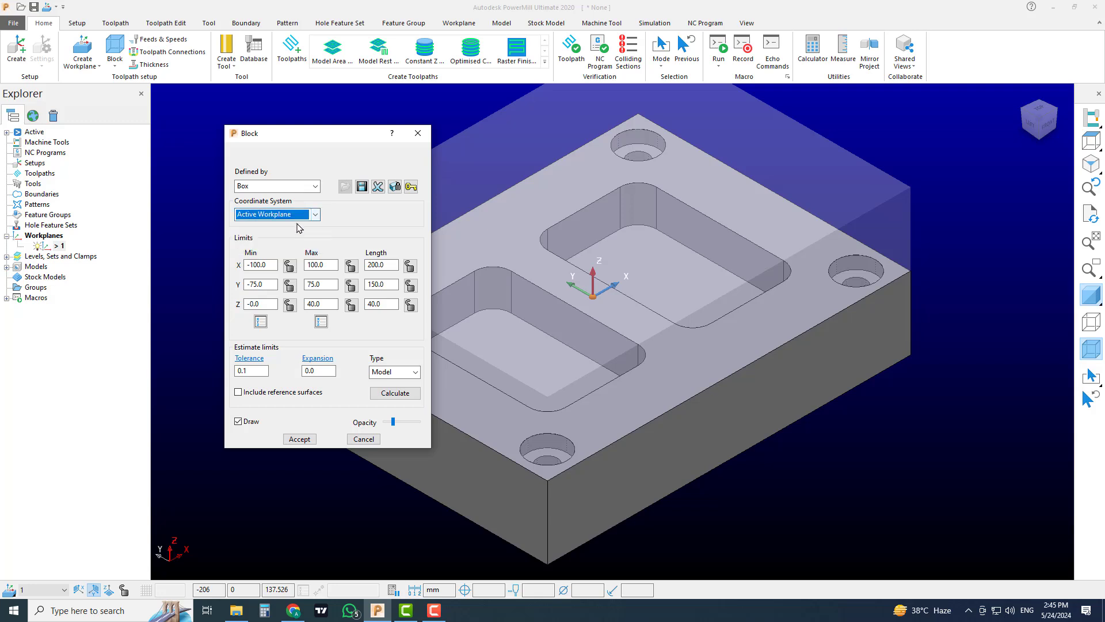
{"action": "left_click", "coordinate": [395, 393]}
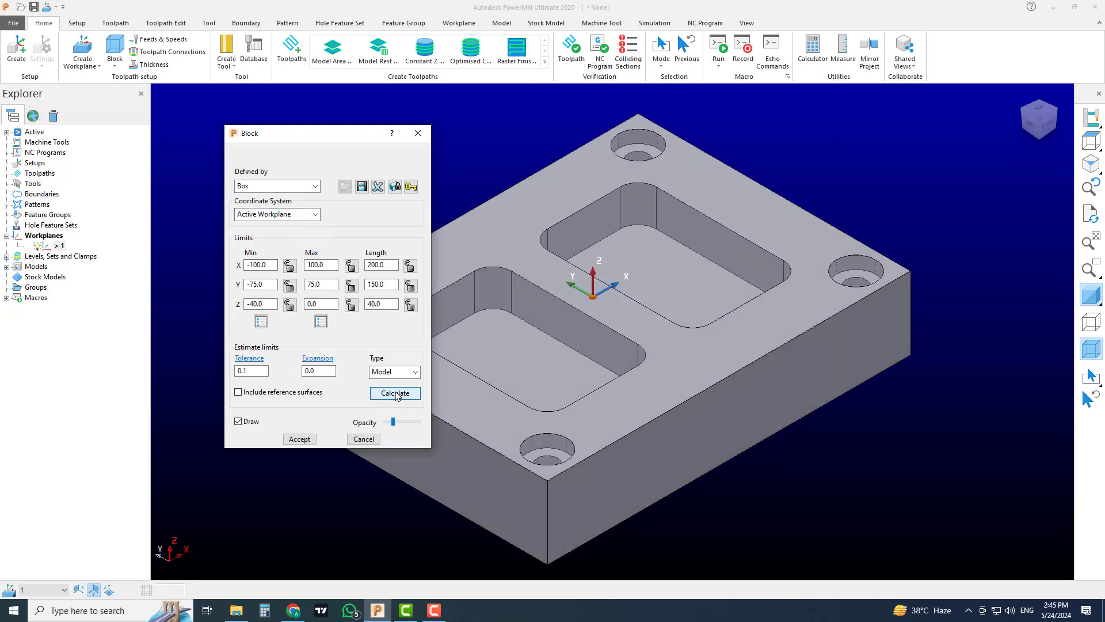
{"action": "left_click", "coordinate": [303, 439]}
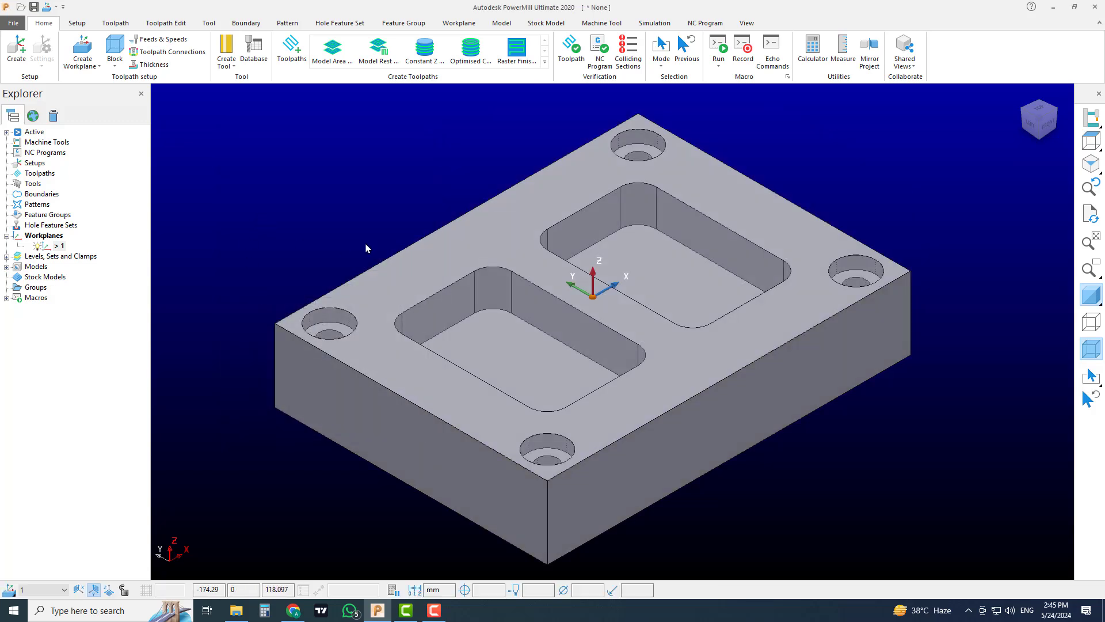
{"action": "mouse_move", "coordinate": [688, 402]}
{"action": "middle_mouse_down"}
{"action": "mouse_move", "coordinate": [562, 448]}
{"action": "mouse_move", "coordinate": [234, 420]}
{"action": "mouse_move", "coordinate": [656, 429]}
{"action": "mouse_move", "coordinate": [656, 385]}
{"action": "mouse_move", "coordinate": [704, 423]}
{"action": "mouse_move", "coordinate": [691, 424]}
{"action": "middle_mouse_up"}
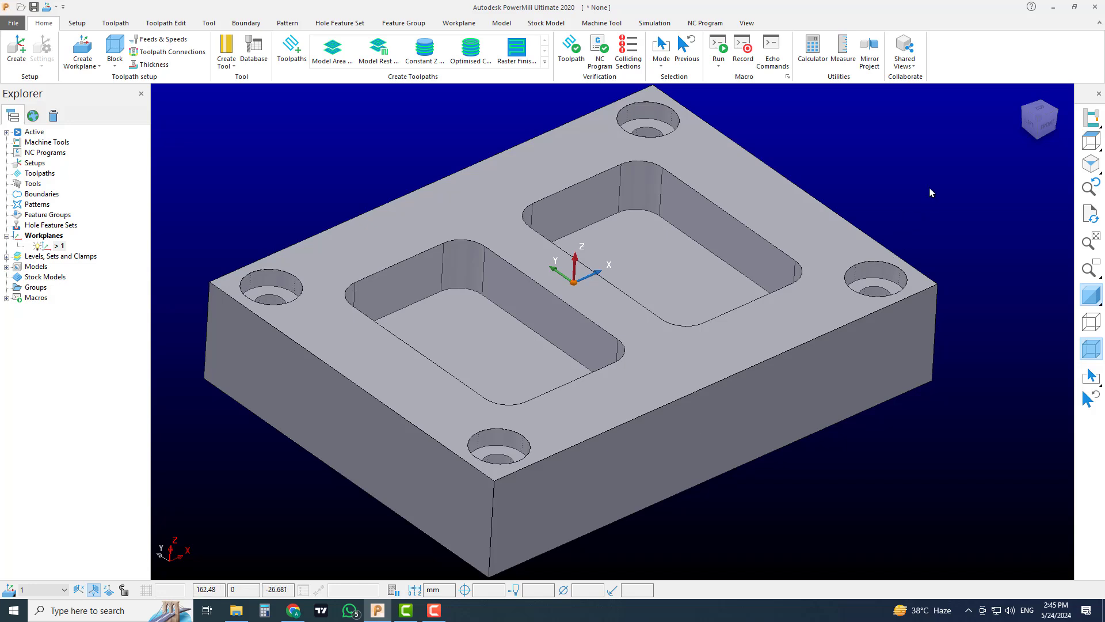
{"action": "scroll", "coordinate": [895, 274], "scroll_direction": "down", "scroll_amount": 1}
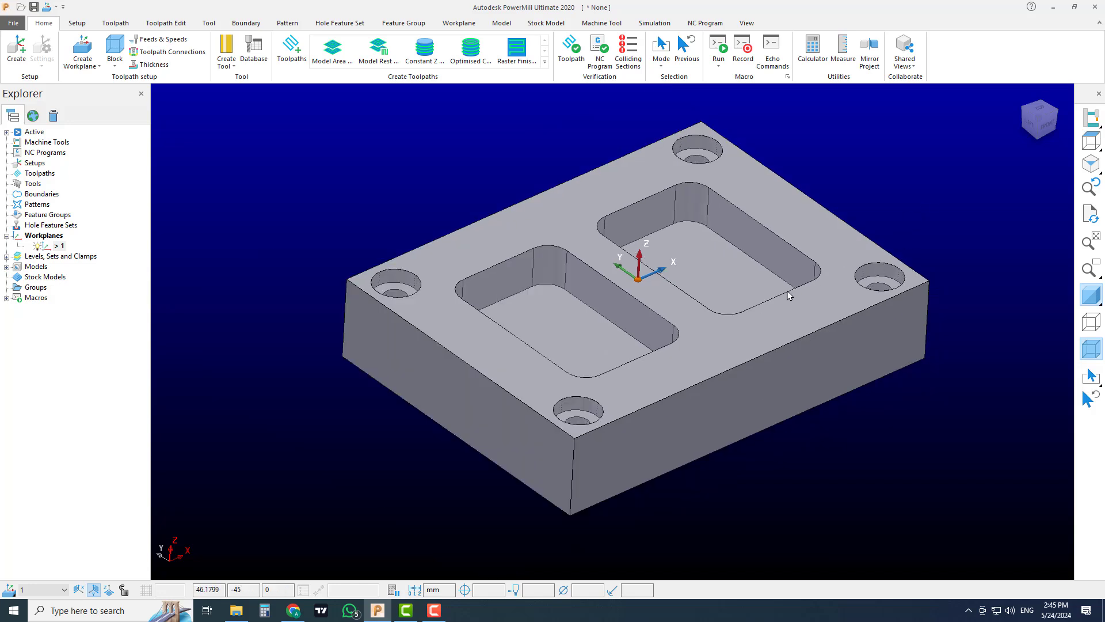
{"action": "scroll", "coordinate": [686, 299], "scroll_direction": "up", "scroll_amount": 1}
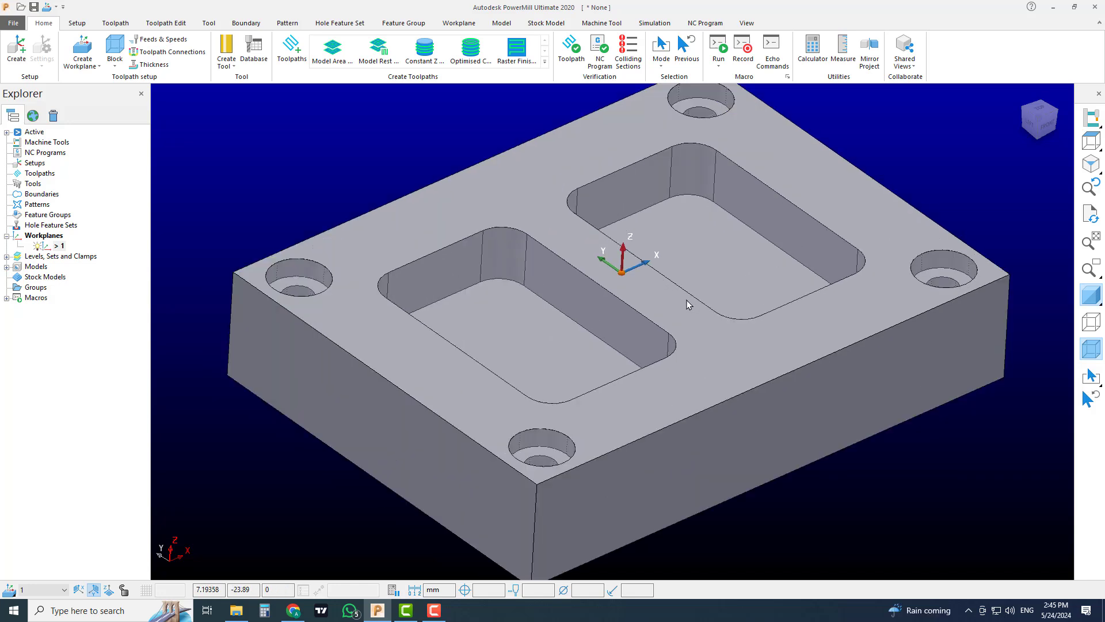
{"action": "middle_click_drag", "start_coordinate": [707, 301], "coordinate": [678, 322]}
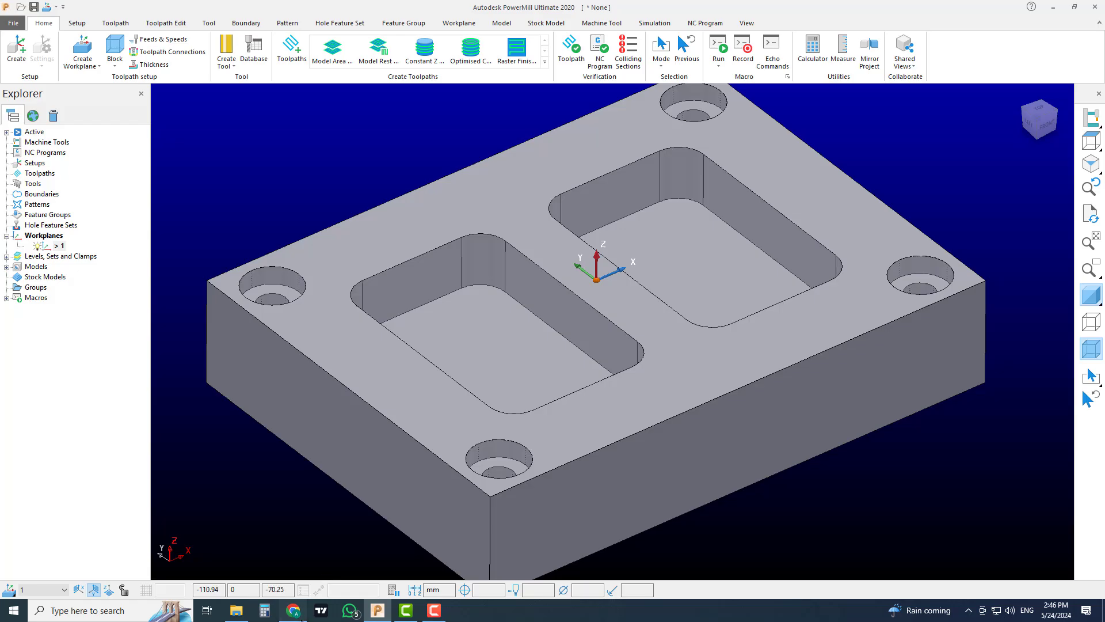
Step: Switch to Chrome and bring up the start of the CAD CAM MENTOR channel's video list on YouTube
{"action": "left_click", "coordinate": [293, 610]}
{"action": "left_click", "coordinate": [224, 12]}
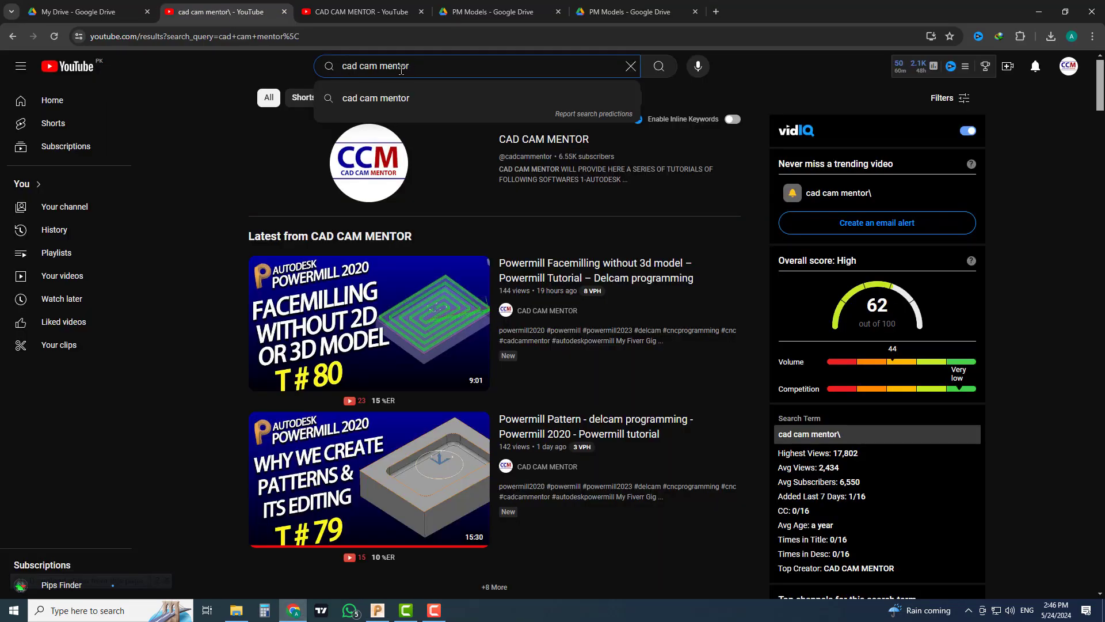
{"action": "left_click", "coordinate": [193, 192]}
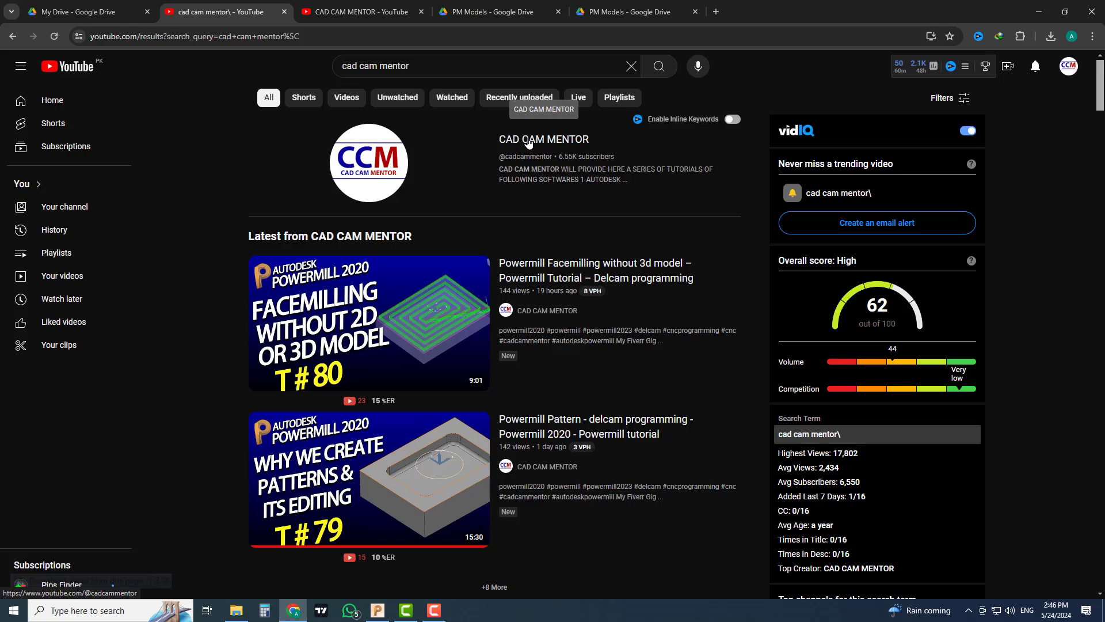
{"action": "left_click", "coordinate": [356, 18]}
{"action": "scroll", "coordinate": [422, 244], "scroll_direction": "up", "scroll_amount": 20}
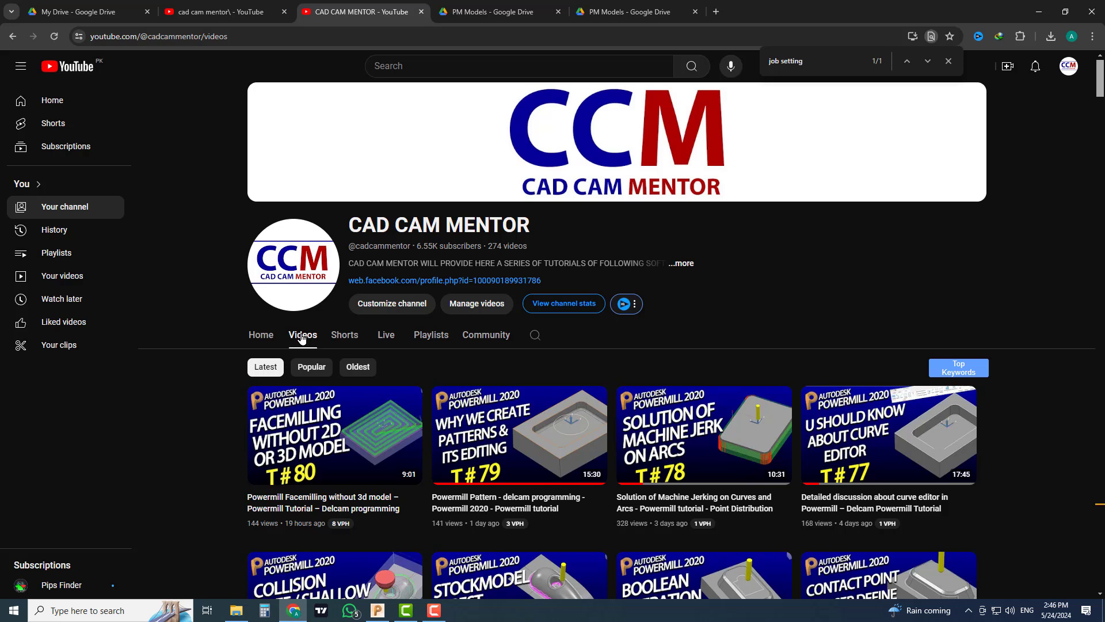
Step: Find "job setting" on the channel's videos page and preview the PowerMill 2020 Lesson # 02 video
{"action": "key", "text": "ctrl+f"}
{"action": "double_click", "coordinate": [807, 57]}
{"action": "triple_click", "coordinate": [807, 57]}
{"action": "key", "text": "Return"}
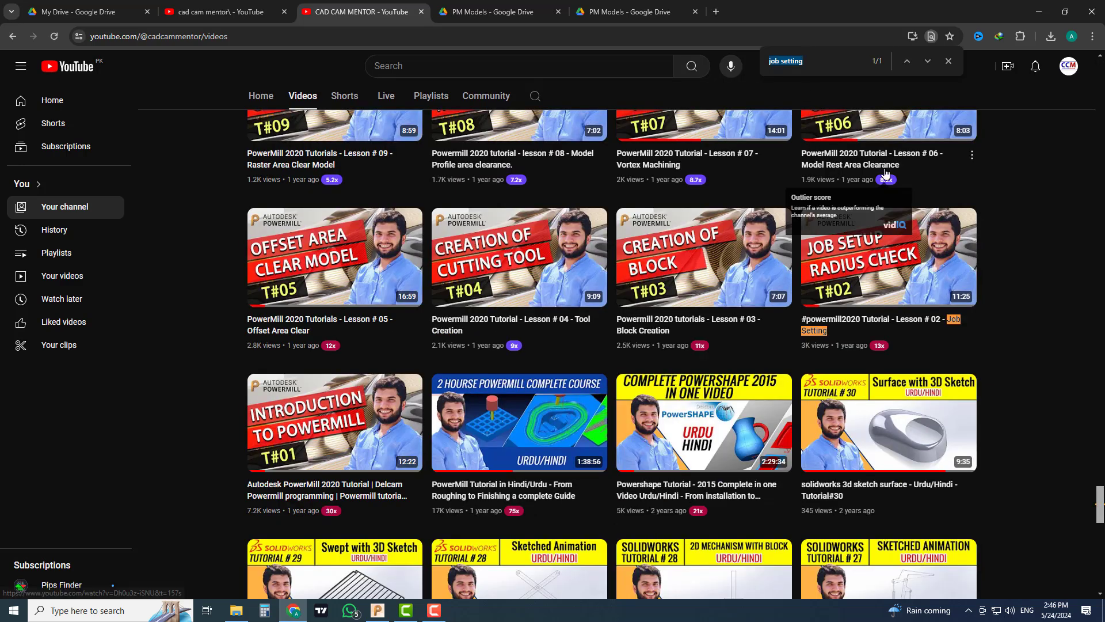
{"action": "mouse_move", "coordinate": [904, 255]}
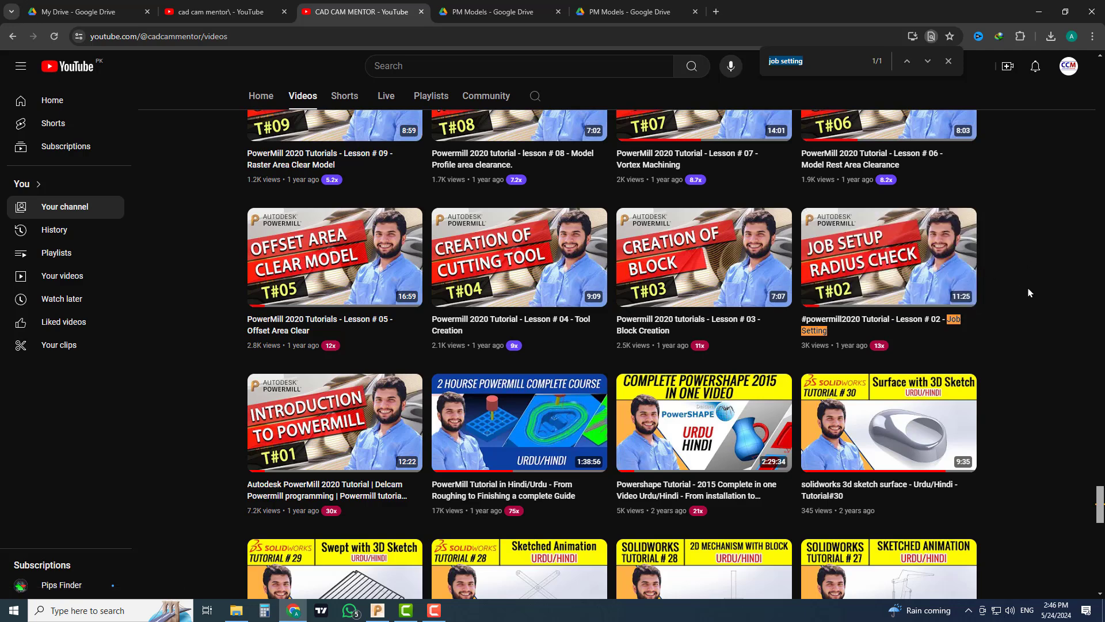
{"action": "mouse_move", "coordinate": [996, 320]}
{"action": "scroll", "coordinate": [1044, 245], "scroll_direction": "up", "scroll_amount": 3}
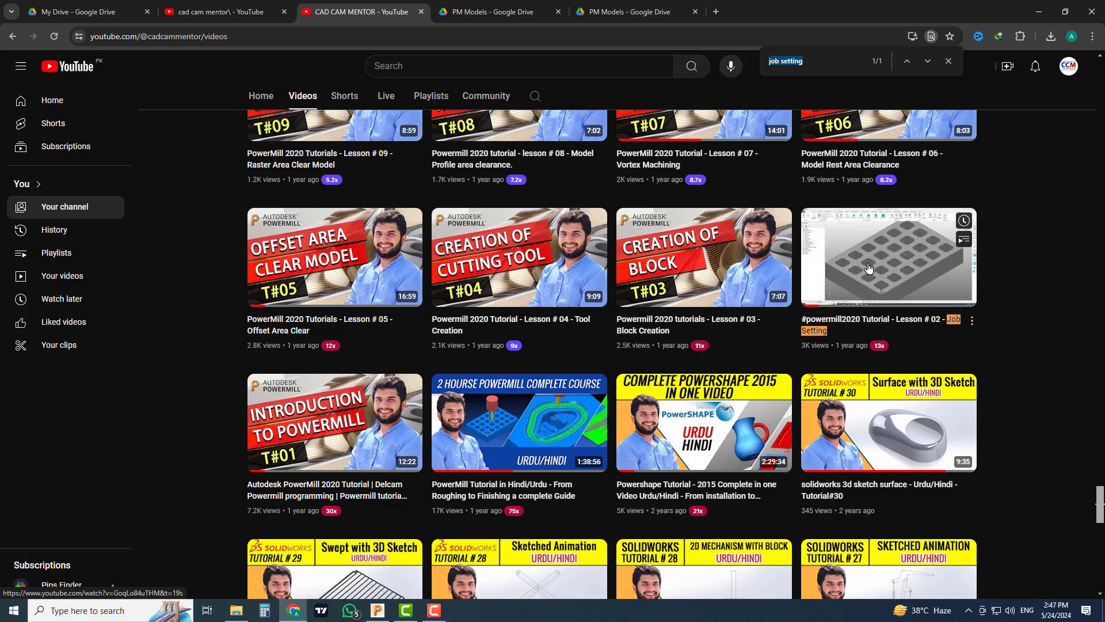
Step: Switch to PowerMill and inspect the plate and its top-centre workplane from the top and in the isometric view
{"action": "left_click", "coordinate": [377, 610]}
{"action": "scroll", "coordinate": [876, 279], "scroll_direction": "up", "scroll_amount": 3}
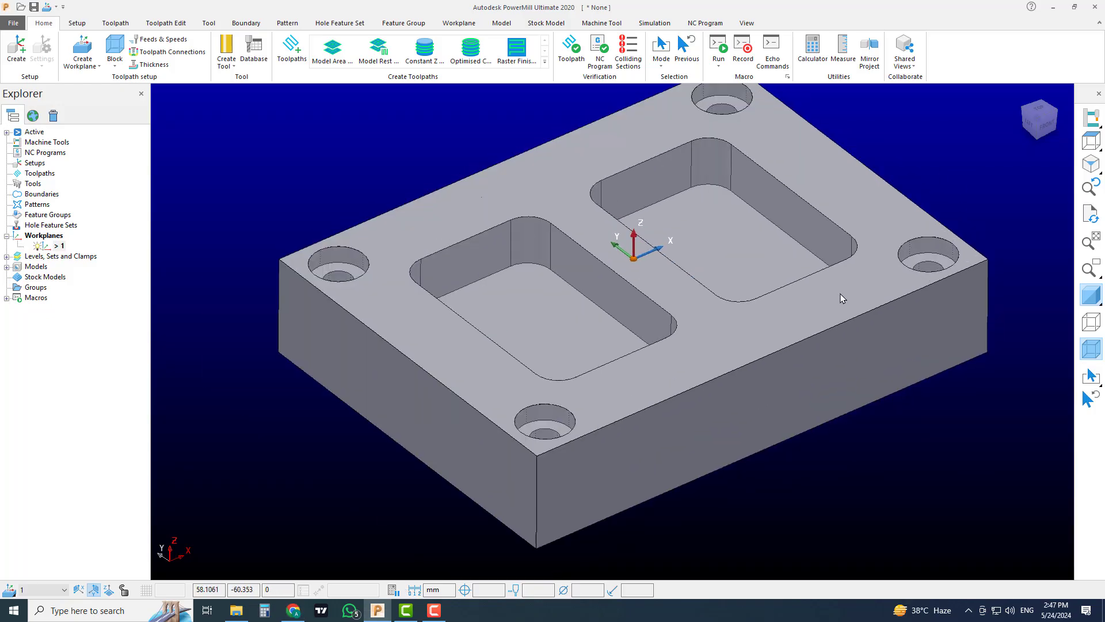
{"action": "scroll", "coordinate": [927, 209], "scroll_direction": "up", "scroll_amount": 1}
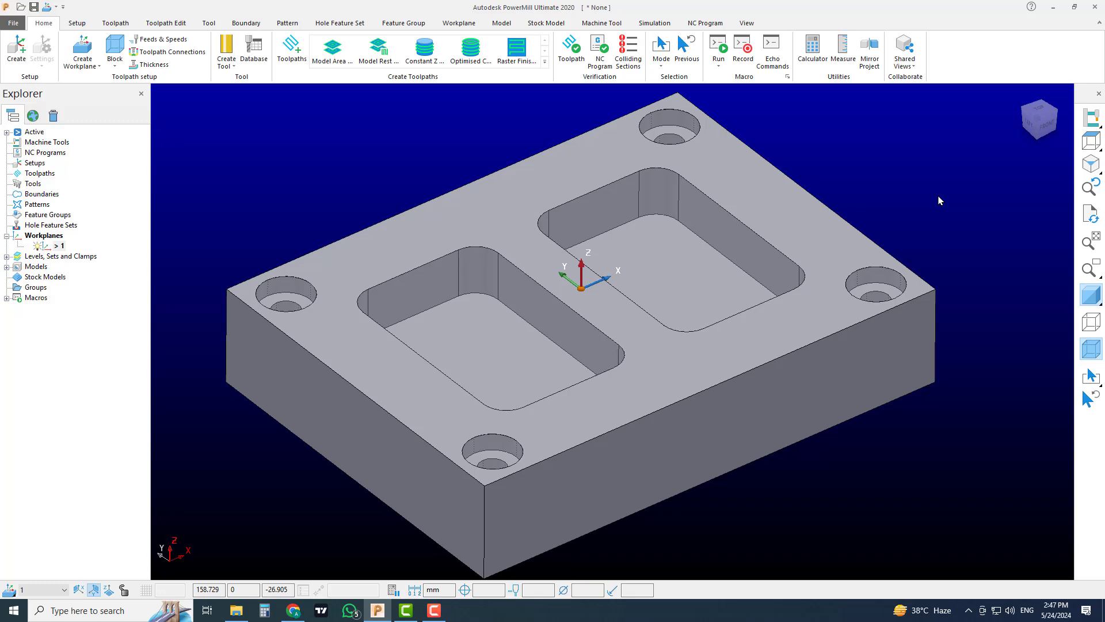
{"action": "scroll", "coordinate": [865, 242], "scroll_direction": "down", "scroll_amount": 1}
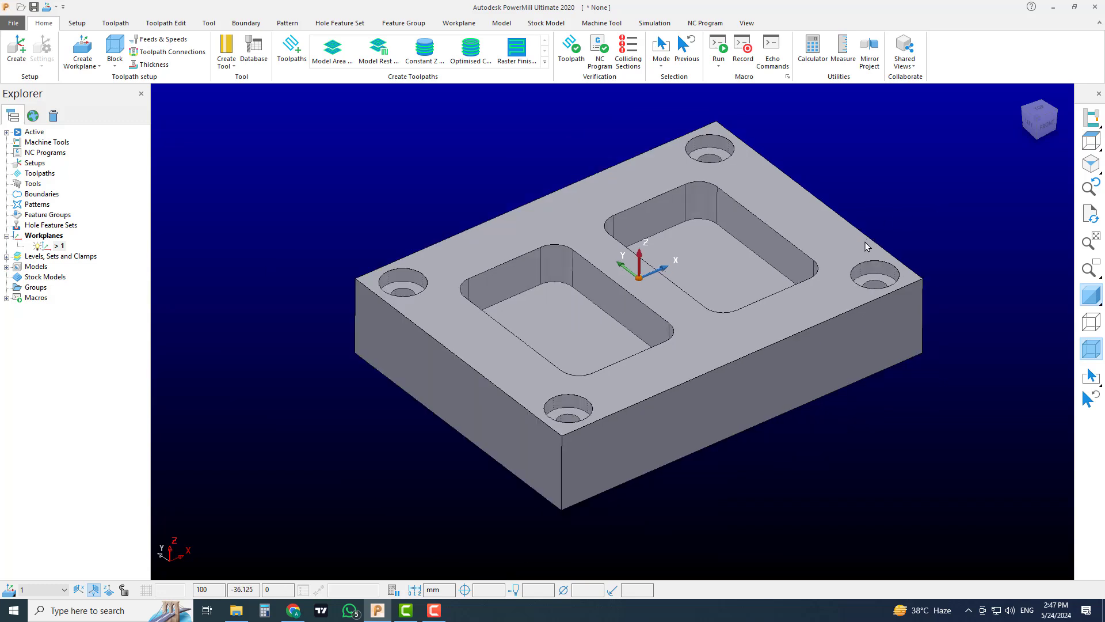
{"action": "left_click", "coordinate": [1039, 112]}
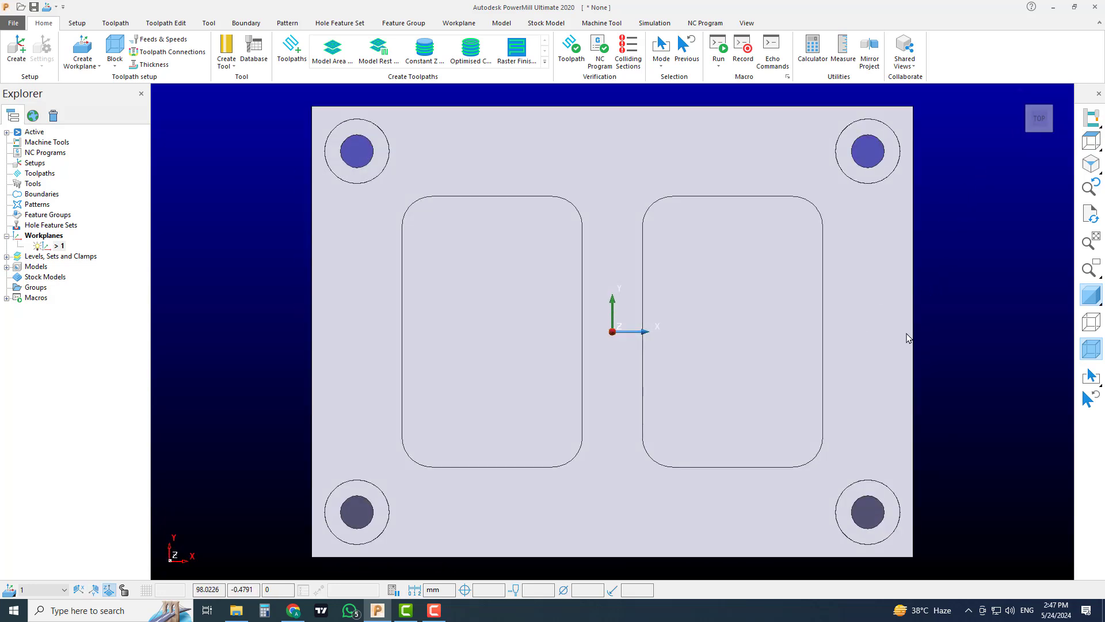
{"action": "left_click", "coordinate": [1090, 164]}
{"action": "scroll", "coordinate": [975, 221], "scroll_direction": "down", "scroll_amount": 2}
{"action": "scroll", "coordinate": [975, 221], "scroll_direction": "up", "scroll_amount": 1}
{"action": "middle_click_drag", "start_coordinate": [970, 208], "coordinate": [937, 234], "text": "shift"}
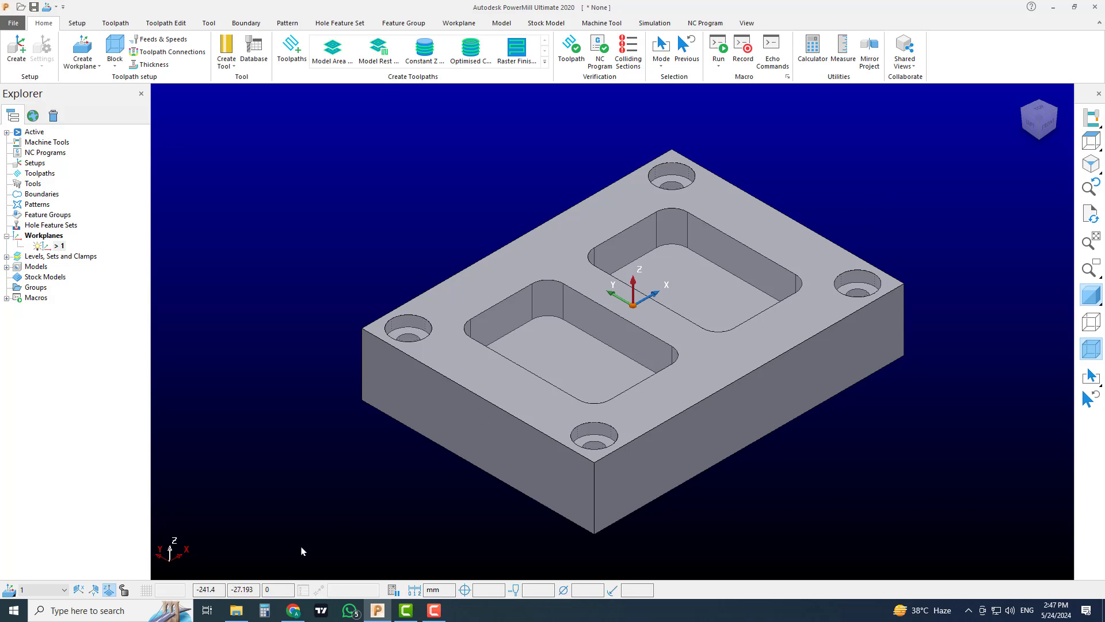
Step: Find "clamp" on the YouTube channel's videos page in Chrome, preview the Powermill clamp tutorial, and return to PowerMill
{"action": "left_click", "coordinate": [293, 610]}
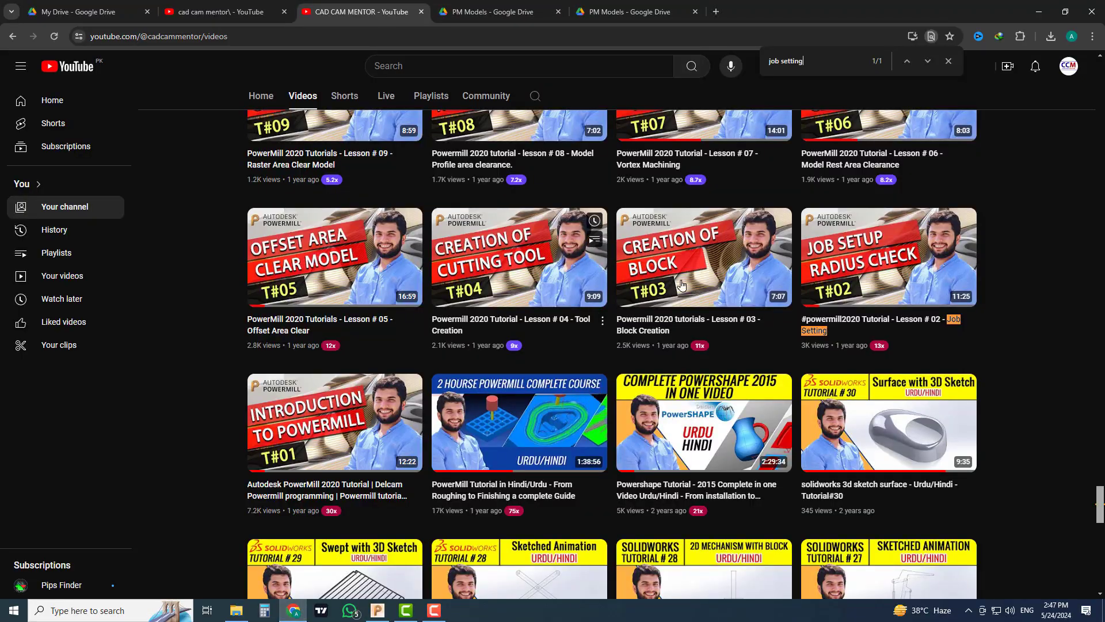
{"action": "double_click", "coordinate": [816, 55]}
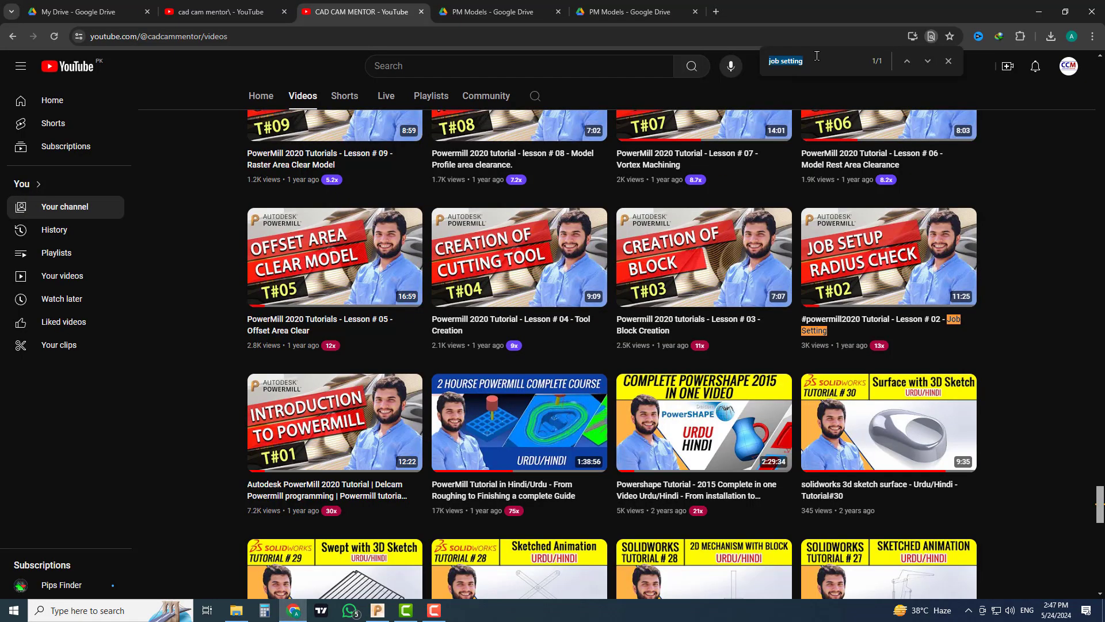
{"action": "type", "text": "clamp"}
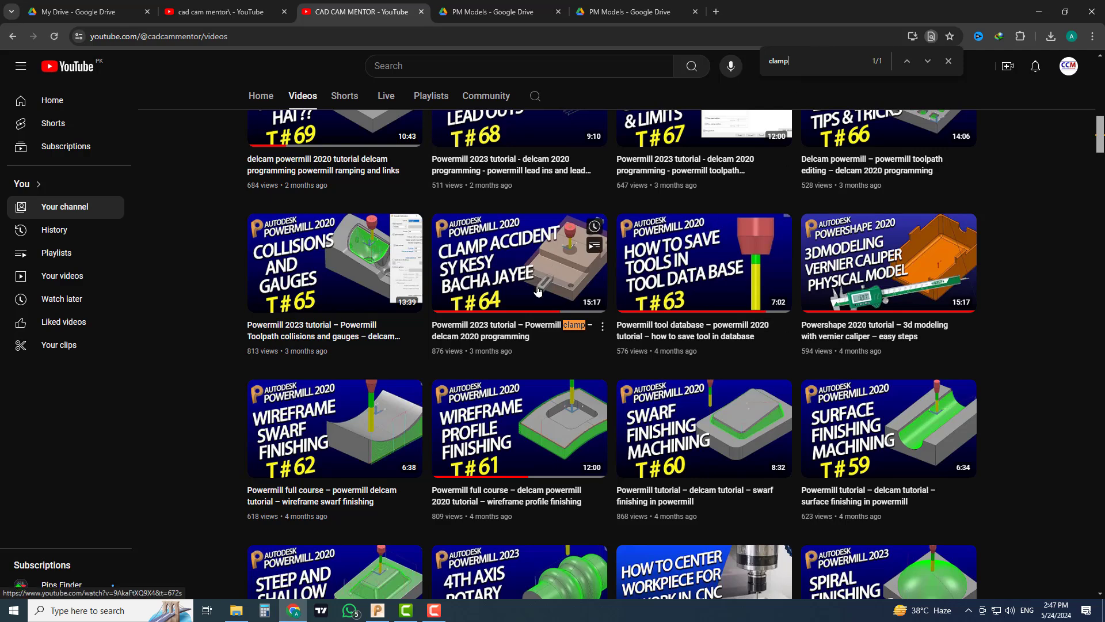
{"action": "mouse_move", "coordinate": [554, 294]}
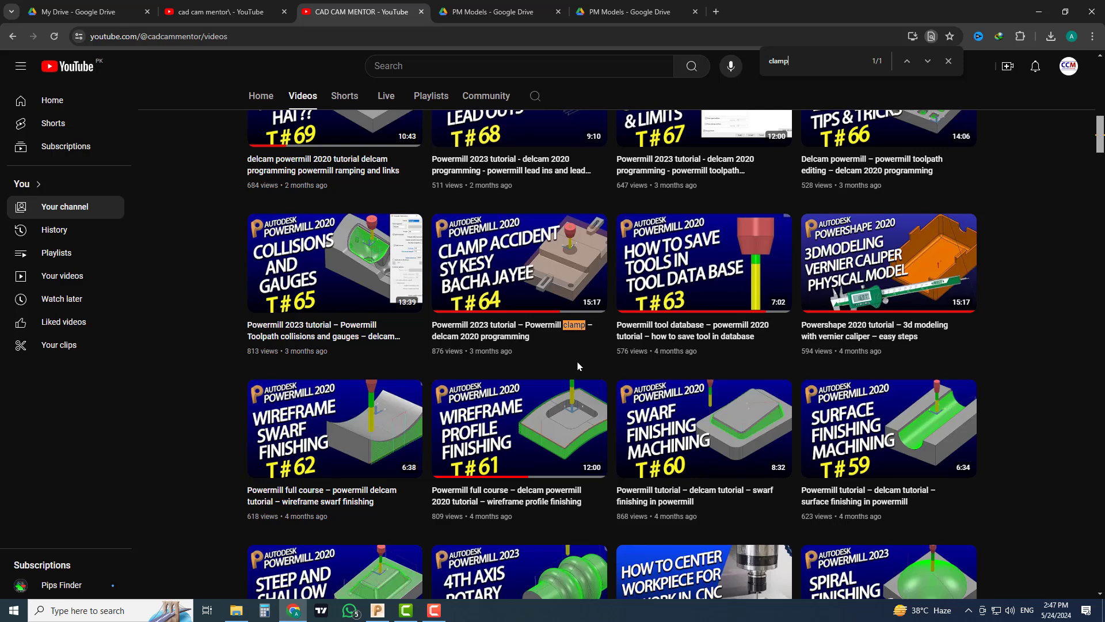
{"action": "mouse_move", "coordinate": [537, 269]}
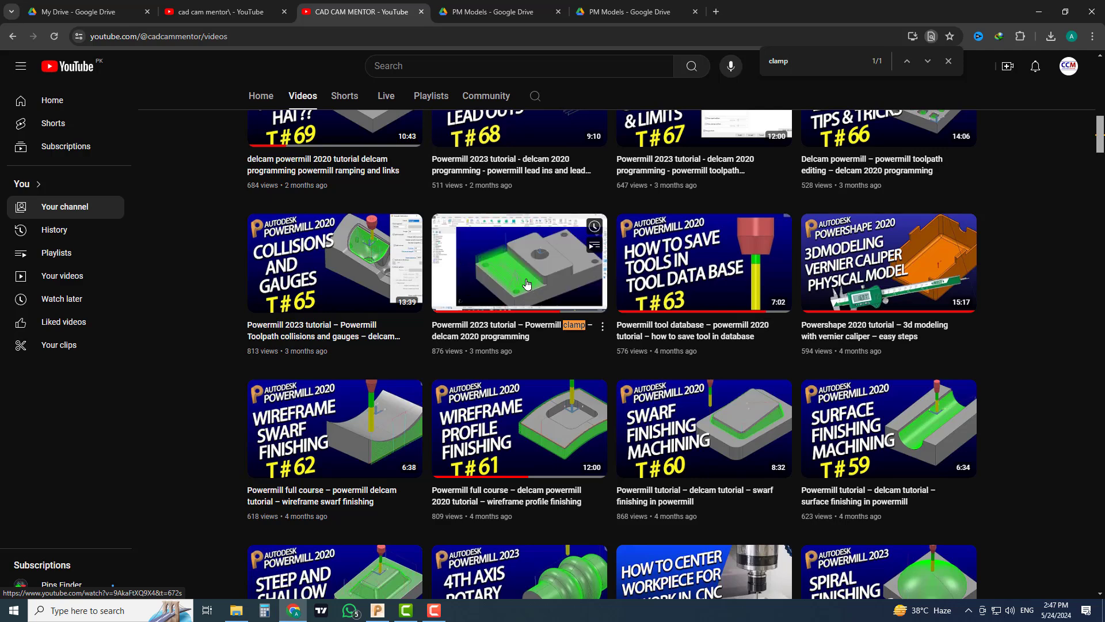
{"action": "left_click", "coordinate": [378, 610]}
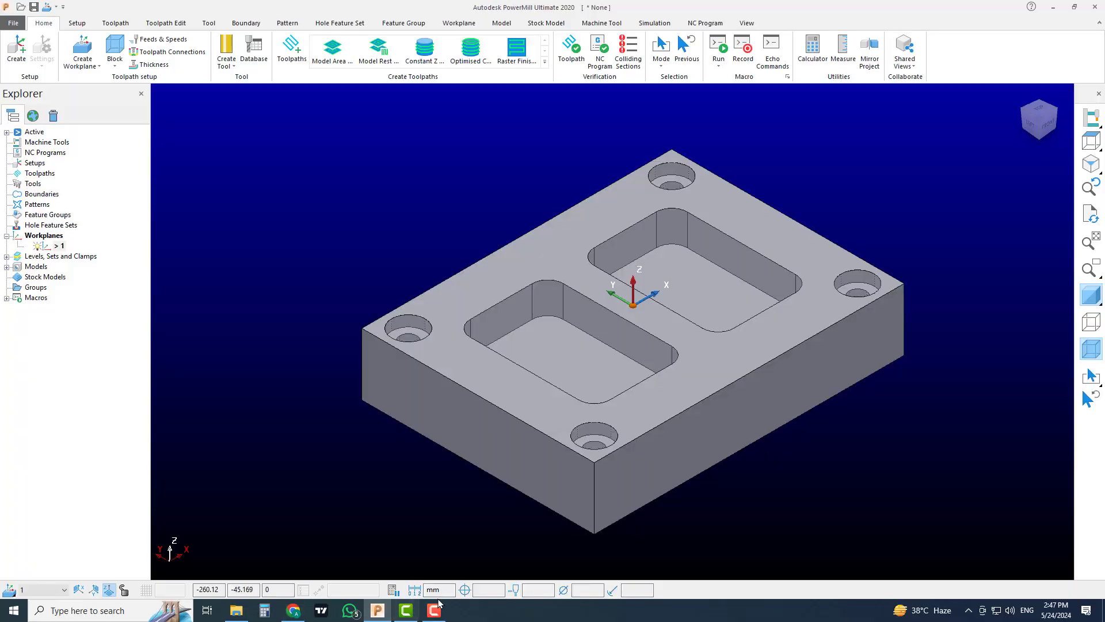
{"action": "left_click", "coordinate": [435, 609]}
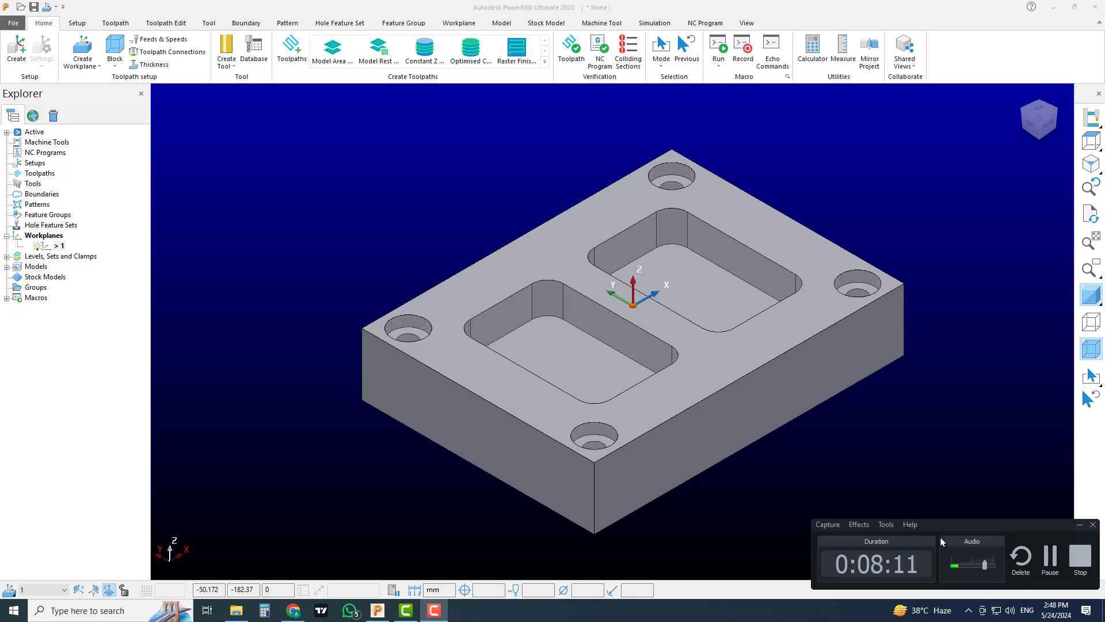
{"action": "left_click", "coordinate": [1050, 556]}
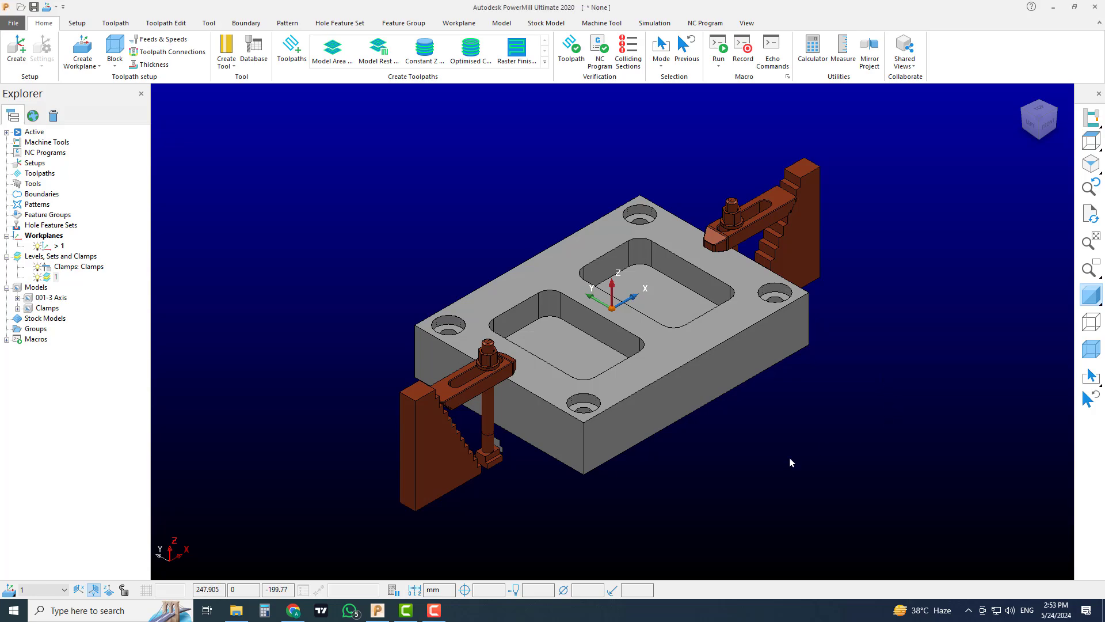
Step: Inspect the plate, its pockets and corner holes, and both clamps from above, in isometric view and from tilted angles
{"action": "middle_click_drag", "start_coordinate": [792, 459], "coordinate": [757, 283]}
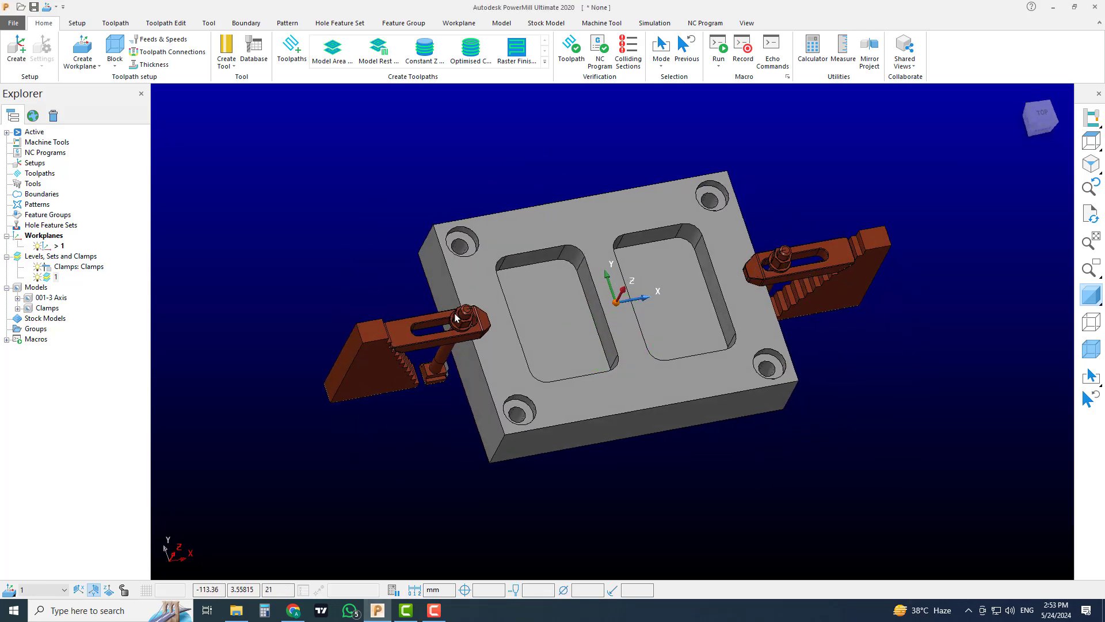
{"action": "left_click", "coordinate": [1040, 117]}
{"action": "left_click", "coordinate": [1090, 165]}
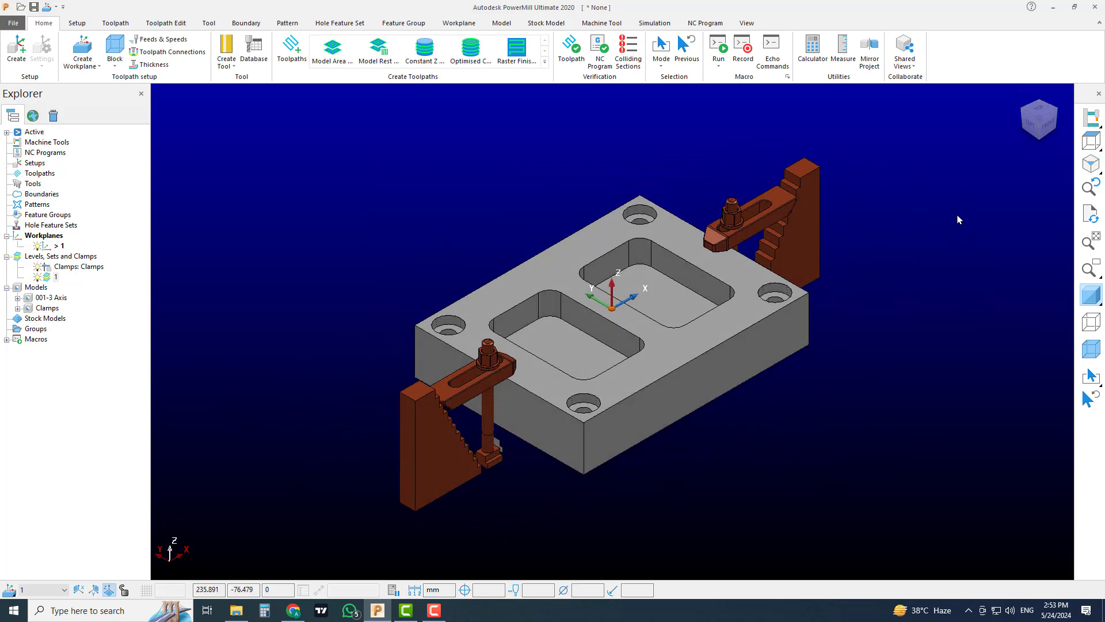
{"action": "middle_click_drag", "start_coordinate": [862, 374], "coordinate": [709, 379]}
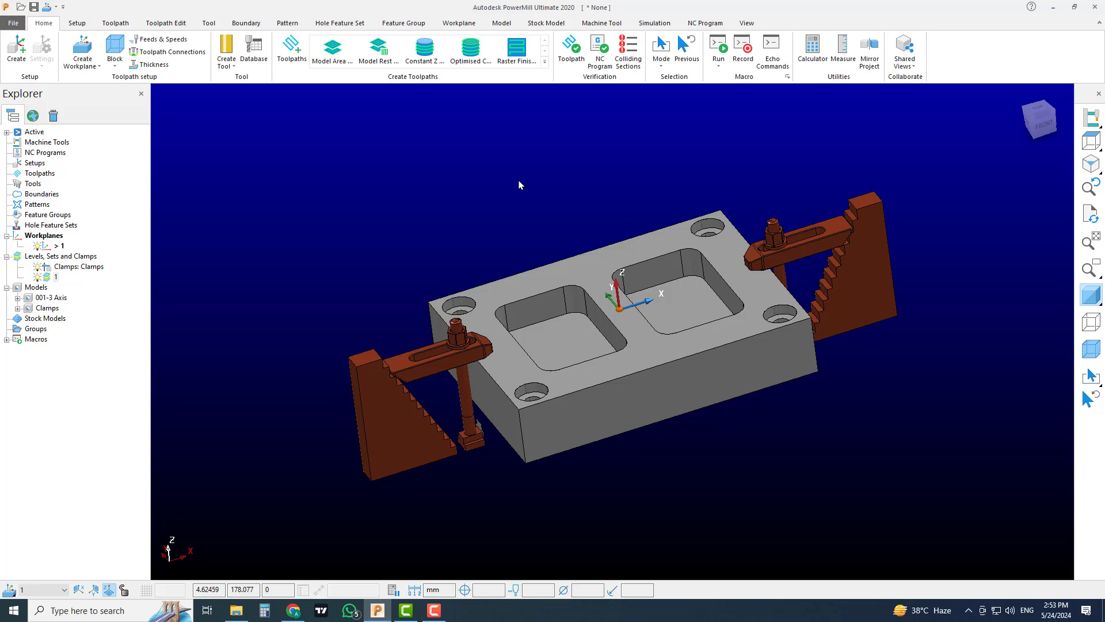
{"action": "middle_click_drag", "start_coordinate": [518, 184], "coordinate": [491, 330]}
{"action": "middle_click_drag", "start_coordinate": [765, 264], "coordinate": [705, 277]}
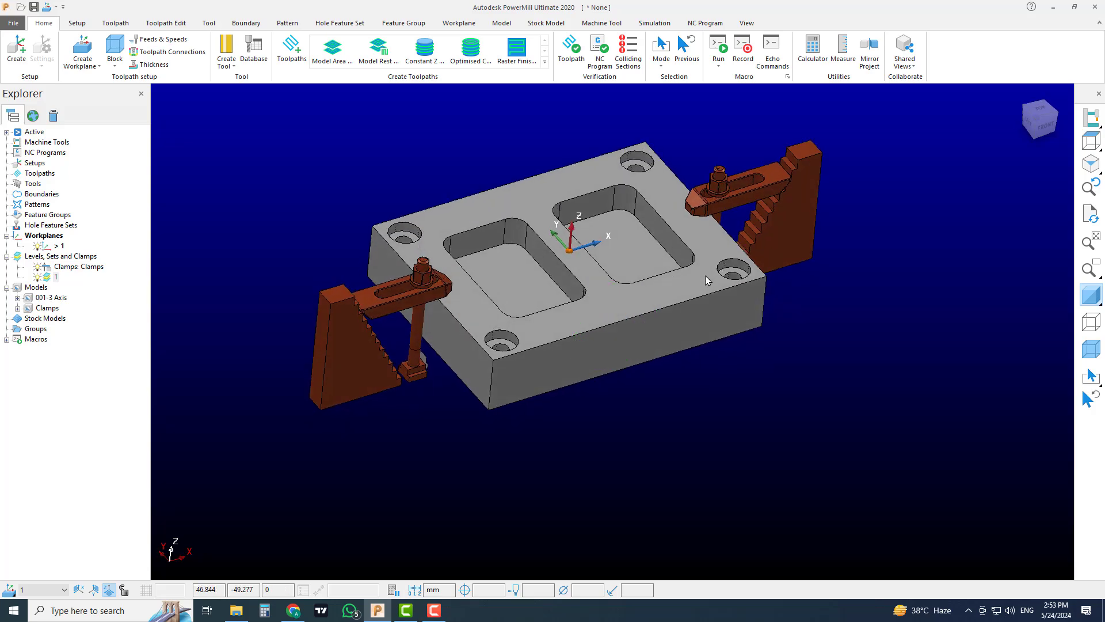
{"action": "scroll", "coordinate": [696, 244], "scroll_direction": "up", "scroll_amount": 3}
{"action": "scroll", "coordinate": [777, 293], "scroll_direction": "down", "scroll_amount": 5}
{"action": "scroll", "coordinate": [718, 309], "scroll_direction": "up", "scroll_amount": 1}
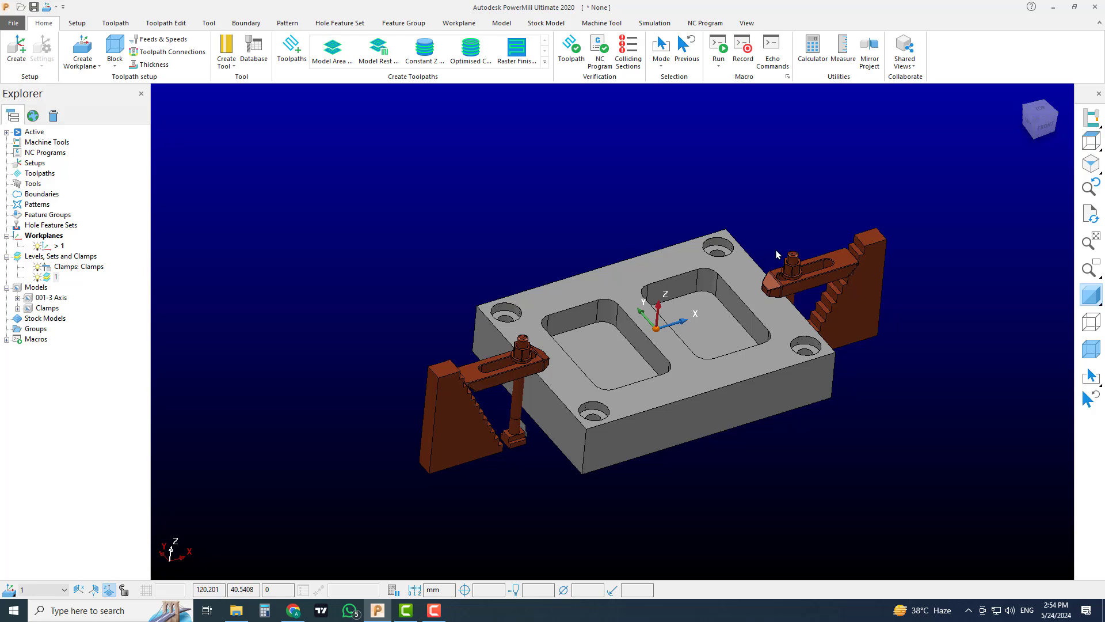
{"action": "scroll", "coordinate": [788, 245], "scroll_direction": "up", "scroll_amount": 3}
{"action": "scroll", "coordinate": [788, 244], "scroll_direction": "down", "scroll_amount": 3}
{"action": "middle_click_drag", "start_coordinate": [840, 339], "coordinate": [743, 322]}
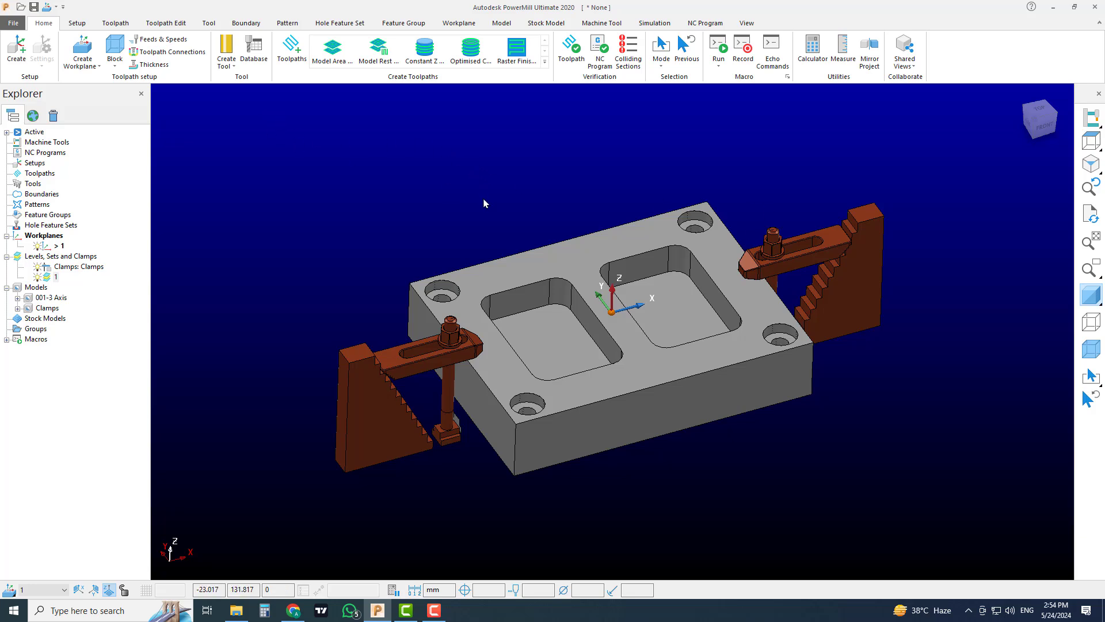
{"action": "left_click", "coordinate": [256, 58]}
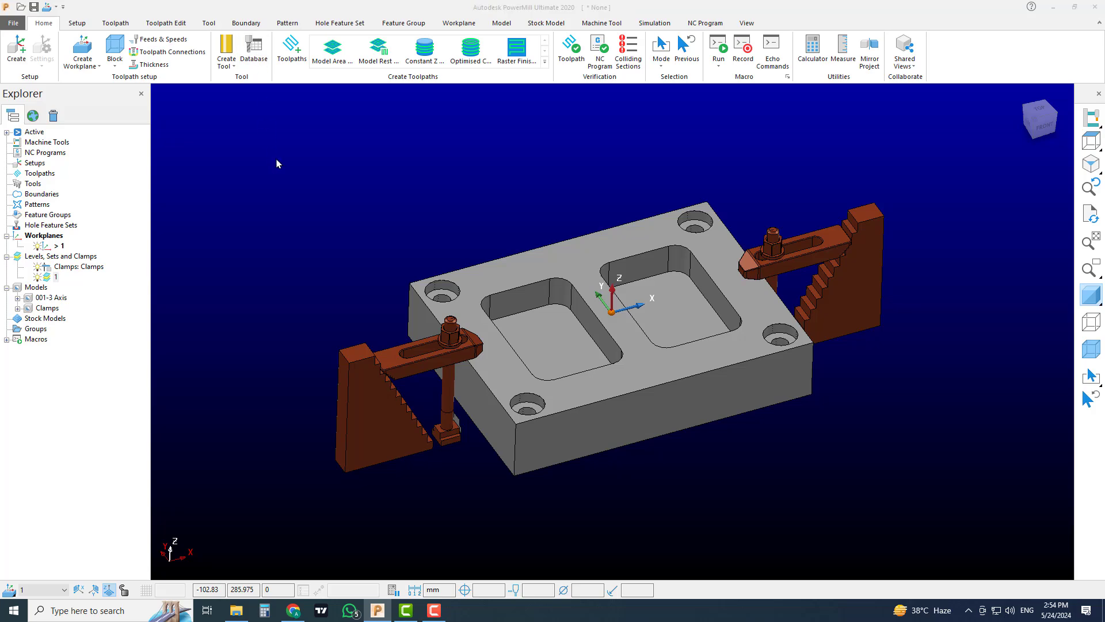
{"action": "left_click", "coordinate": [512, 14]}
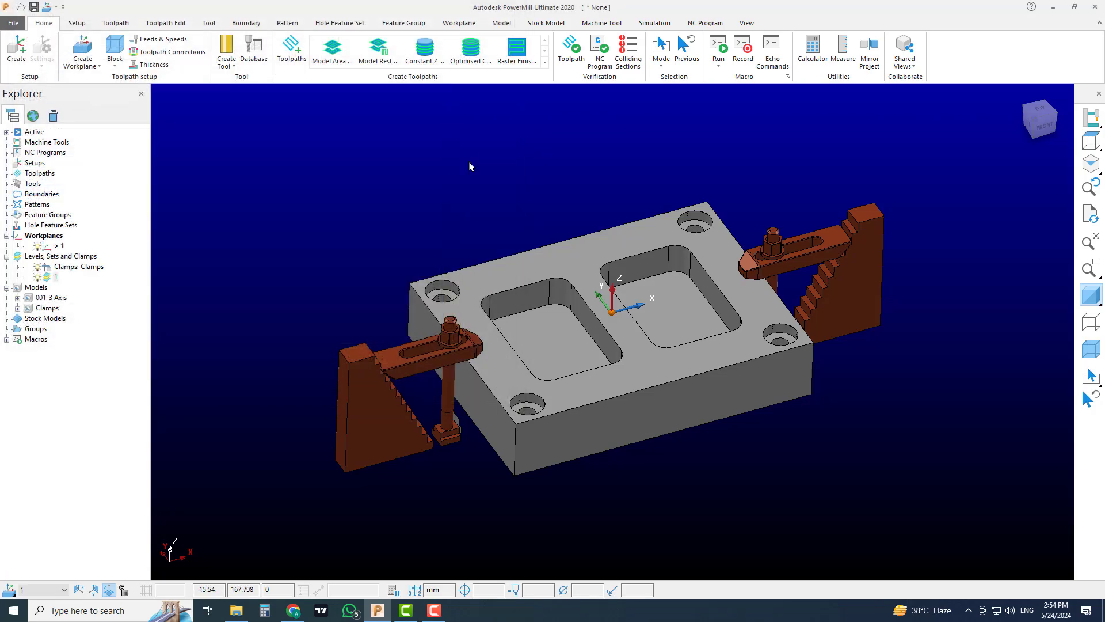
Step: Measure the rounded corner radius of the pocket on the +X side, using three points along its upper edge
{"action": "middle_click_drag", "start_coordinate": [498, 238], "coordinate": [482, 255]}
{"action": "scroll", "coordinate": [661, 278], "scroll_direction": "up", "scroll_amount": 4}
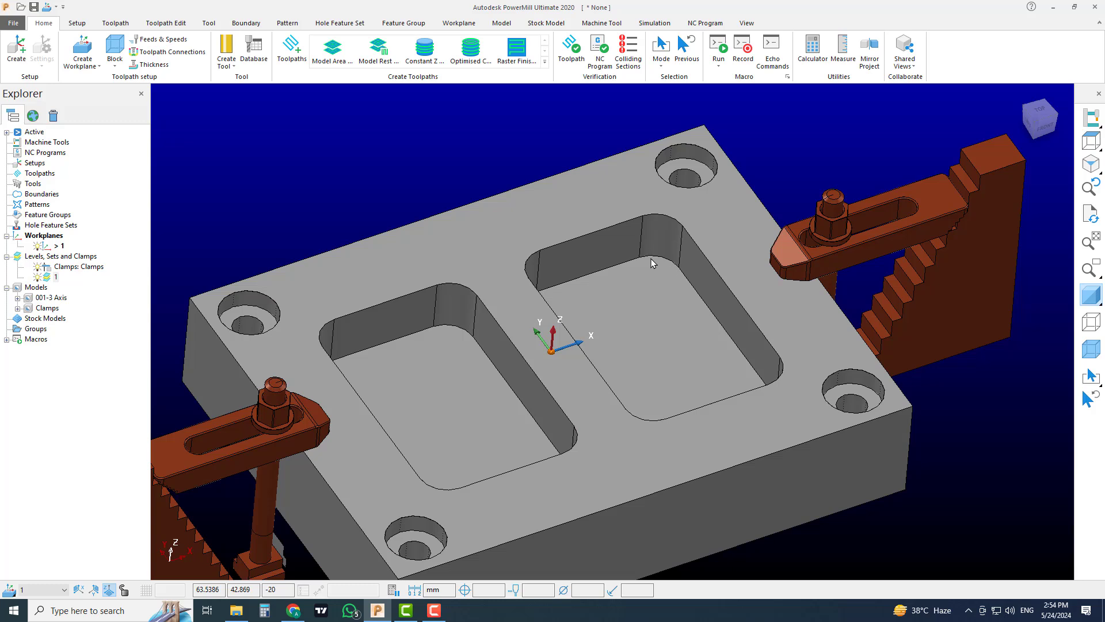
{"action": "middle_click_drag", "start_coordinate": [679, 284], "coordinate": [681, 314], "text": "shift"}
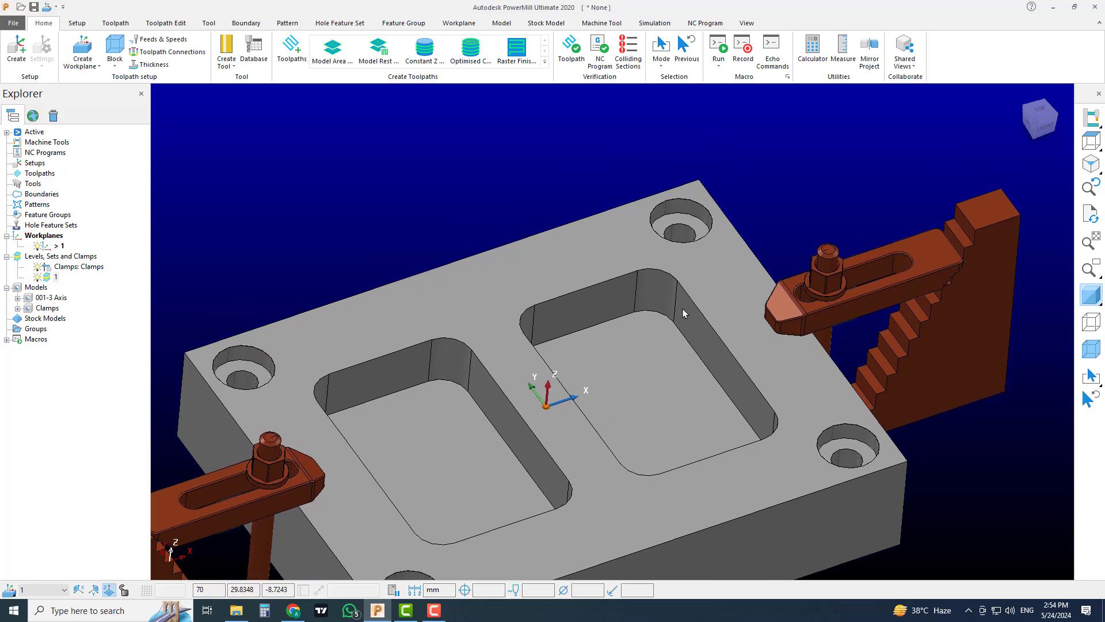
{"action": "scroll", "coordinate": [658, 326], "scroll_direction": "up", "scroll_amount": 2}
{"action": "scroll", "coordinate": [612, 351], "scroll_direction": "up", "scroll_amount": 2}
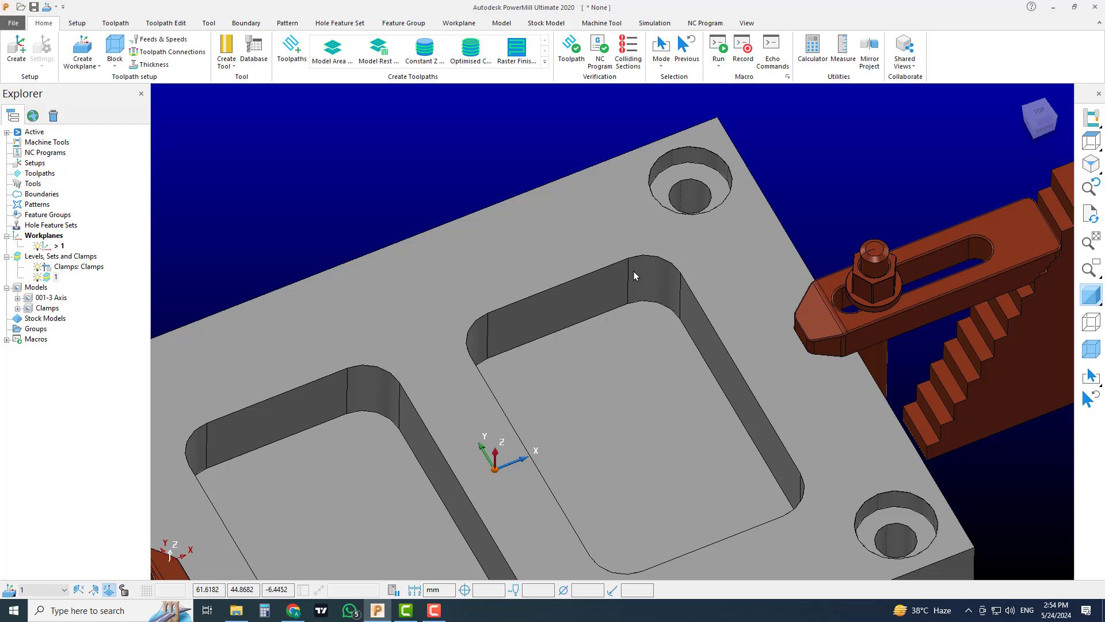
{"action": "scroll", "coordinate": [634, 271], "scroll_direction": "up", "scroll_amount": 2}
{"action": "scroll", "coordinate": [658, 318], "scroll_direction": "up", "scroll_amount": 3}
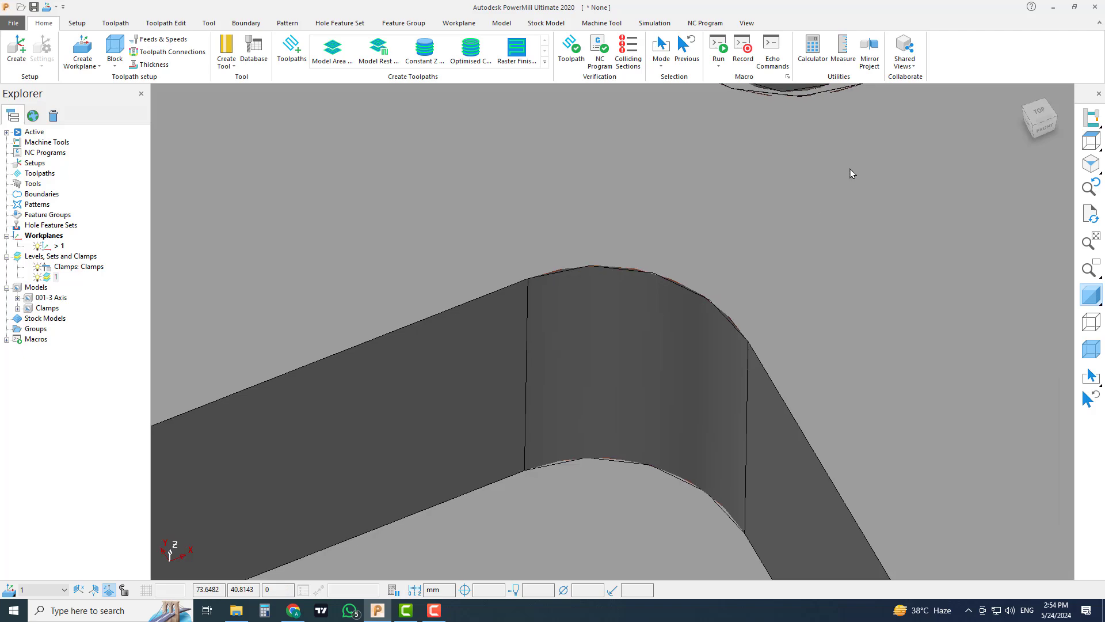
{"action": "left_click", "coordinate": [843, 49]}
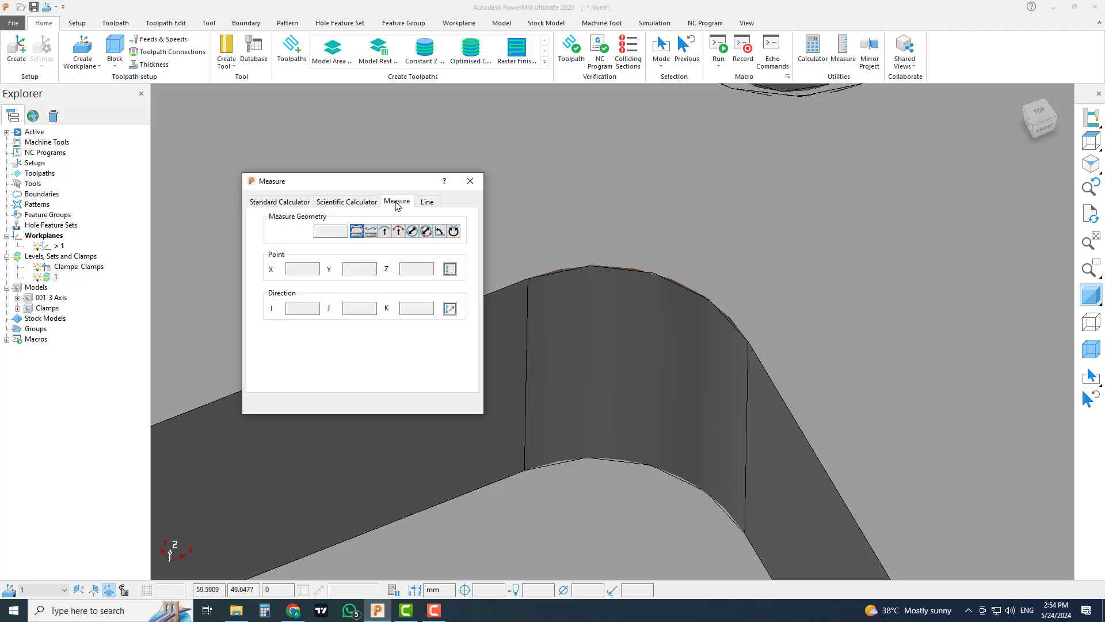
{"action": "left_click_drag", "start_coordinate": [397, 184], "coordinate": [358, 165]}
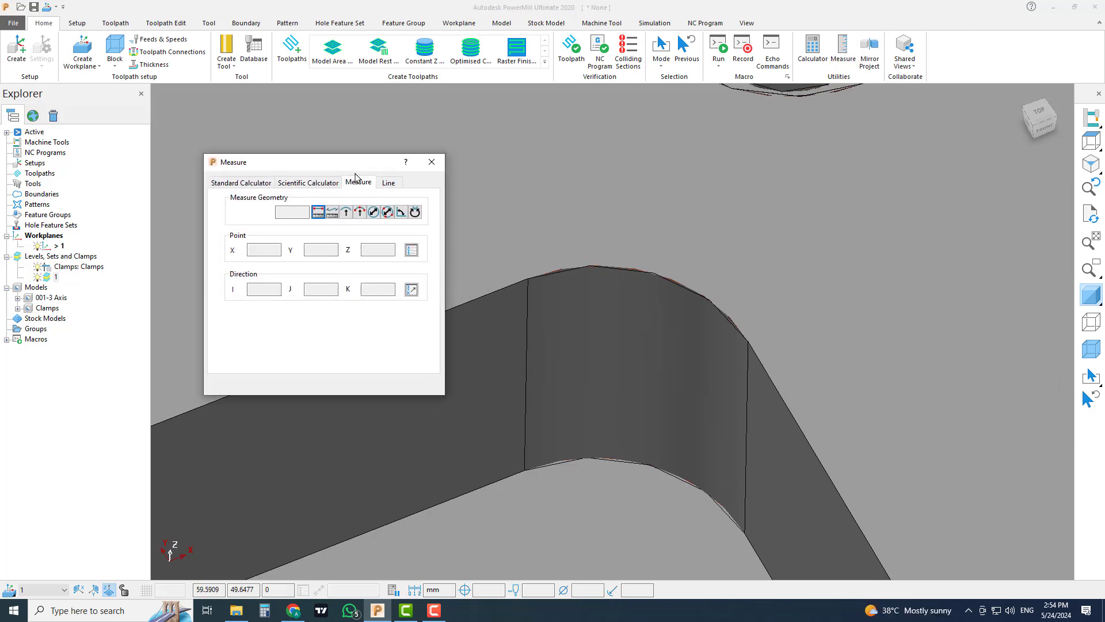
{"action": "left_click", "coordinate": [360, 213]}
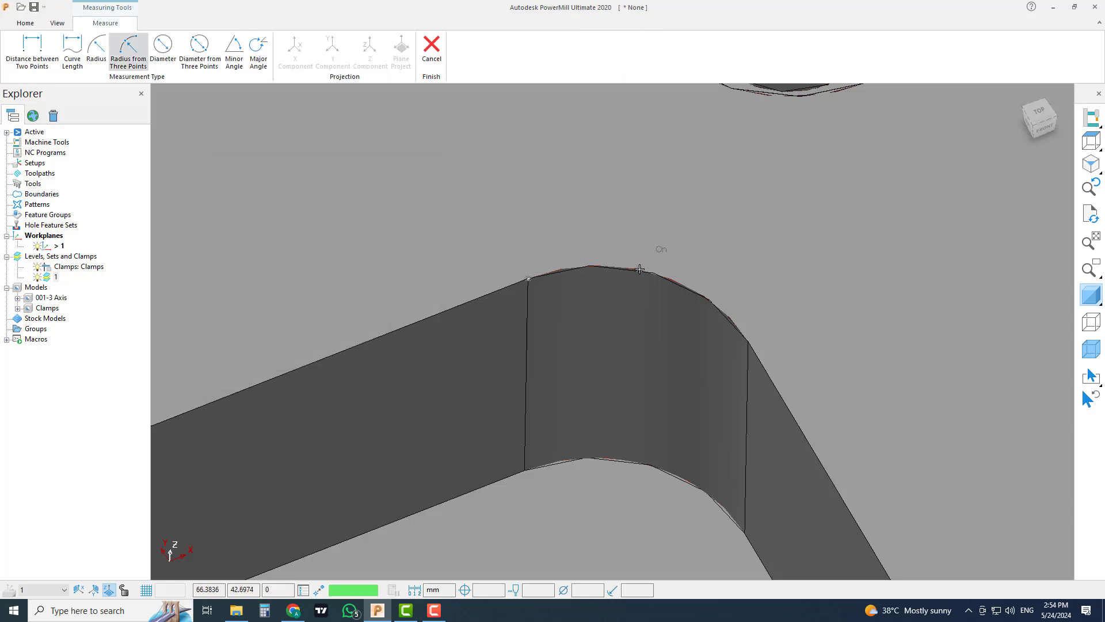
{"action": "left_click", "coordinate": [639, 269]}
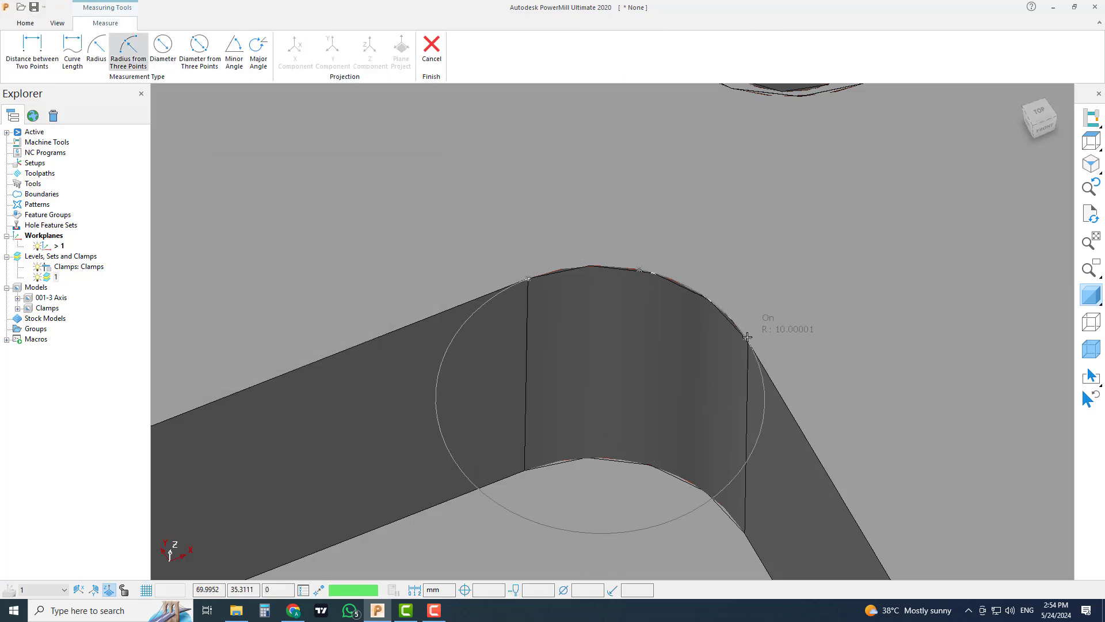
{"action": "left_click", "coordinate": [747, 337]}
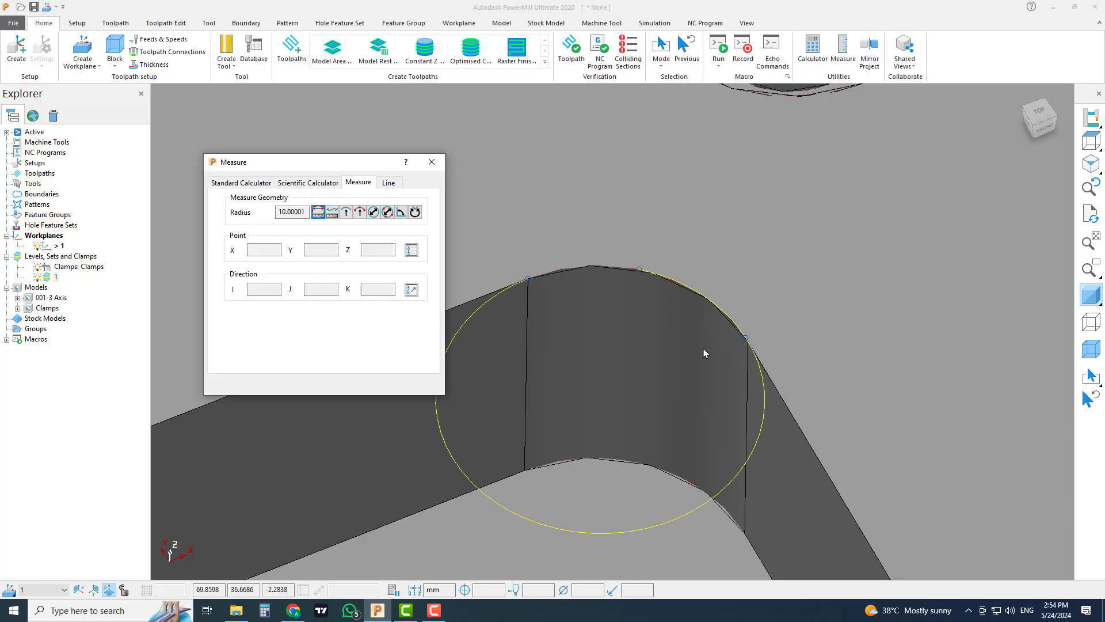
{"action": "double_click", "coordinate": [288, 212]}
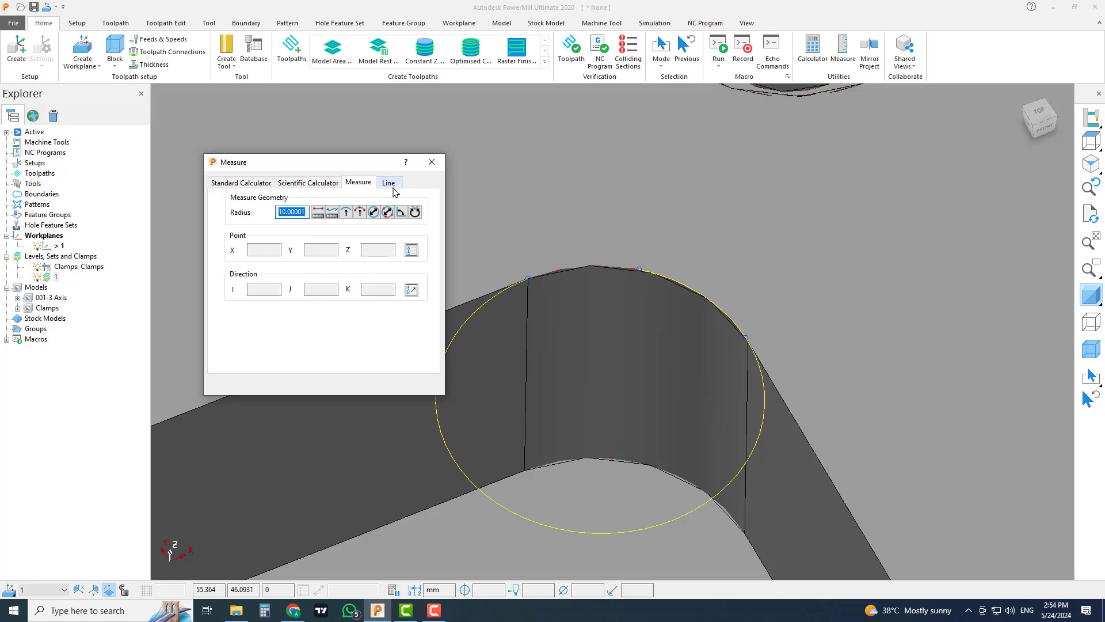
{"action": "left_click", "coordinate": [431, 161]}
Step: Examine both pockets and the counterbored corner holes up close to judge which tools they need
{"action": "scroll", "coordinate": [596, 329], "scroll_direction": "down", "scroll_amount": 5}
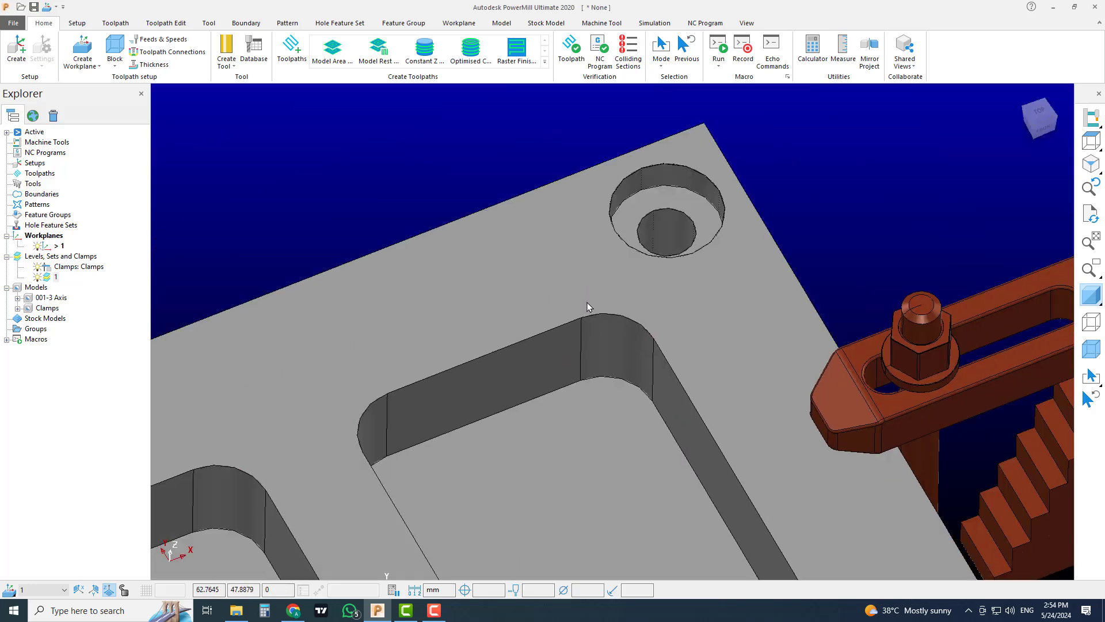
{"action": "middle_click_drag", "start_coordinate": [649, 362], "coordinate": [650, 351], "text": "shift"}
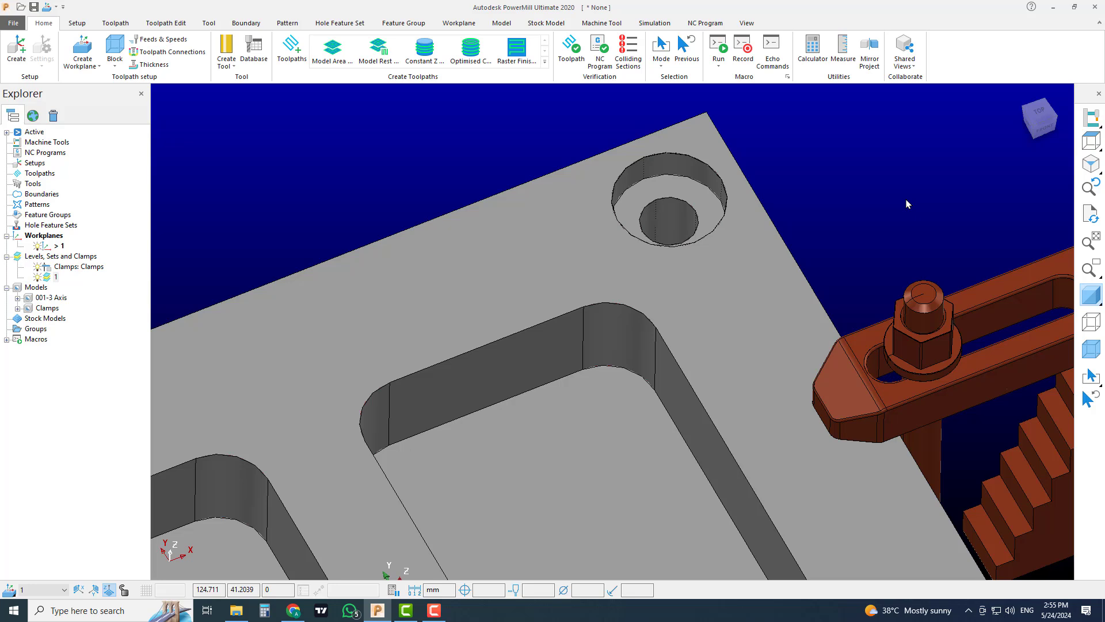
{"action": "scroll", "coordinate": [907, 202], "scroll_direction": "down", "scroll_amount": 3}
{"action": "scroll", "coordinate": [766, 322], "scroll_direction": "up", "scroll_amount": 2}
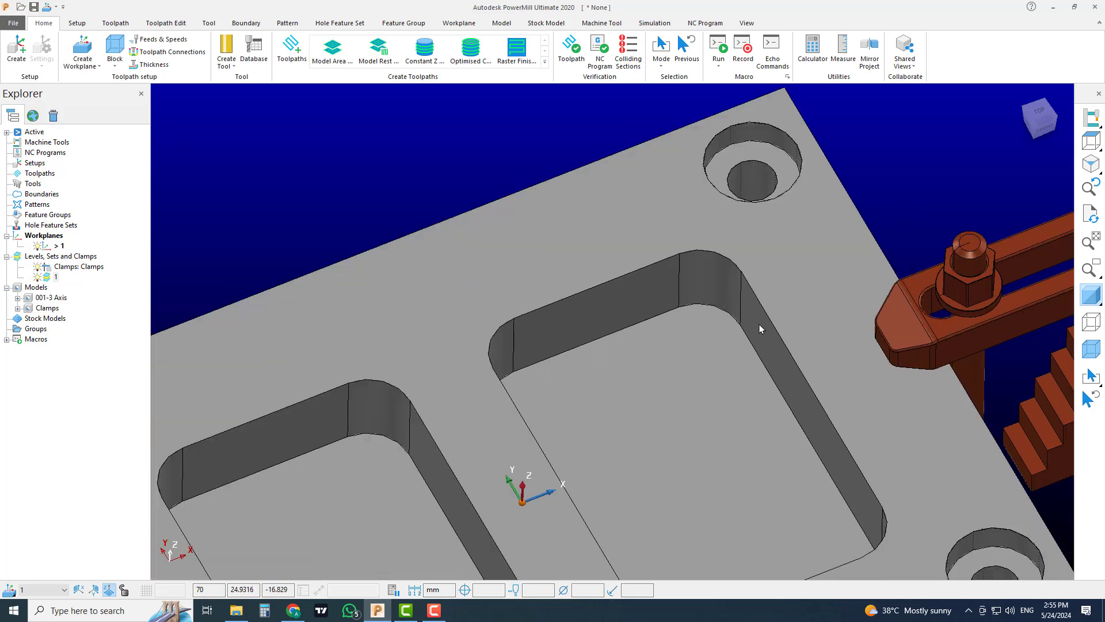
{"action": "middle_click_drag", "start_coordinate": [690, 346], "coordinate": [704, 265], "text": "shift"}
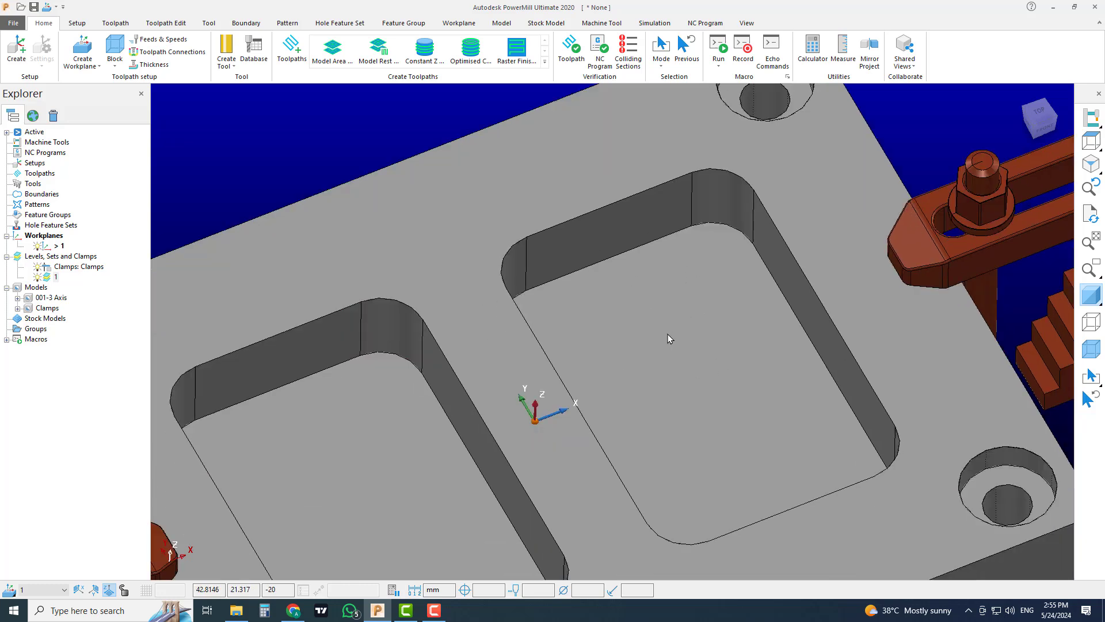
{"action": "scroll", "coordinate": [668, 334], "scroll_direction": "down", "scroll_amount": 1}
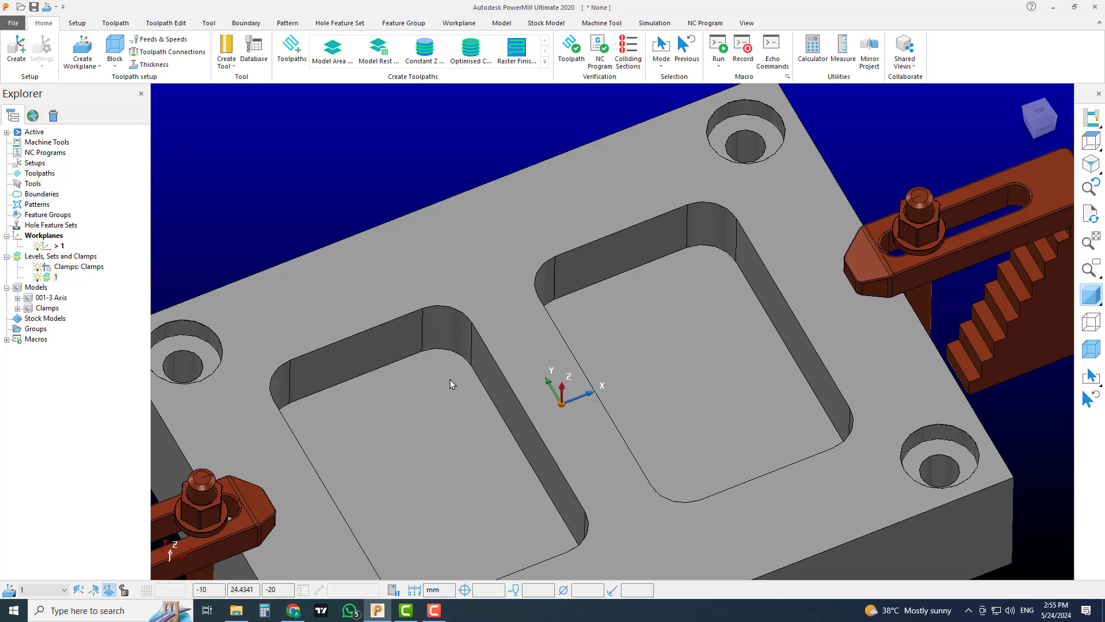
{"action": "scroll", "coordinate": [482, 431], "scroll_direction": "down", "scroll_amount": 2}
{"action": "middle_click_drag", "start_coordinate": [482, 430], "coordinate": [478, 400], "text": "shift"}
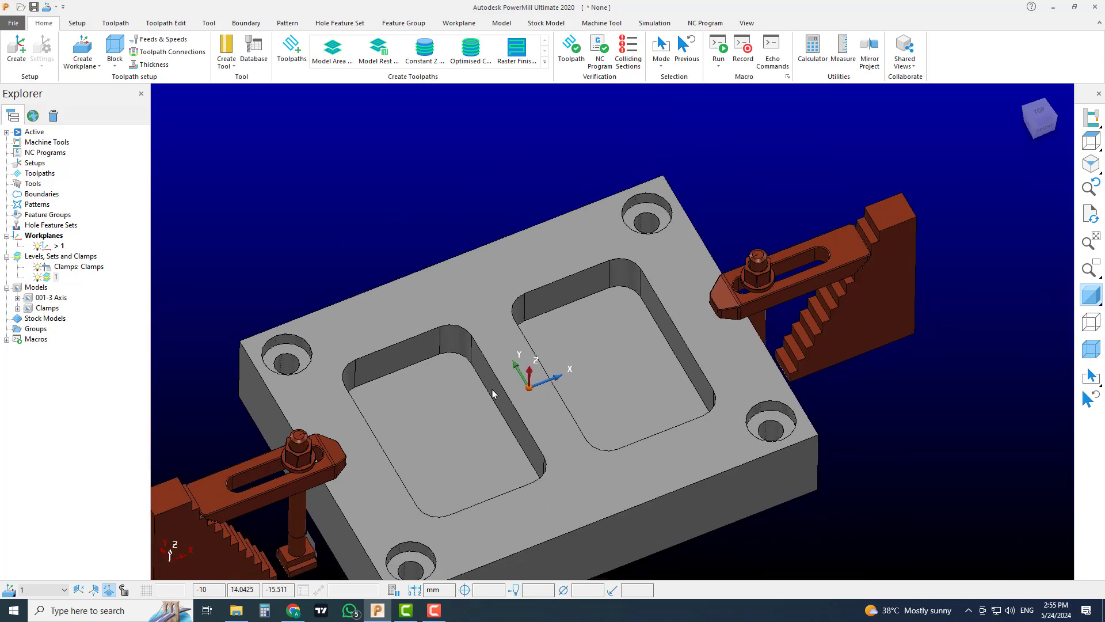
{"action": "scroll", "coordinate": [674, 238], "scroll_direction": "up", "scroll_amount": 3}
{"action": "middle_click_drag", "start_coordinate": [630, 154], "coordinate": [643, 257], "text": "shift"}
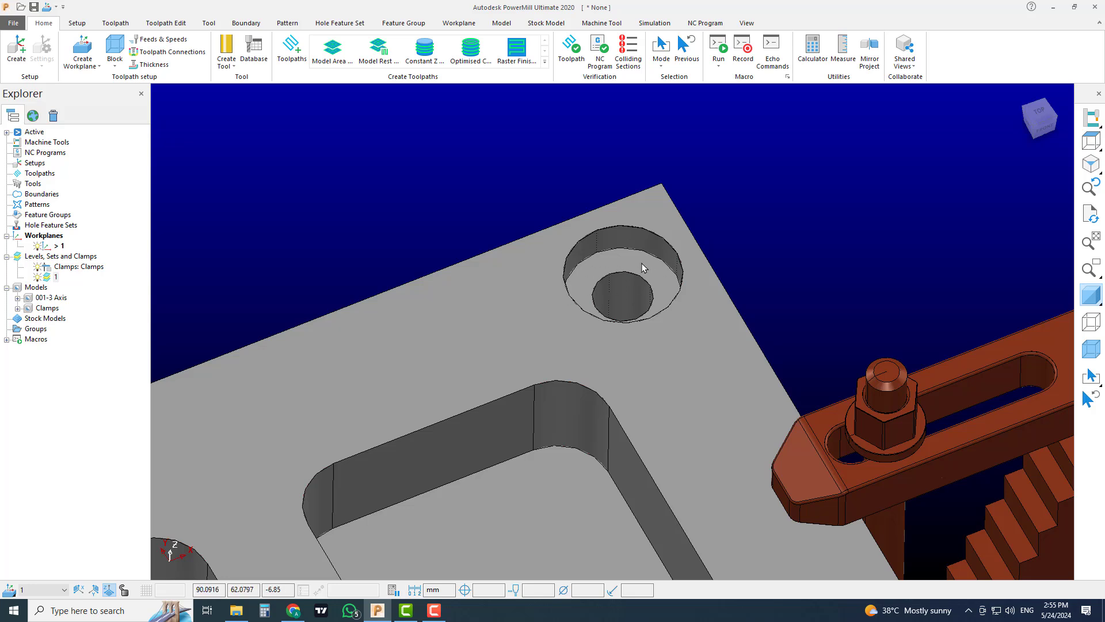
{"action": "scroll", "coordinate": [645, 311], "scroll_direction": "down", "scroll_amount": 2}
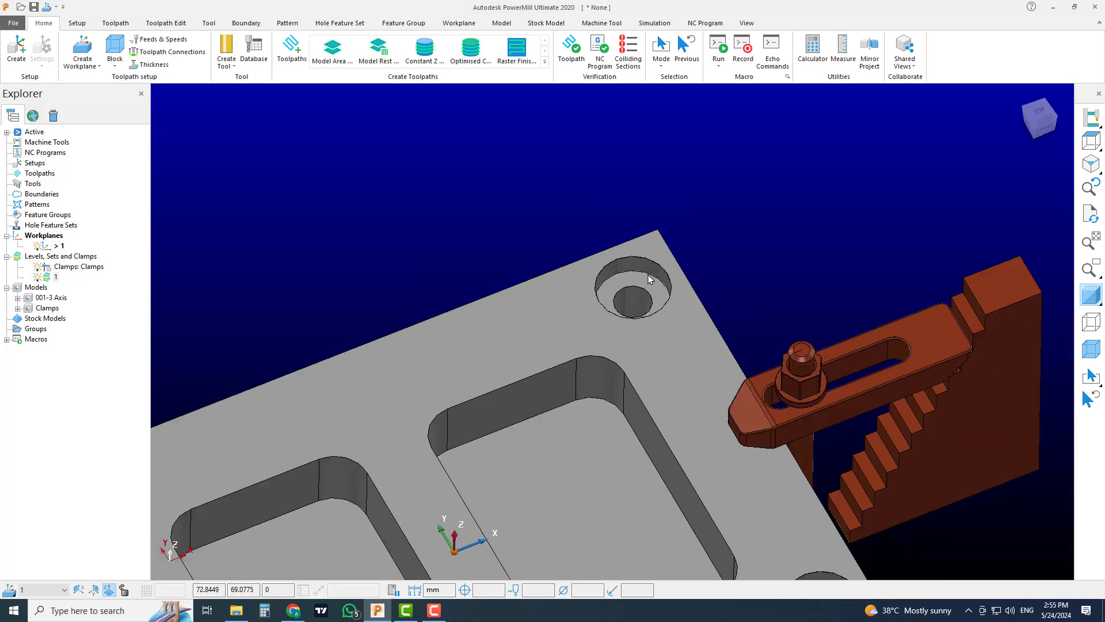
{"action": "scroll", "coordinate": [628, 340], "scroll_direction": "down", "scroll_amount": 5}
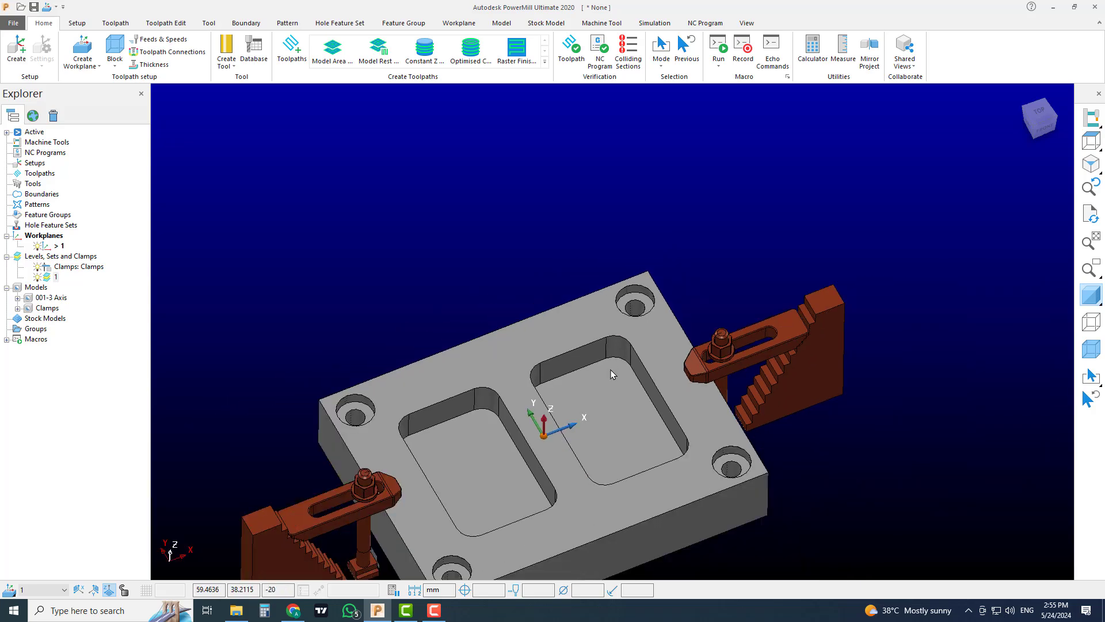
Step: Create the tools ENDMILL10, Drill 11 and End Mill 16 from the tool database and check the active tool above the plate
{"action": "left_click", "coordinate": [257, 58]}
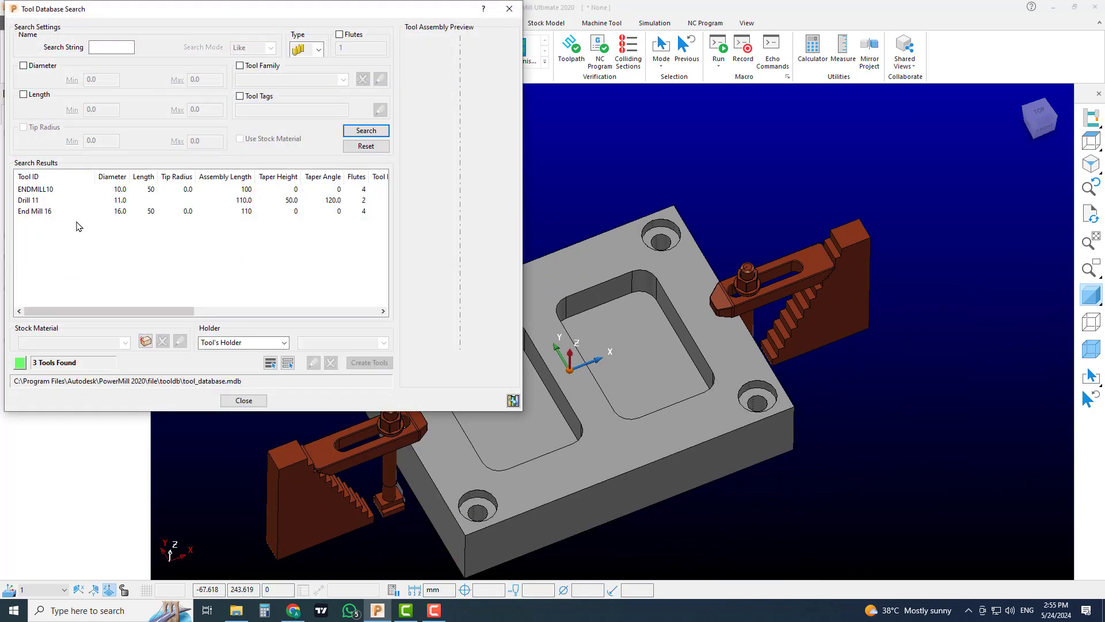
{"action": "left_click", "coordinate": [44, 190]}
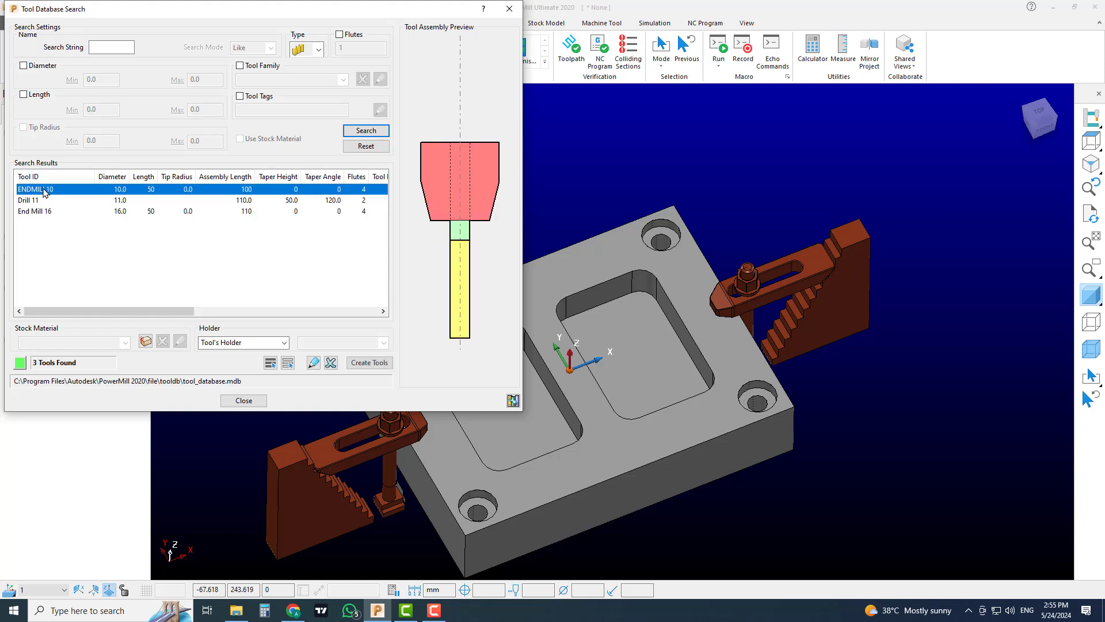
{"action": "left_click", "coordinate": [369, 362]}
{"action": "left_click", "coordinate": [36, 201]}
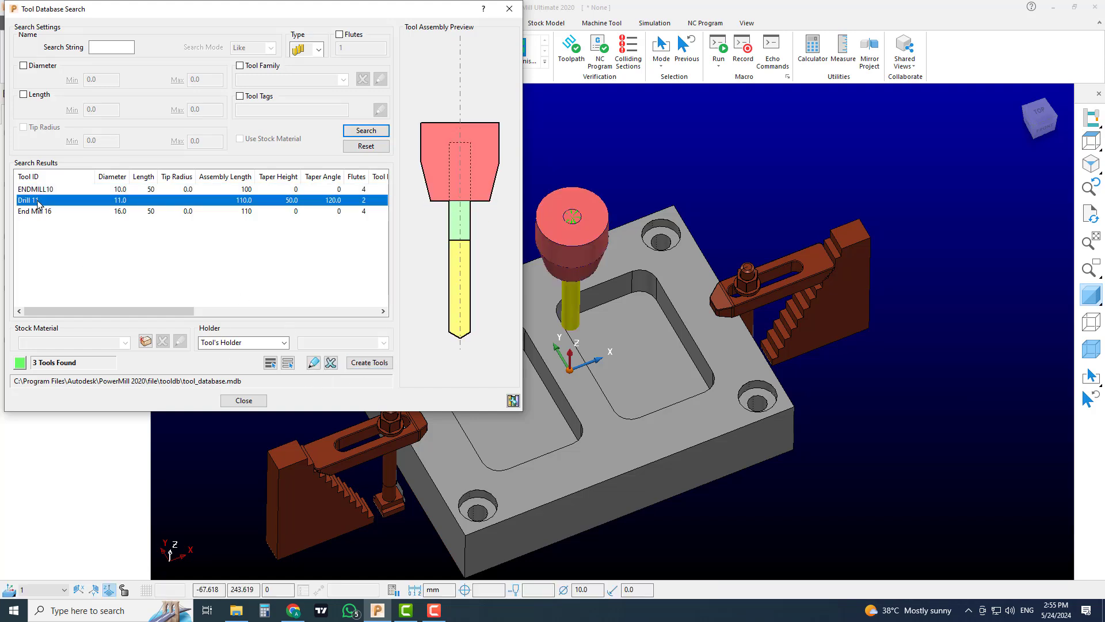
{"action": "left_click", "coordinate": [369, 362]}
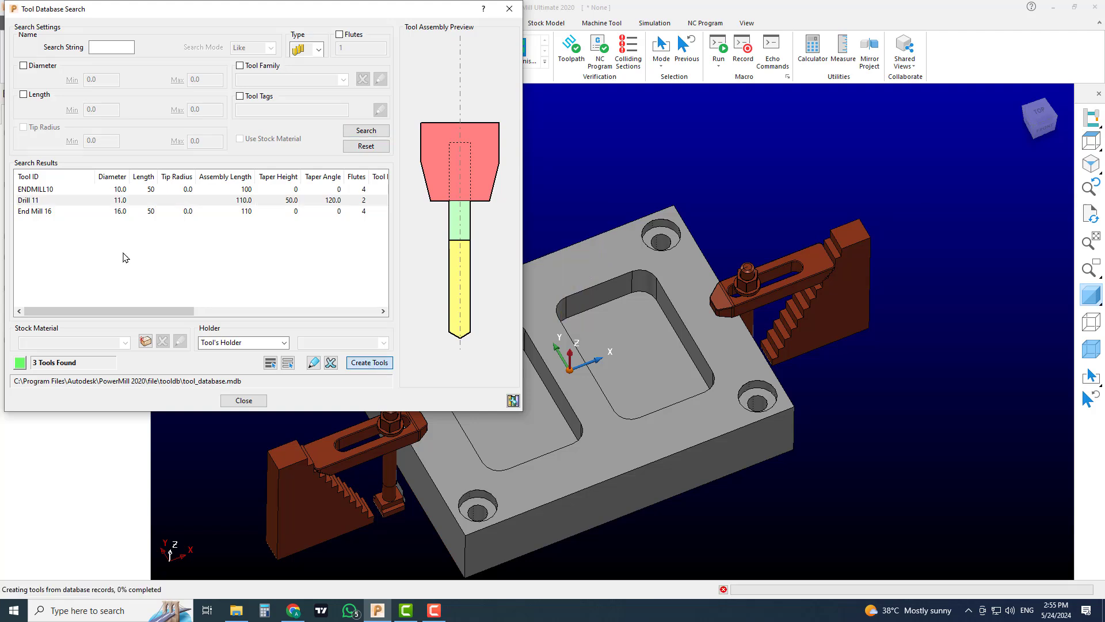
{"action": "left_click", "coordinate": [38, 213]}
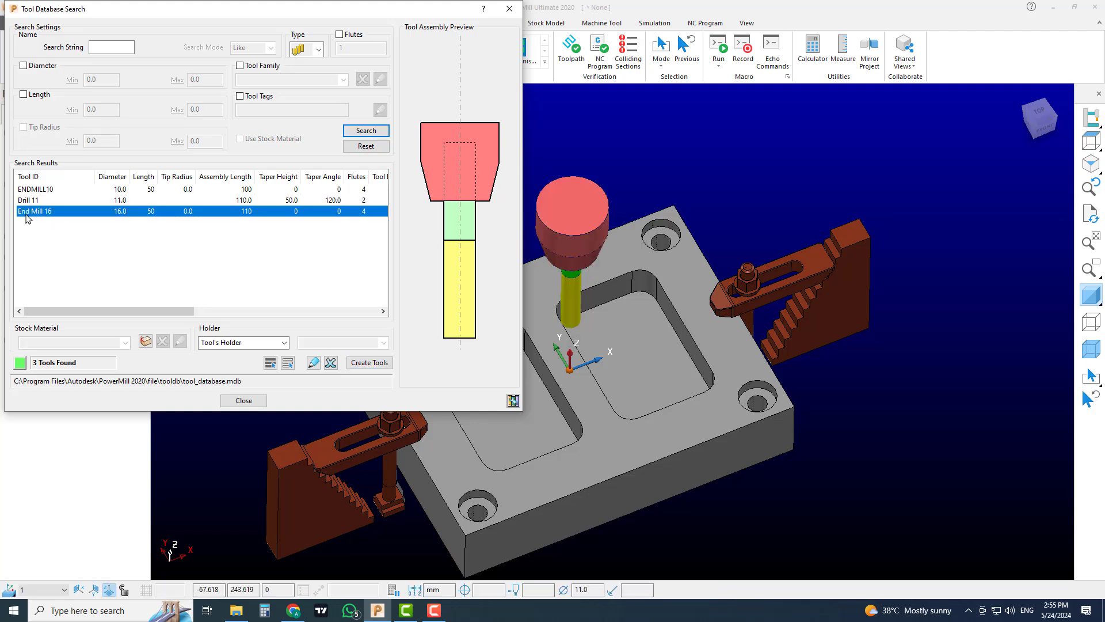
{"action": "left_click", "coordinate": [369, 363]}
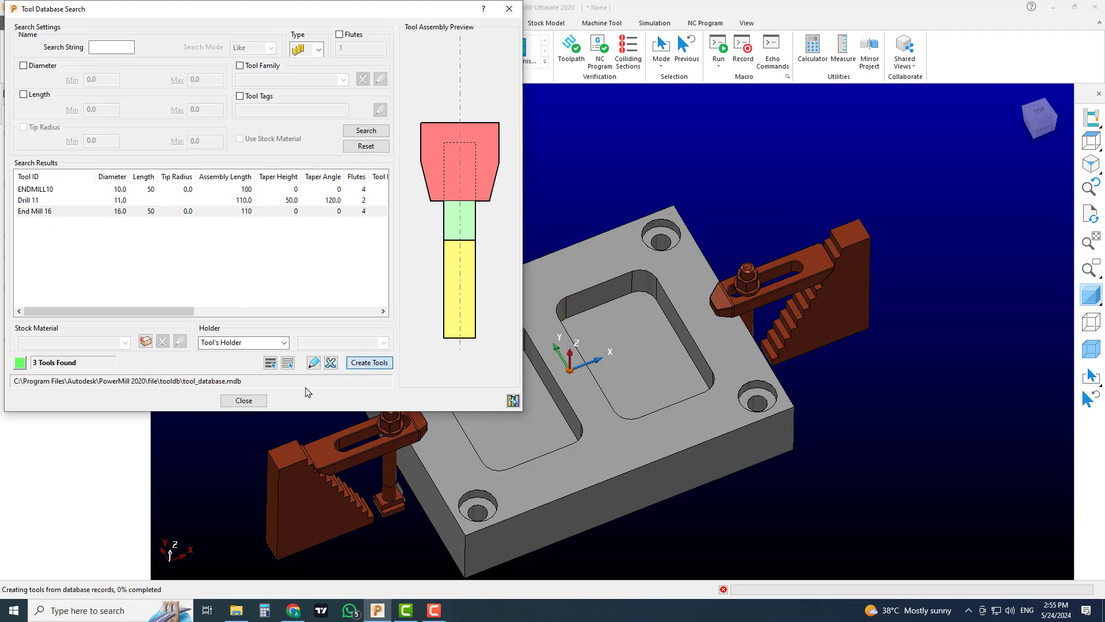
{"action": "left_click", "coordinate": [243, 400]}
{"action": "scroll", "coordinate": [632, 329], "scroll_direction": "down", "scroll_amount": 4}
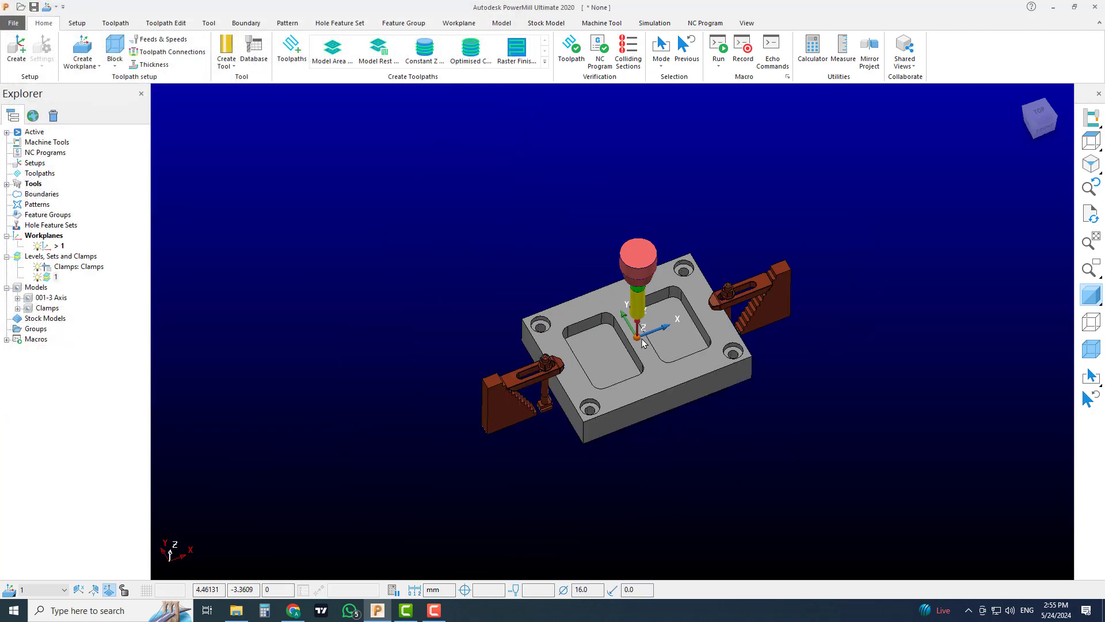
{"action": "scroll", "coordinate": [632, 329], "scroll_direction": "up", "scroll_amount": 5}
{"action": "middle_click_drag", "start_coordinate": [632, 330], "coordinate": [625, 338]}
{"action": "scroll", "coordinate": [625, 338], "scroll_direction": "down", "scroll_amount": 2}
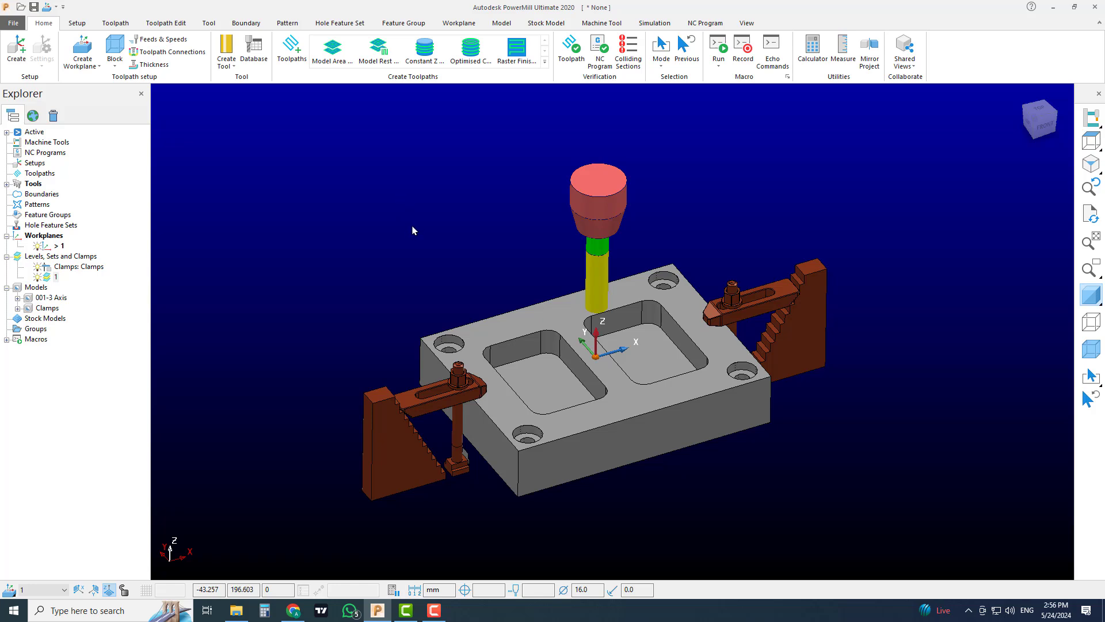
Step: Switch to Chrome, search the channel's video page for "tool" and return to PowerMill
{"action": "left_click", "coordinate": [293, 610]}
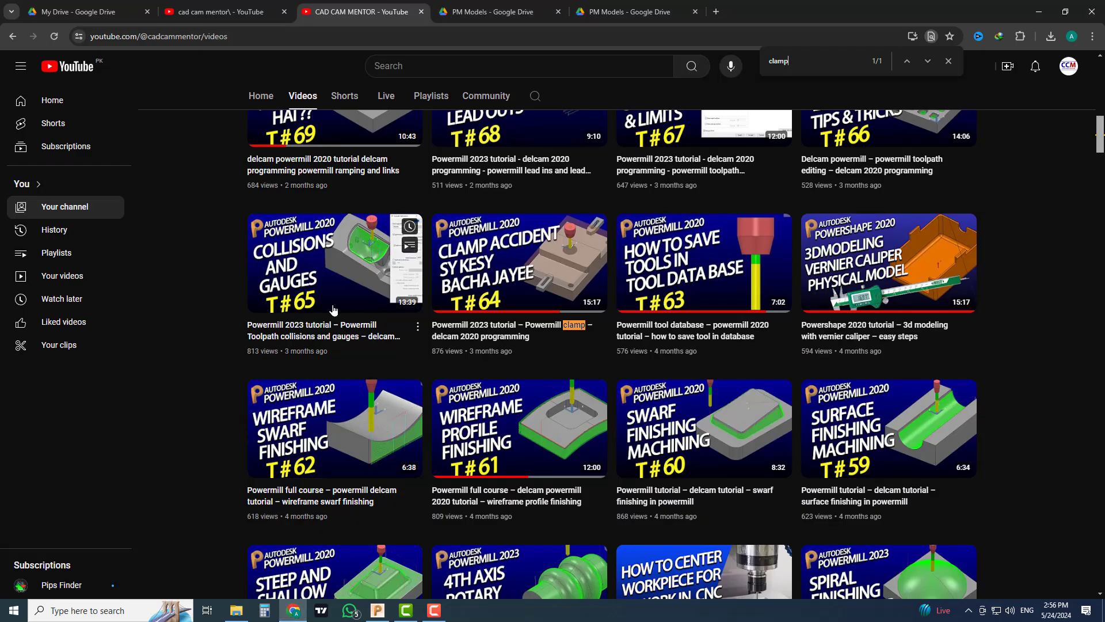
{"action": "key", "text": "ctrl+f"}
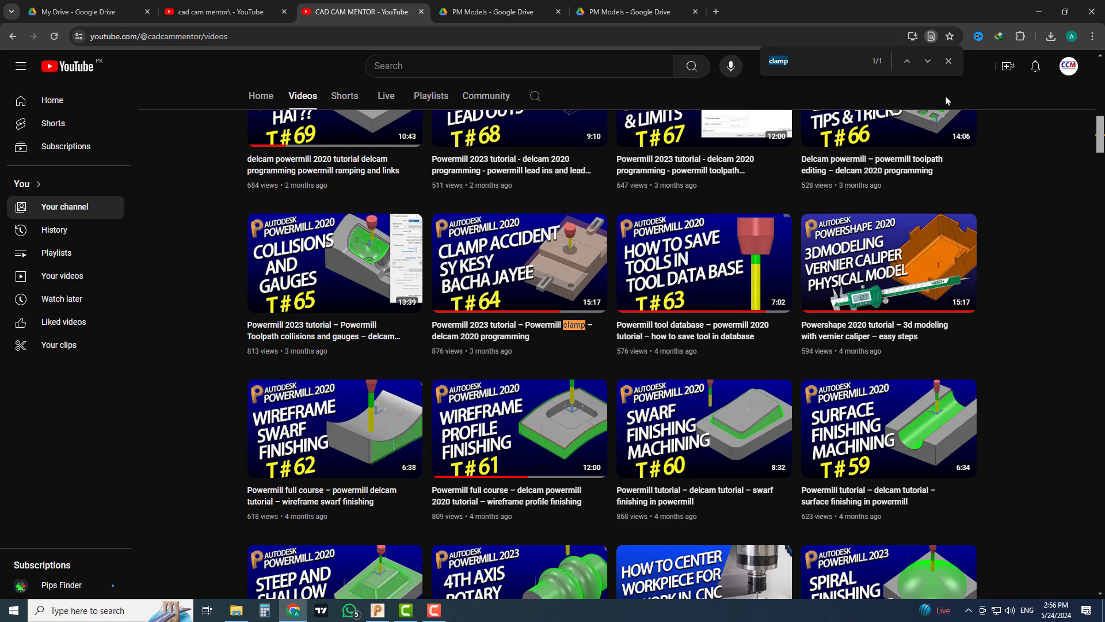
{"action": "type", "text": "tool"}
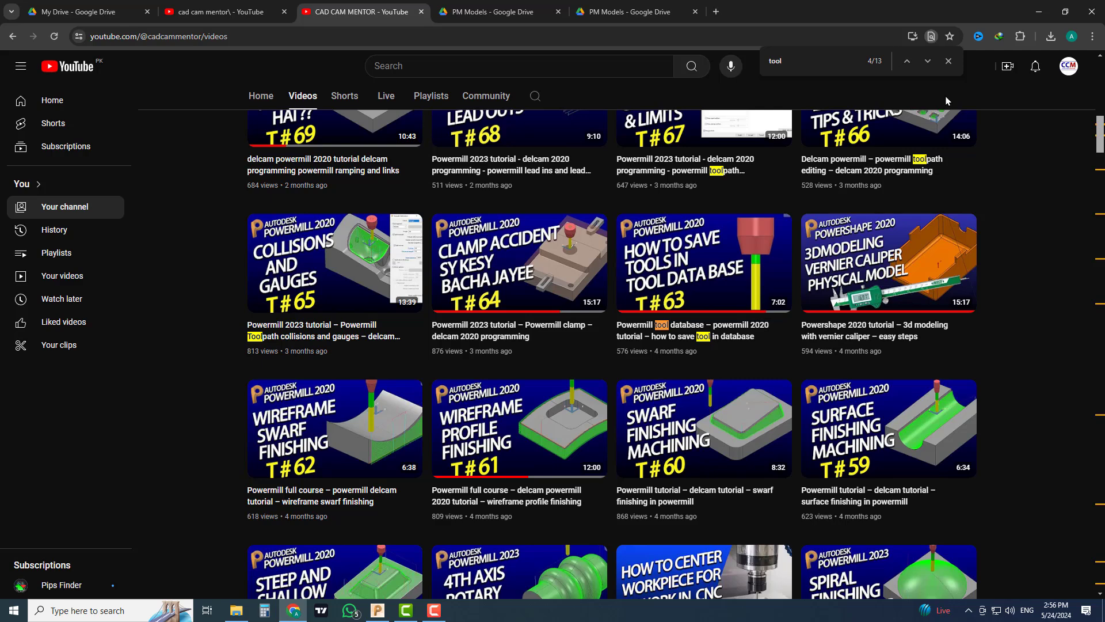
{"action": "key", "text": "BackSpace"}
{"action": "key", "text": "BackSpace"}
{"action": "key", "text": "BackSpace"}
{"action": "key", "text": "BackSpace"}
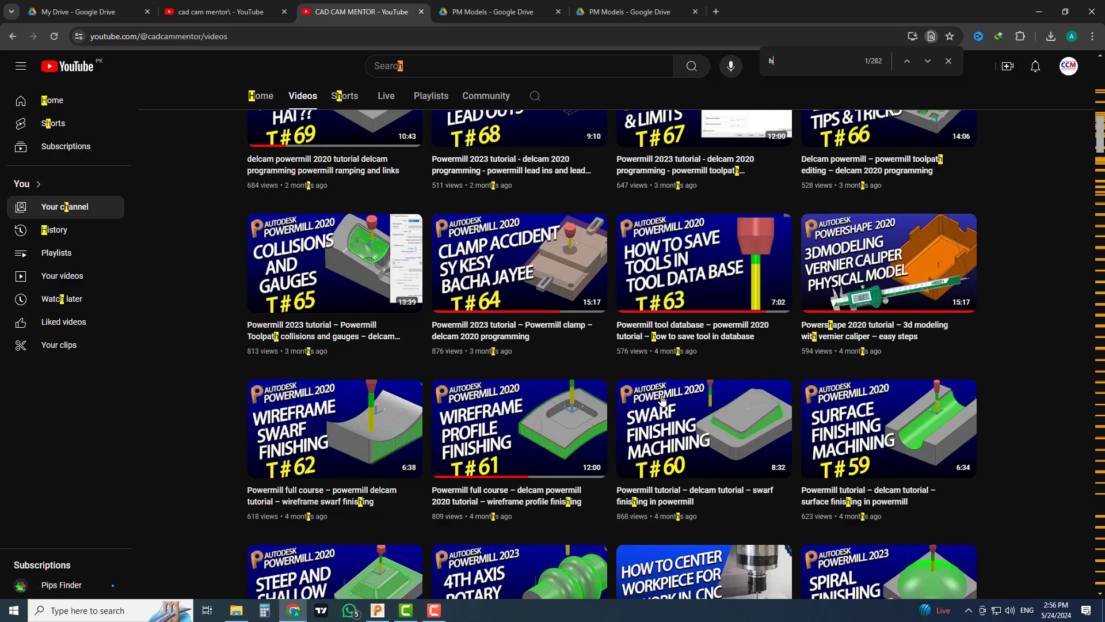
{"action": "left_click", "coordinate": [378, 610]}
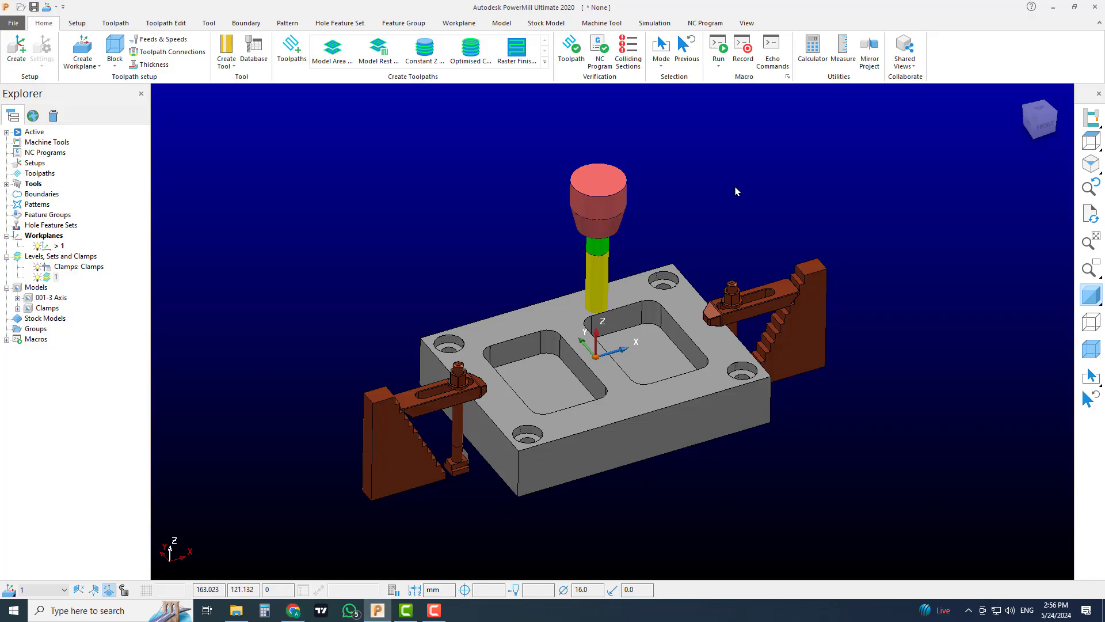
Step: Create a setup for the plate using workplane 1 and include Clamps: Clamps in it
{"action": "scroll", "coordinate": [695, 271], "scroll_direction": "up", "scroll_amount": 3}
{"action": "scroll", "coordinate": [695, 276], "scroll_direction": "down", "scroll_amount": 3}
{"action": "scroll", "coordinate": [694, 288], "scroll_direction": "up", "scroll_amount": 3}
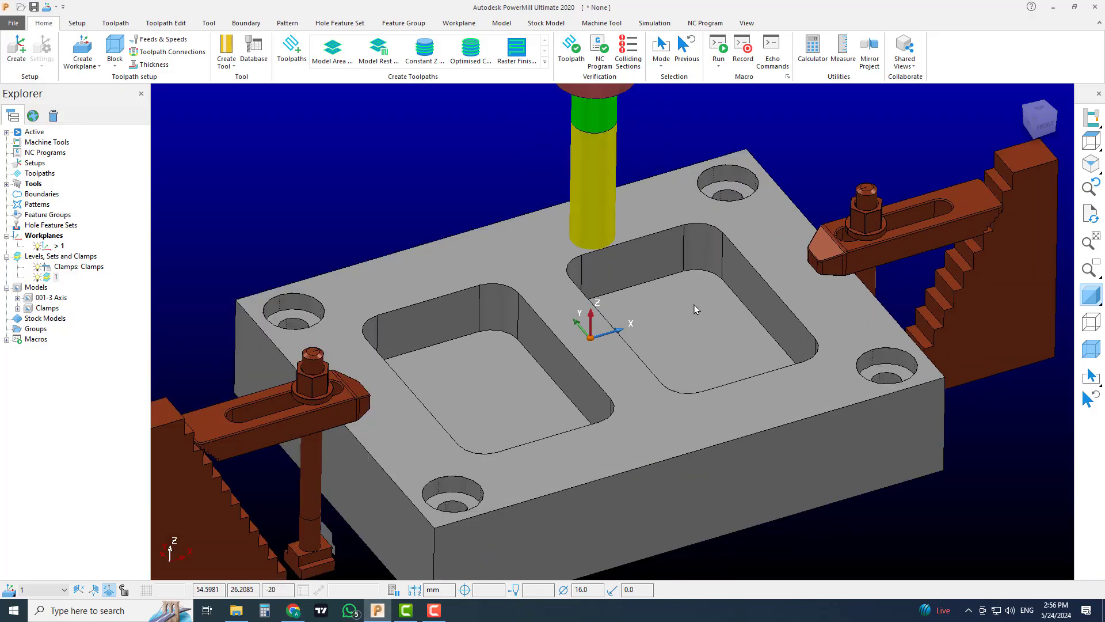
{"action": "scroll", "coordinate": [697, 334], "scroll_direction": "down", "scroll_amount": 1}
{"action": "middle_click_drag", "start_coordinate": [661, 354], "coordinate": [646, 344]}
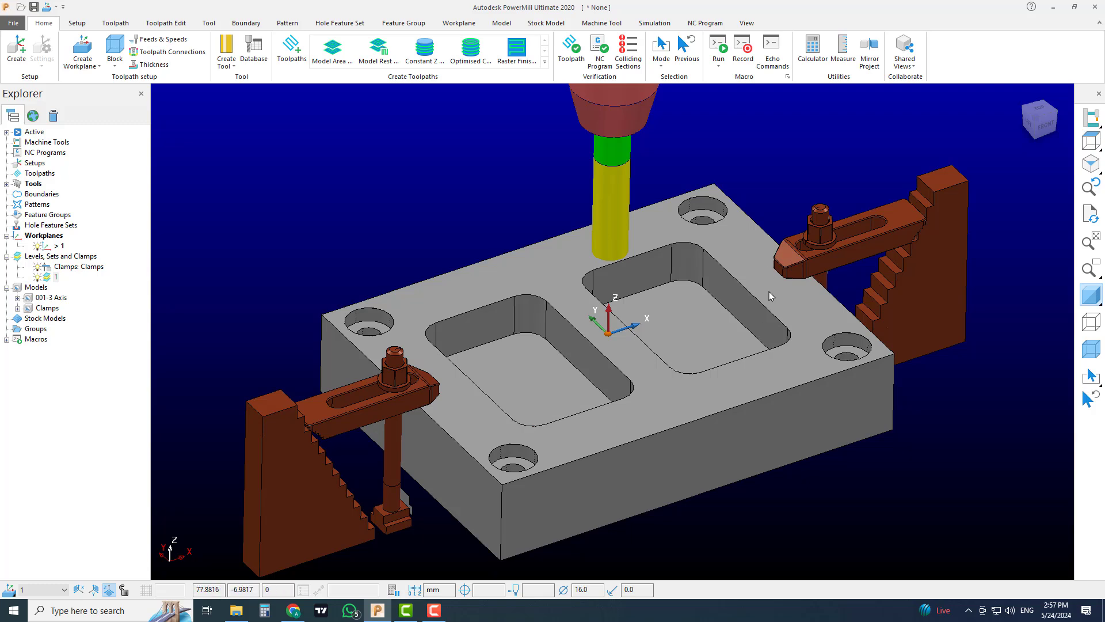
{"action": "right_click", "coordinate": [41, 165]}
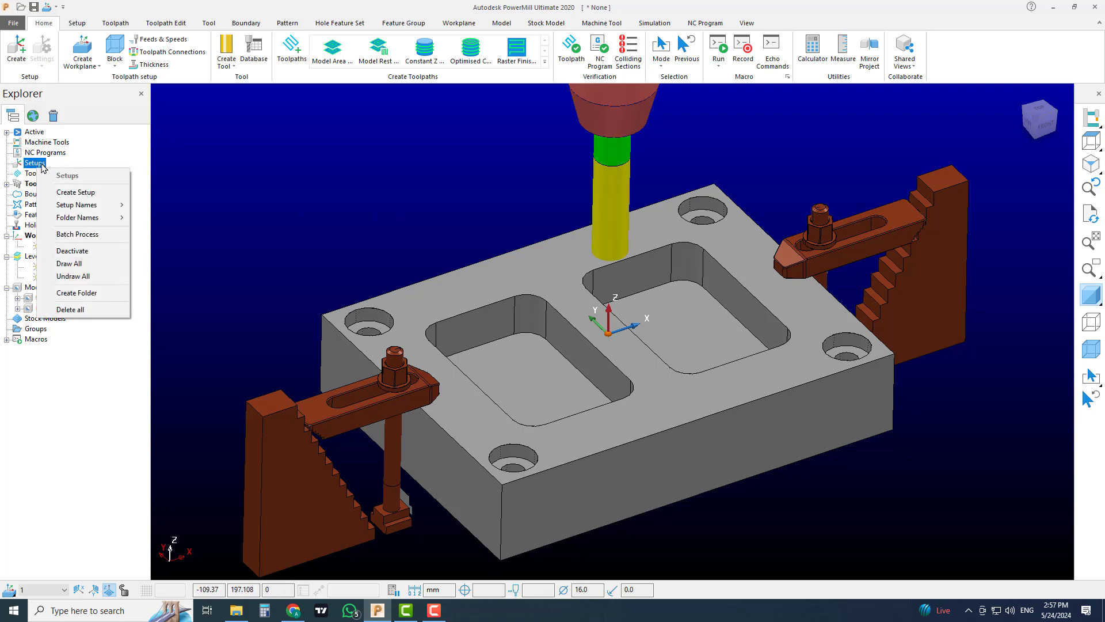
{"action": "left_click", "coordinate": [78, 192]}
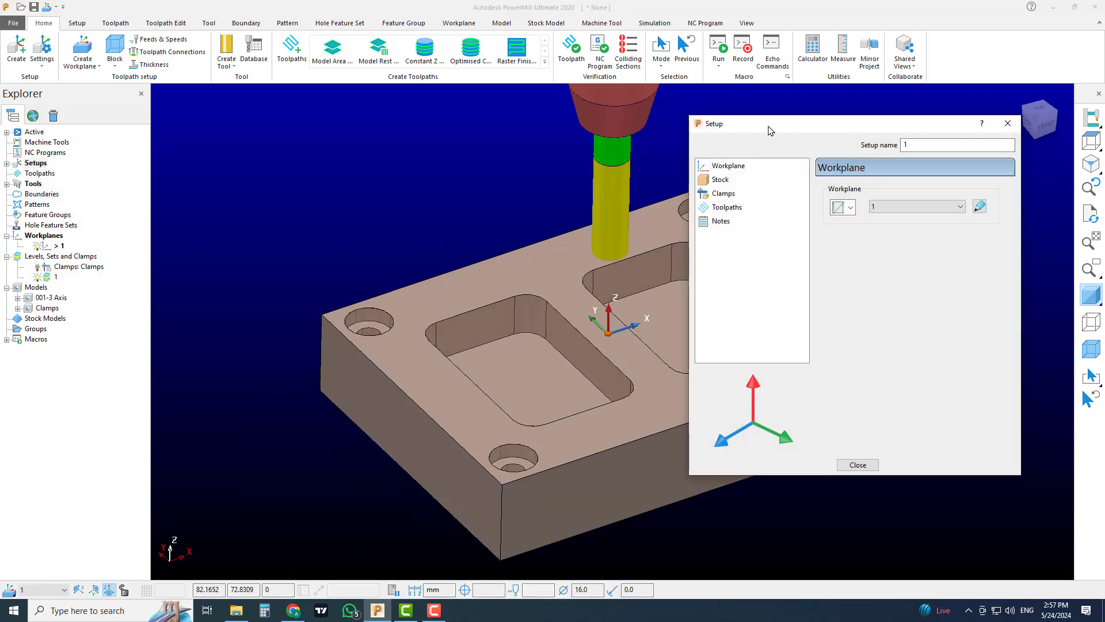
{"action": "left_click_drag", "start_coordinate": [769, 128], "coordinate": [219, 140]}
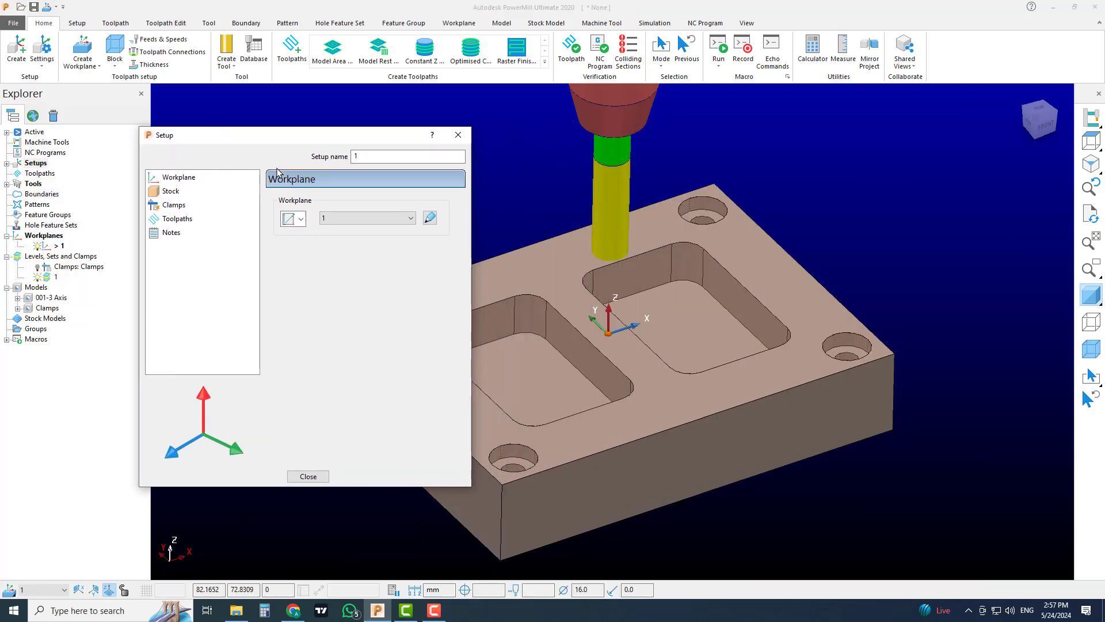
{"action": "left_click", "coordinate": [322, 219]}
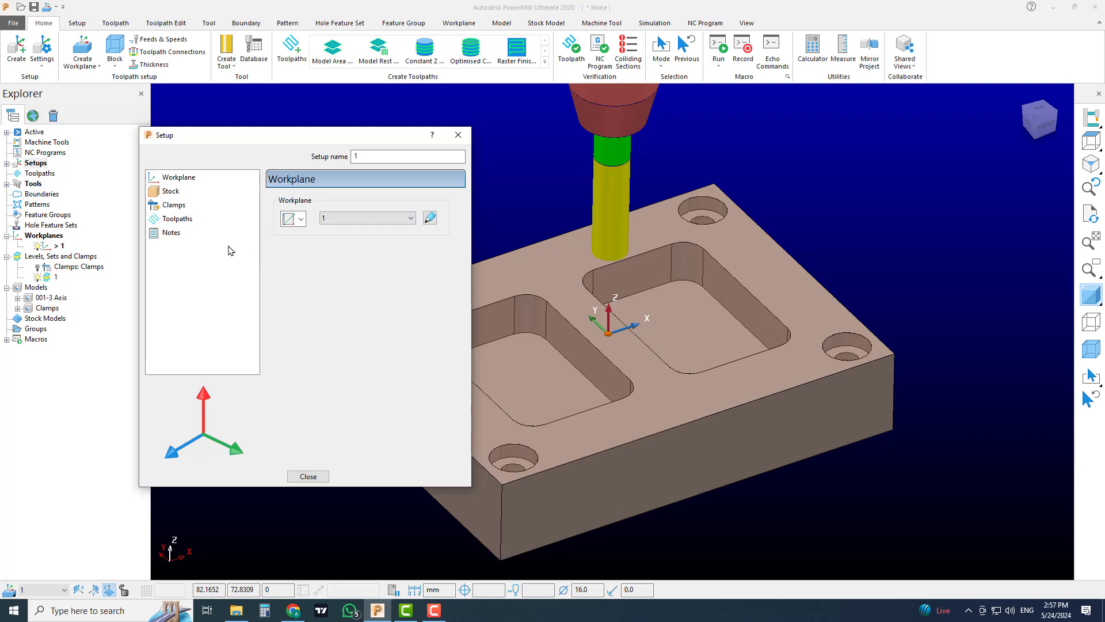
{"action": "left_click", "coordinate": [169, 205]}
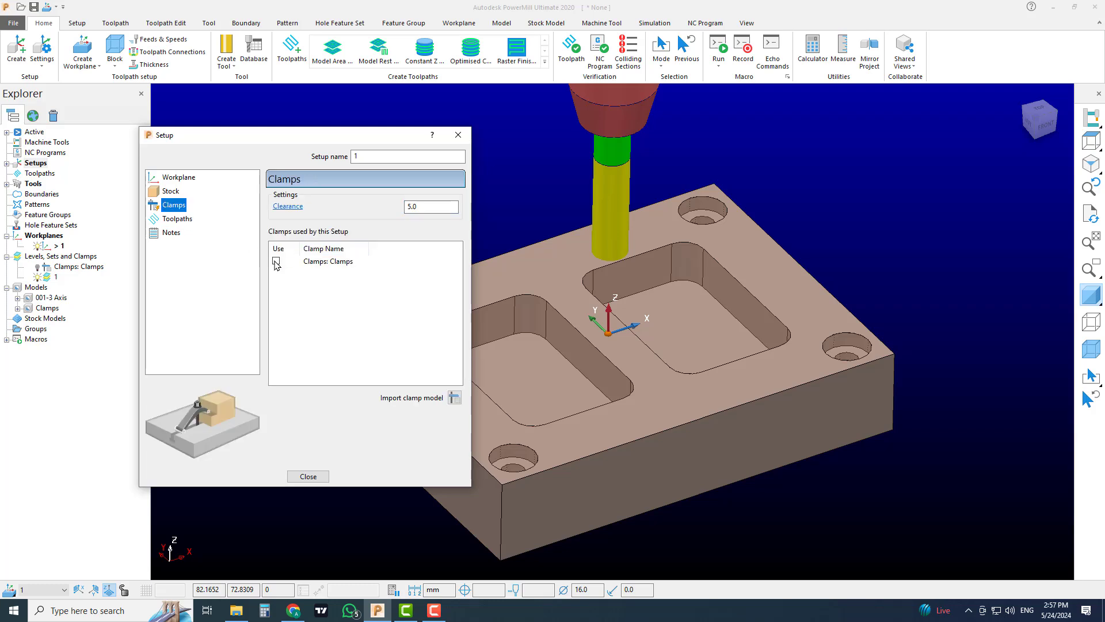
{"action": "left_click", "coordinate": [276, 262]}
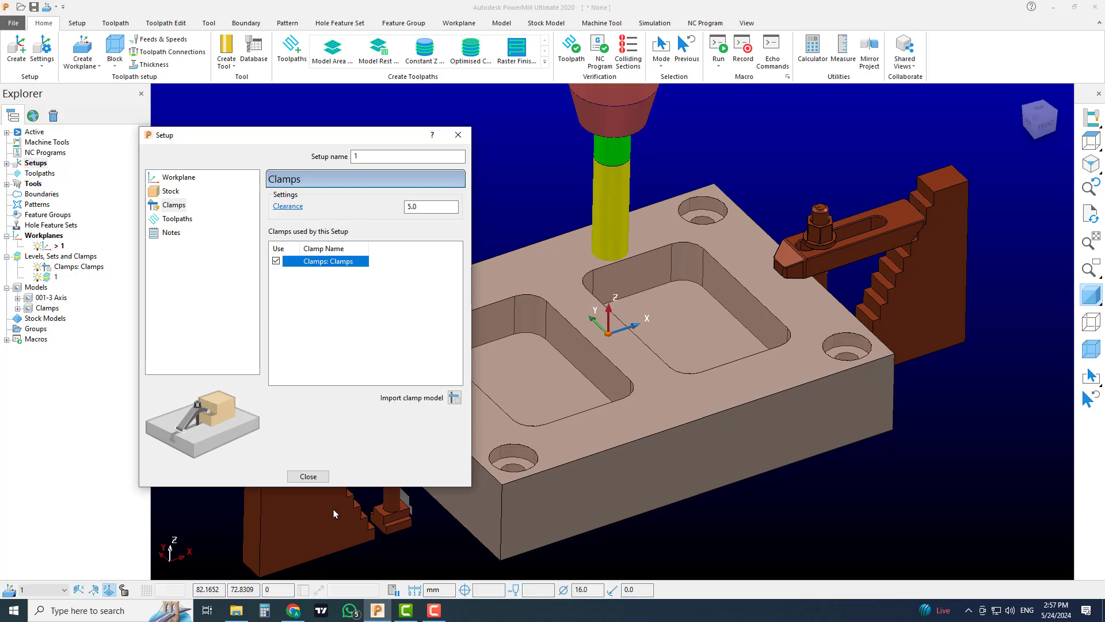
{"action": "left_click", "coordinate": [308, 476]}
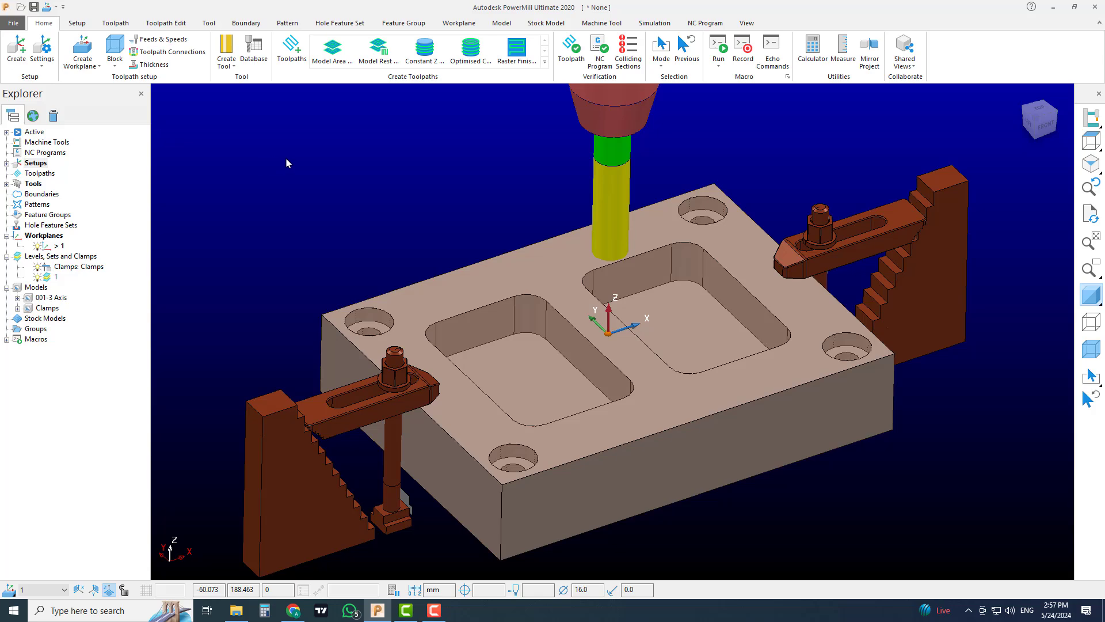
Step: Create a Model Area Clearance toolpath from the 3D Area Clearance strategies
{"action": "left_click", "coordinate": [292, 48]}
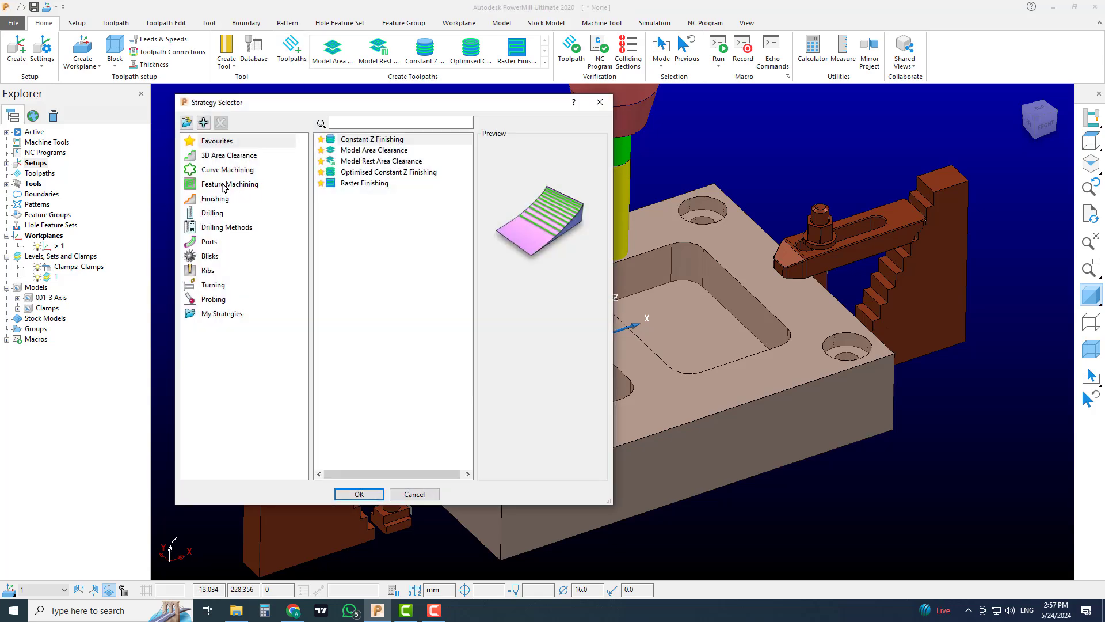
{"action": "left_click", "coordinate": [224, 185]}
{"action": "left_click", "coordinate": [215, 158]}
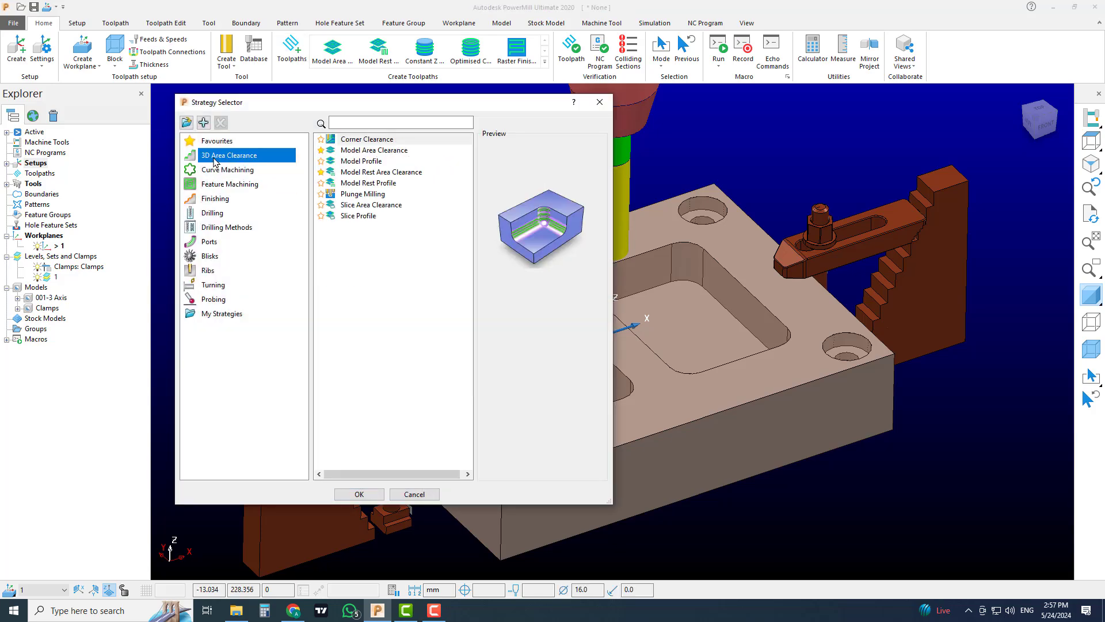
{"action": "left_click", "coordinate": [372, 150]}
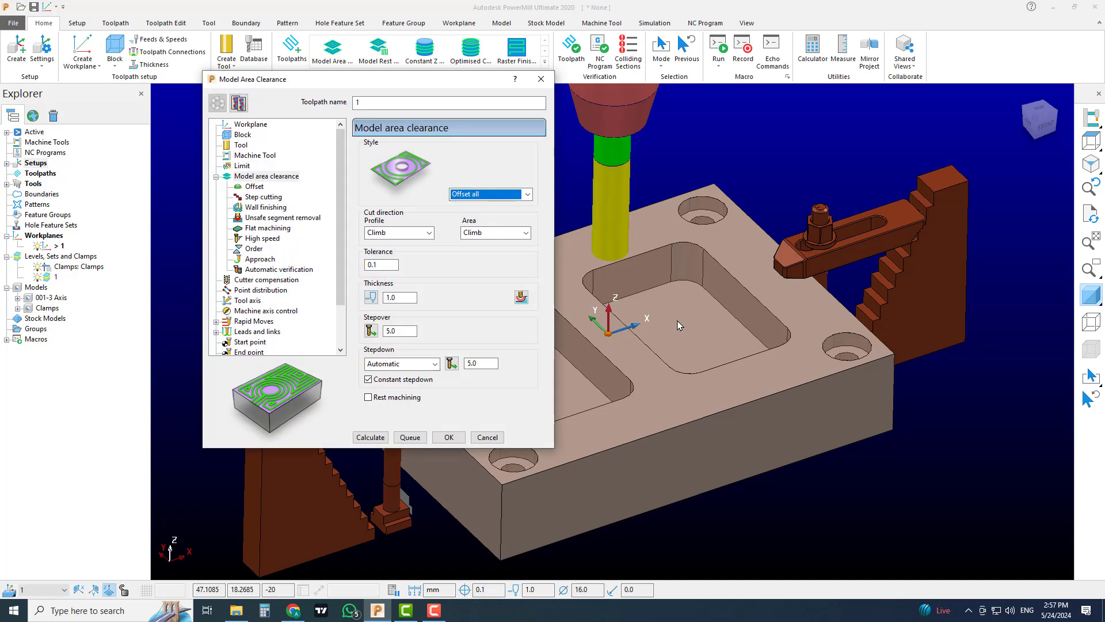
Step: Set both the profile and area cut directions of the toolpath to Conventional
{"action": "left_click", "coordinate": [429, 232]}
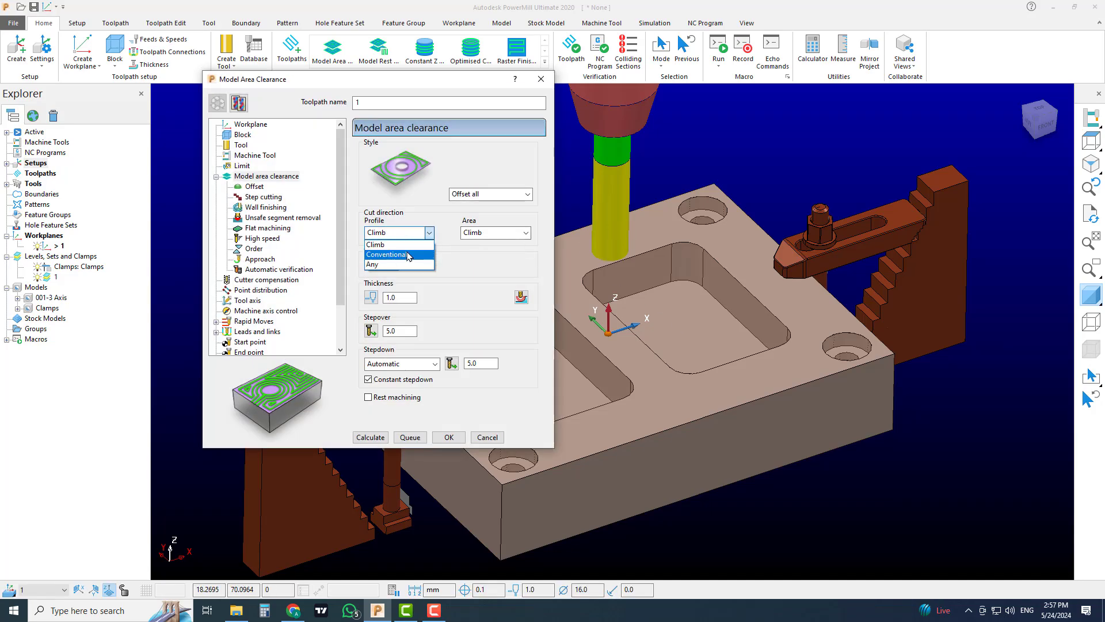
{"action": "left_click", "coordinate": [391, 254]}
{"action": "left_click", "coordinate": [526, 232]}
{"action": "left_click", "coordinate": [480, 255]}
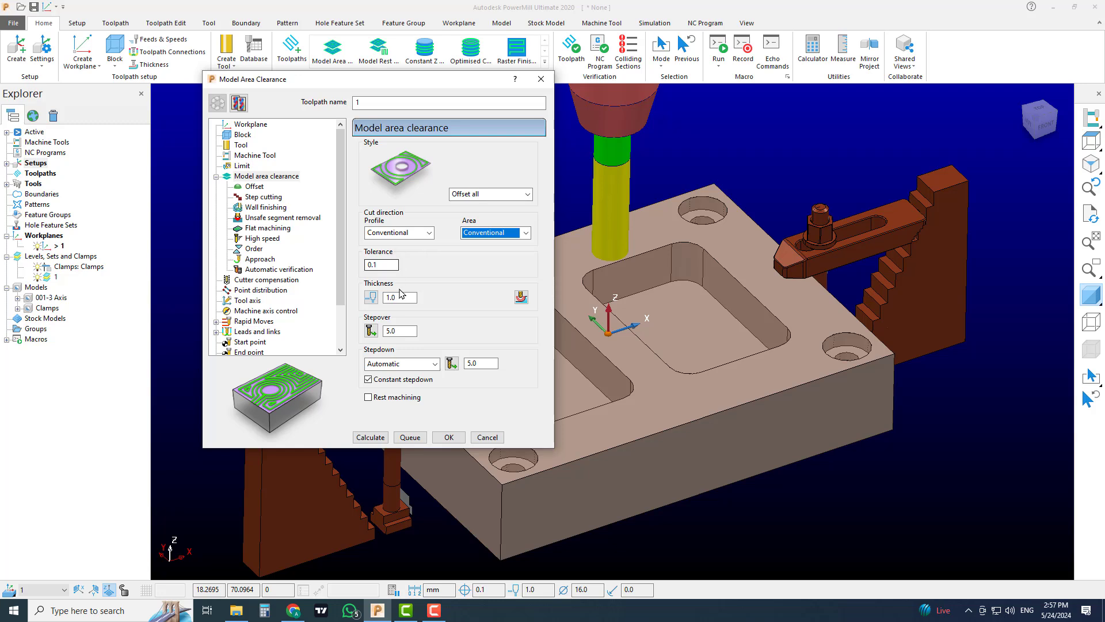
Step: Separate the radial and axial thickness and set both to 0.5 mm
{"action": "left_click", "coordinate": [371, 297]}
{"action": "left_click", "coordinate": [407, 298]}
{"action": "double_click", "coordinate": [408, 298]}
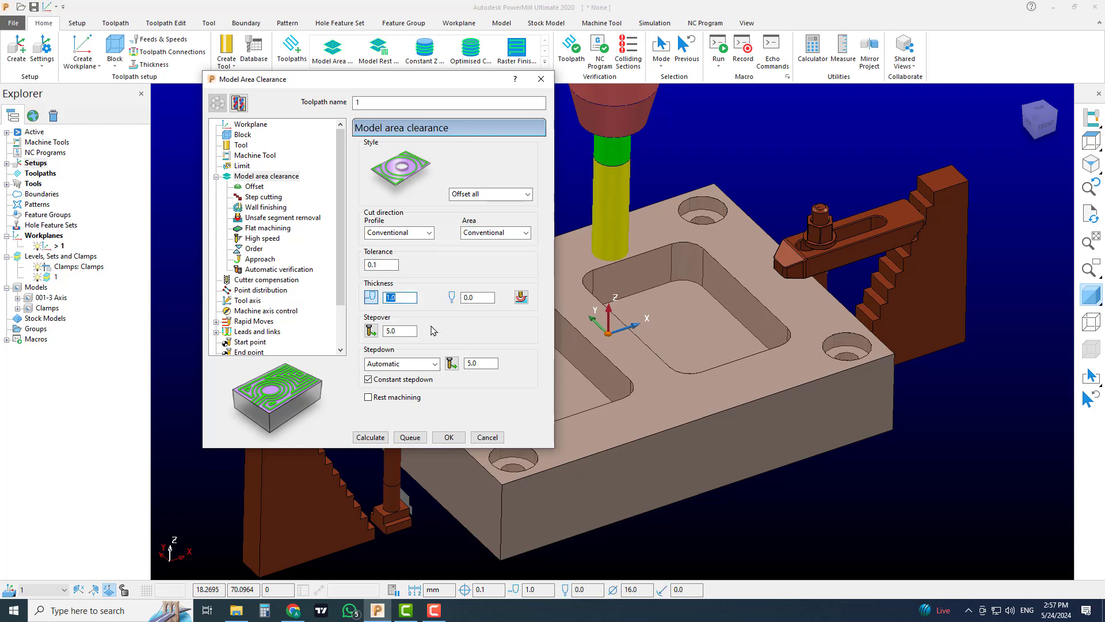
{"action": "key", "text": "Tab"}
Step: Set the area clearance stepover to 12 mm and the stepdown to 0.3 mm
{"action": "double_click", "coordinate": [404, 330]}
{"action": "type", "text": "12"}
{"action": "key", "text": "Return"}
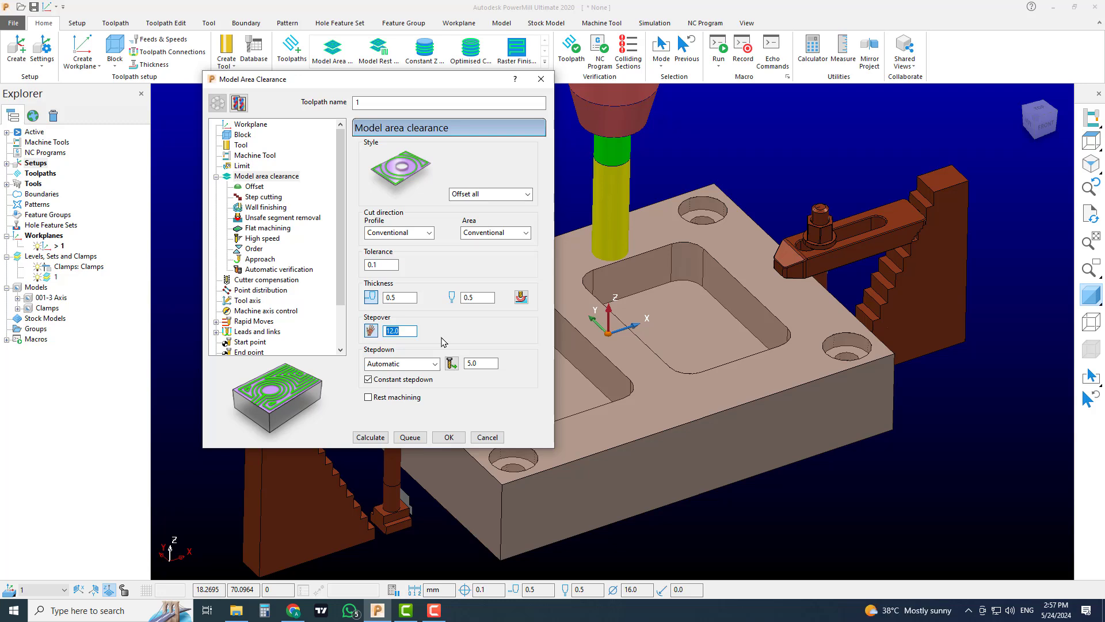
{"action": "double_click", "coordinate": [495, 362]}
{"action": "type", "text": "0.2"}
{"action": "key", "text": "Return"}
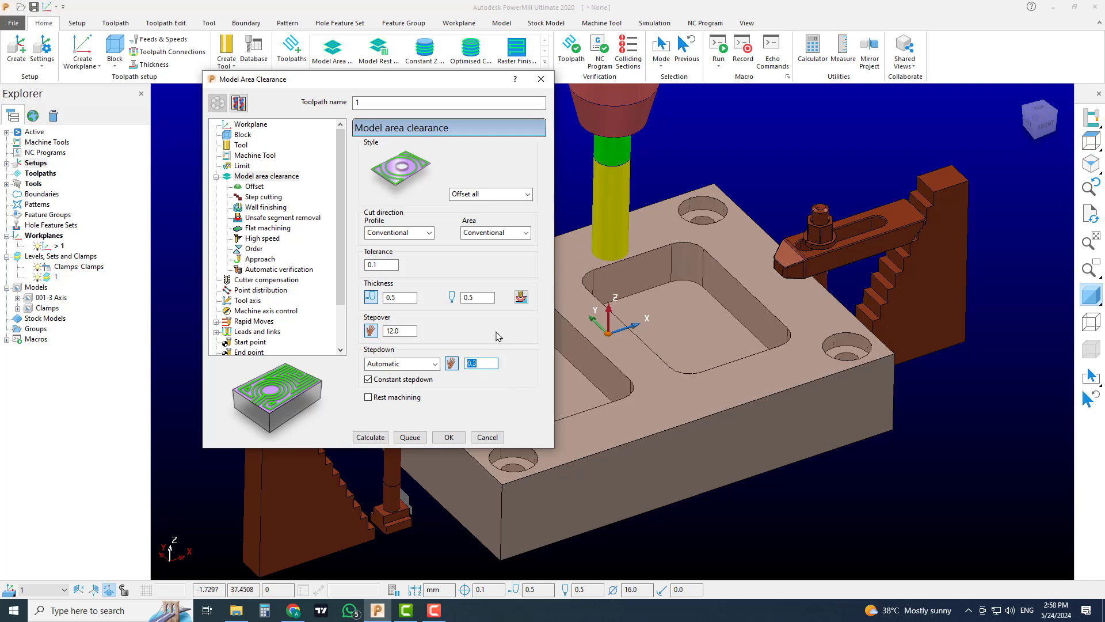
Step: Turn off Maintain cut direction in the offset settings and Allow tool outside flat in the flat machining settings
{"action": "left_click", "coordinate": [254, 186]}
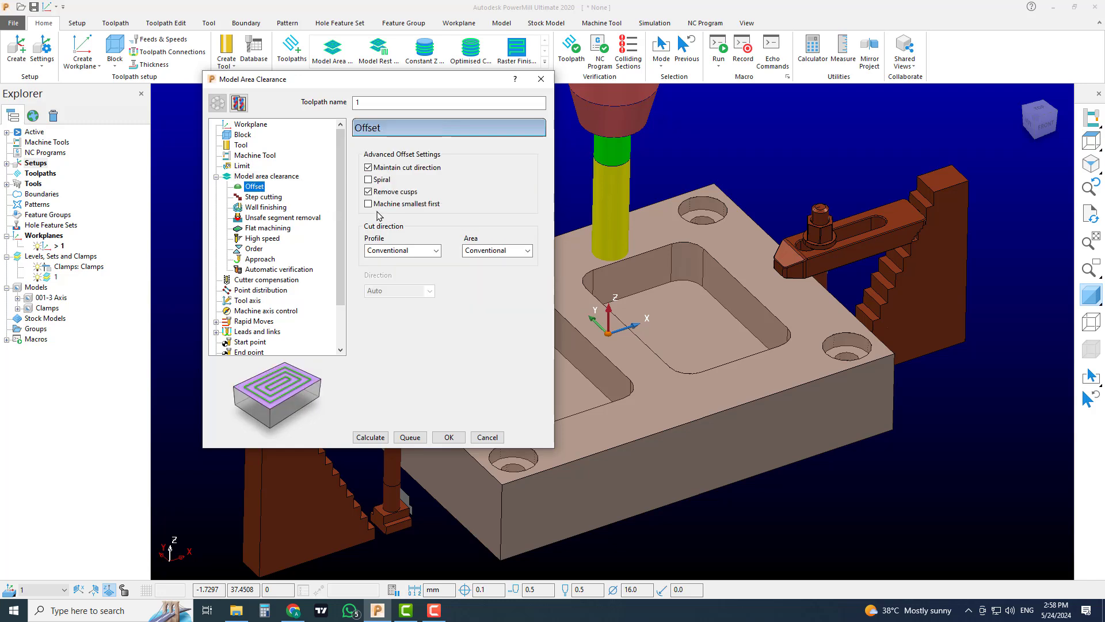
{"action": "left_click", "coordinate": [390, 169]}
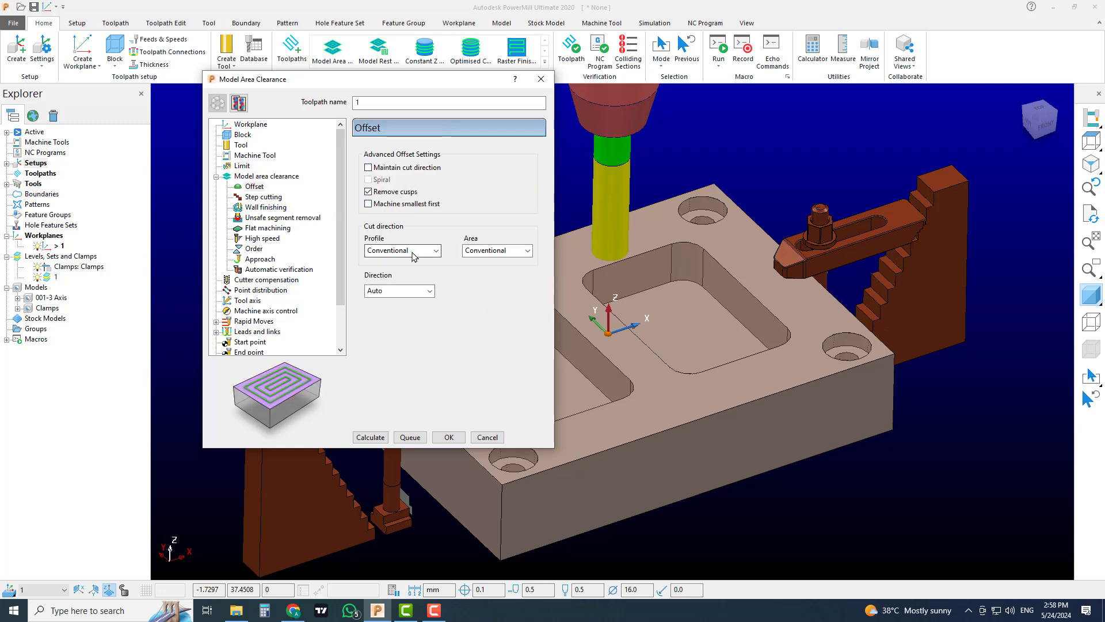
{"action": "left_click", "coordinate": [263, 197]}
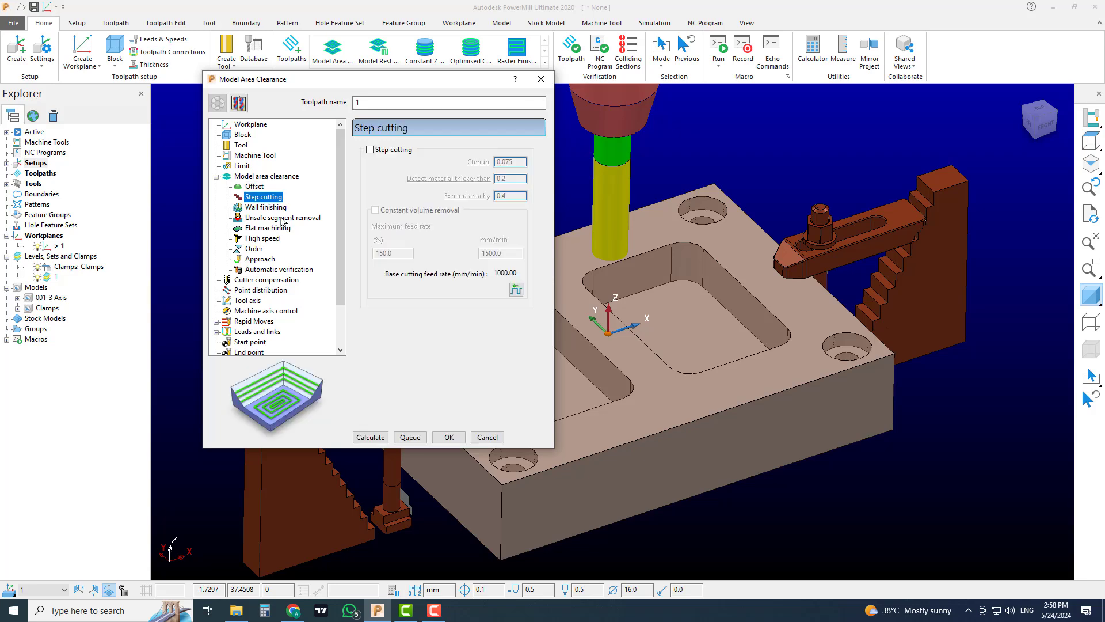
{"action": "left_click", "coordinate": [278, 208]}
{"action": "left_click", "coordinate": [284, 218]}
{"action": "left_click", "coordinate": [273, 228]}
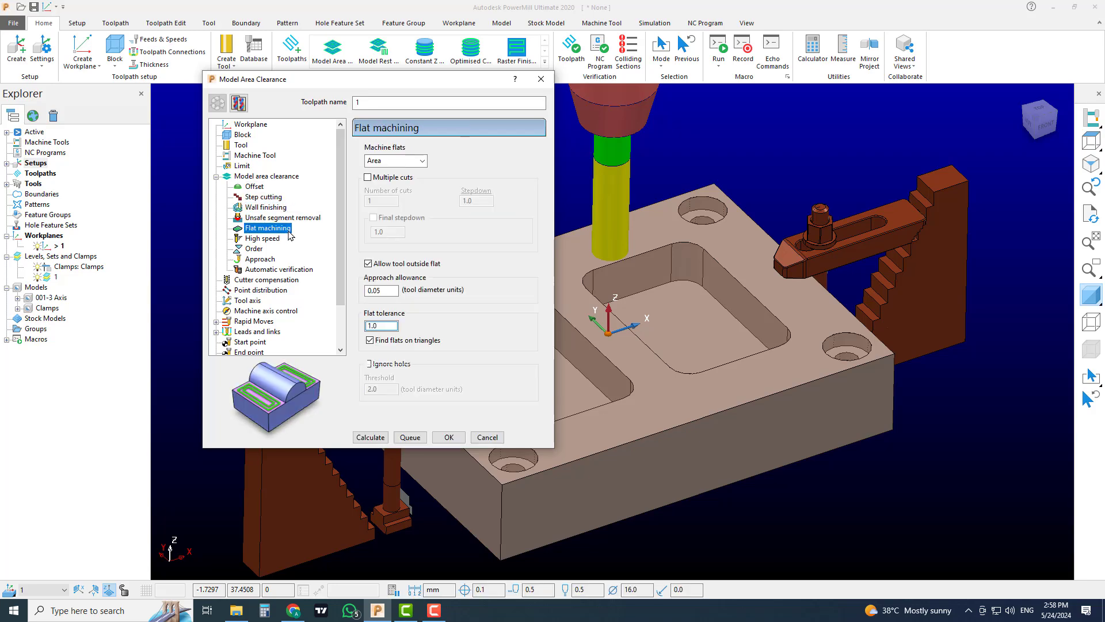
{"action": "left_click", "coordinate": [400, 263]}
Step: Switch the block limit in the toolpath's limit settings to its second option
{"action": "left_click", "coordinate": [259, 176]}
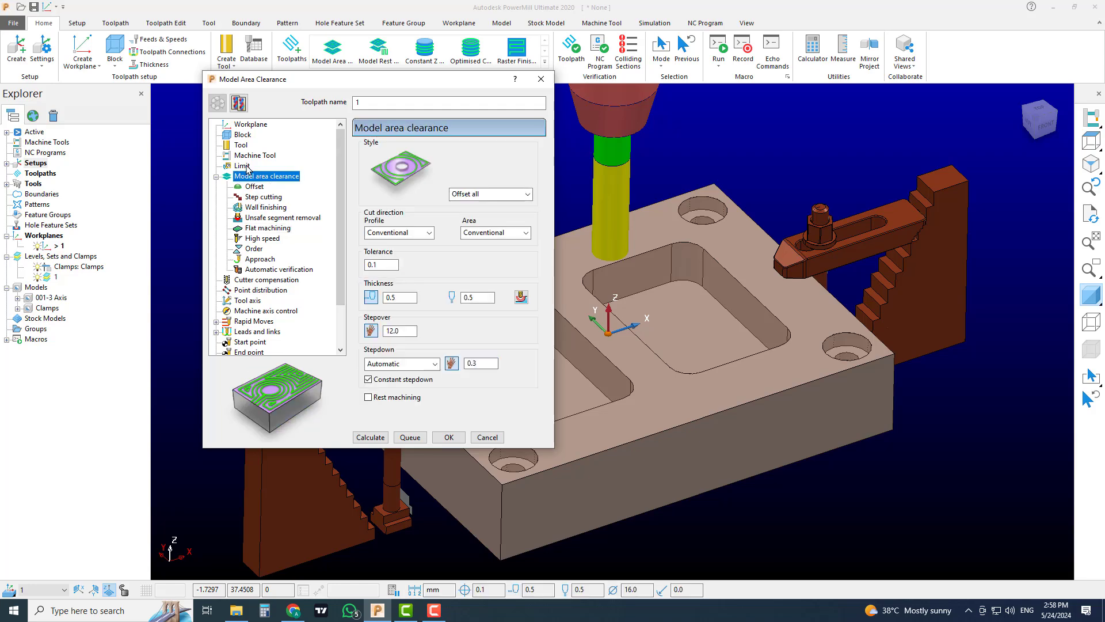
{"action": "left_click", "coordinate": [242, 166]}
{"action": "left_click", "coordinate": [529, 249]}
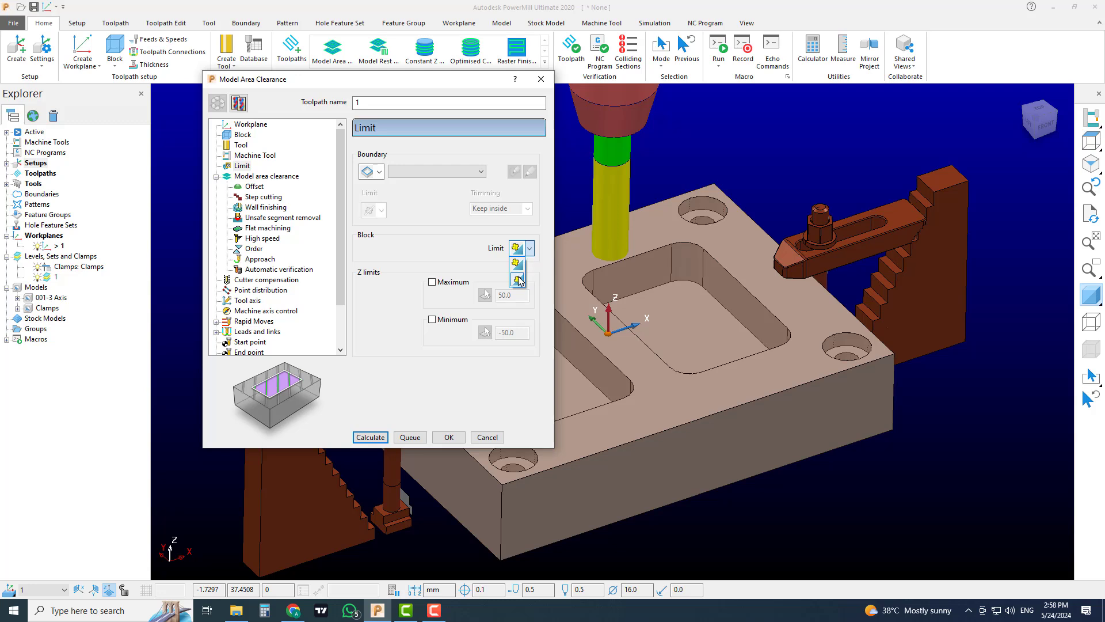
{"action": "left_click", "coordinate": [517, 279]}
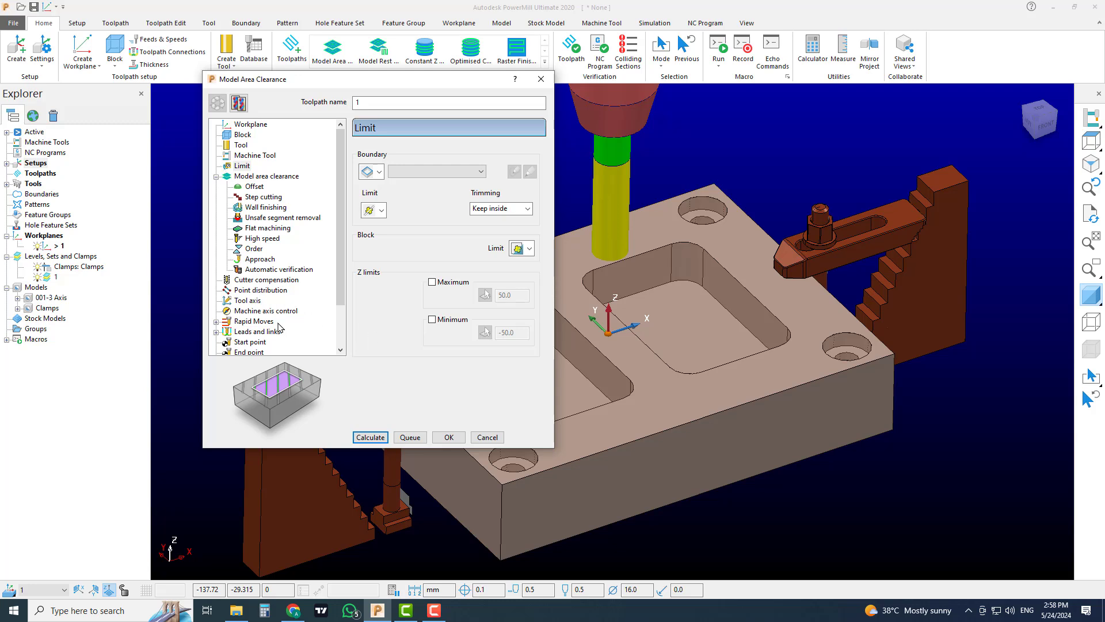
Step: Set the first choice of the toolpath's links to On surface
{"action": "left_click_drag", "start_coordinate": [344, 281], "coordinate": [342, 321]}
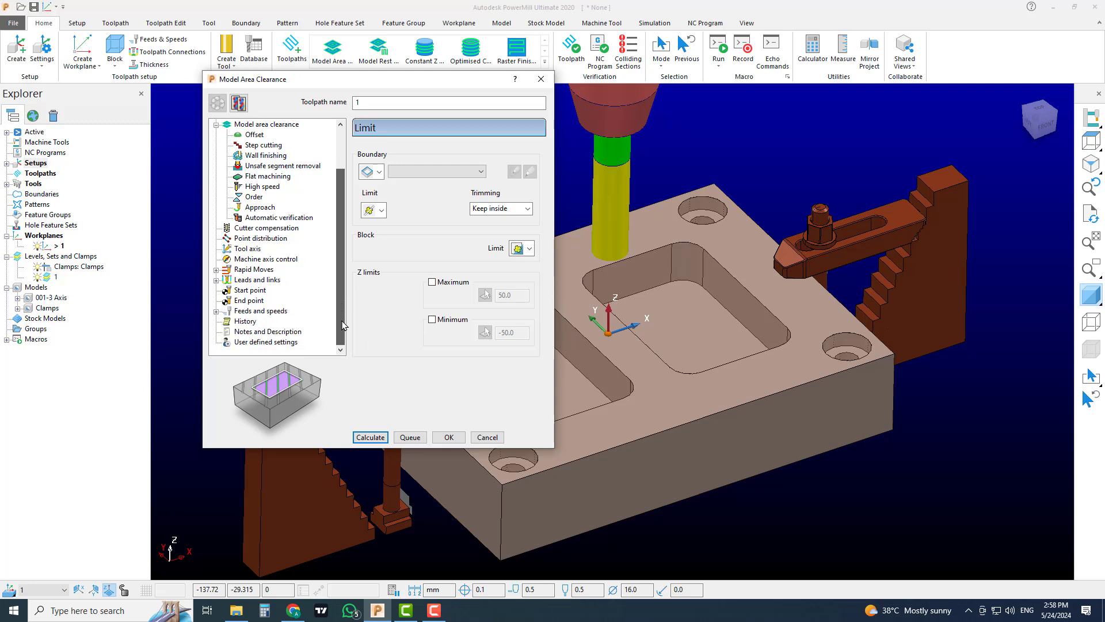
{"action": "left_click", "coordinate": [217, 280]}
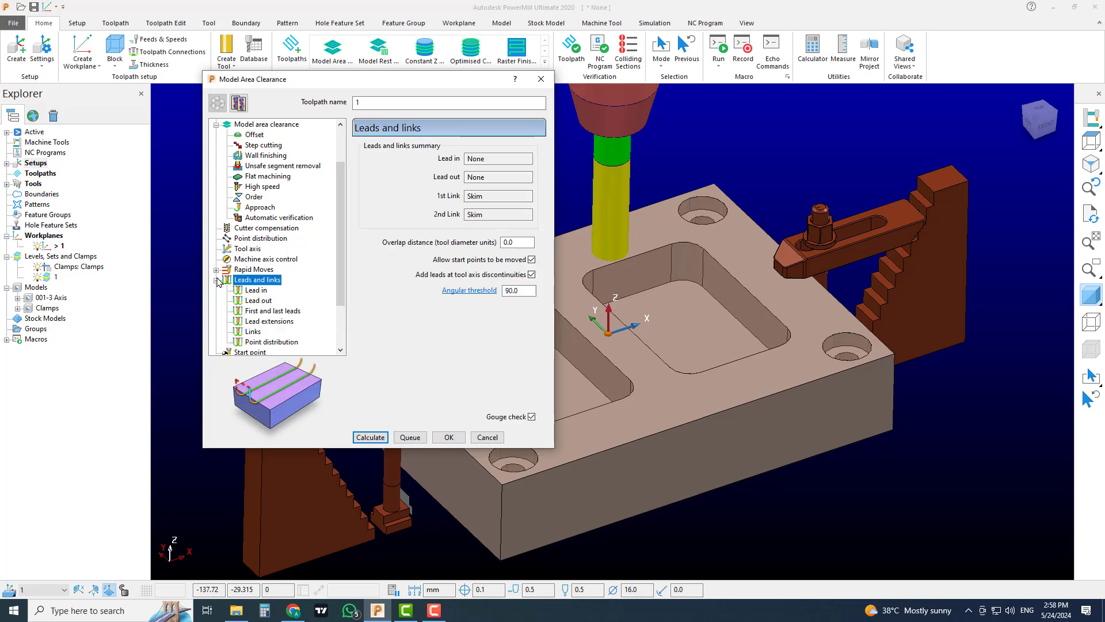
{"action": "left_click", "coordinate": [249, 290]}
{"action": "left_click", "coordinate": [253, 333]}
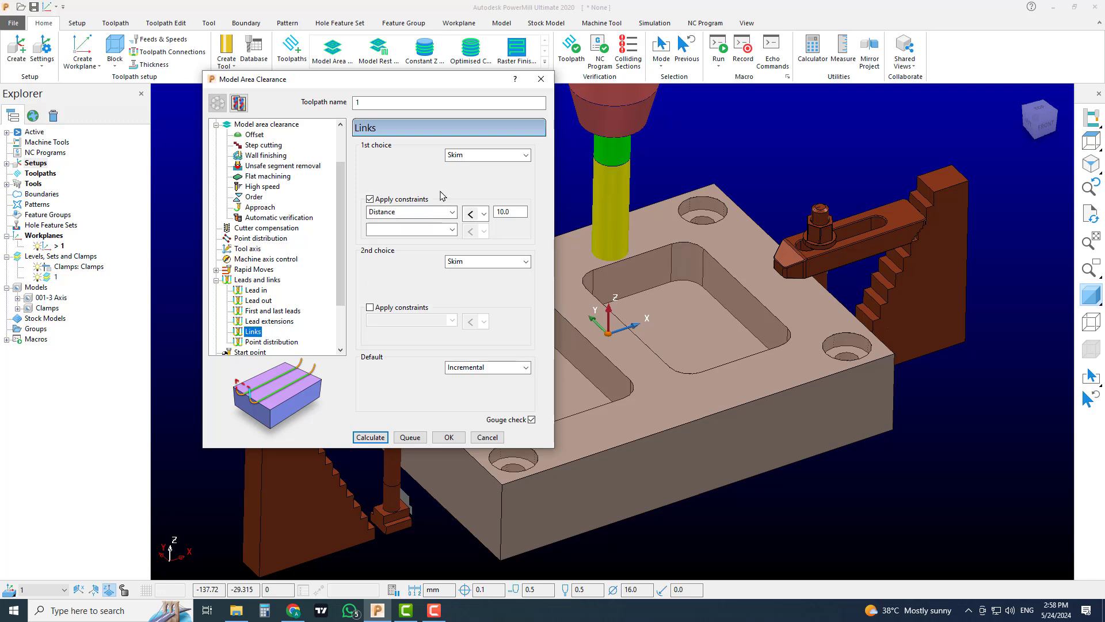
{"action": "left_click", "coordinate": [497, 155]}
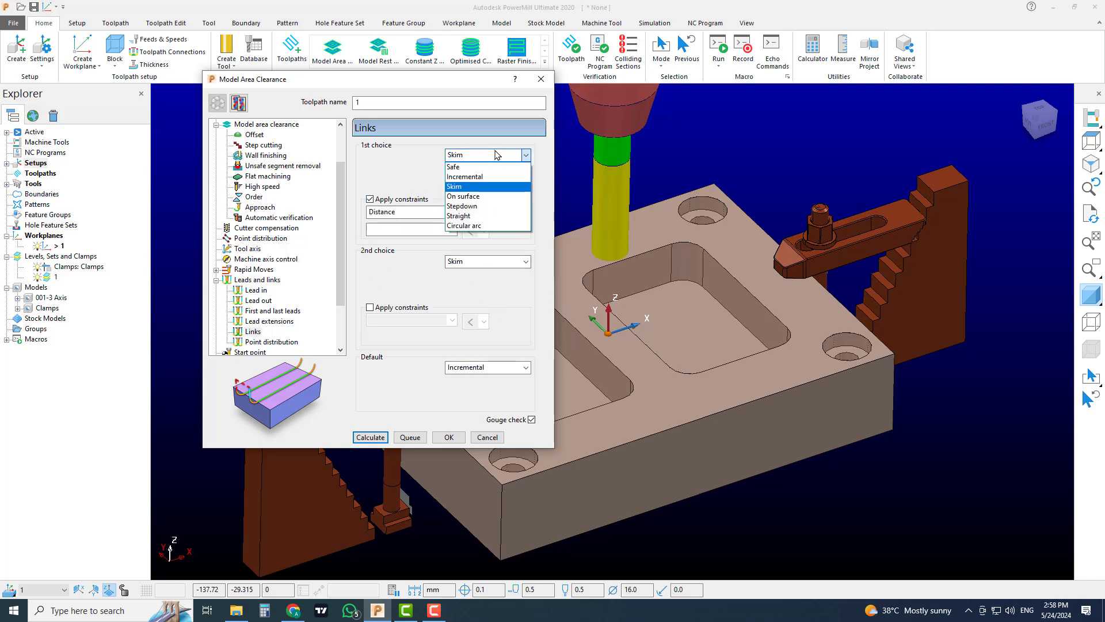
{"action": "left_click", "coordinate": [483, 196]}
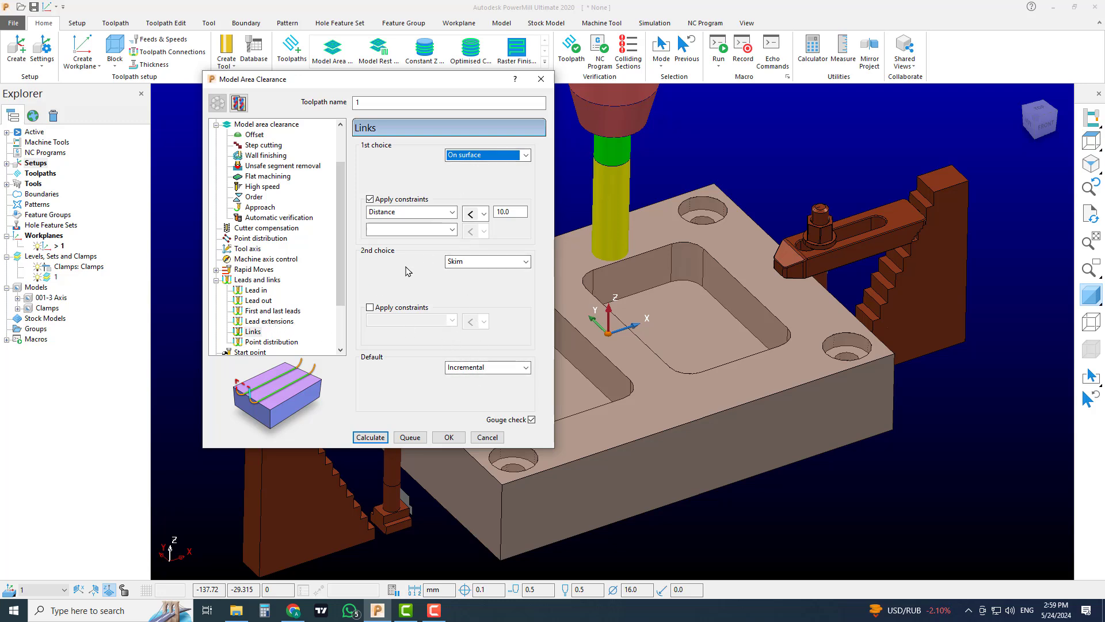
Step: Set the lead-in's first choice to Ramp, following a line with a max zig angle of 1.0 and an incremental height of 0.5
{"action": "left_click", "coordinate": [255, 290]}
{"action": "left_click", "coordinate": [470, 155]}
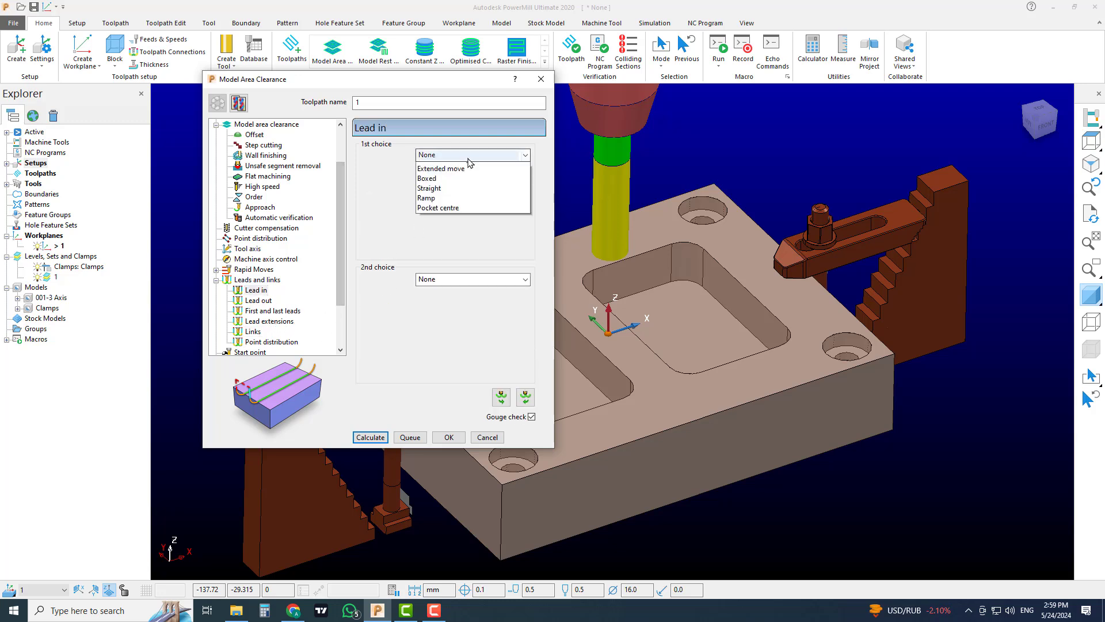
{"action": "left_click", "coordinate": [451, 255]}
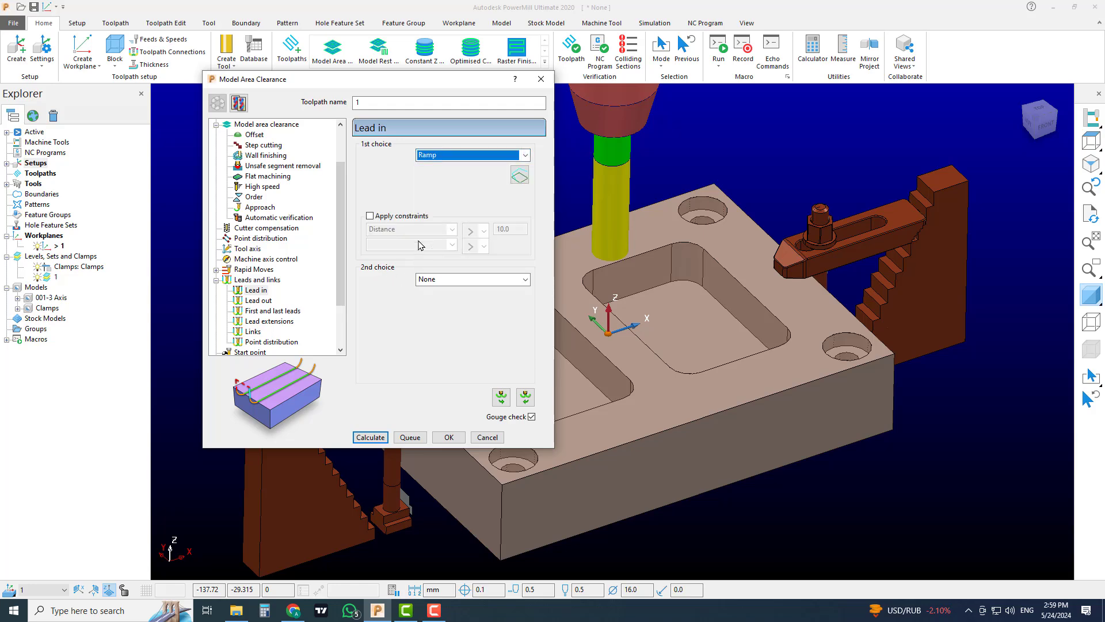
{"action": "left_click", "coordinate": [520, 176]}
{"action": "left_click_drag", "start_coordinate": [544, 141], "coordinate": [428, 141]}
{"action": "type", "text": "1.0"}
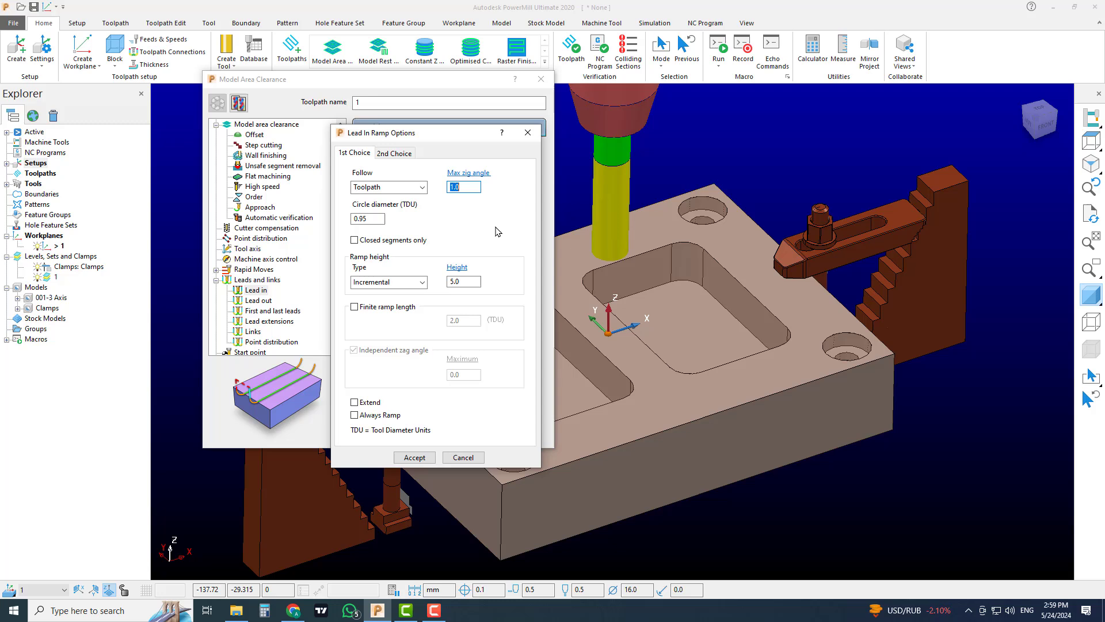
{"action": "left_click", "coordinate": [397, 187]}
{"action": "left_click", "coordinate": [389, 205]}
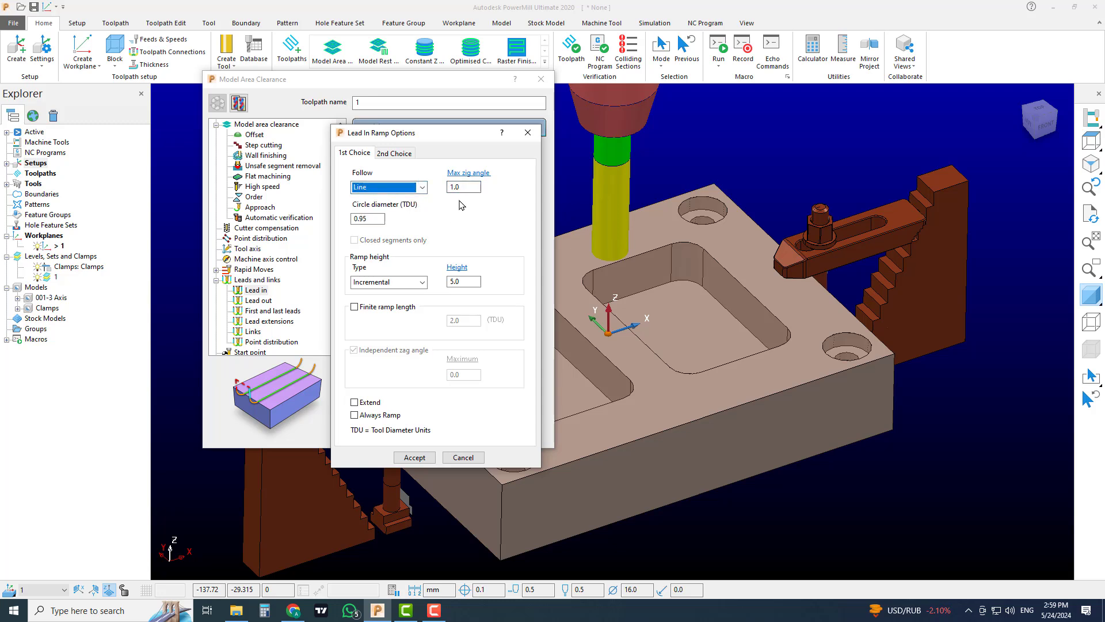
{"action": "double_click", "coordinate": [469, 280]}
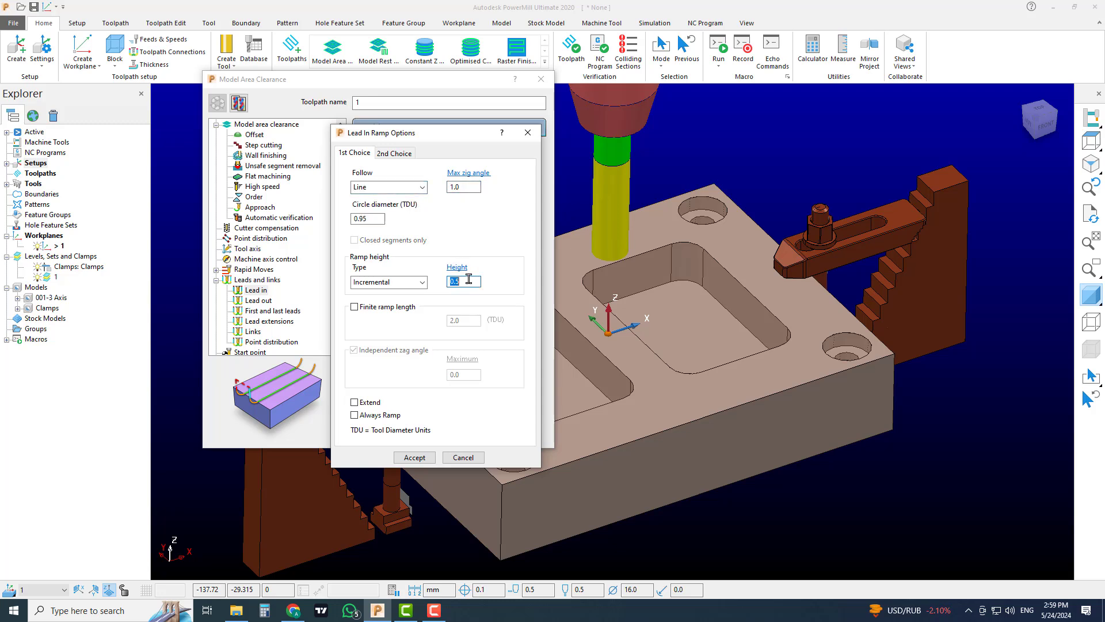
{"action": "left_click", "coordinate": [429, 458]}
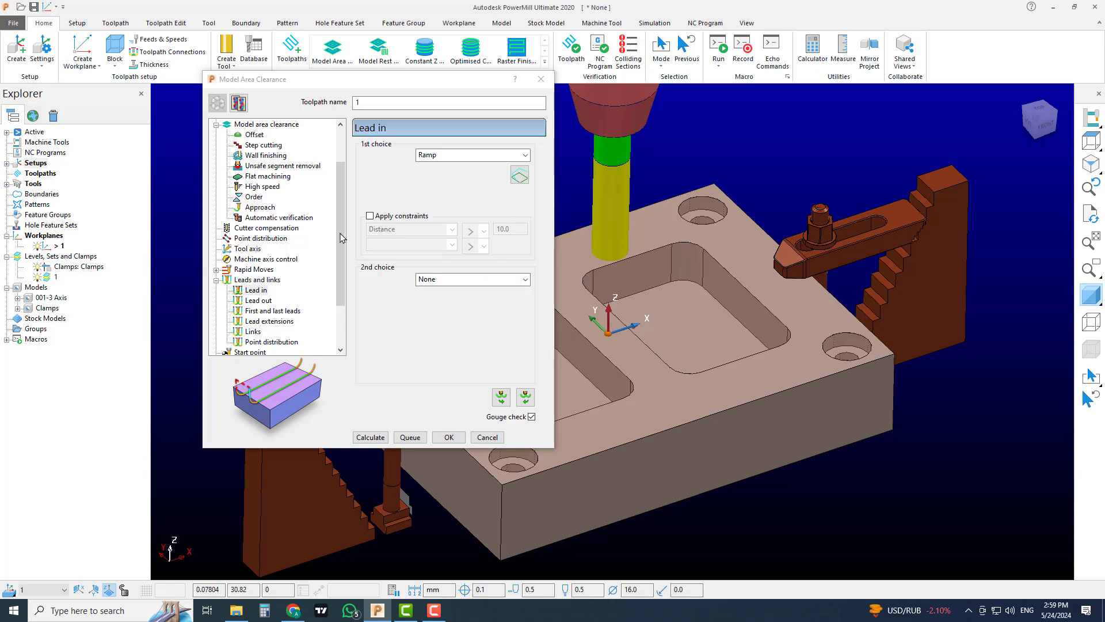
Step: Calculate the Model Area Clearance toolpath, continuing past the stepdown tolerance query, and close its settings
{"action": "left_click_drag", "start_coordinate": [341, 167], "coordinate": [347, 133]}
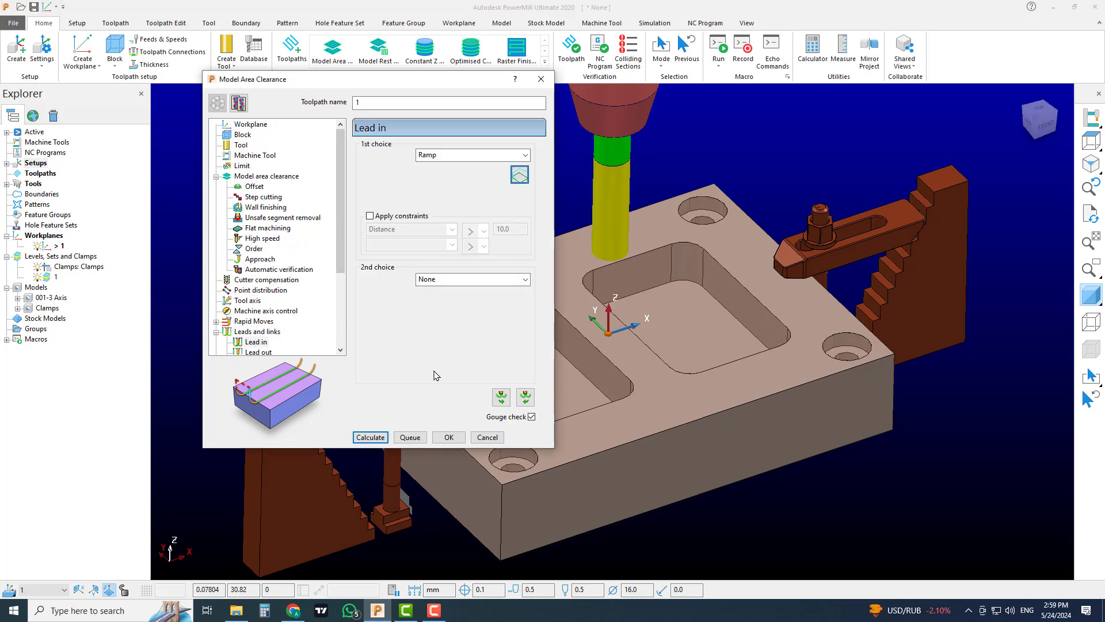
{"action": "key", "text": "Return"}
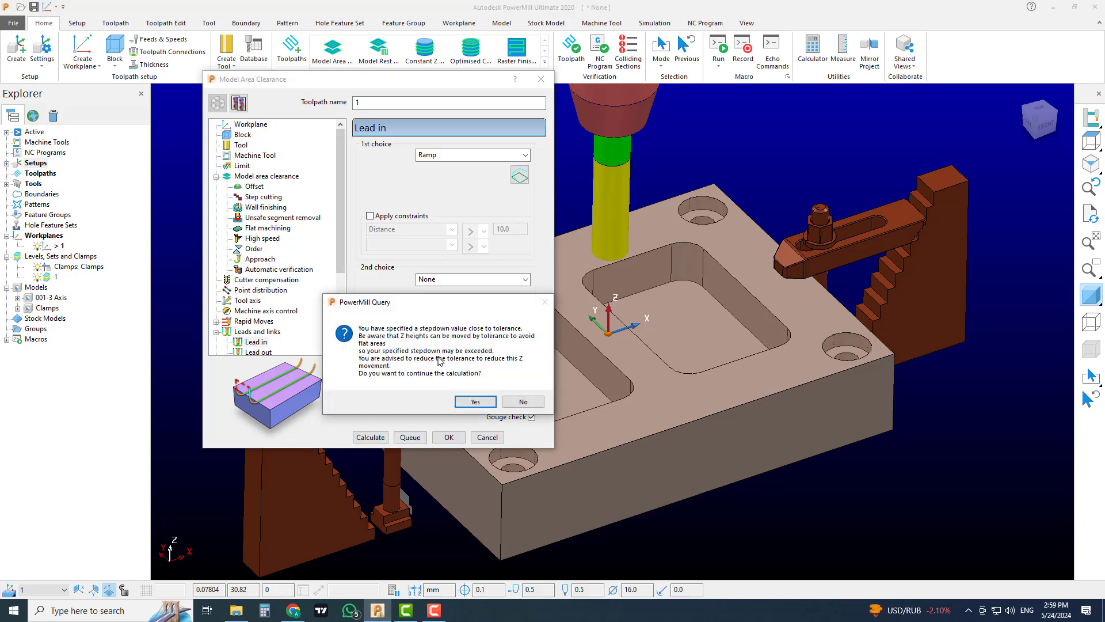
{"action": "left_click", "coordinate": [473, 401]}
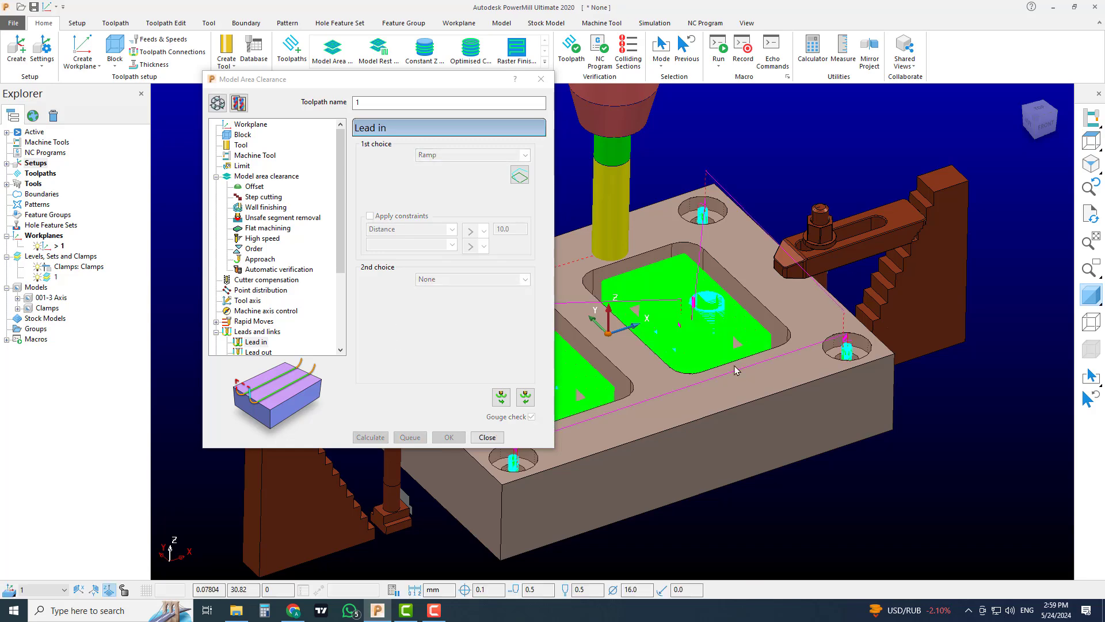
{"action": "middle_click_drag", "start_coordinate": [735, 370], "coordinate": [801, 350]}
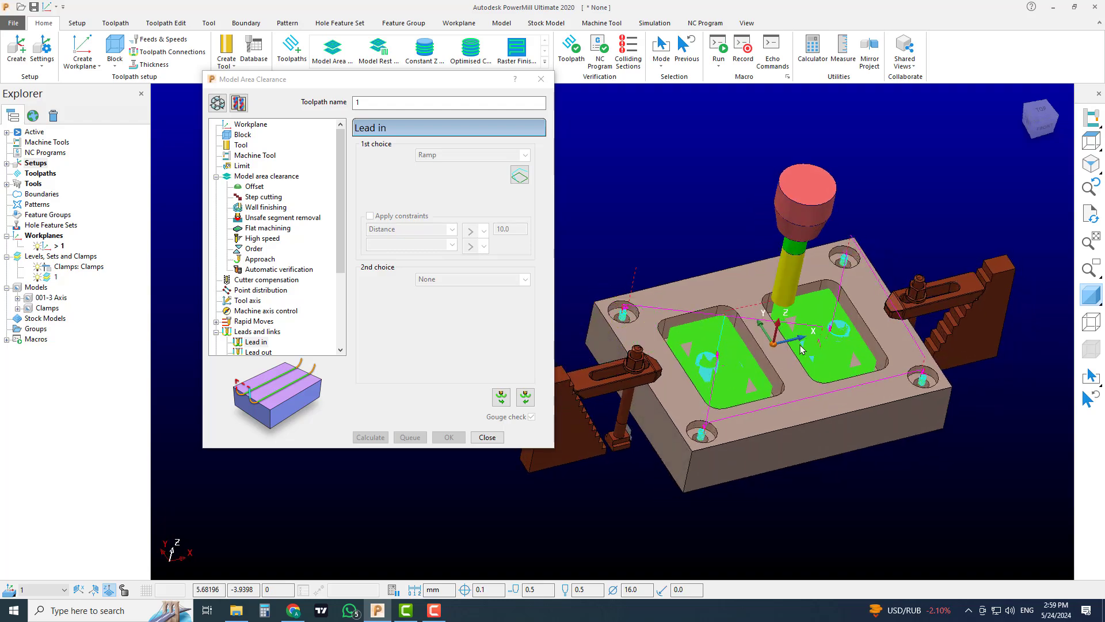
{"action": "scroll", "coordinate": [800, 348], "scroll_direction": "up", "scroll_amount": 10}
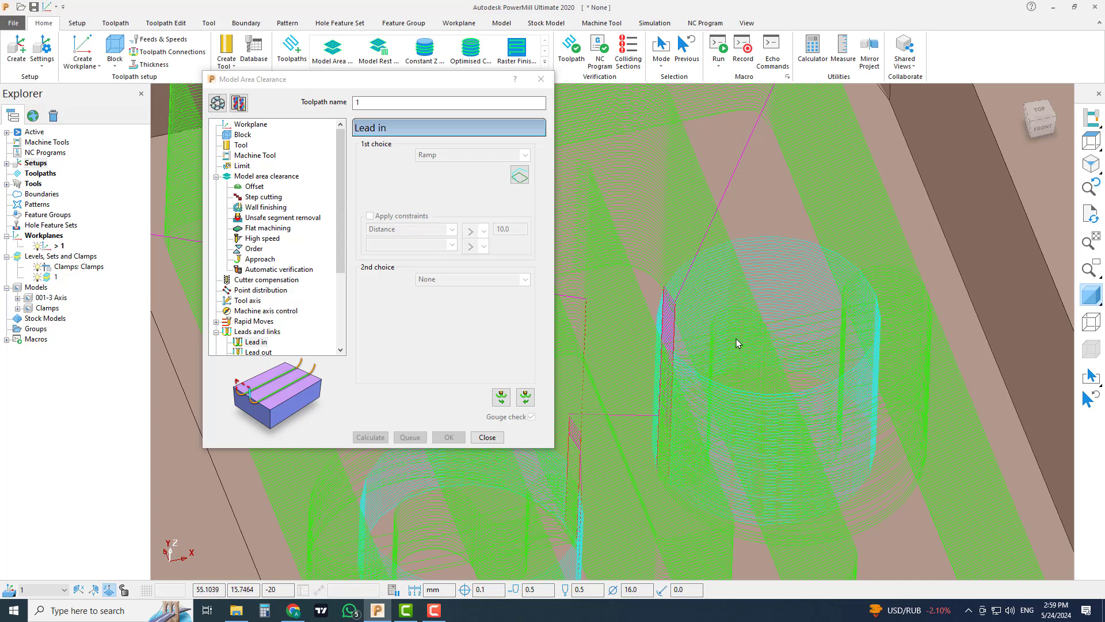
{"action": "scroll", "coordinate": [756, 343], "scroll_direction": "up", "scroll_amount": 2}
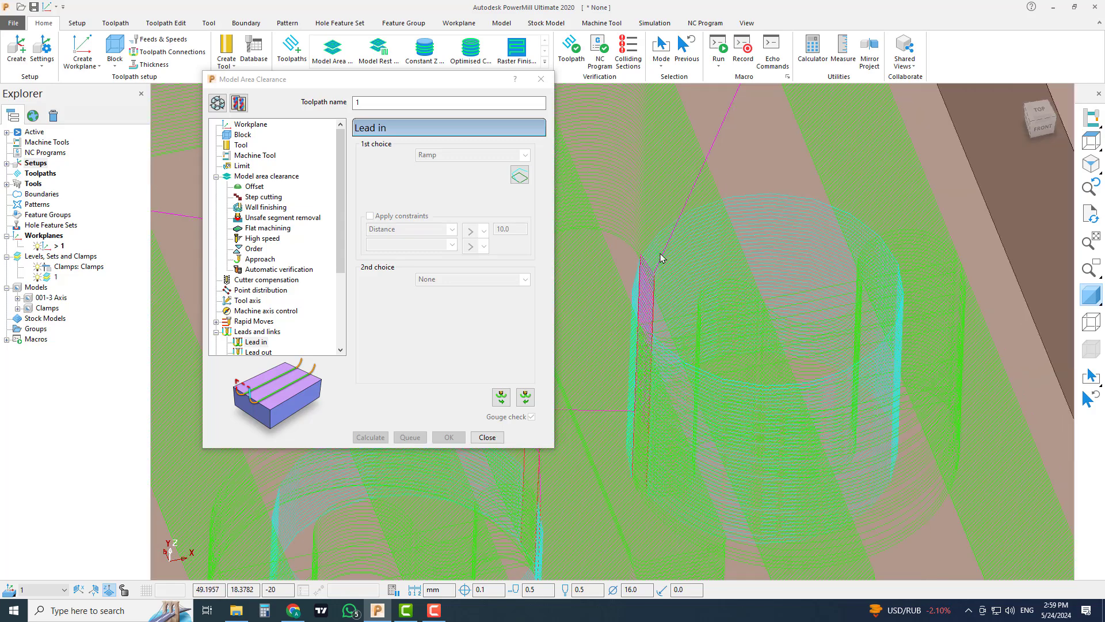
{"action": "left_click", "coordinate": [484, 438]}
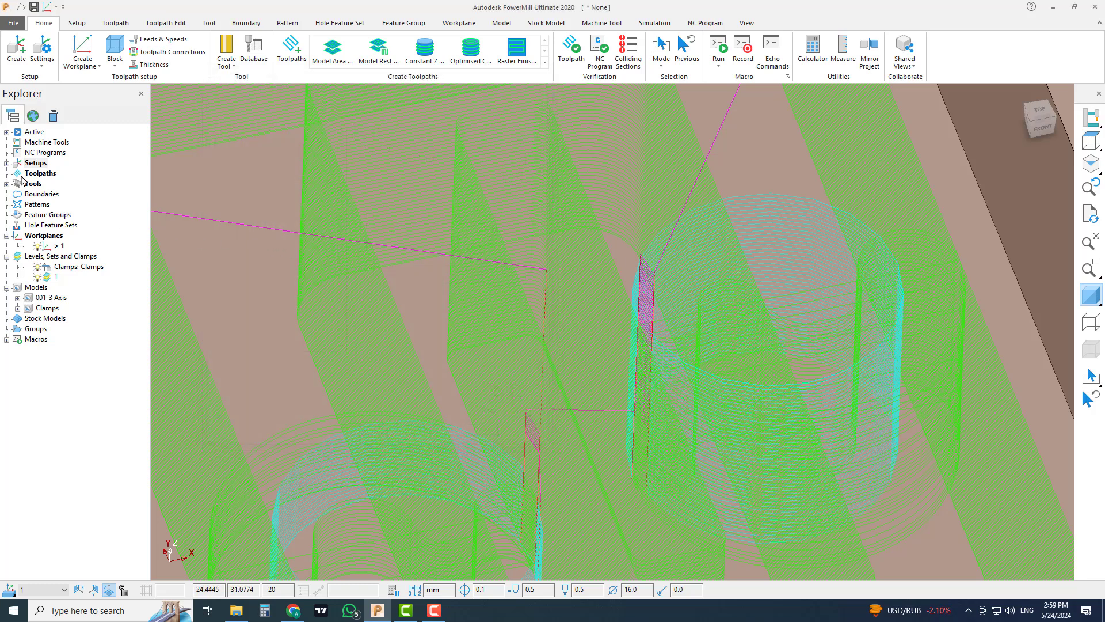
{"action": "left_click", "coordinate": [7, 163]}
{"action": "left_click", "coordinate": [18, 173]}
{"action": "right_click", "coordinate": [58, 185]}
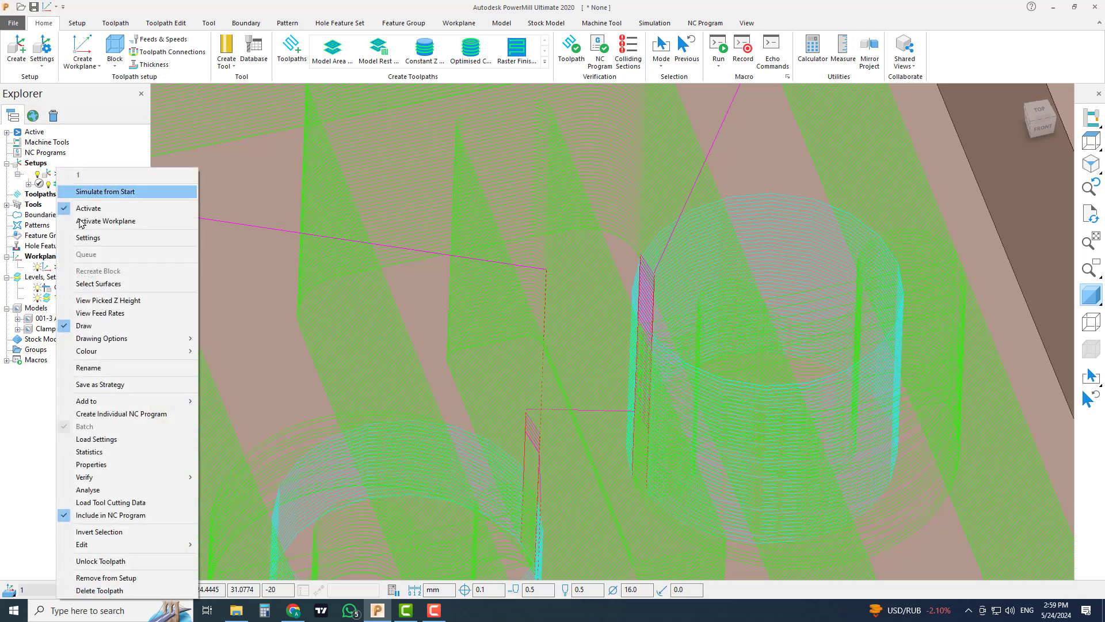
{"action": "left_click", "coordinate": [110, 239]}
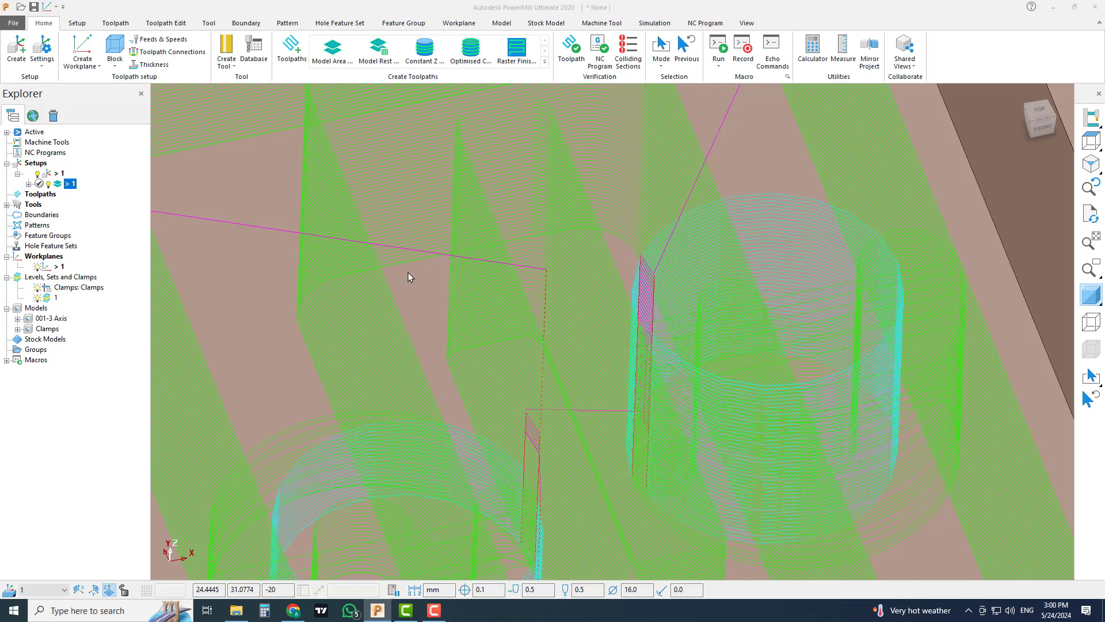
{"action": "key", "text": "Escape"}
Step: Set the ramp lead-in's max zig angle to 2 in the toolpath connections and apply the lead-ins to the roughing toolpath
{"action": "left_click", "coordinate": [166, 53]}
{"action": "left_click", "coordinate": [302, 119]}
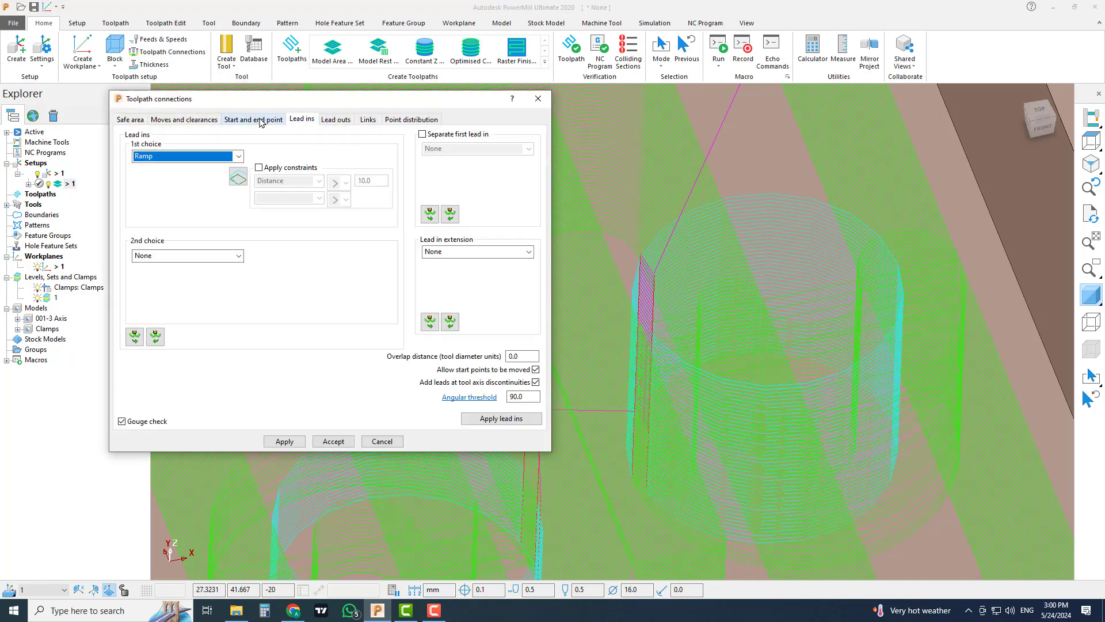
{"action": "left_click", "coordinate": [238, 177]}
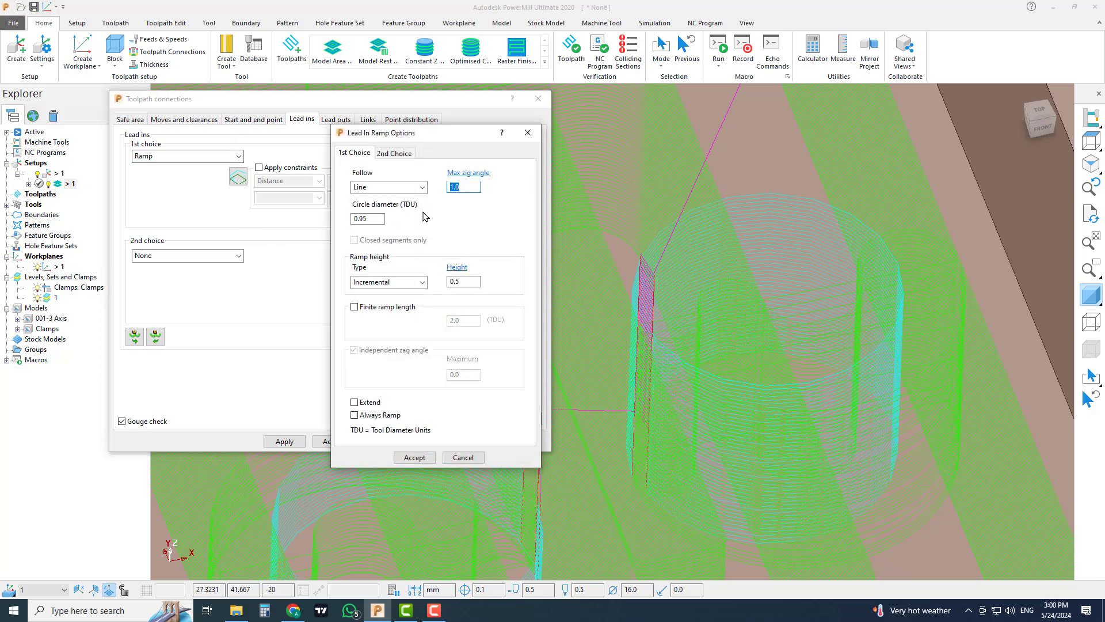
{"action": "left_click", "coordinate": [406, 193]}
{"action": "left_click", "coordinate": [475, 195]}
{"action": "left_click", "coordinate": [466, 186]}
{"action": "left_click", "coordinate": [411, 192]}
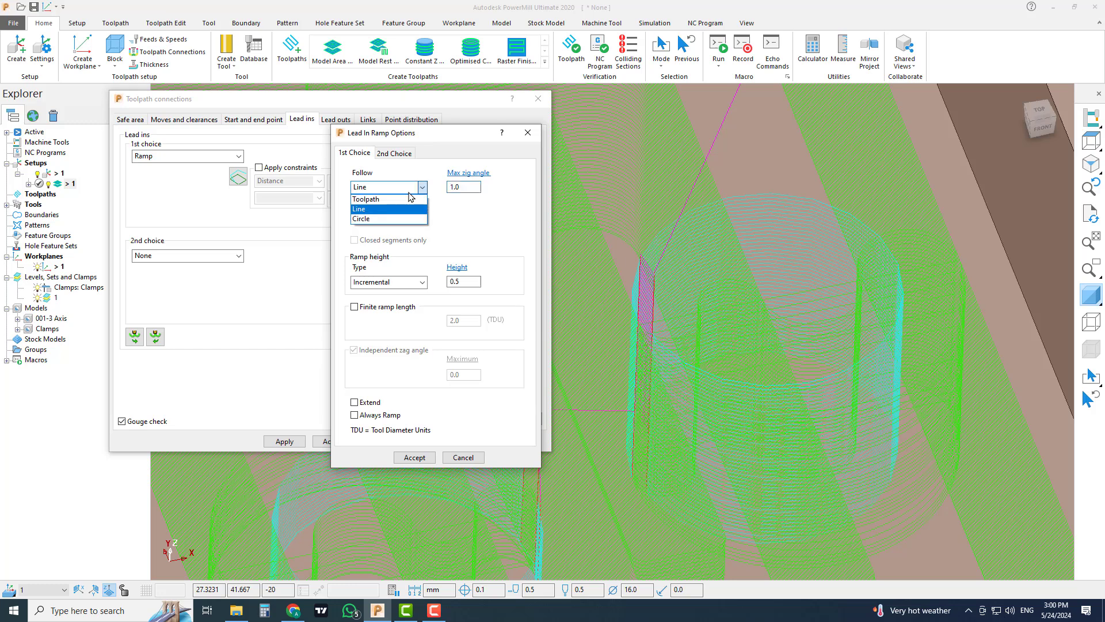
{"action": "left_click", "coordinate": [440, 193]}
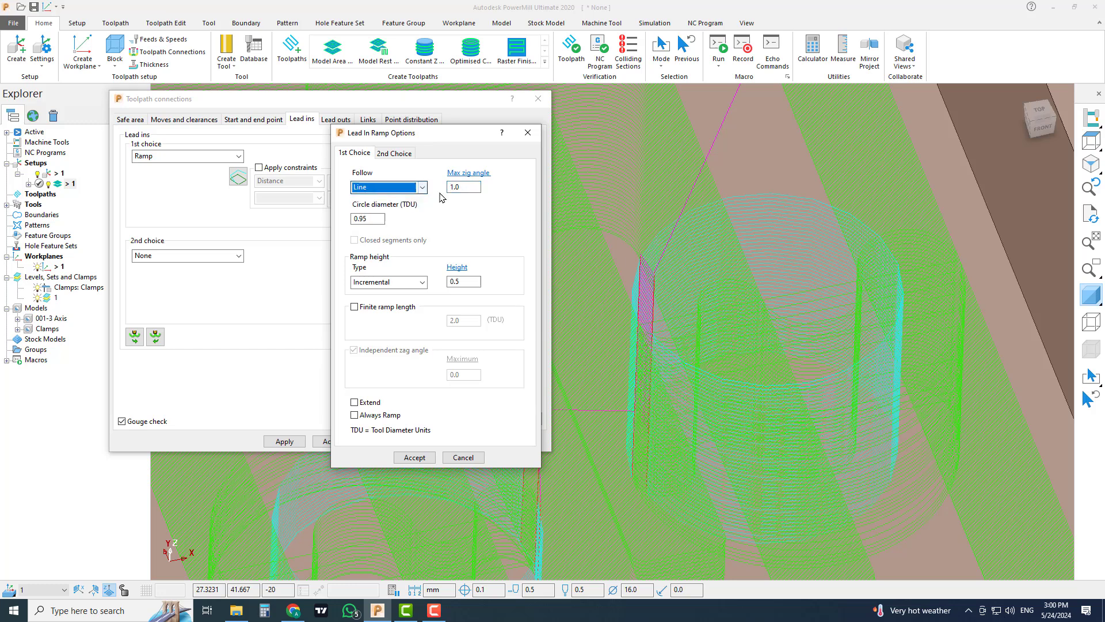
{"action": "left_click", "coordinate": [474, 189]}
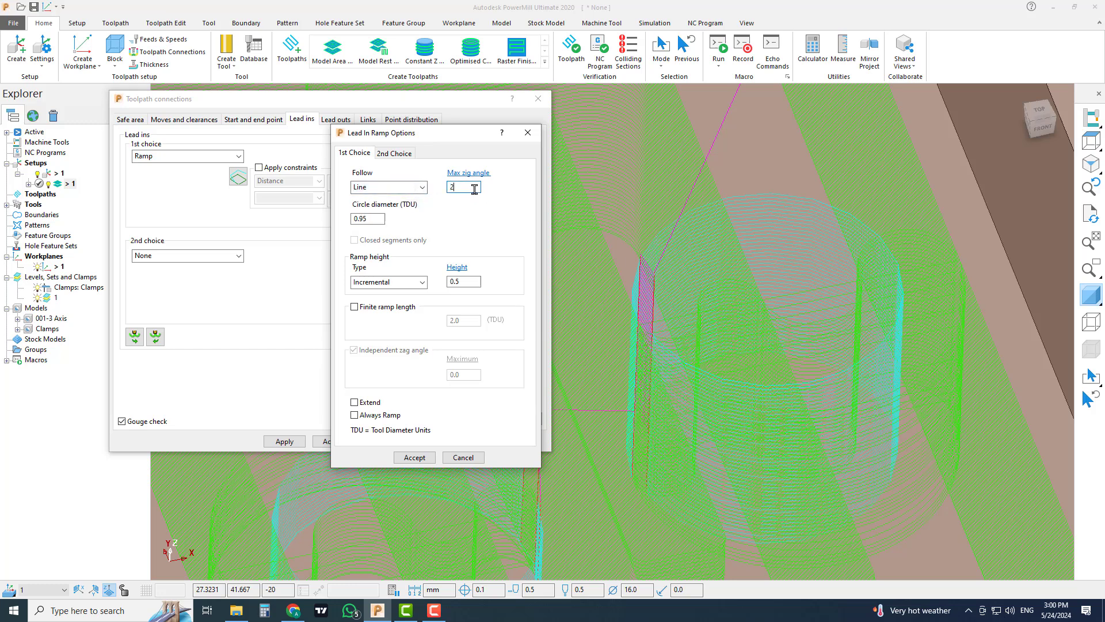
{"action": "left_click", "coordinate": [414, 457]}
{"action": "left_click", "coordinate": [501, 419]}
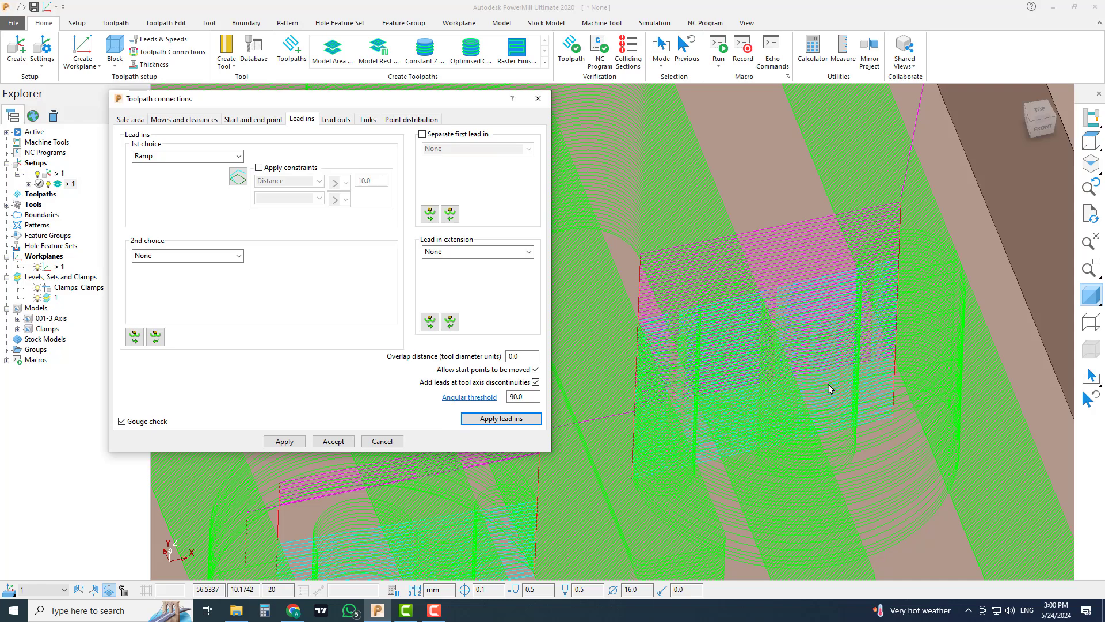
Step: Examine the ramp entries in both pockets from several angles and accept the toolpath connections
{"action": "scroll", "coordinate": [829, 388], "scroll_direction": "down", "scroll_amount": 3}
{"action": "mouse_move", "coordinate": [765, 422]}
{"action": "middle_mouse_down"}
{"action": "mouse_move", "coordinate": [741, 427]}
{"action": "mouse_move", "coordinate": [682, 390]}
{"action": "mouse_move", "coordinate": [715, 366]}
{"action": "middle_mouse_up"}
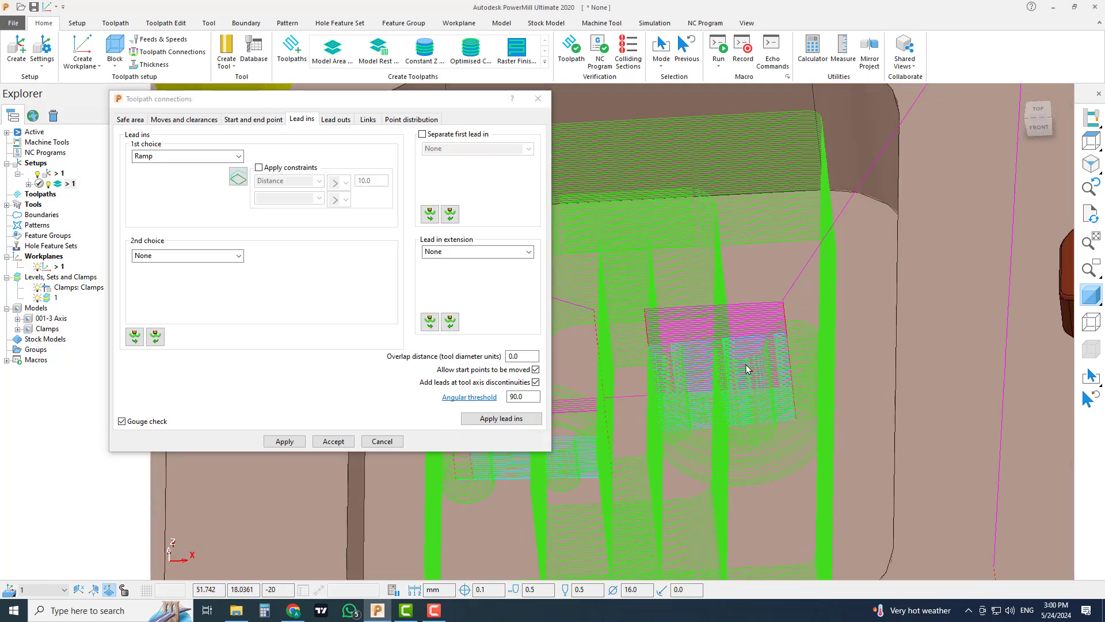
{"action": "scroll", "coordinate": [747, 367], "scroll_direction": "down", "scroll_amount": 5}
{"action": "scroll", "coordinate": [750, 392], "scroll_direction": "up", "scroll_amount": 4}
{"action": "scroll", "coordinate": [760, 443], "scroll_direction": "down", "scroll_amount": 2}
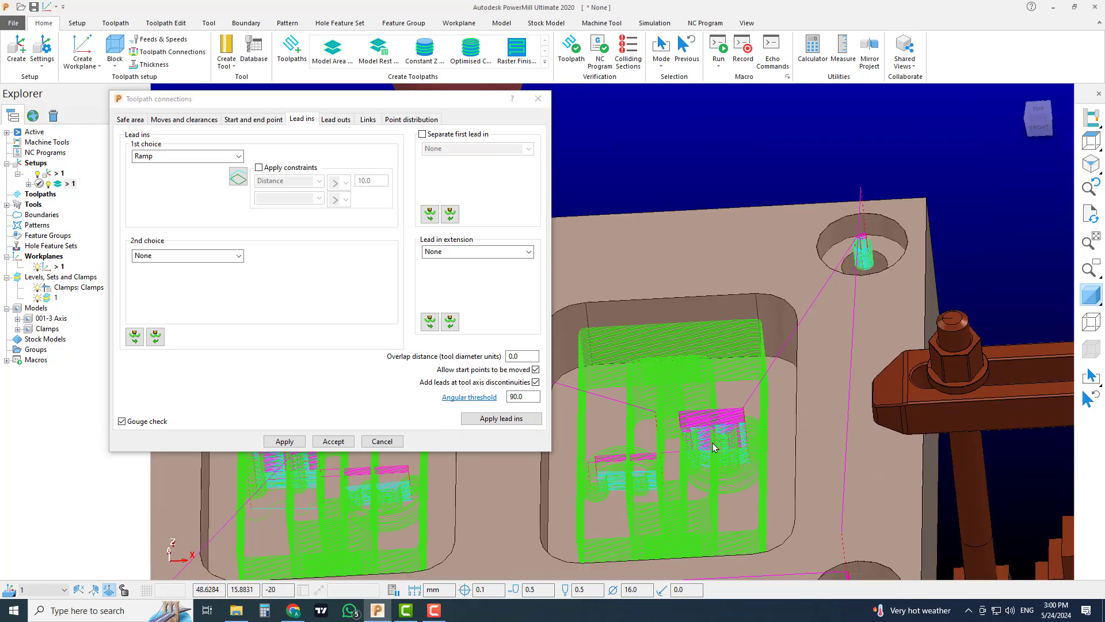
{"action": "middle_click_drag", "start_coordinate": [760, 441], "coordinate": [733, 405]}
{"action": "scroll", "coordinate": [737, 413], "scroll_direction": "down", "scroll_amount": 4}
{"action": "left_click", "coordinate": [333, 441]}
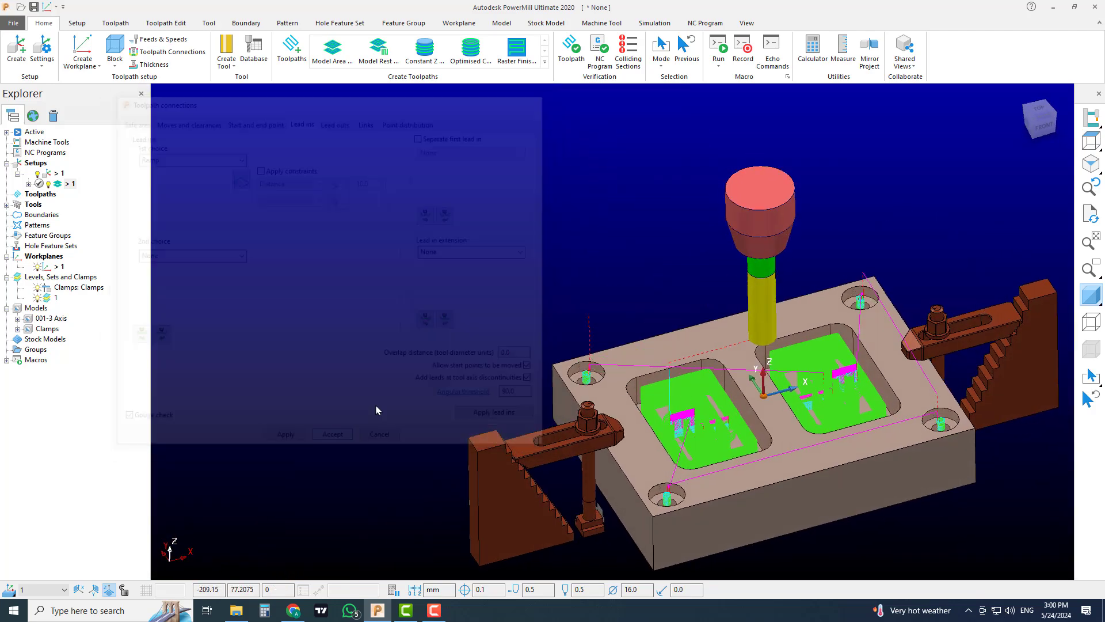
{"action": "scroll", "coordinate": [744, 346], "scroll_direction": "up", "scroll_amount": 3}
{"action": "scroll", "coordinate": [742, 380], "scroll_direction": "down", "scroll_amount": 2}
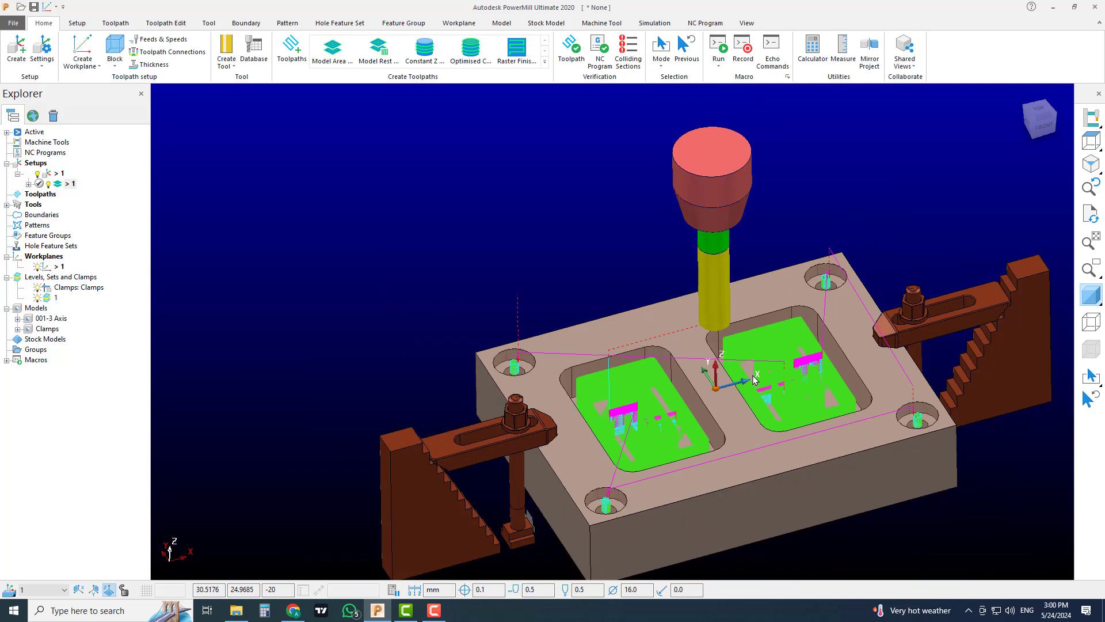
{"action": "middle_click_drag", "start_coordinate": [753, 377], "coordinate": [676, 415]}
{"action": "scroll", "coordinate": [721, 391], "scroll_direction": "up", "scroll_amount": 3}
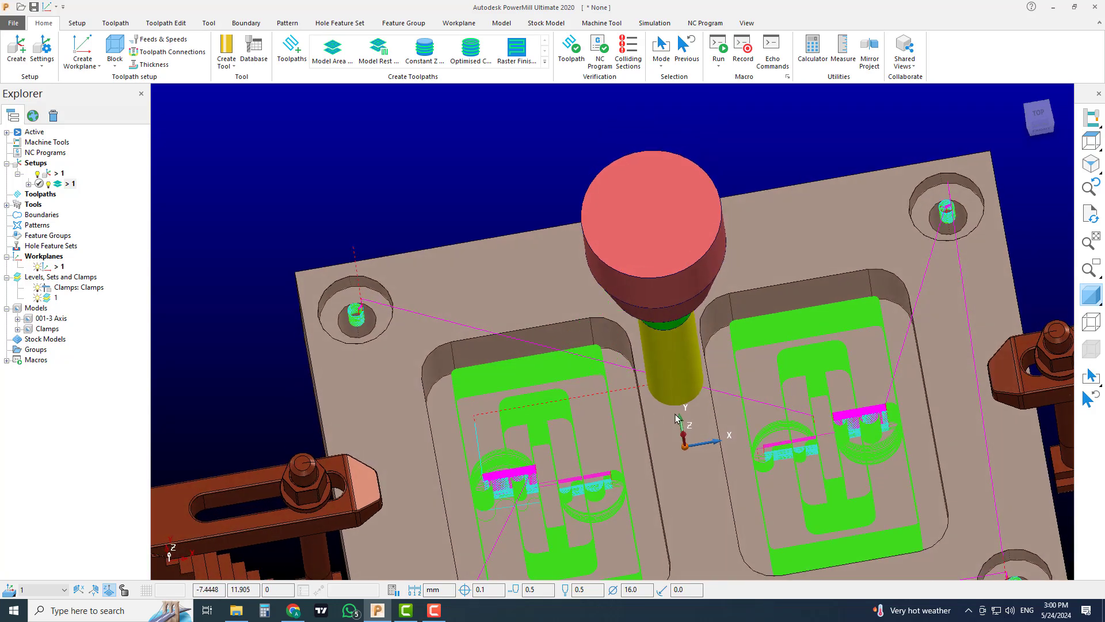
Step: Rename the roughing toolpath as 3d off set rough
{"action": "left_click", "coordinate": [61, 184]}
{"action": "type", "text": "3d off set rough"}
{"action": "key", "text": "Return"}
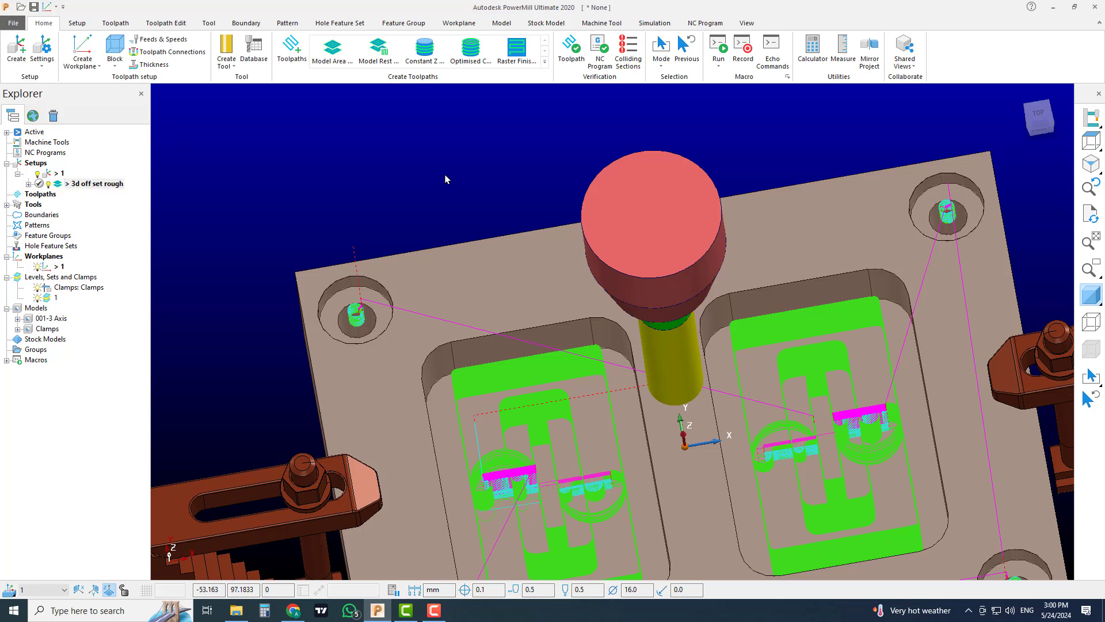
Step: Create a new toolpath with the Constant Z Finishing strategy
{"action": "scroll", "coordinate": [527, 247], "scroll_direction": "down", "scroll_amount": 3}
{"action": "scroll", "coordinate": [646, 386], "scroll_direction": "up", "scroll_amount": 2}
{"action": "middle_click_drag", "start_coordinate": [646, 391], "coordinate": [670, 364]}
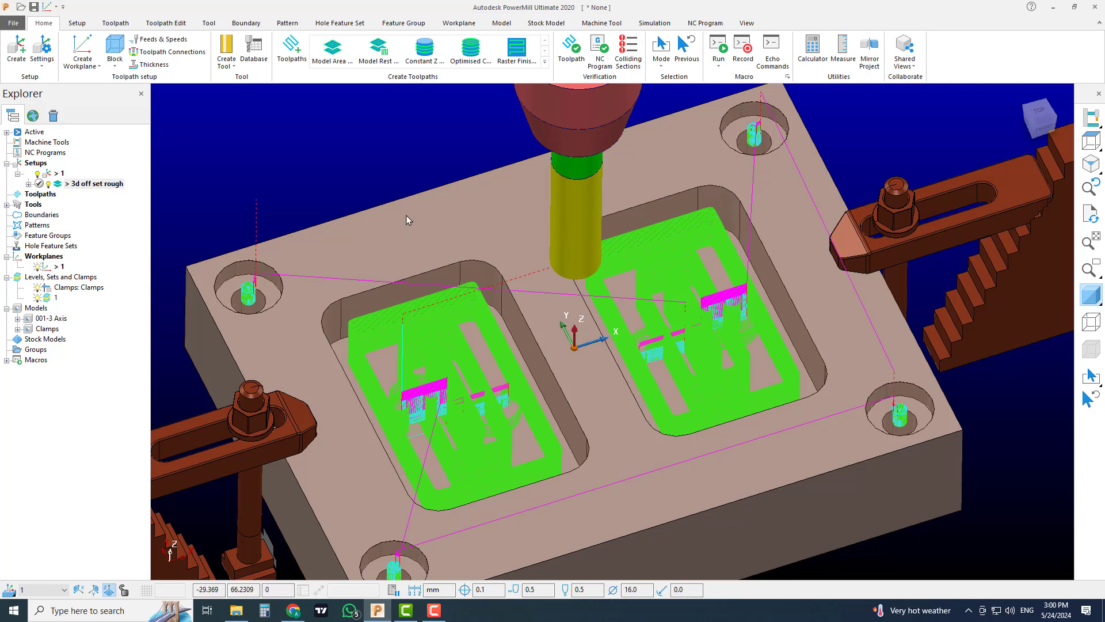
{"action": "left_click", "coordinate": [292, 48]}
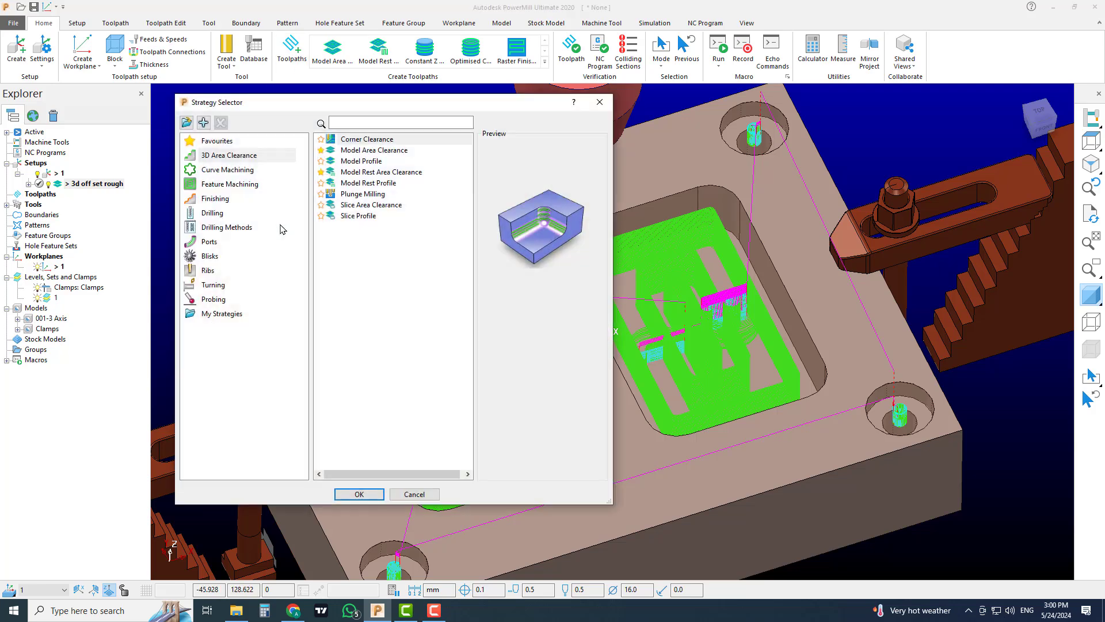
{"action": "left_click", "coordinate": [218, 199]}
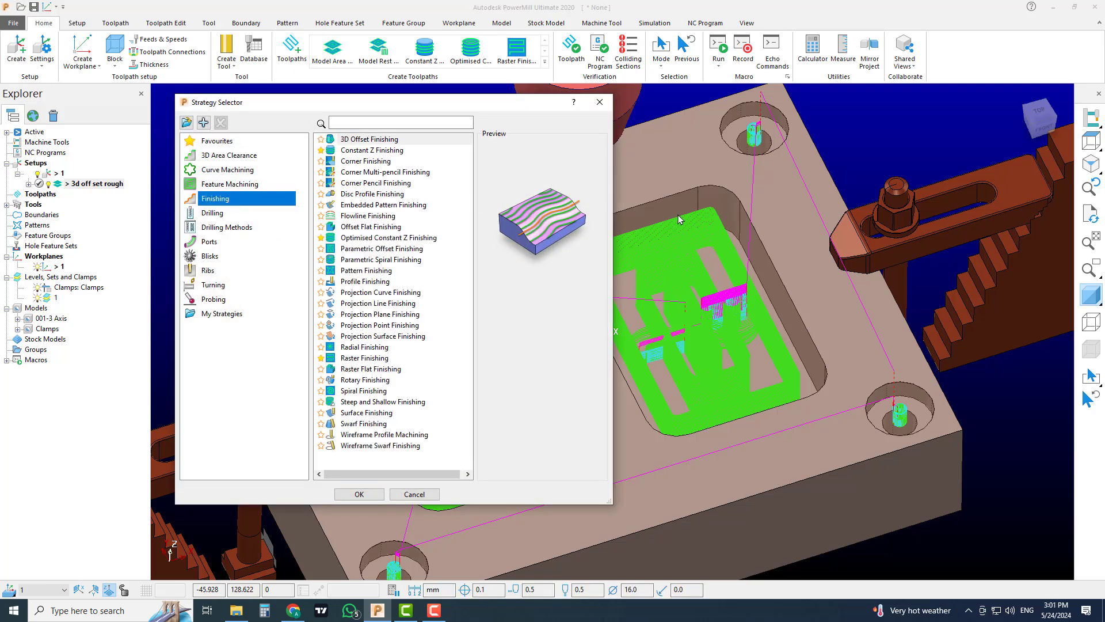
{"action": "middle_click_drag", "start_coordinate": [705, 204], "coordinate": [784, 214], "text": "shift"}
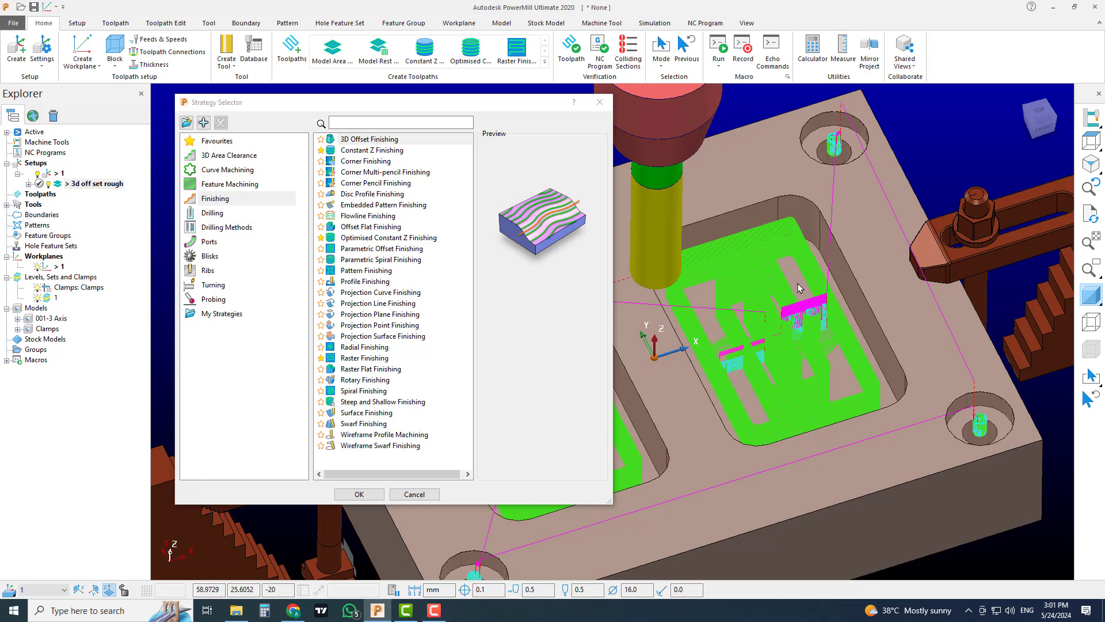
{"action": "left_click", "coordinate": [373, 150]}
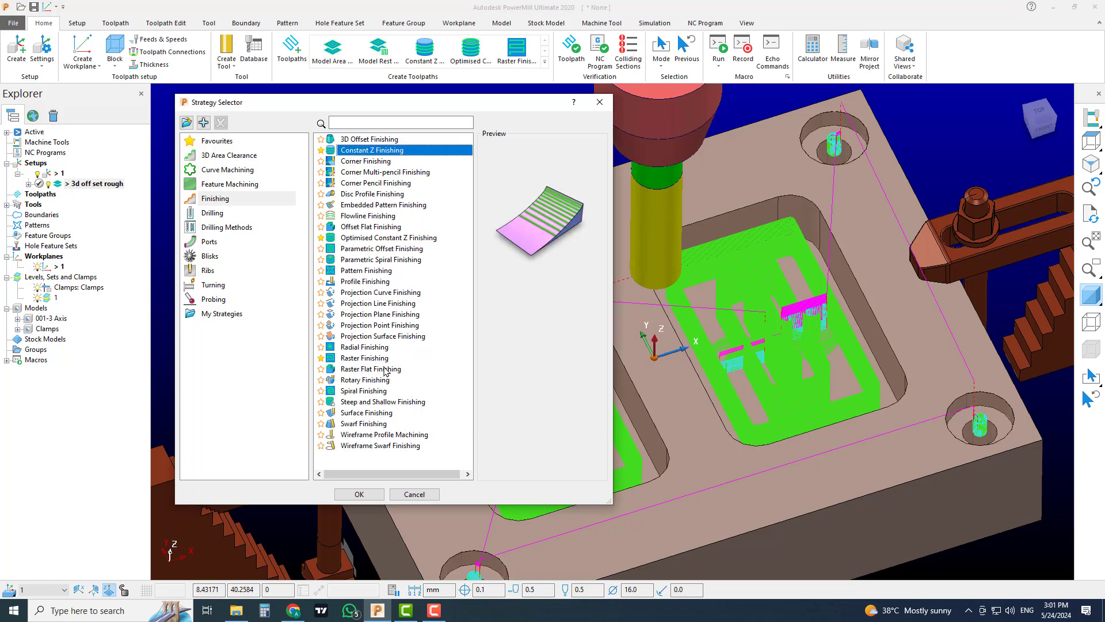
{"action": "left_click", "coordinate": [359, 494]}
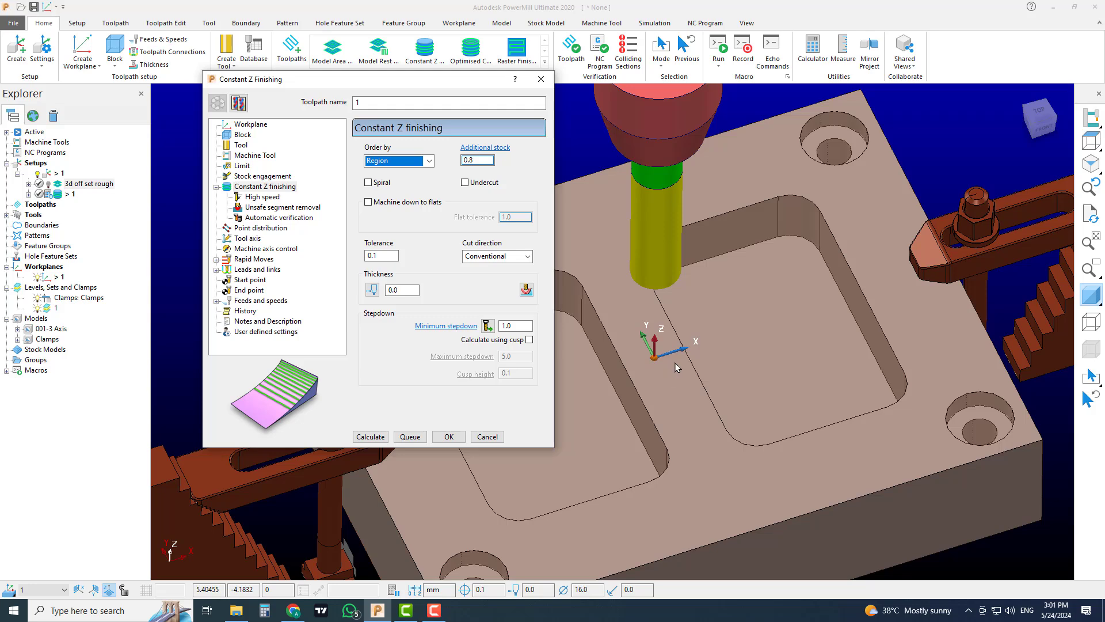
Step: Assign the ENDMILL10 tool to the Constant Z Finishing toolpath
{"action": "left_click", "coordinate": [239, 145]}
{"action": "left_click", "coordinate": [479, 153]}
{"action": "left_click", "coordinate": [479, 162]}
{"action": "left_click", "coordinate": [479, 153]}
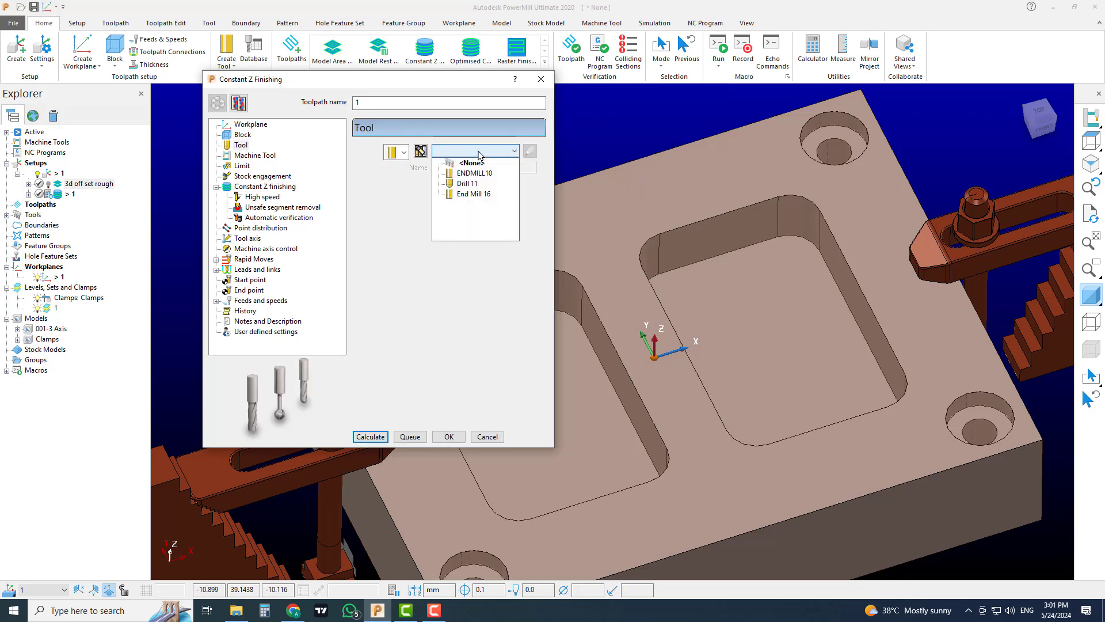
{"action": "left_click", "coordinate": [471, 173]}
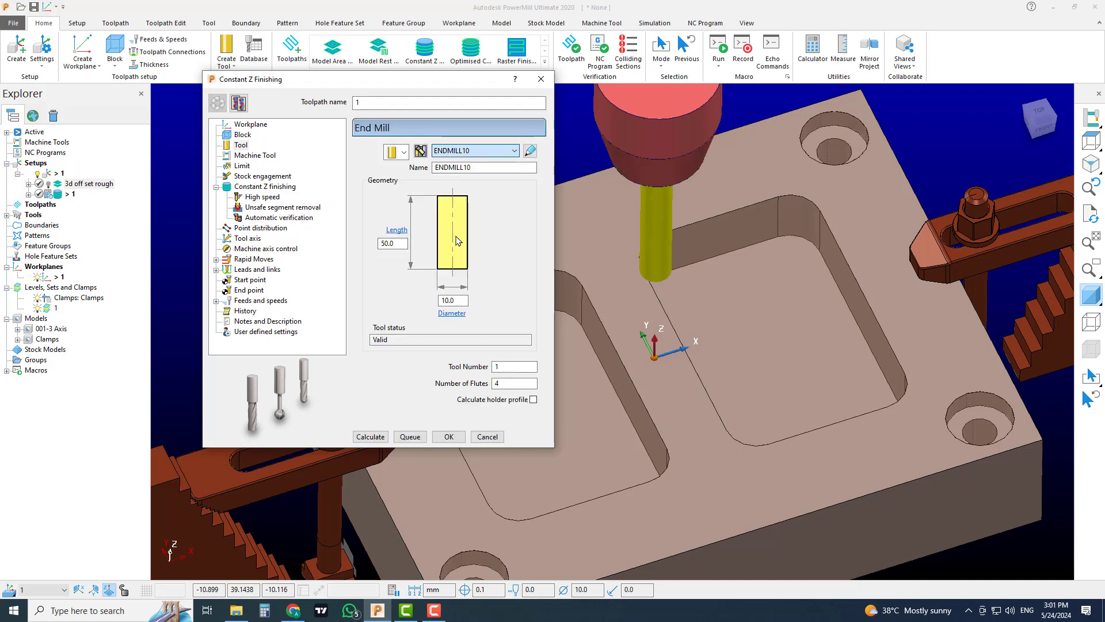
Step: Enable Spiral and separate radial and axial thickness values for the Constant Z finishing passes
{"action": "left_click", "coordinate": [255, 155]}
{"action": "left_click", "coordinate": [242, 166]}
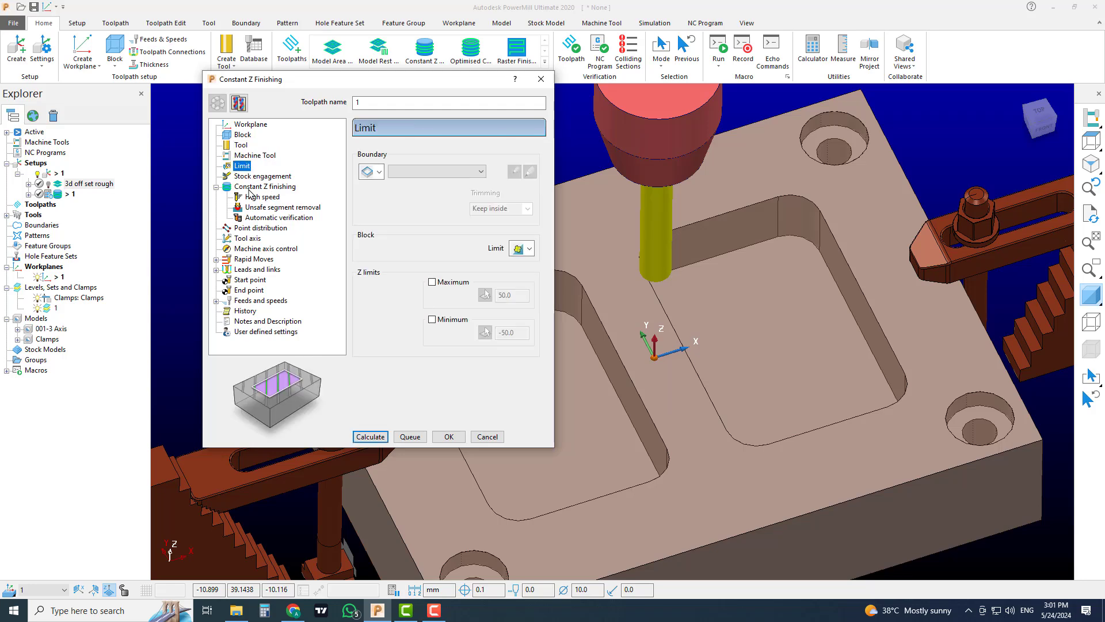
{"action": "left_click", "coordinate": [256, 186]}
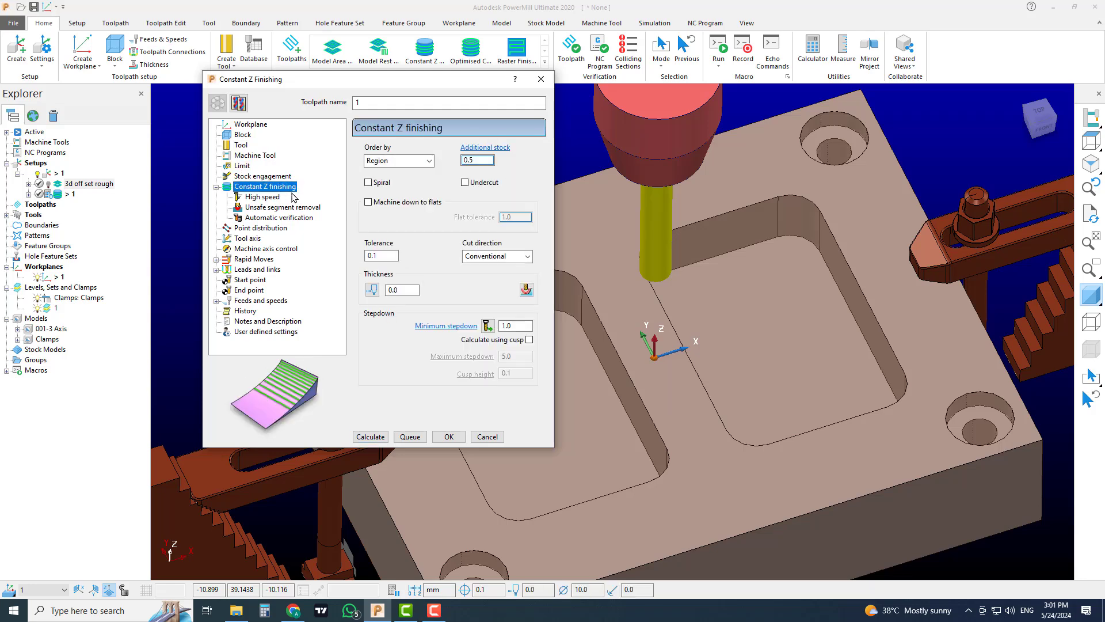
{"action": "left_click", "coordinate": [384, 183]}
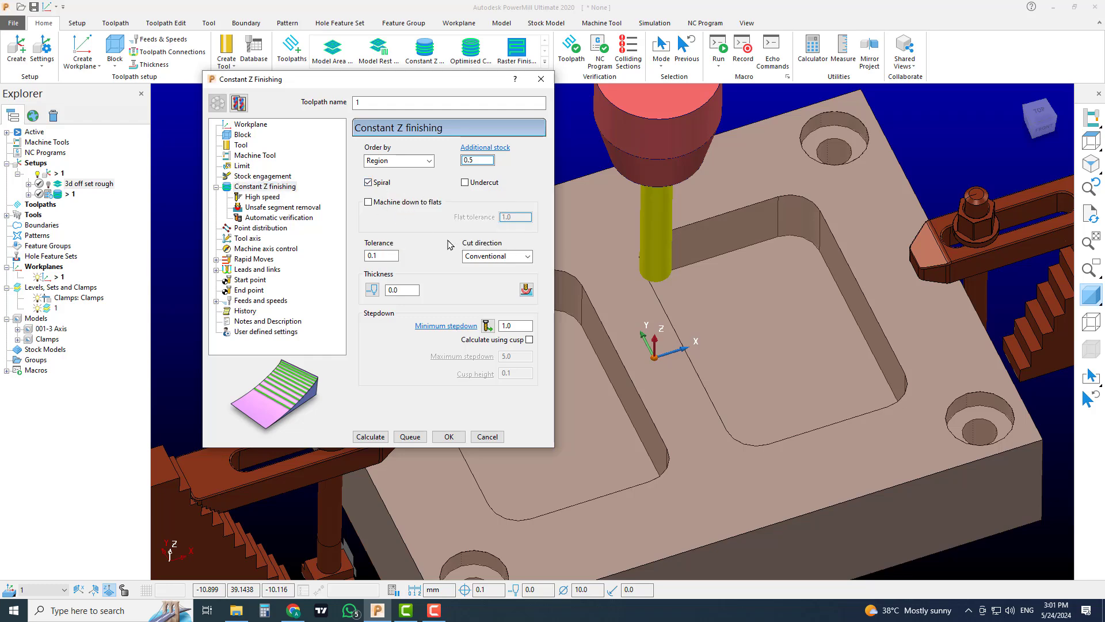
{"action": "left_click", "coordinate": [371, 289]}
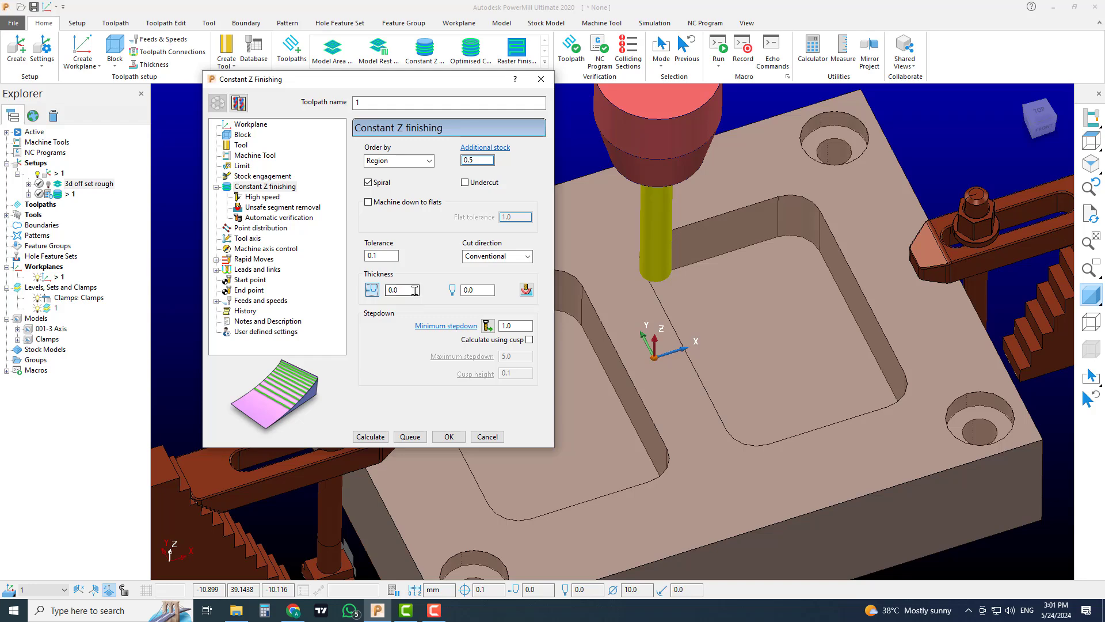
{"action": "double_click", "coordinate": [387, 290]}
Step: Set the cut direction to Climb and the minimum stepdown to 0.25
{"action": "left_click", "coordinate": [499, 256]}
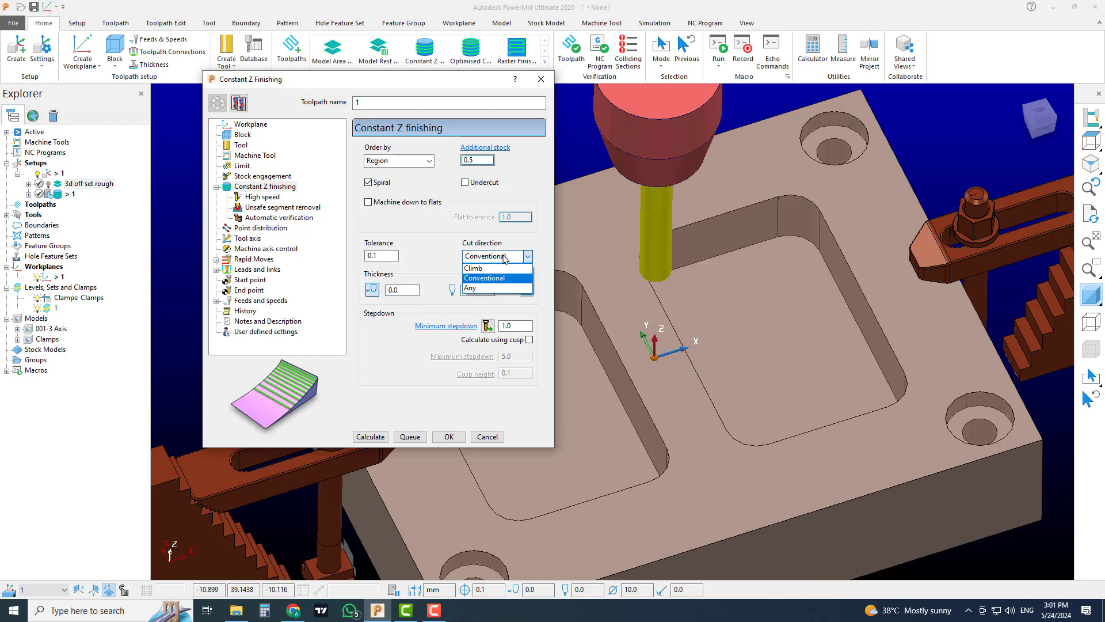
{"action": "left_click", "coordinate": [505, 268]}
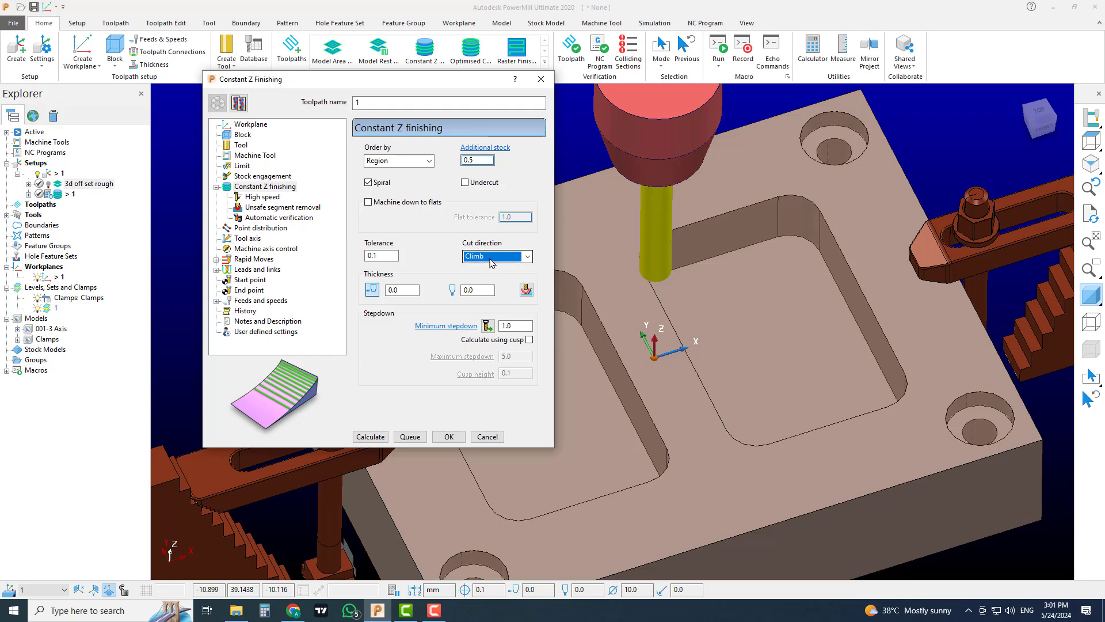
{"action": "left_click", "coordinate": [492, 260]}
{"action": "left_click", "coordinate": [510, 326]}
{"action": "type", "text": "0.5"}
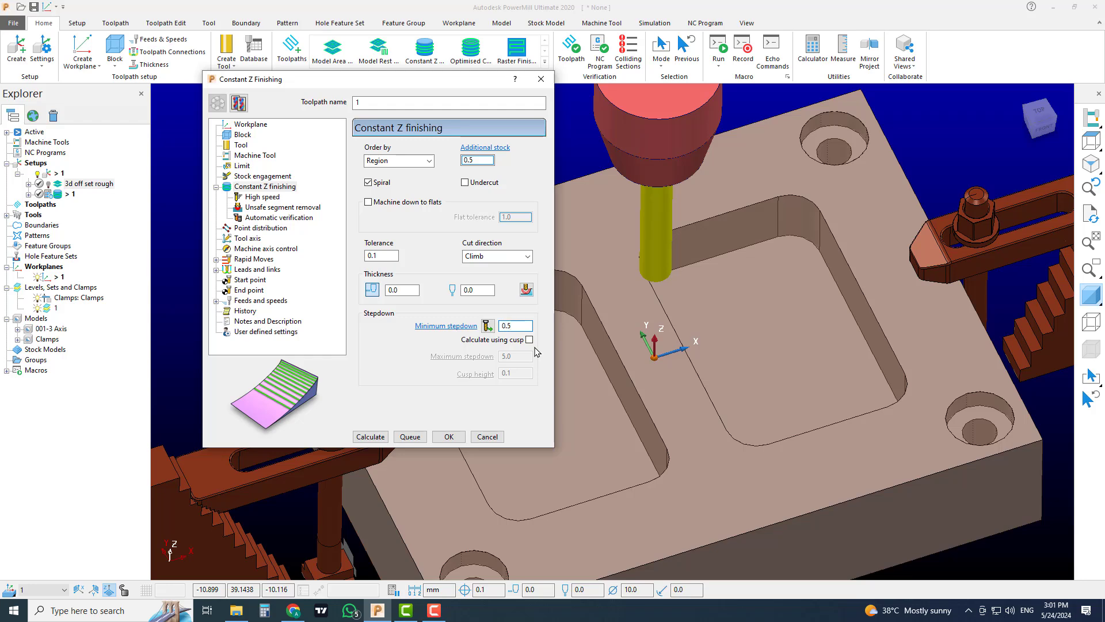
{"action": "key", "text": "BackSpace"}
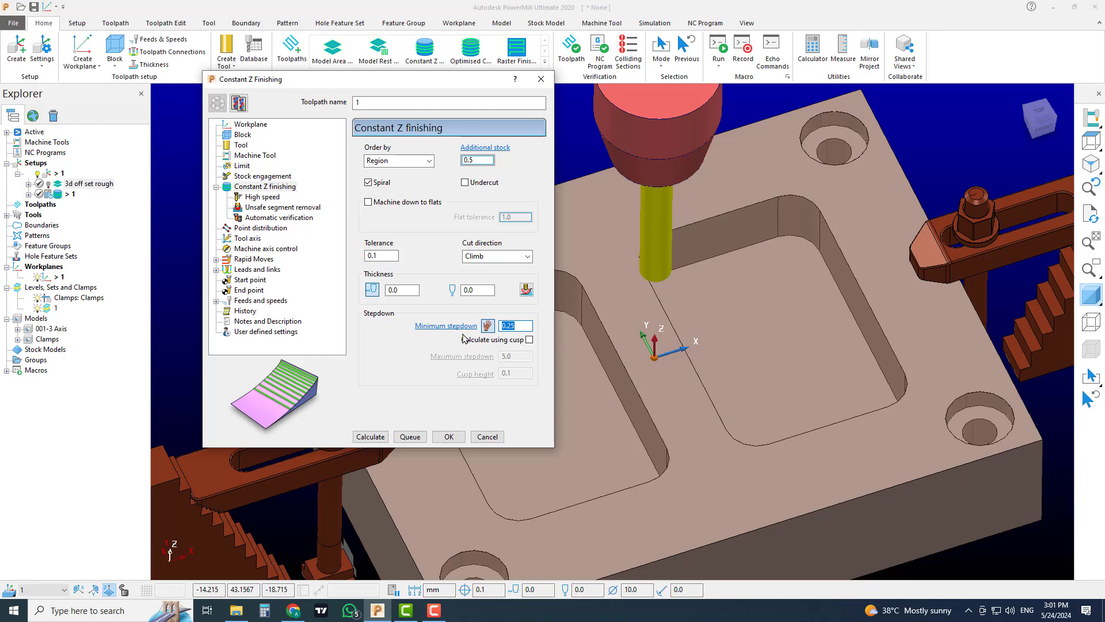
{"action": "left_click", "coordinate": [262, 197]}
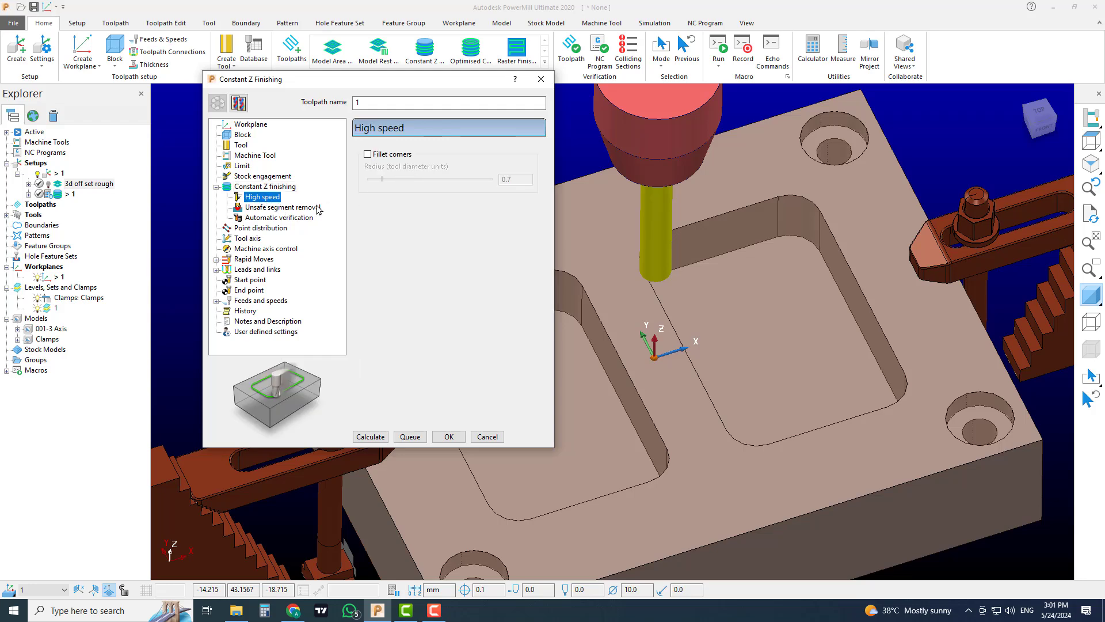
{"action": "left_click", "coordinate": [283, 208]}
{"action": "left_click", "coordinate": [267, 197]}
{"action": "left_click", "coordinate": [383, 156]}
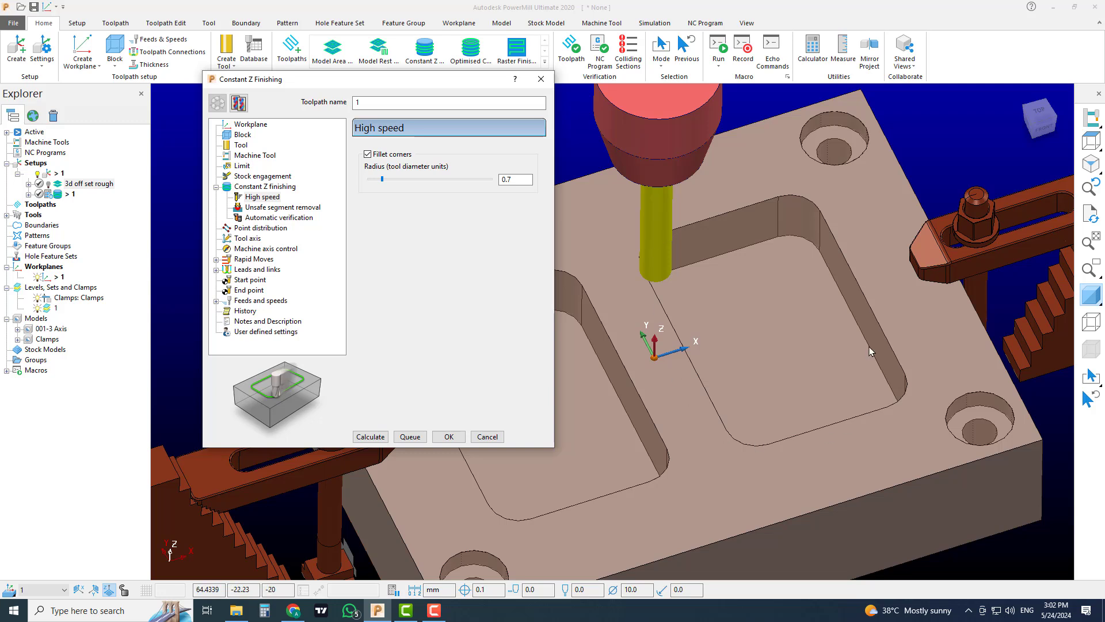
{"action": "left_click", "coordinate": [393, 155]}
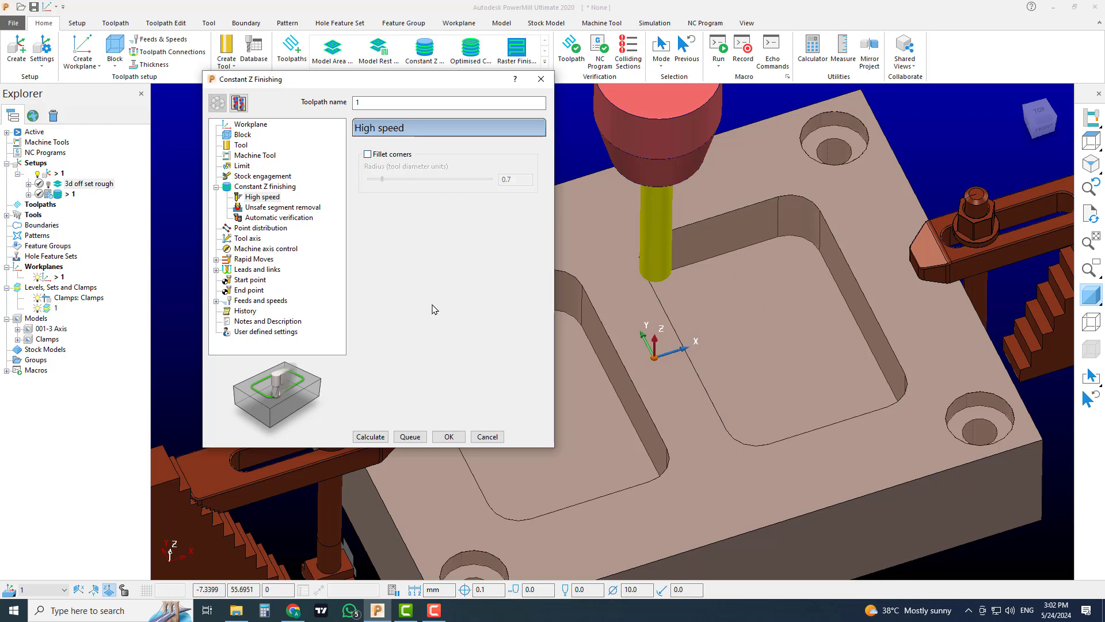
Step: Check the link settings, calculate the Constant Z Finishing toolpath and close its settings
{"action": "left_click", "coordinate": [217, 269]}
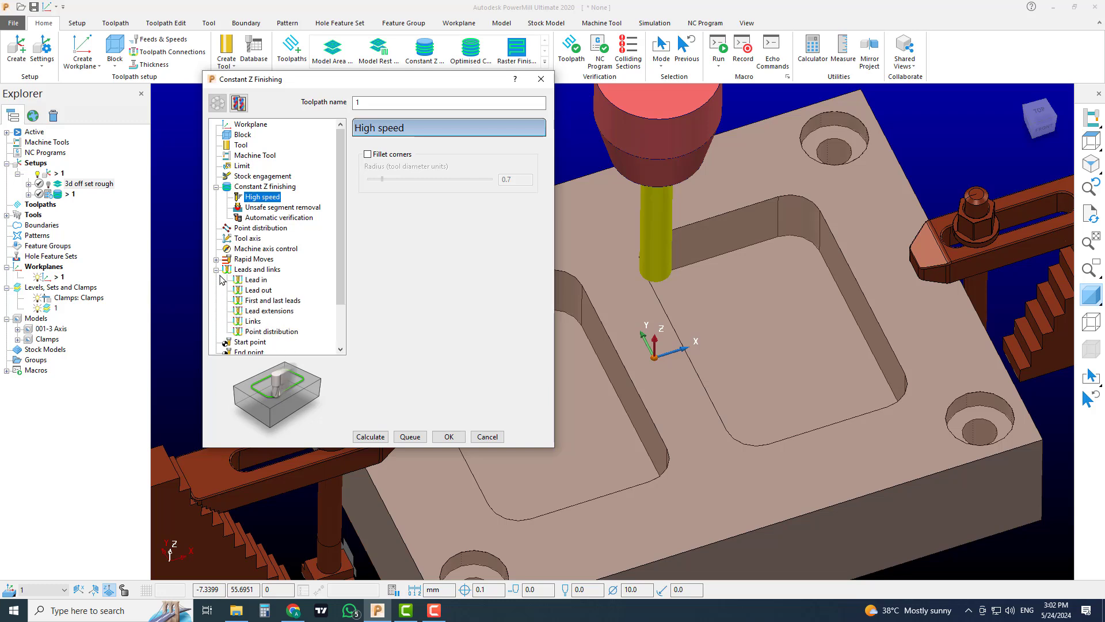
{"action": "left_click", "coordinate": [255, 321]}
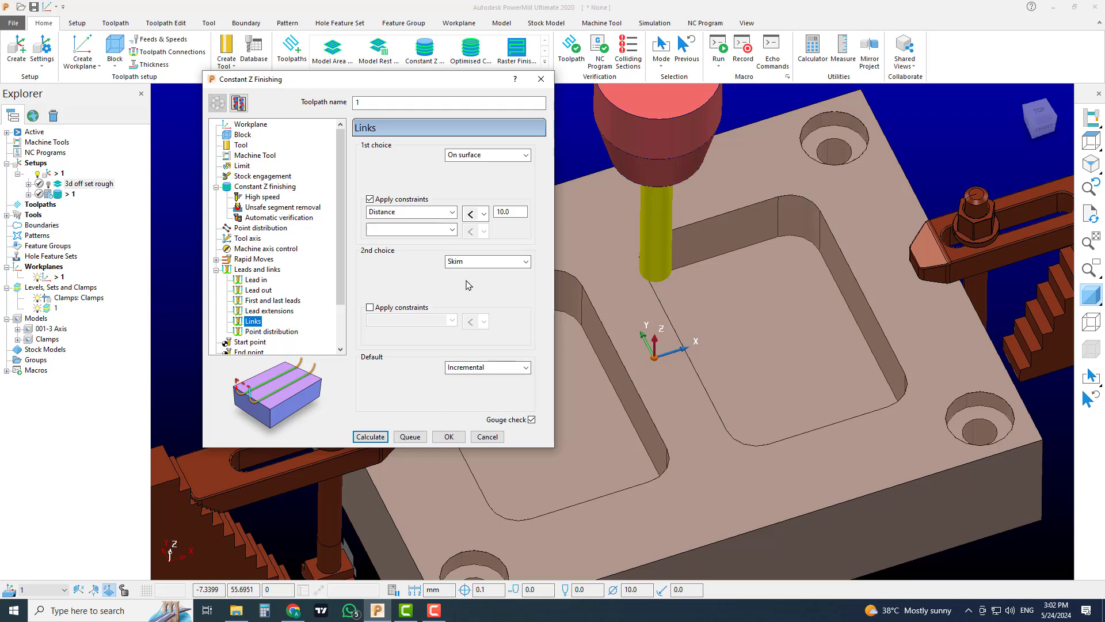
{"action": "left_click", "coordinate": [370, 436]}
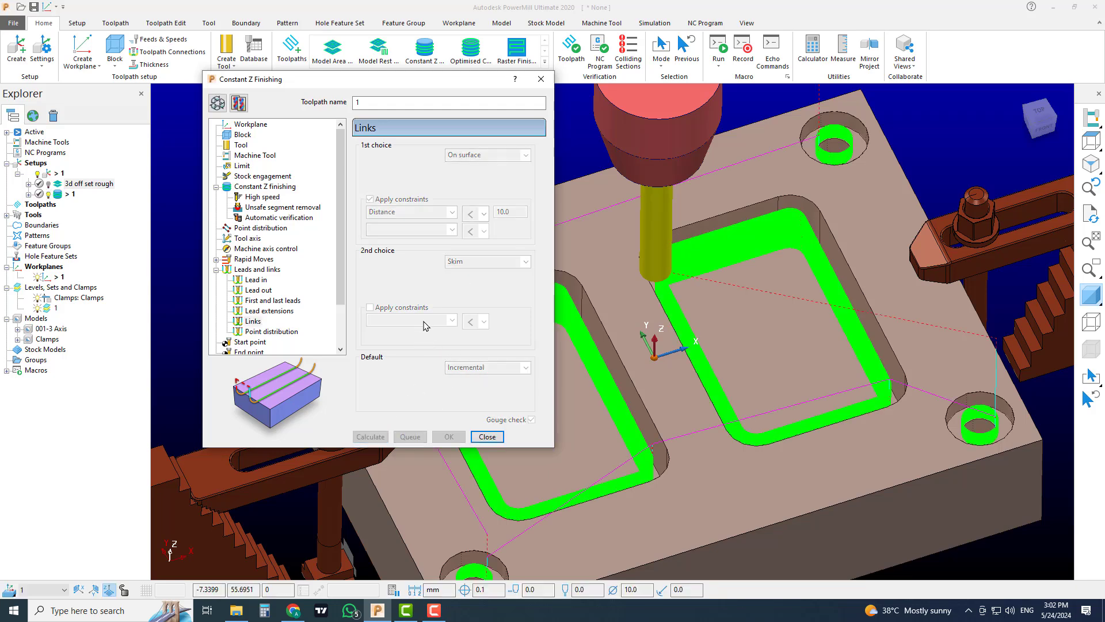
{"action": "scroll", "coordinate": [878, 344], "scroll_direction": "down", "scroll_amount": 3}
{"action": "middle_click_drag", "start_coordinate": [830, 336], "coordinate": [687, 368]}
{"action": "scroll", "coordinate": [743, 361], "scroll_direction": "up", "scroll_amount": 2}
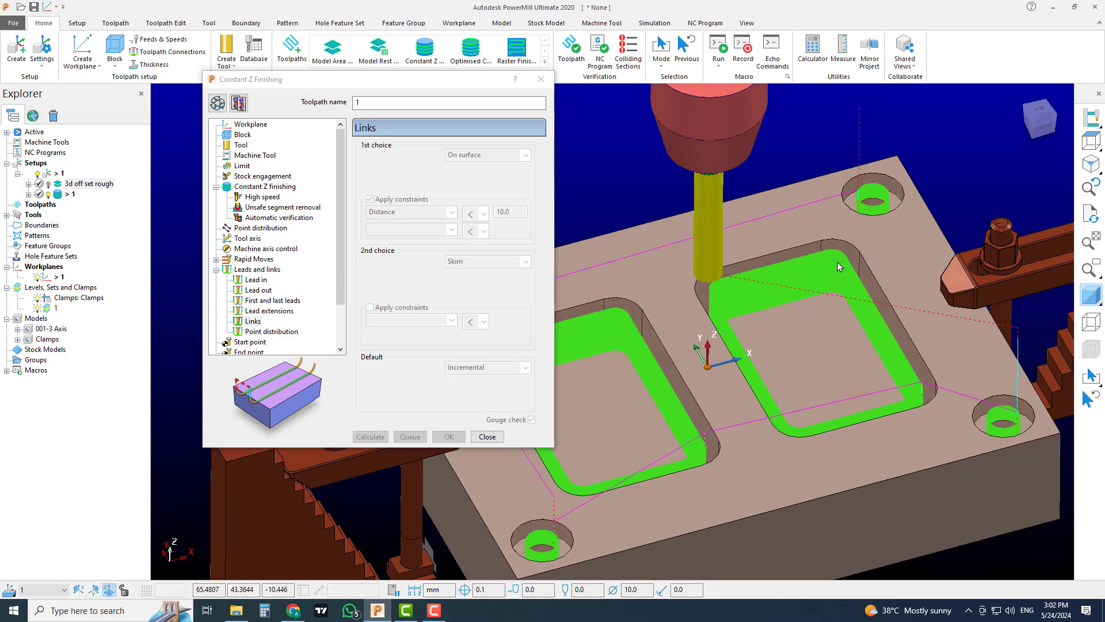
{"action": "scroll", "coordinate": [837, 262], "scroll_direction": "up", "scroll_amount": 2}
{"action": "scroll", "coordinate": [797, 357], "scroll_direction": "down", "scroll_amount": 2}
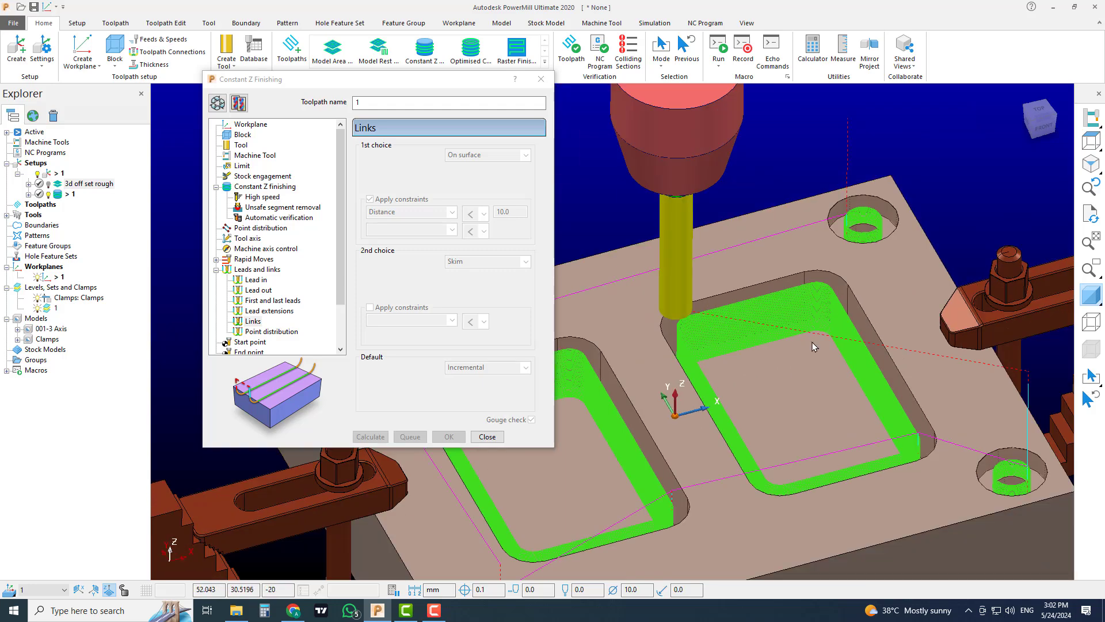
{"action": "scroll", "coordinate": [744, 347], "scroll_direction": "up", "scroll_amount": 3}
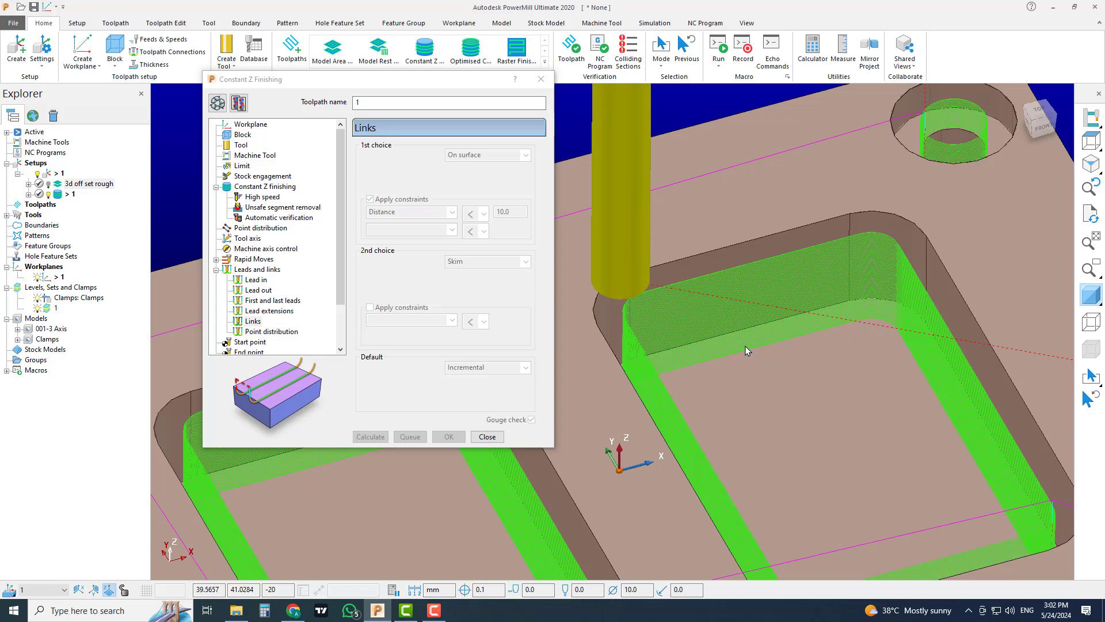
{"action": "left_click", "coordinate": [487, 437]}
Step: Examine the finishing passes in the pockets and corner holes from the front in wireframe and in shaded 3D views
{"action": "scroll", "coordinate": [671, 325], "scroll_direction": "down", "scroll_amount": 3}
{"action": "middle_click_drag", "start_coordinate": [672, 326], "coordinate": [838, 454]}
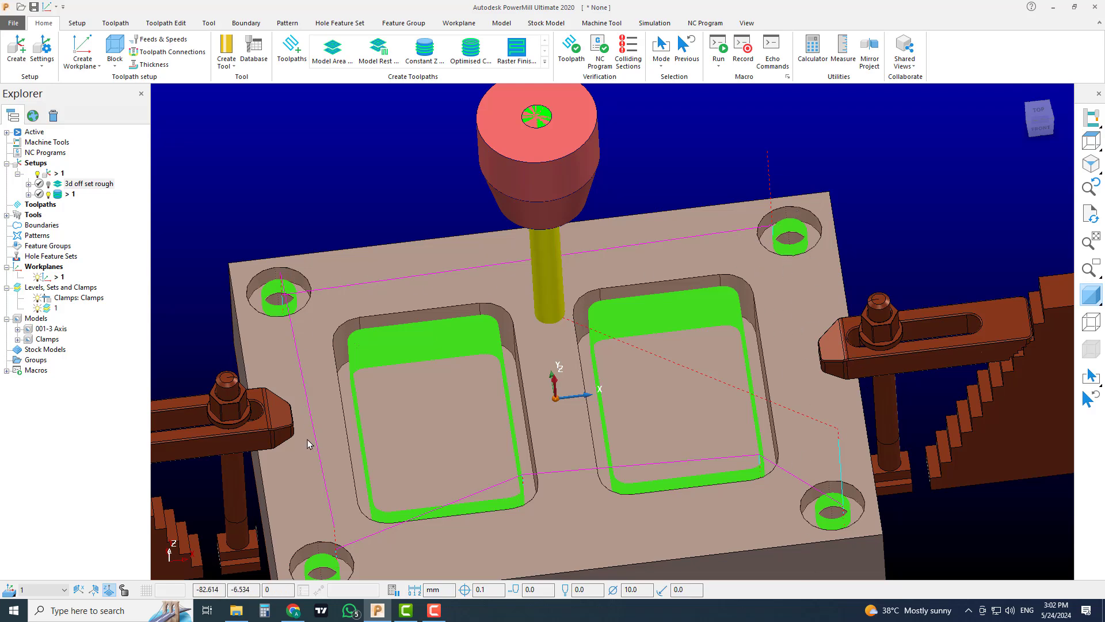
{"action": "middle_click_drag", "start_coordinate": [308, 441], "coordinate": [279, 400]}
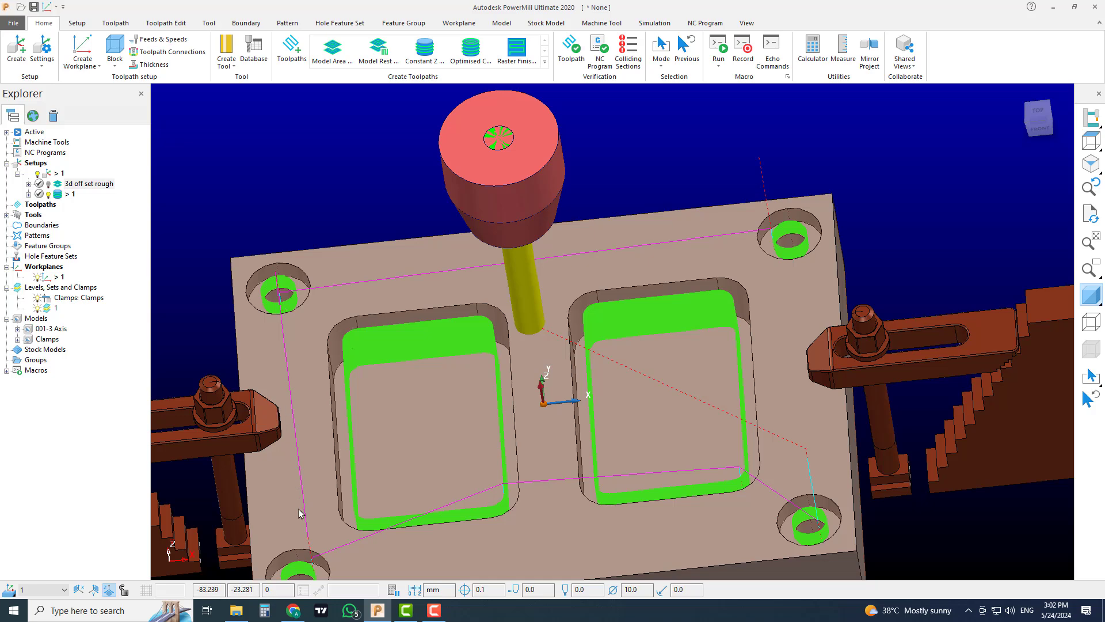
{"action": "middle_click_drag", "start_coordinate": [276, 514], "coordinate": [662, 323]}
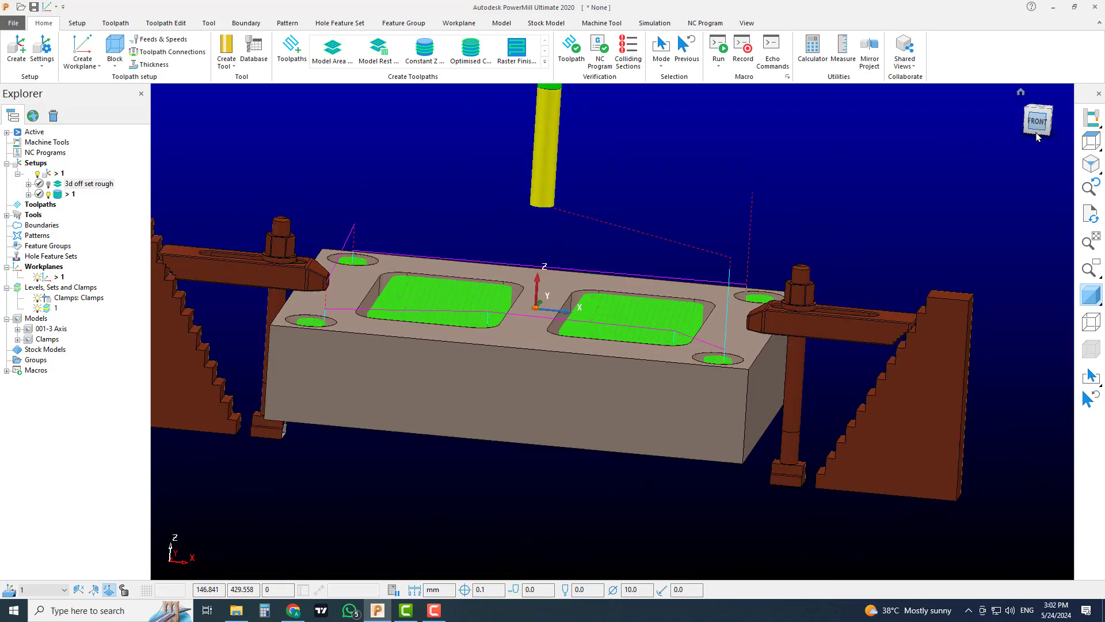
{"action": "left_click", "coordinate": [1037, 120]}
{"action": "middle_click_drag", "start_coordinate": [789, 423], "coordinate": [791, 371], "text": "shift"}
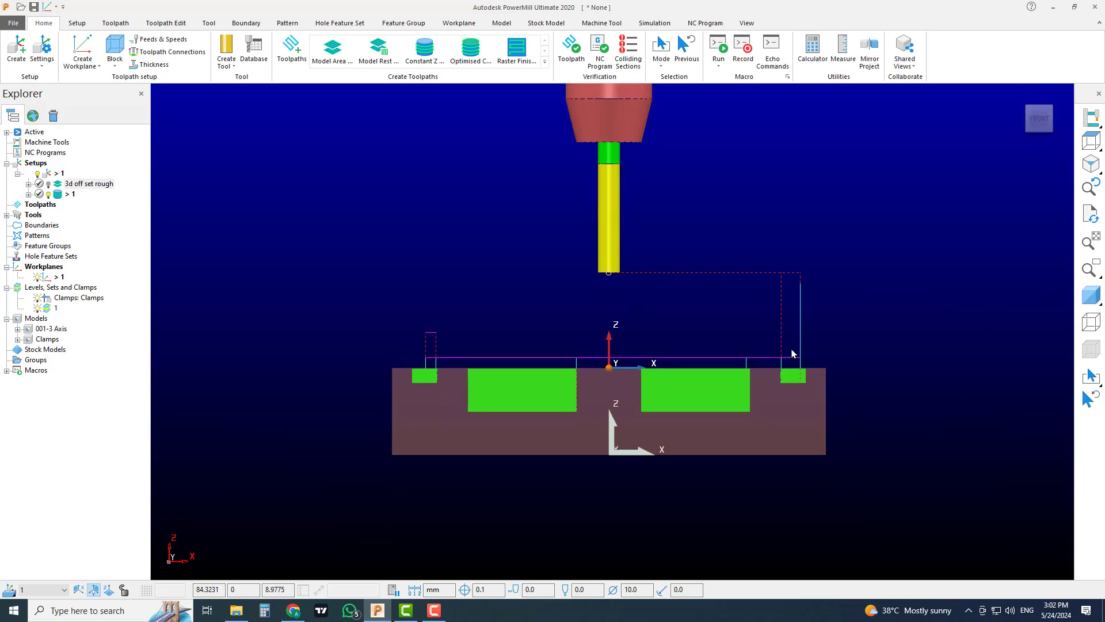
{"action": "left_click", "coordinate": [1091, 323]}
{"action": "scroll", "coordinate": [827, 431], "scroll_direction": "up", "scroll_amount": 5}
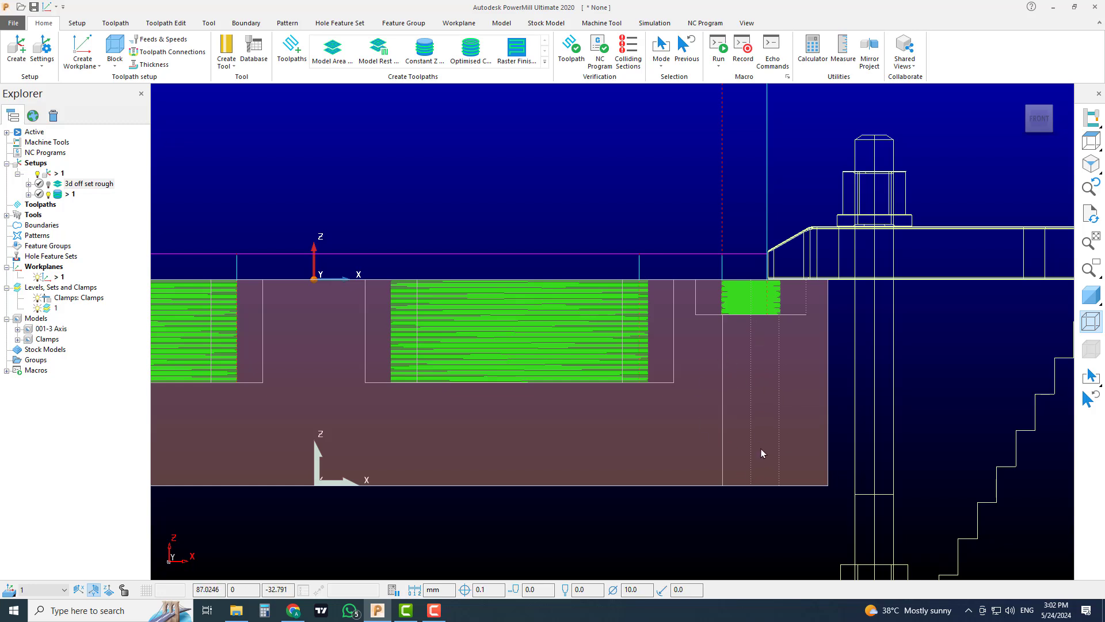
{"action": "left_click", "coordinate": [1090, 296]}
{"action": "left_click", "coordinate": [1090, 165]}
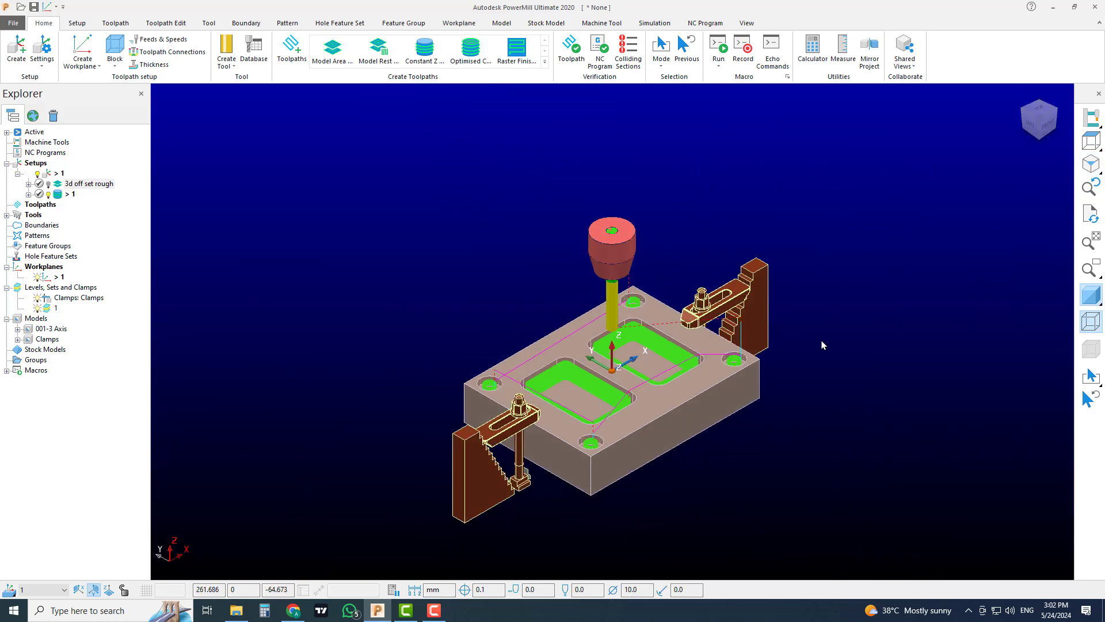
{"action": "scroll", "coordinate": [823, 348], "scroll_direction": "up", "scroll_amount": 2}
{"action": "left_click", "coordinate": [1090, 320]}
{"action": "middle_click_drag", "start_coordinate": [938, 409], "coordinate": [750, 402]}
{"action": "scroll", "coordinate": [748, 398], "scroll_direction": "up", "scroll_amount": 2}
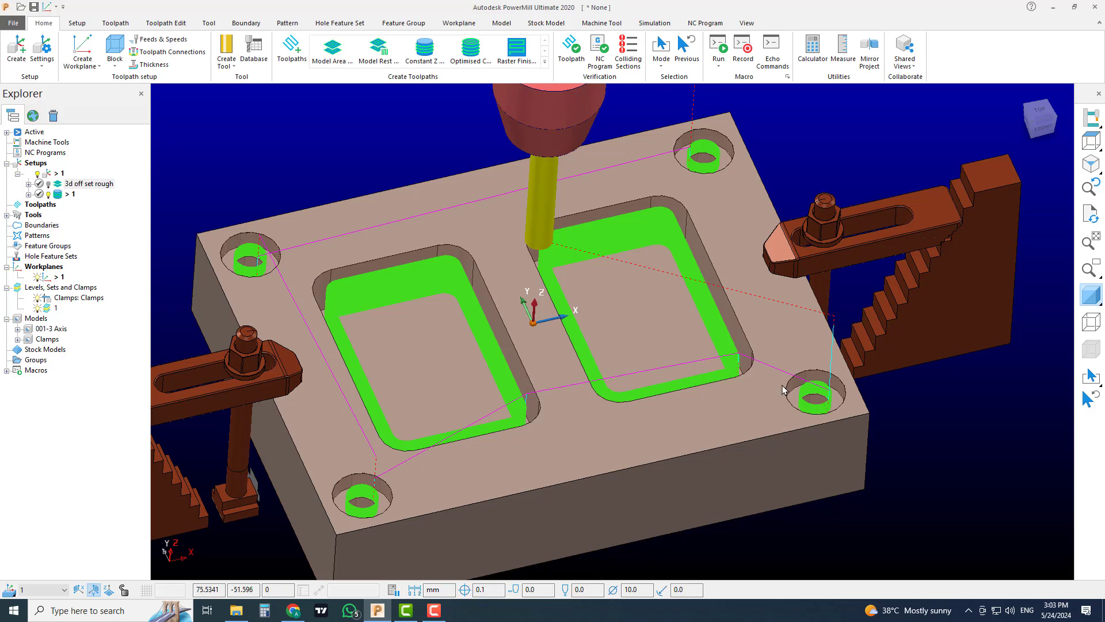
{"action": "scroll", "coordinate": [641, 323], "scroll_direction": "up", "scroll_amount": 2}
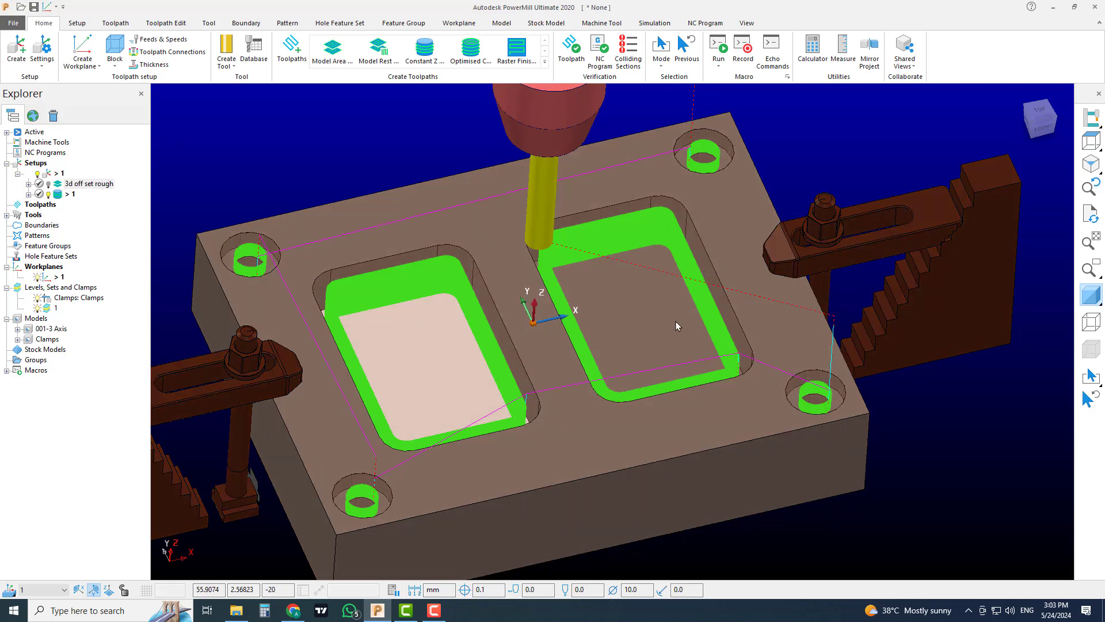
Step: Rename the Constant Z toolpath as wall finishing and deactivate it
{"action": "left_click", "coordinate": [68, 195]}
{"action": "key", "text": "F2"}
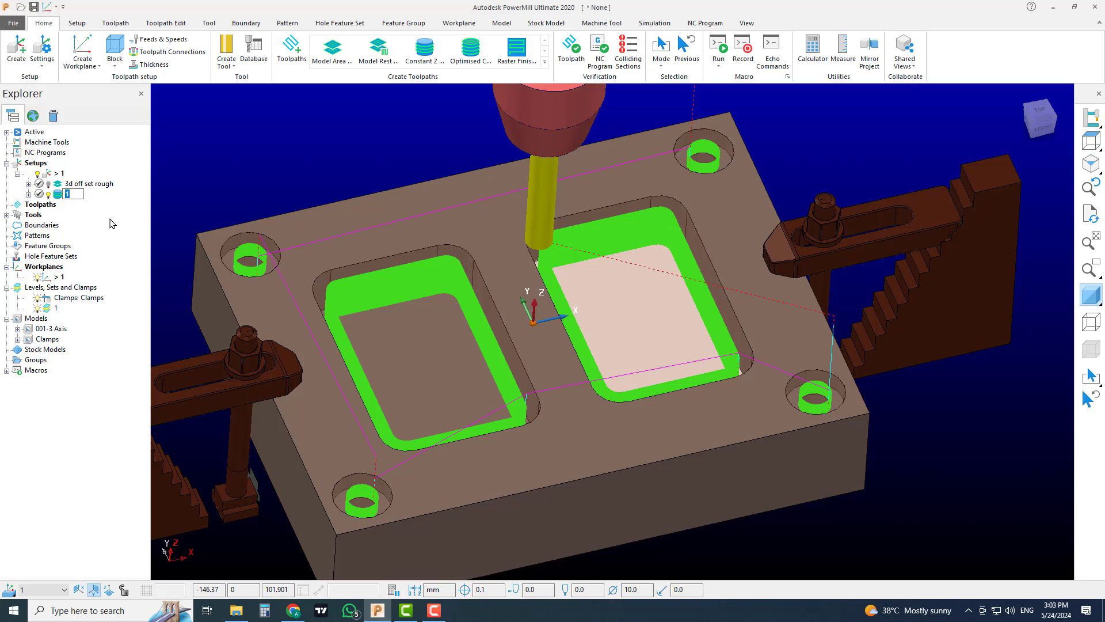
{"action": "type", "text": "wall finishing"}
{"action": "key", "text": "Return"}
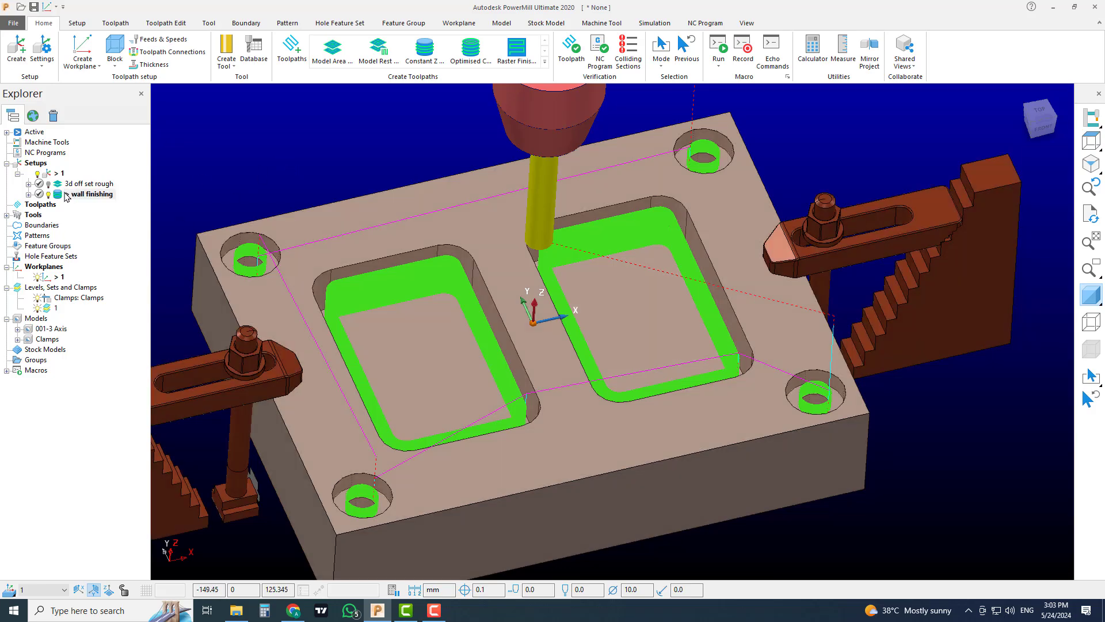
{"action": "double_click", "coordinate": [65, 194]}
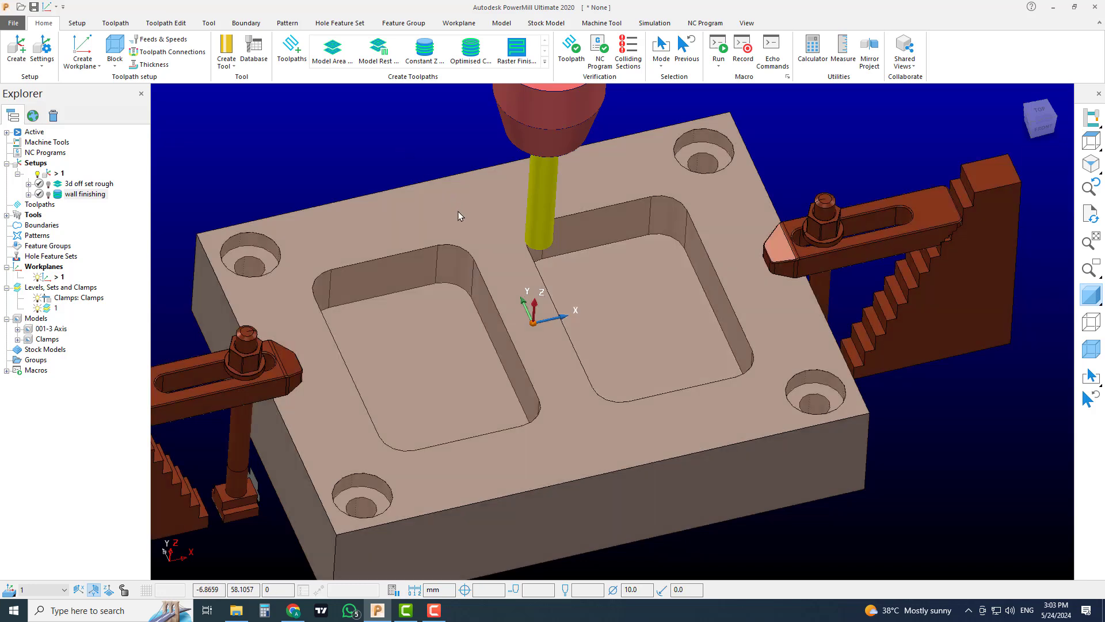
Step: Create a user defined boundary from the plate's top face and accept it
{"action": "right_click", "coordinate": [38, 229]}
{"action": "mouse_move", "coordinate": [109, 298]}
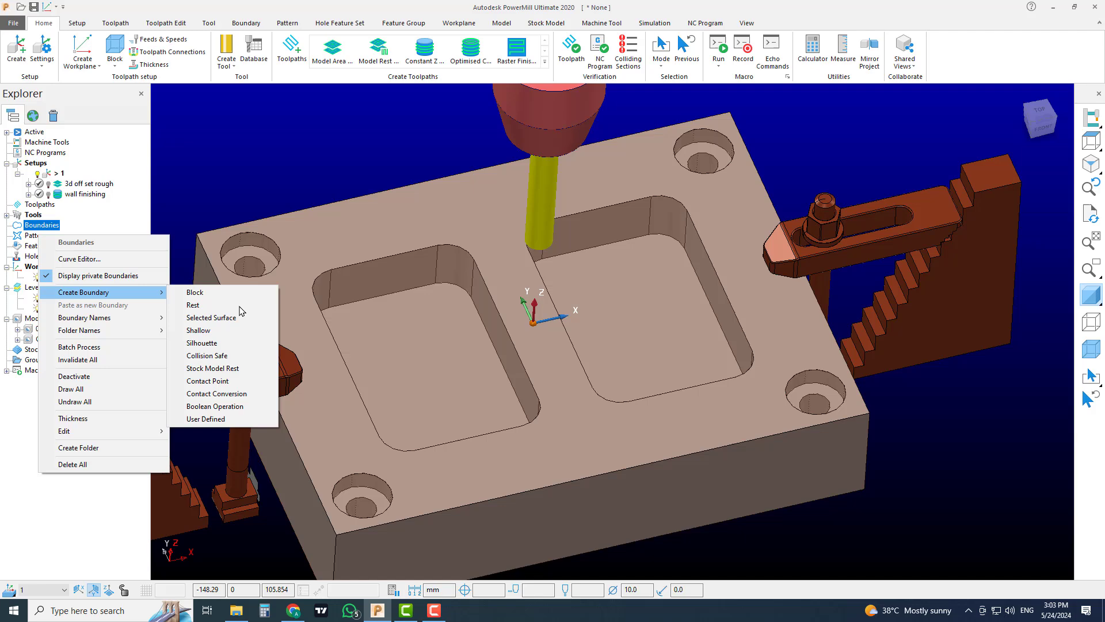
{"action": "left_click", "coordinate": [236, 420]}
{"action": "left_click", "coordinate": [241, 235]}
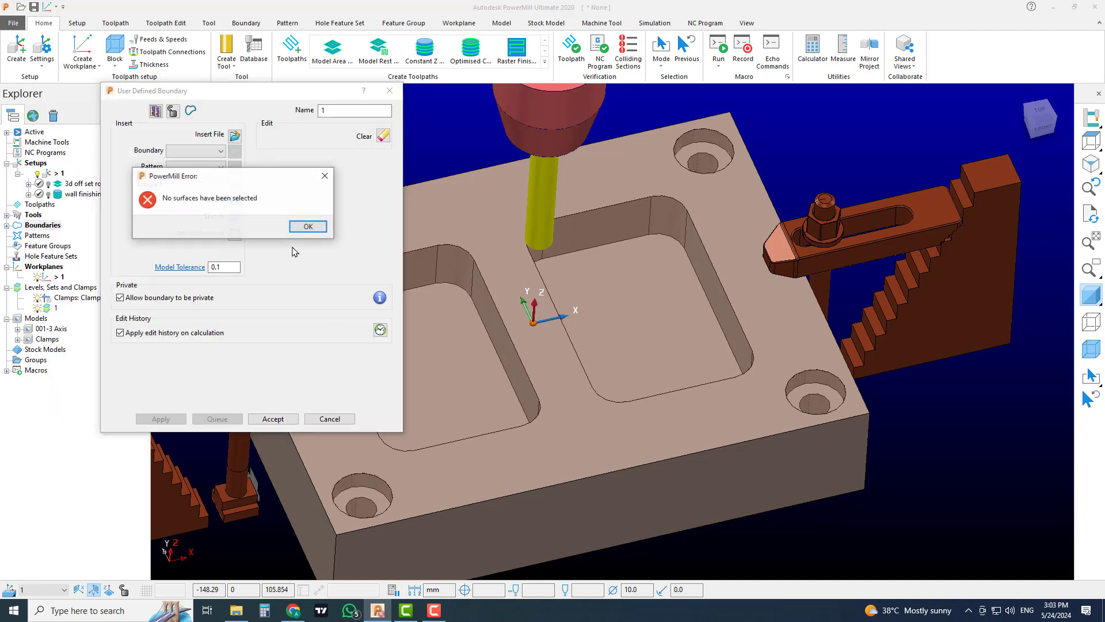
{"action": "left_click", "coordinate": [308, 226]}
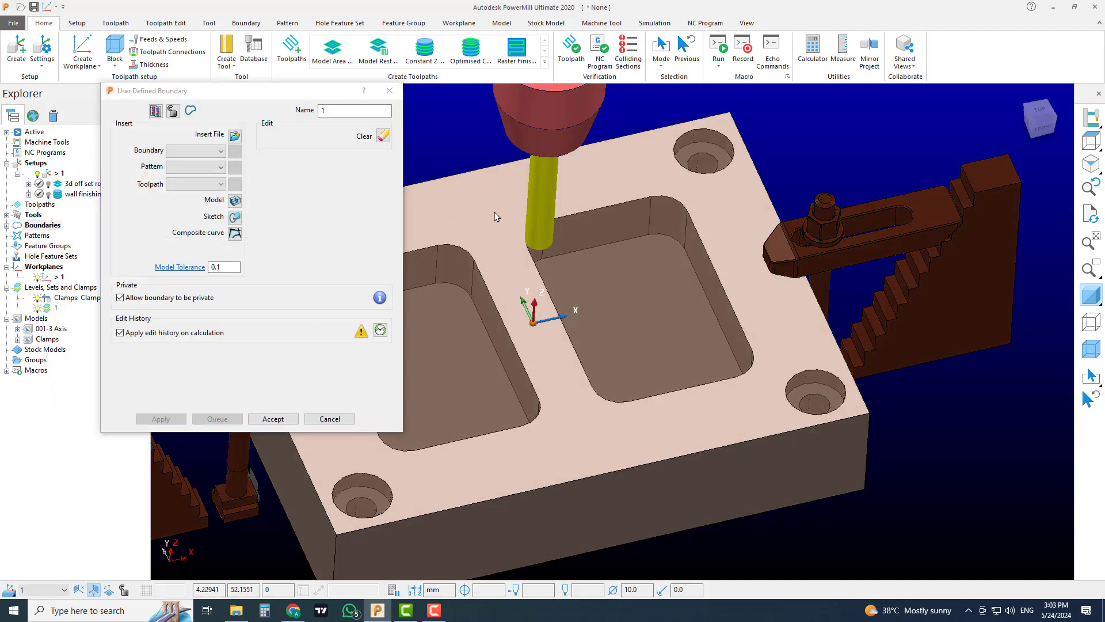
{"action": "left_click", "coordinate": [235, 200]}
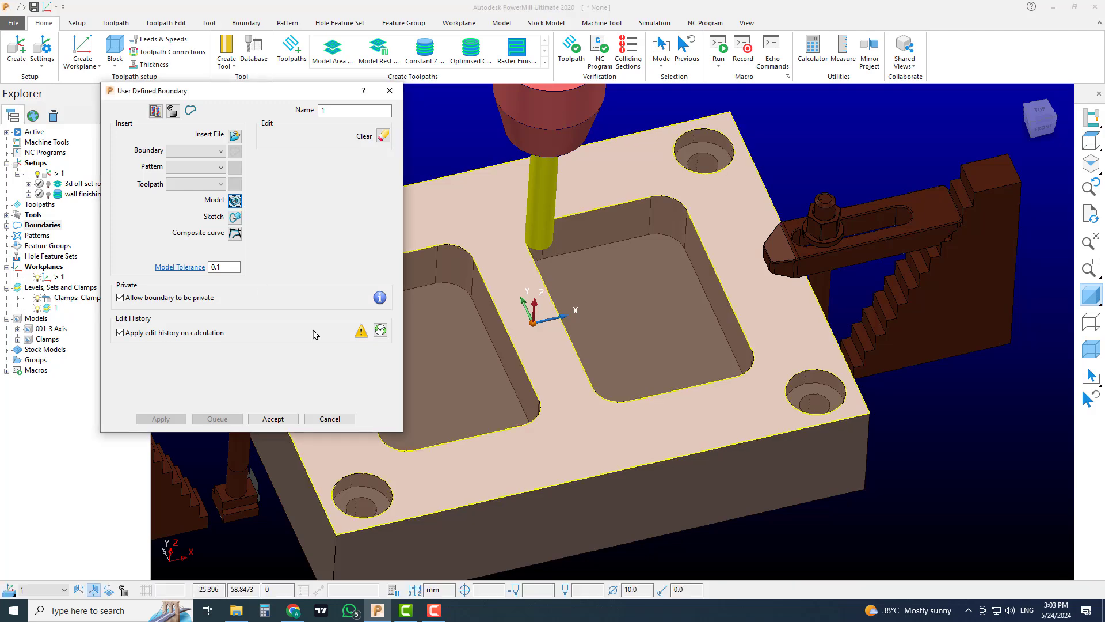
{"action": "left_click", "coordinate": [282, 415]}
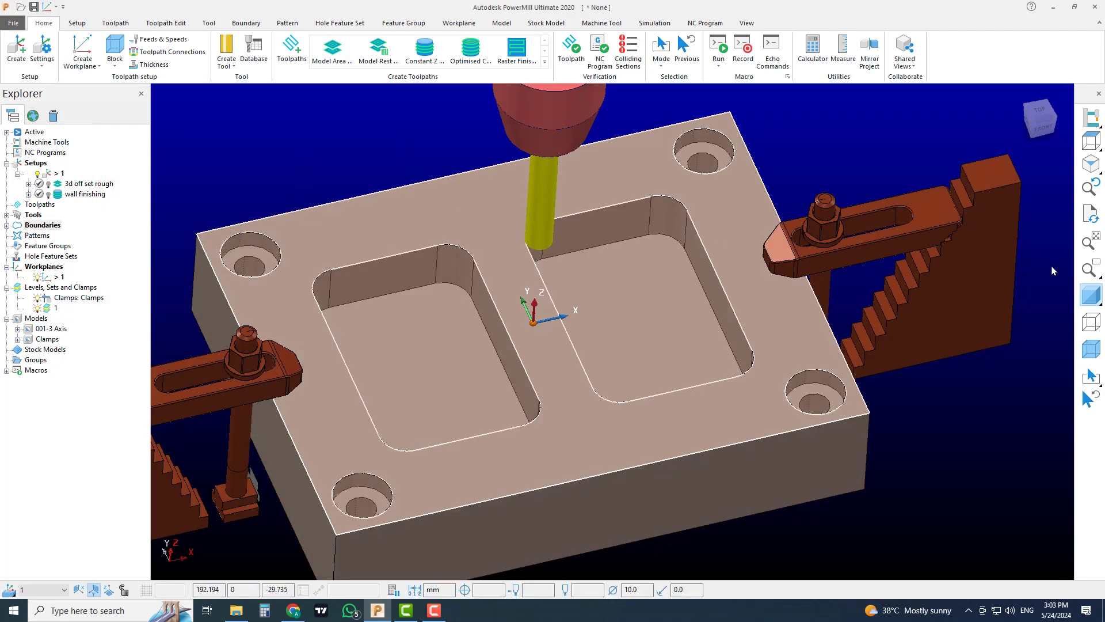
Step: Delete the plate's outer outline and the four corner-hole circles from the boundary, keeping the two pocket outlines
{"action": "left_click", "coordinate": [1086, 298]}
{"action": "middle_click_drag", "start_coordinate": [952, 362], "coordinate": [922, 396]}
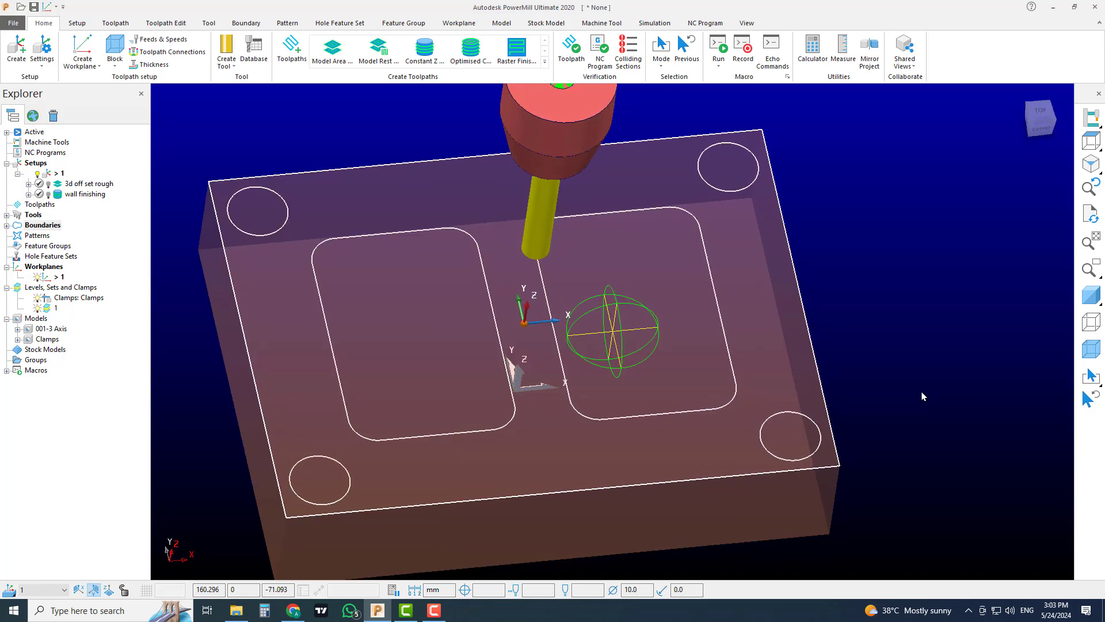
{"action": "left_click_drag", "start_coordinate": [913, 363], "coordinate": [770, 494]}
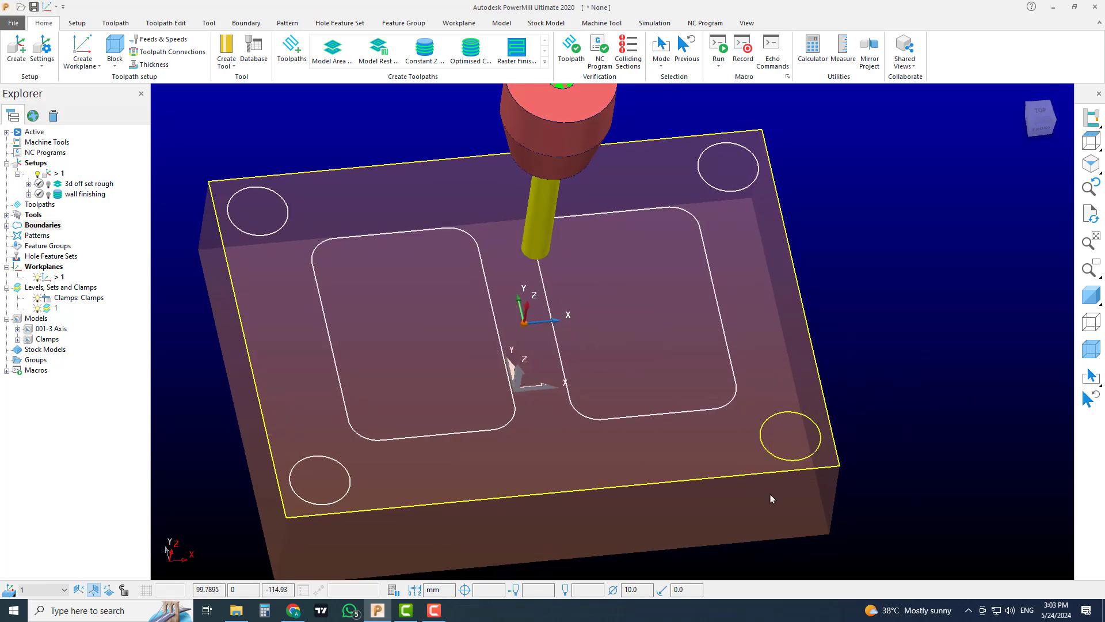
{"action": "key", "text": "Delete"}
{"action": "left_click_drag", "start_coordinate": [805, 134], "coordinate": [731, 180]}
{"action": "key", "text": "Delete"}
{"action": "left_click_drag", "start_coordinate": [313, 189], "coordinate": [260, 229]}
{"action": "key", "text": "Delete"}
{"action": "left_click_drag", "start_coordinate": [295, 428], "coordinate": [331, 506]}
{"action": "key", "text": "Delete"}
{"action": "left_click", "coordinate": [1091, 295]}
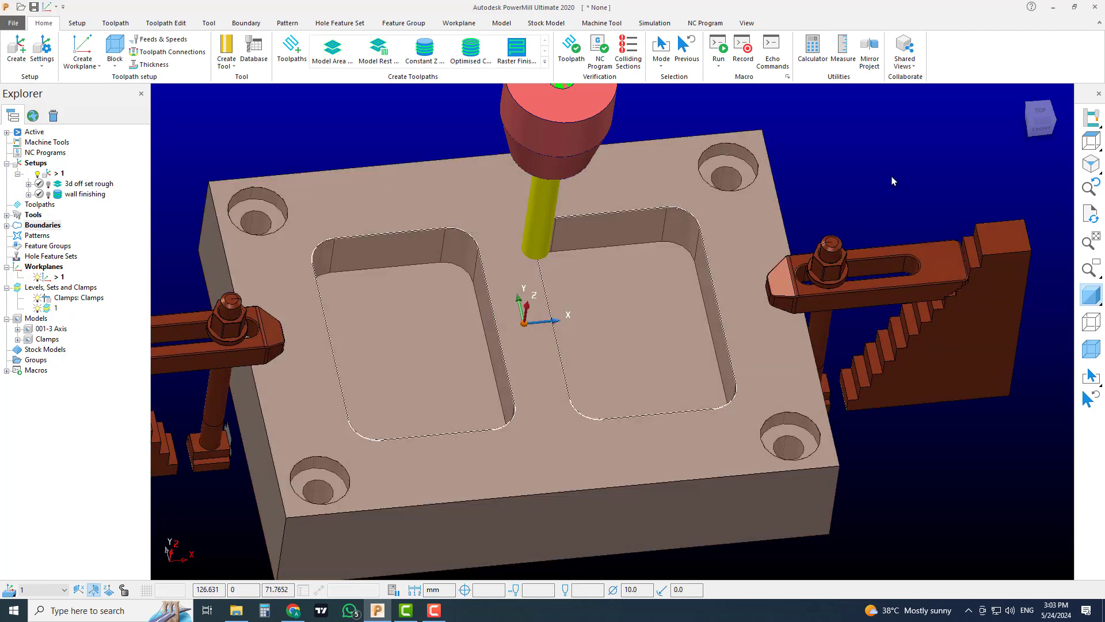
{"action": "middle_click_drag", "start_coordinate": [891, 181], "coordinate": [727, 277]}
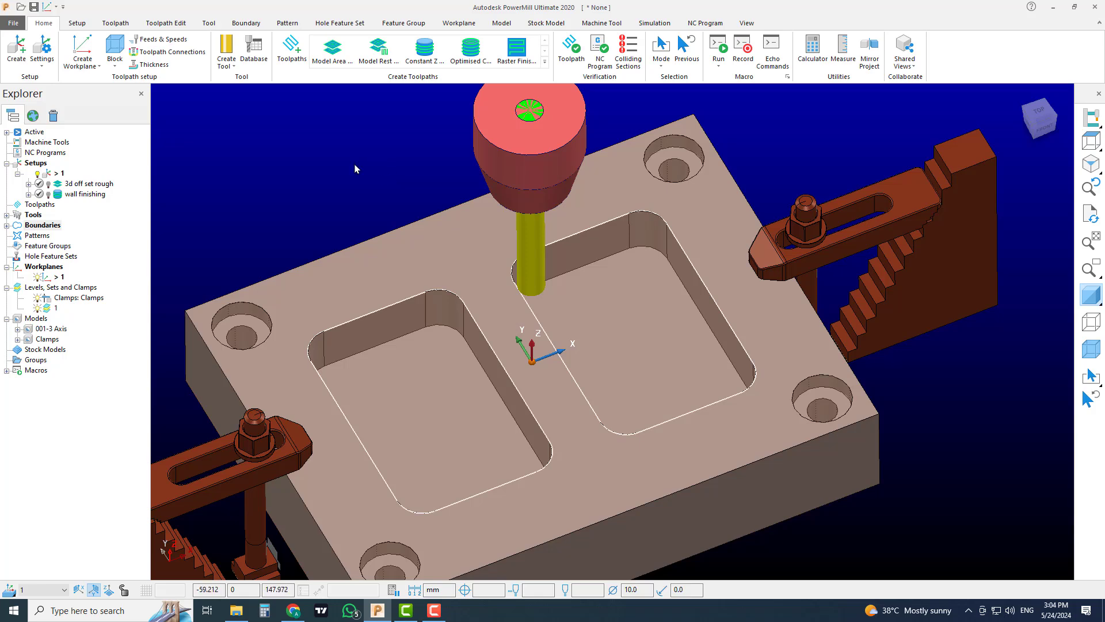
Step: Start an Offset Flat Finishing toolpath with approaches from outside switched off and the cut direction set to Climb
{"action": "left_click", "coordinate": [295, 50]}
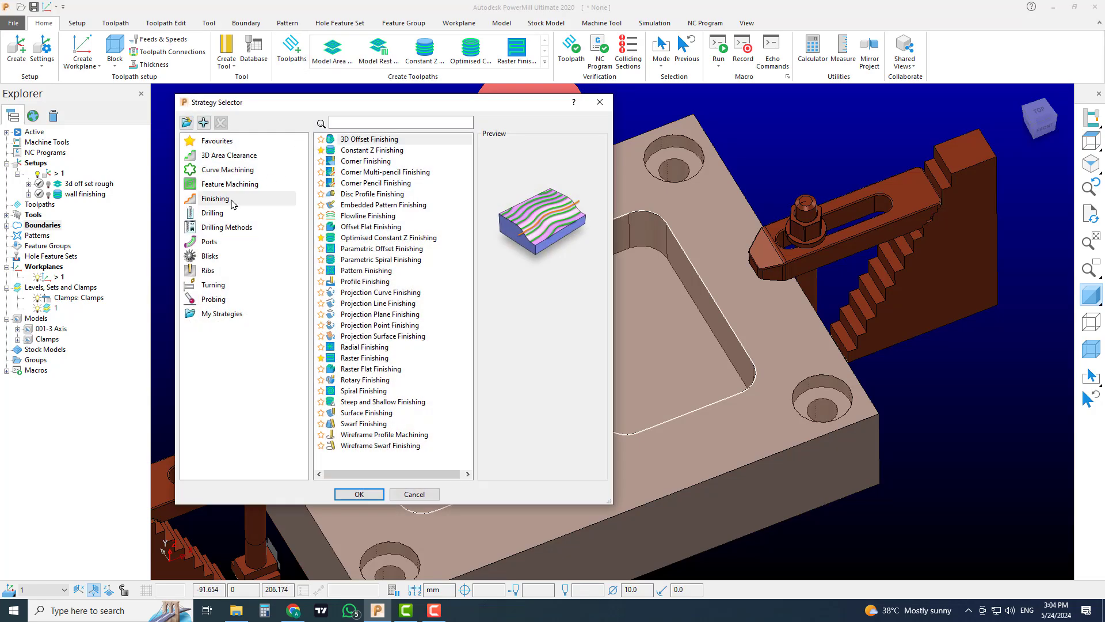
{"action": "left_click", "coordinate": [230, 205]}
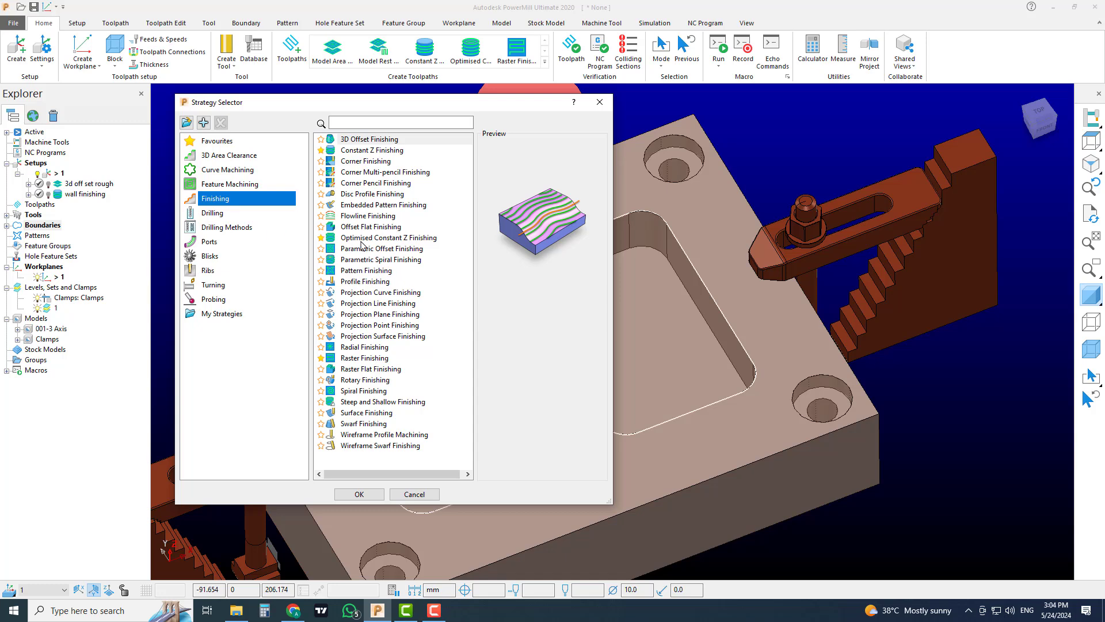
{"action": "left_click", "coordinate": [342, 229]}
{"action": "left_click", "coordinate": [371, 490]}
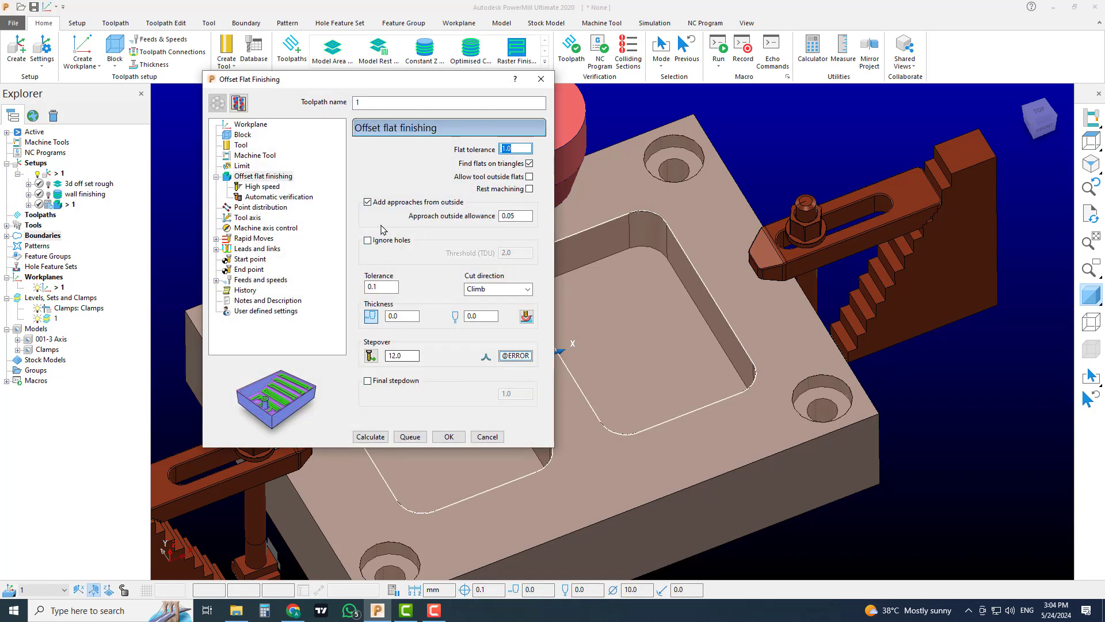
{"action": "left_click", "coordinate": [369, 202]}
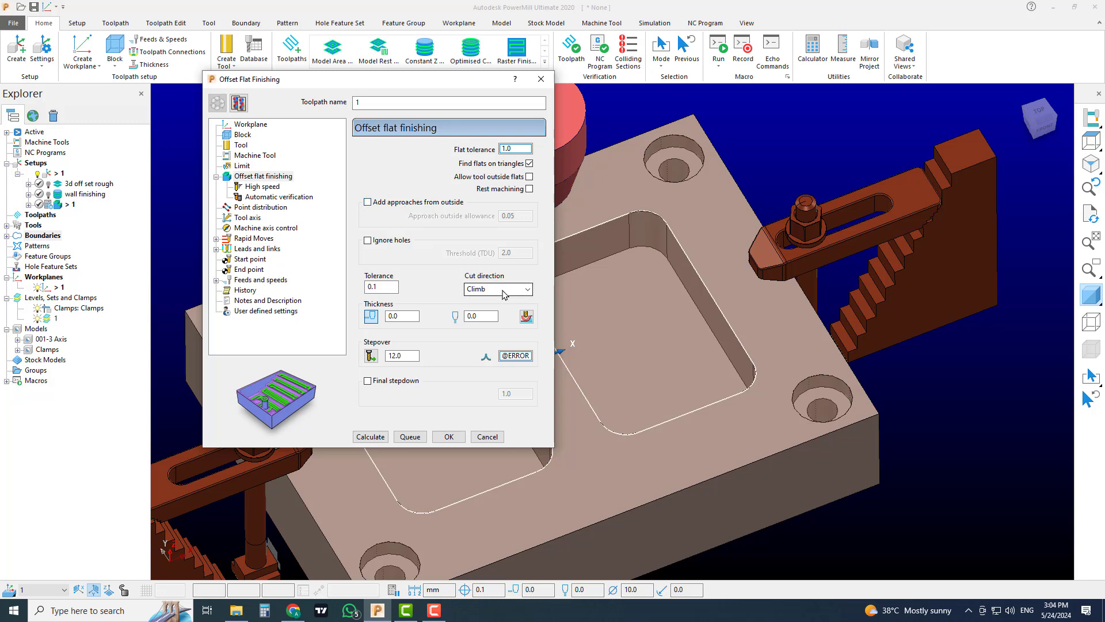
{"action": "left_click", "coordinate": [483, 288]}
{"action": "left_click", "coordinate": [482, 300]}
Step: Set the stepover of the Offset Flat Finishing toolpath to 2.0 mm
{"action": "left_click", "coordinate": [403, 355]}
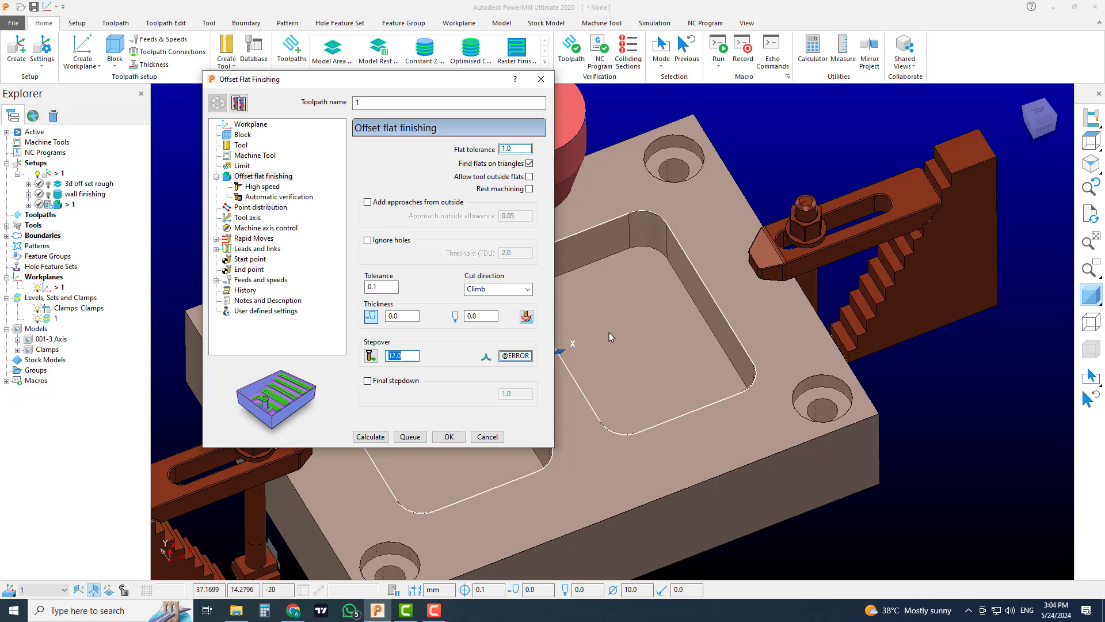
{"action": "type", "text": "1"}
{"action": "key", "text": "Return"}
{"action": "key", "text": "Return"}
{"action": "type", "text": "2"}
{"action": "key", "text": "Return"}
Step: Calculate the Offset Flat Finishing toolpath with Smooth high-speed links, check its boundary limit and close its settings
{"action": "left_click", "coordinate": [266, 186]}
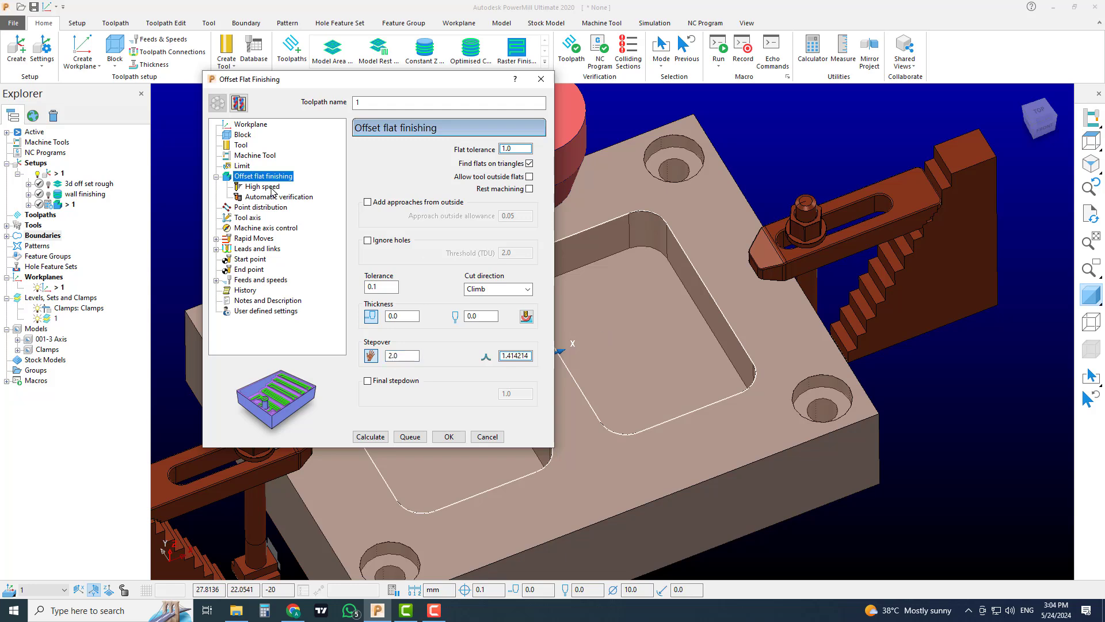
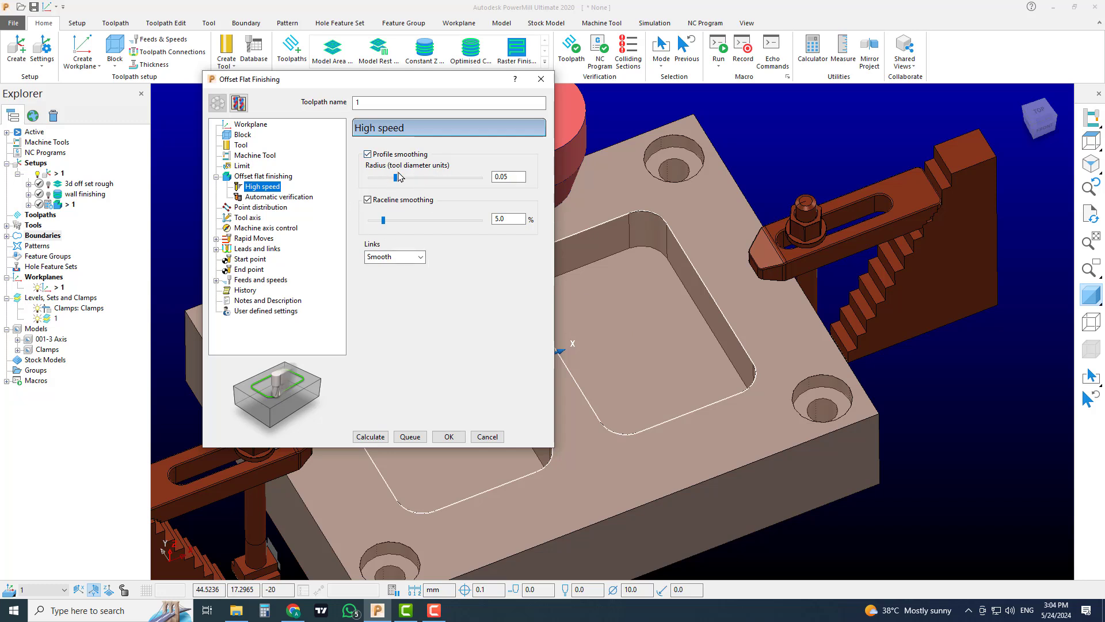
{"action": "left_click", "coordinate": [416, 255]}
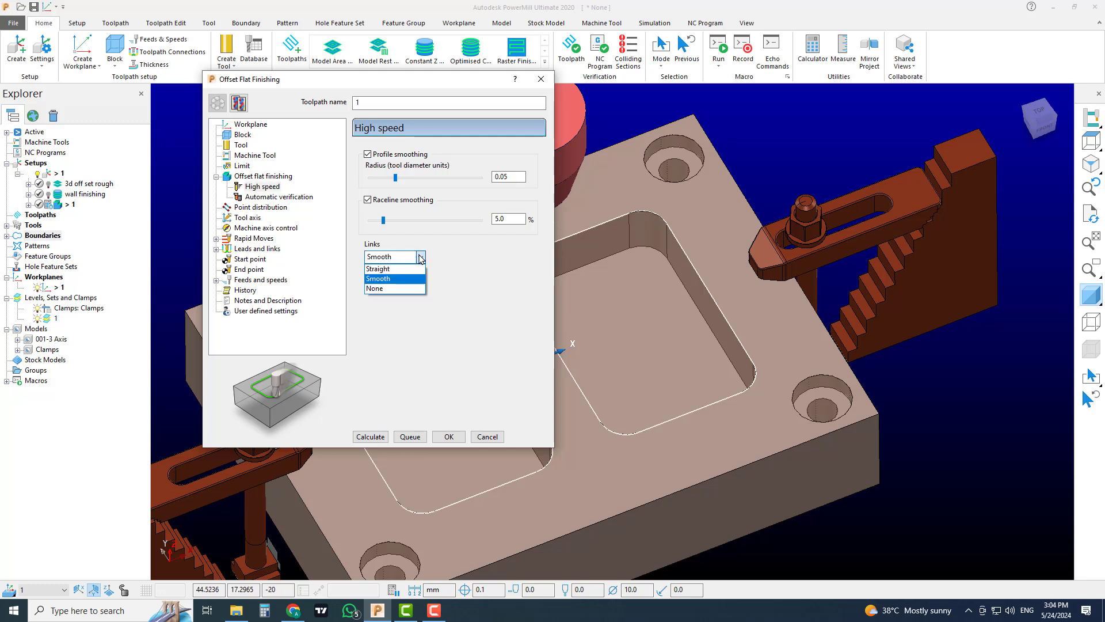
{"action": "left_click", "coordinate": [397, 279]}
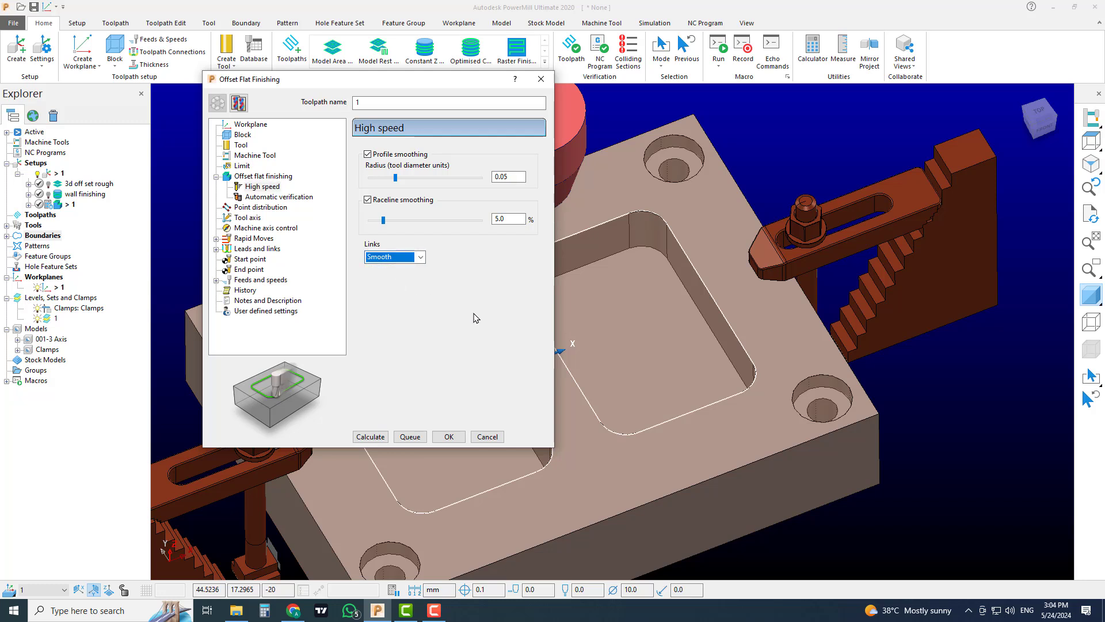
{"action": "left_click", "coordinate": [377, 437]}
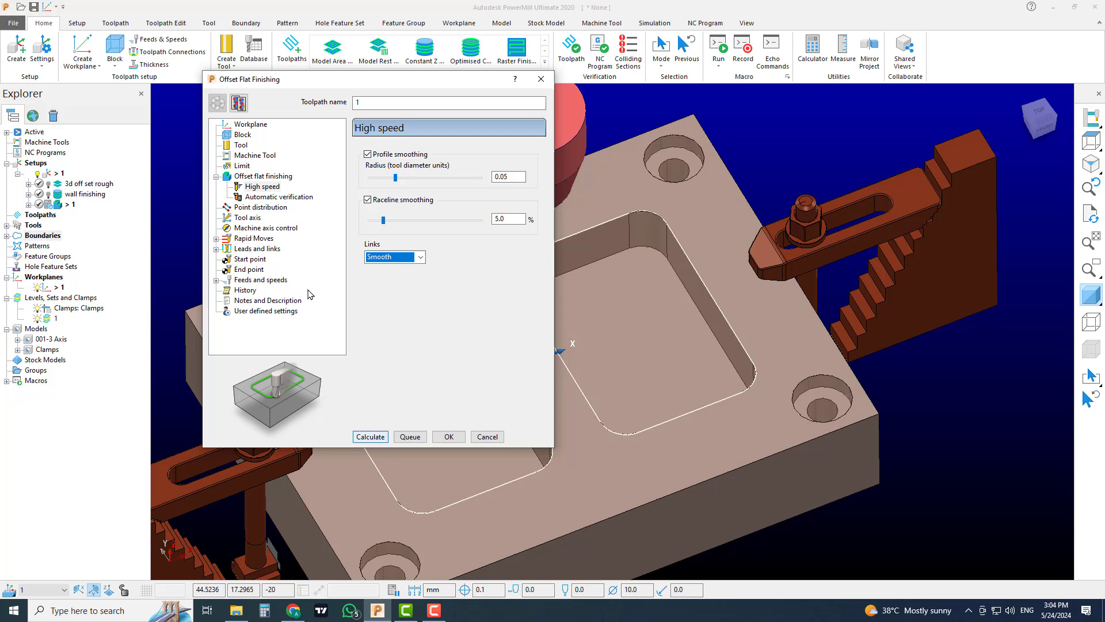
{"action": "left_click", "coordinate": [247, 166]}
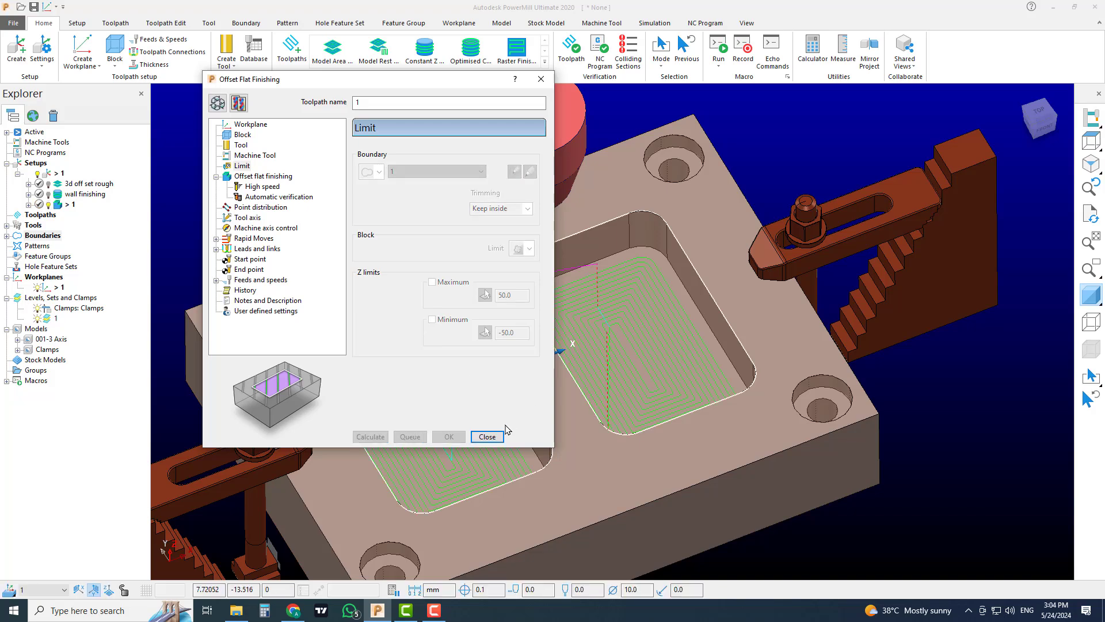
{"action": "left_click", "coordinate": [487, 437]}
Step: Rename the new offset flat toolpath as floor finishing
{"action": "middle_click_drag", "start_coordinate": [688, 335], "coordinate": [671, 319]}
{"action": "scroll", "coordinate": [593, 392], "scroll_direction": "up", "scroll_amount": 3}
{"action": "scroll", "coordinate": [638, 357], "scroll_direction": "down", "scroll_amount": 4}
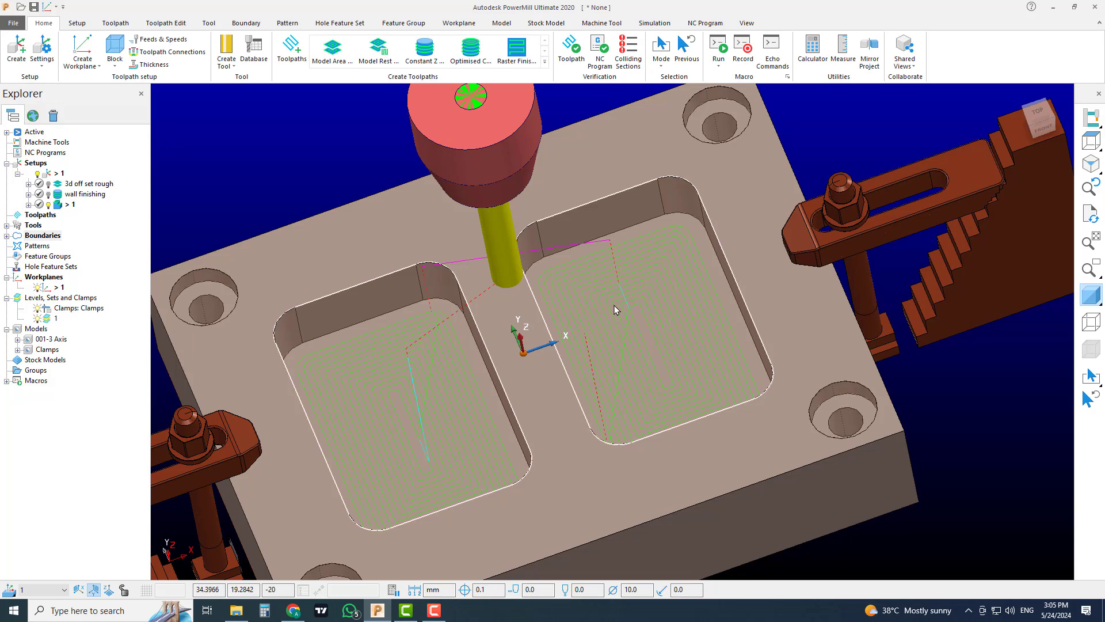
{"action": "scroll", "coordinate": [533, 305], "scroll_direction": "down", "scroll_amount": 3}
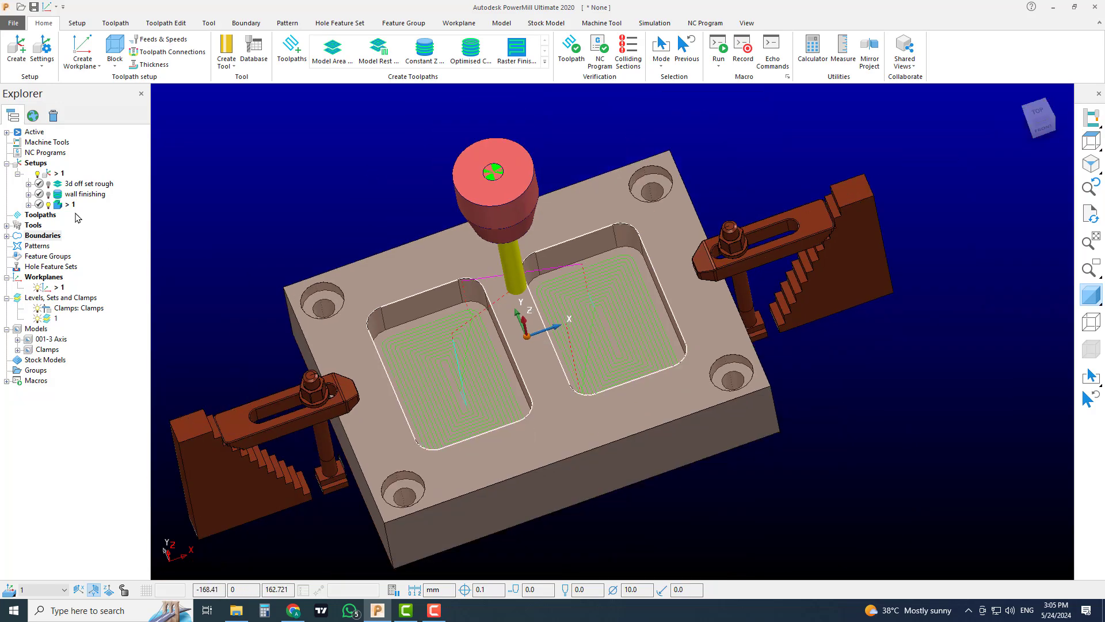
{"action": "left_click", "coordinate": [69, 205]}
{"action": "type", "text": "floor finishin"}
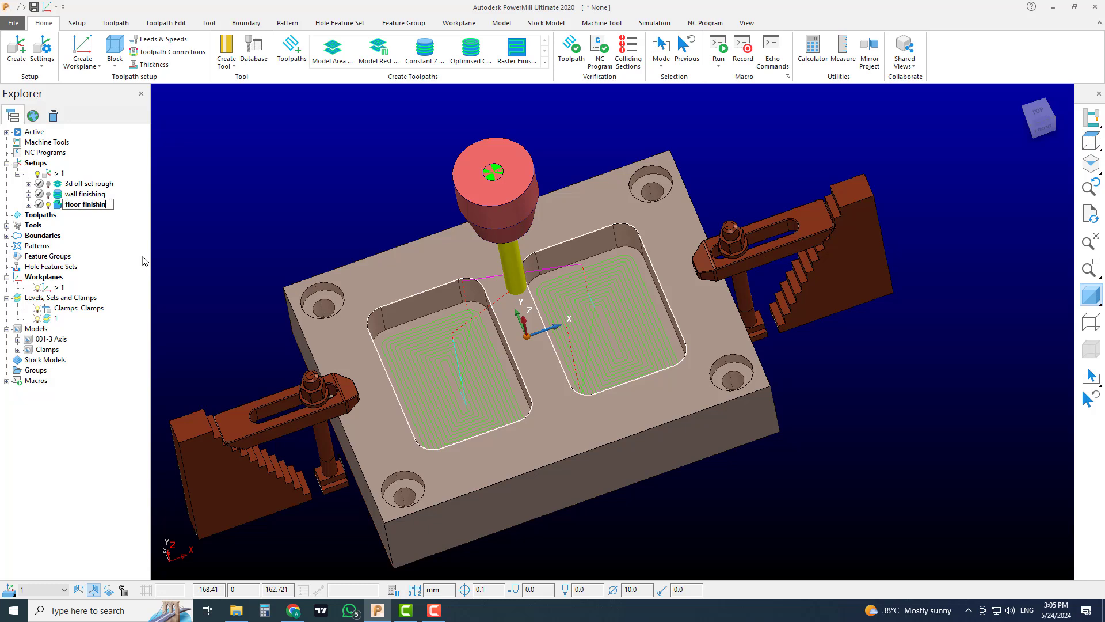
{"action": "type", "text": "g"}
{"action": "key", "text": "Return"}
{"action": "left_click", "coordinate": [230, 213]}
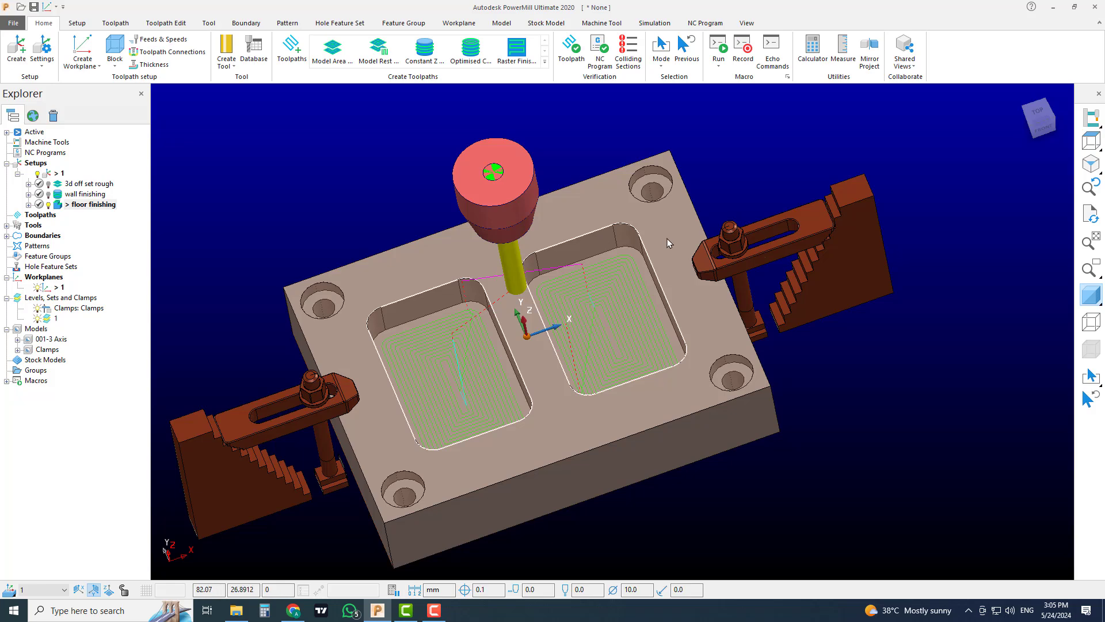
Step: Compare the corner holes' machining by activating the wall finishing toolpath and reactivating floor finishing
{"action": "scroll", "coordinate": [657, 245], "scroll_direction": "up", "scroll_amount": 5}
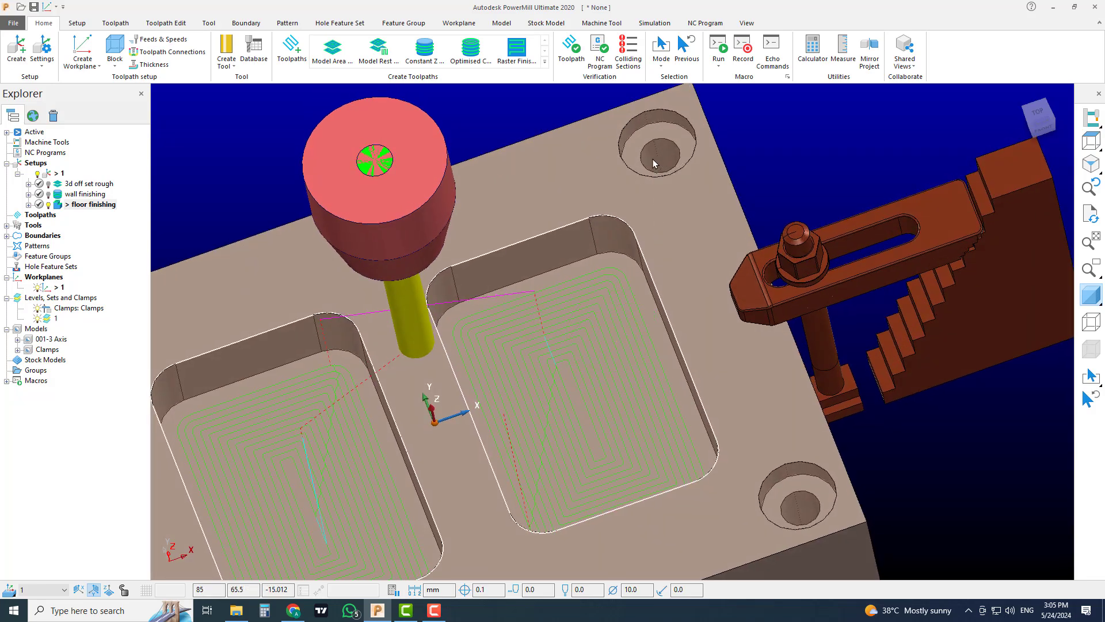
{"action": "scroll", "coordinate": [674, 173], "scroll_direction": "down", "scroll_amount": 5}
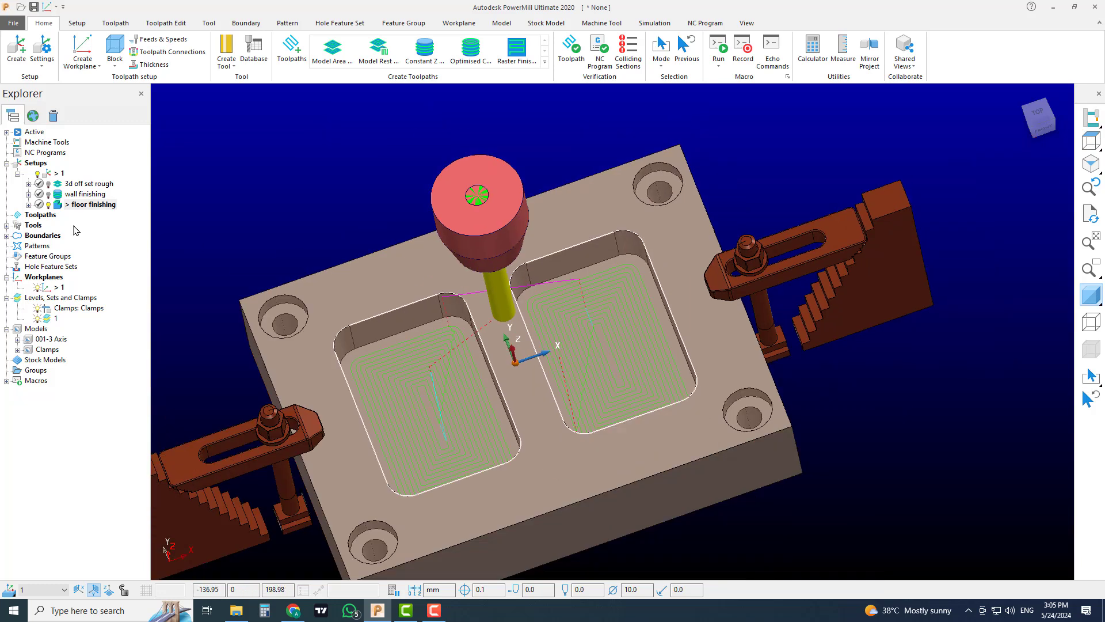
{"action": "double_click", "coordinate": [69, 194]}
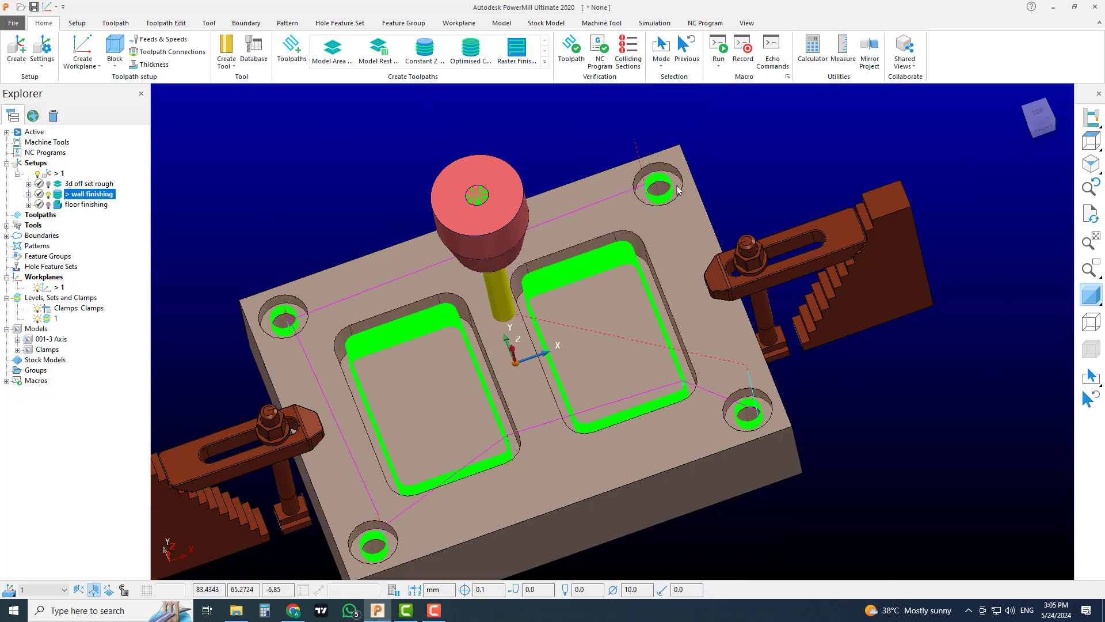
{"action": "double_click", "coordinate": [60, 204]}
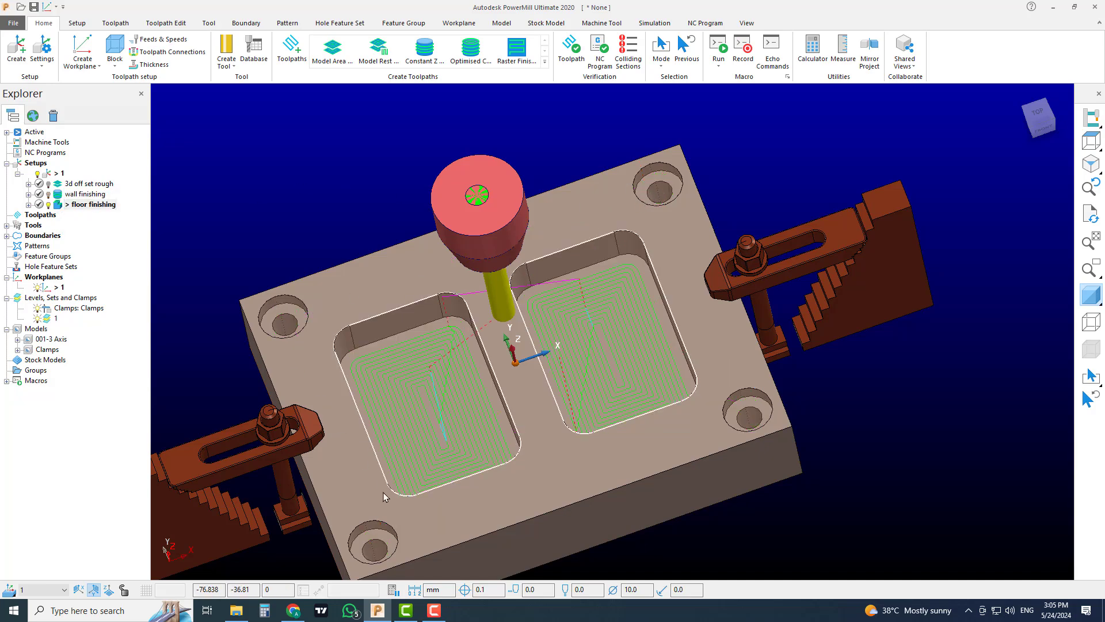
{"action": "middle_click_drag", "start_coordinate": [755, 407], "coordinate": [504, 375]}
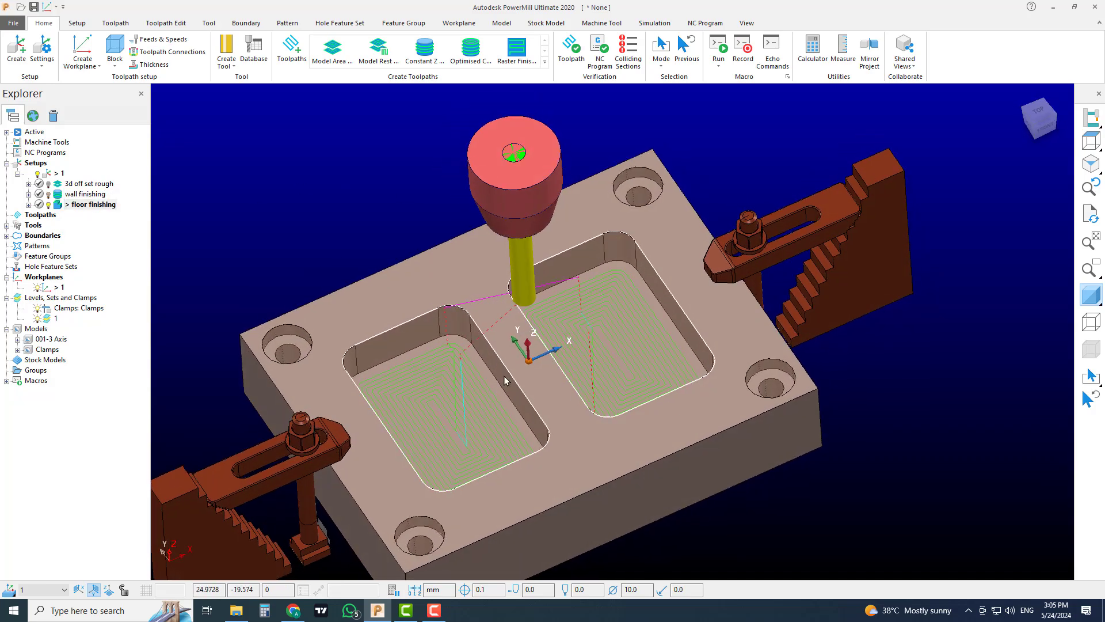
Step: Create a new hole feature set
{"action": "left_click", "coordinate": [6, 278]}
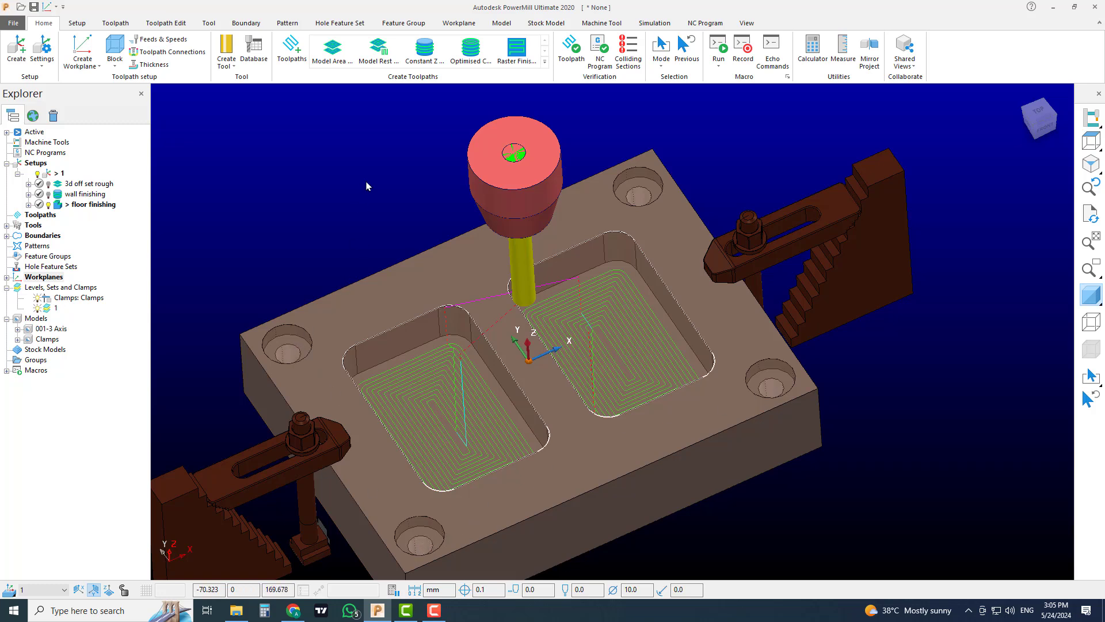
{"action": "right_click", "coordinate": [70, 268]}
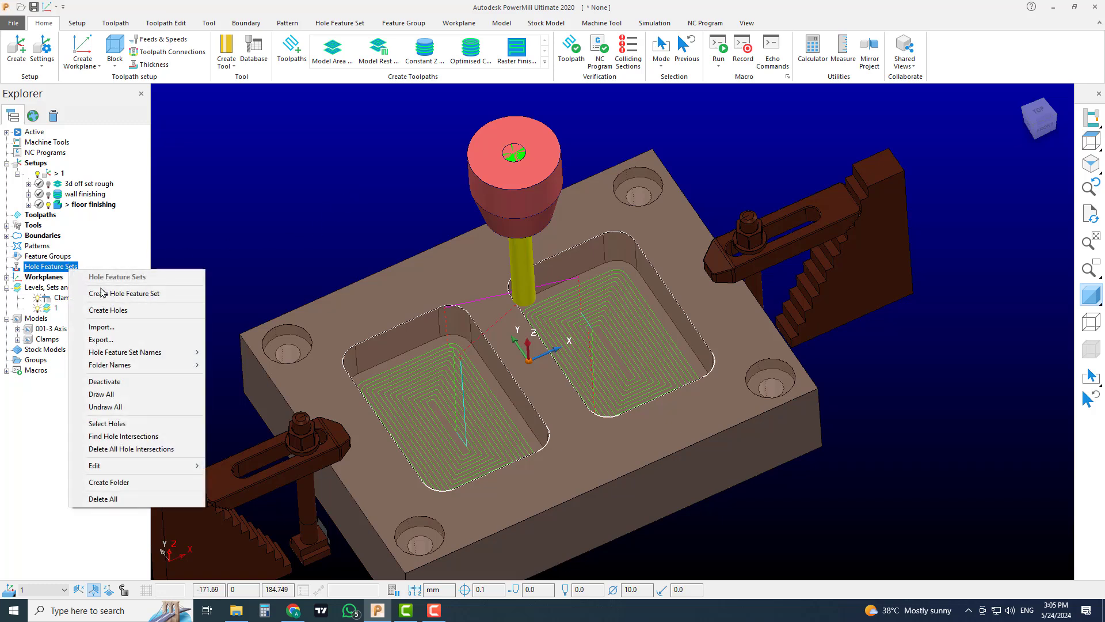
{"action": "left_click", "coordinate": [101, 293]}
{"action": "left_click", "coordinate": [7, 267]}
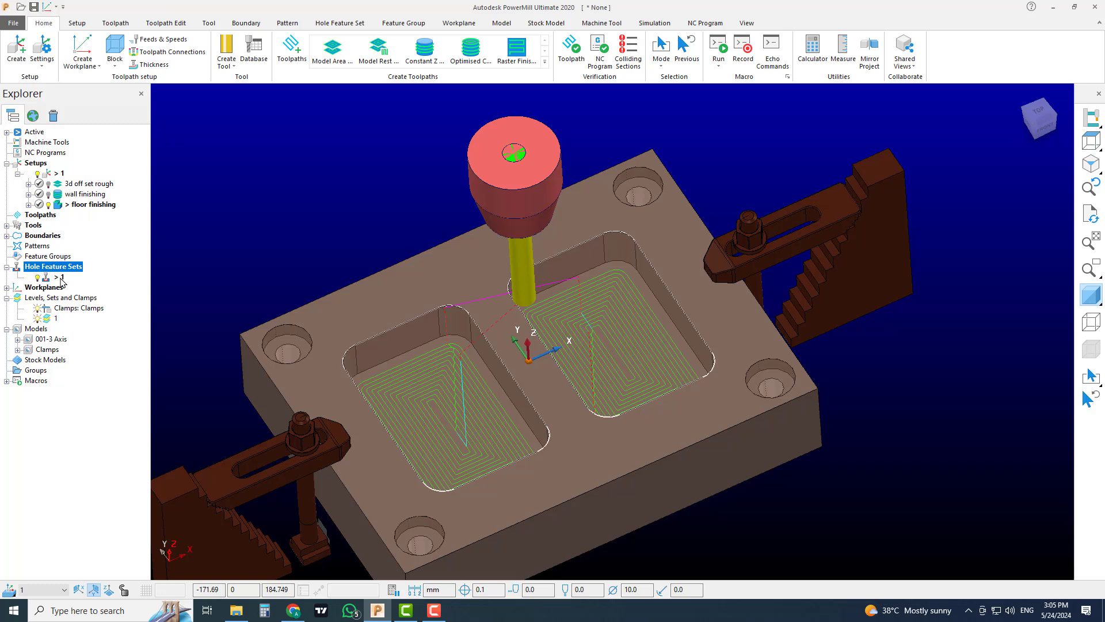
{"action": "right_click", "coordinate": [60, 279]}
{"action": "left_click", "coordinate": [347, 188]}
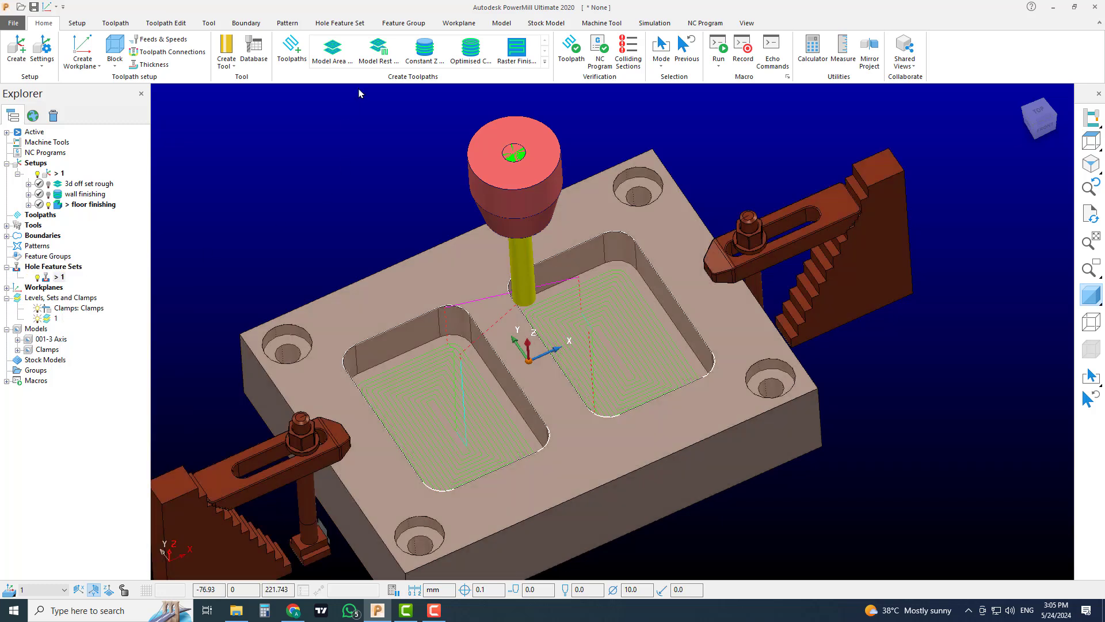
Step: Create compound holes from the selected plate model, grouped by axis with 0.1 tolerance, and close the hole creation settings
{"action": "left_click", "coordinate": [339, 23]}
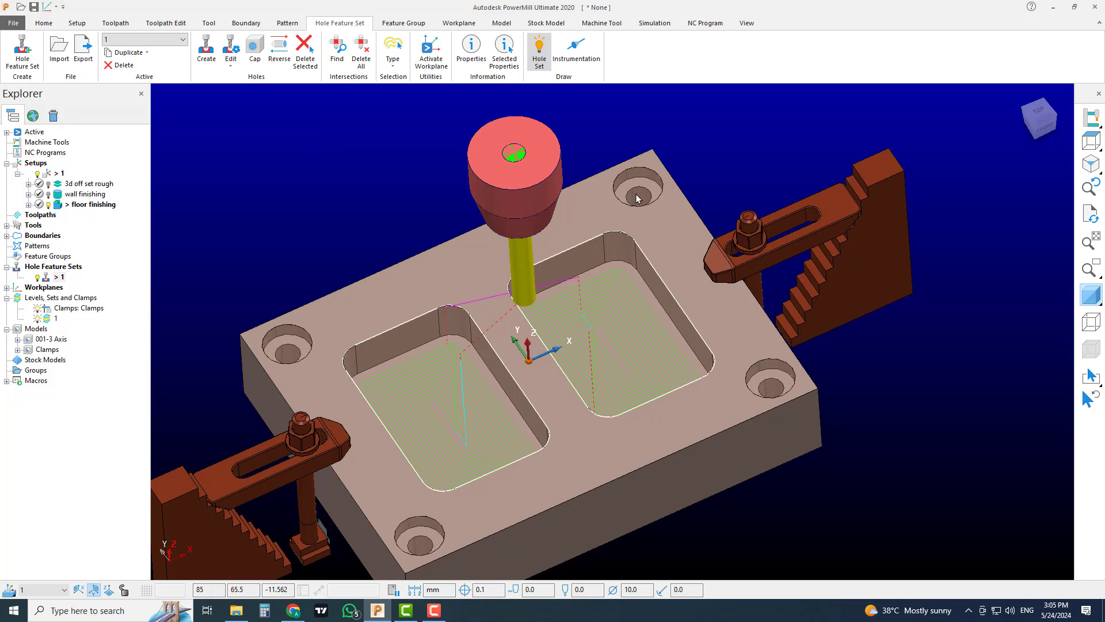
{"action": "left_click", "coordinate": [766, 385]}
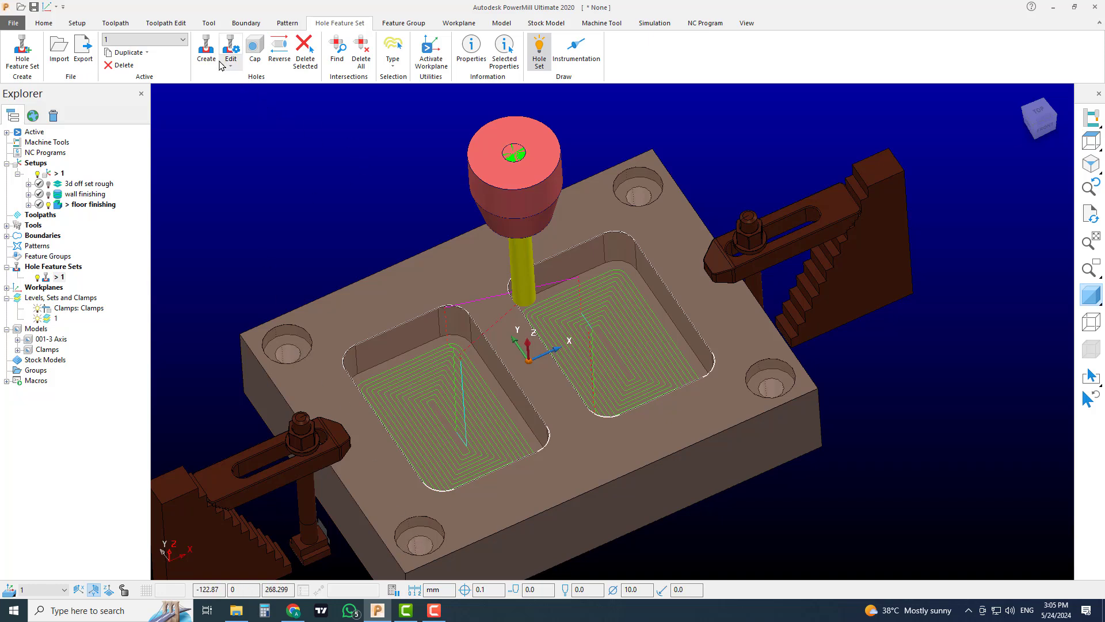
{"action": "left_click", "coordinate": [206, 49]}
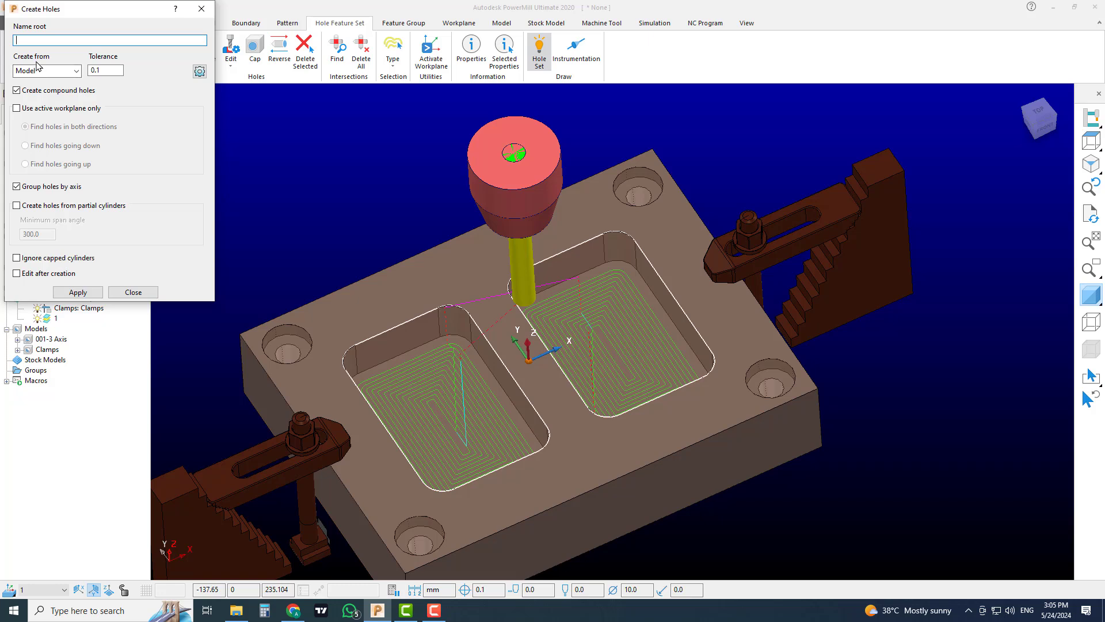
{"action": "left_click", "coordinate": [48, 70]}
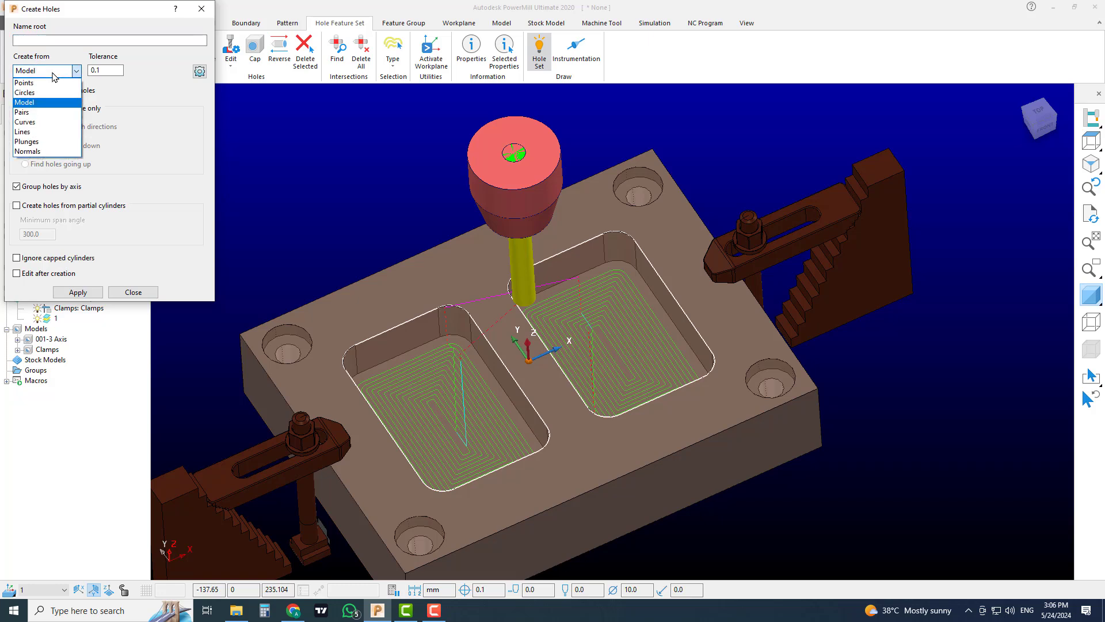
{"action": "left_click", "coordinate": [53, 73]}
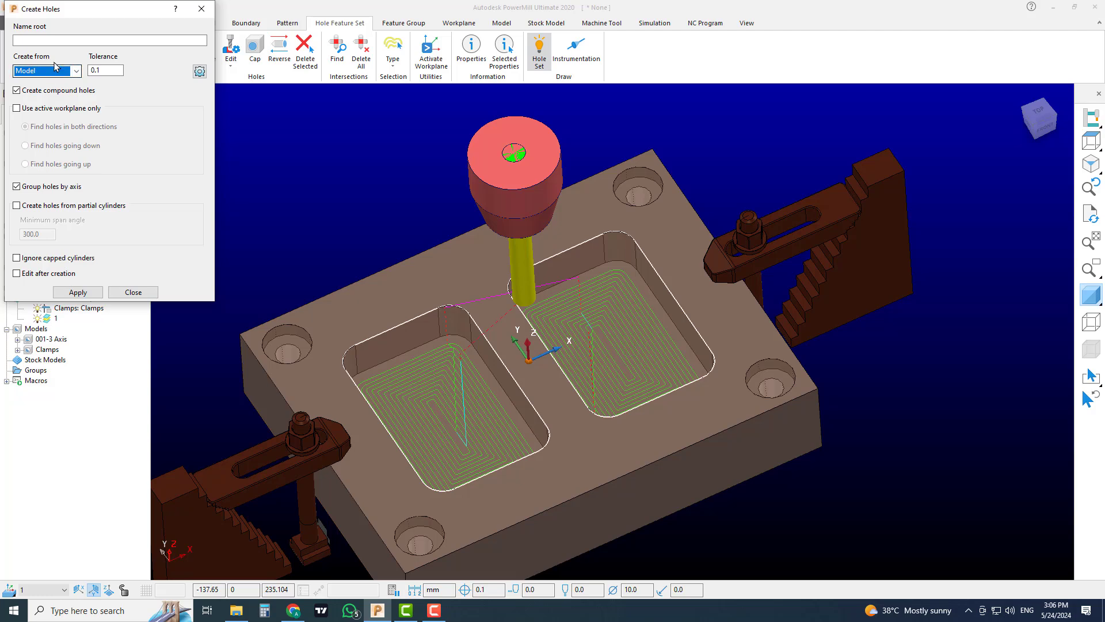
{"action": "left_click", "coordinate": [77, 292]}
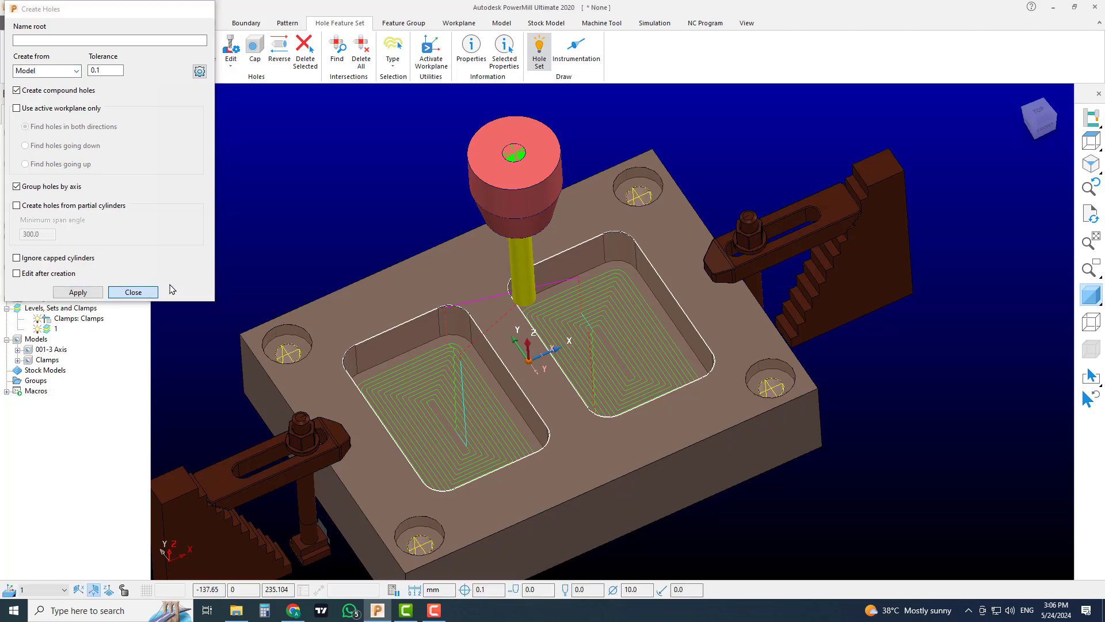
{"action": "left_click", "coordinate": [133, 292]}
{"action": "middle_click_drag", "start_coordinate": [488, 240], "coordinate": [765, 407]}
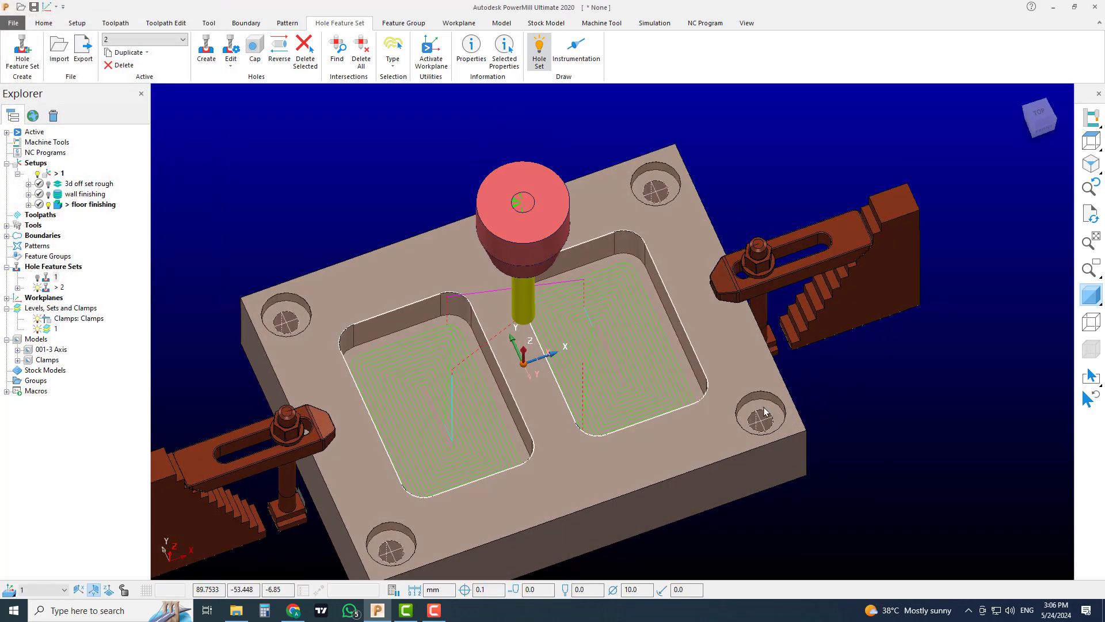
Step: Delete hole feature set 1, keeping the newly created set 2
{"action": "middle_click_drag", "start_coordinate": [686, 257], "coordinate": [736, 280]}
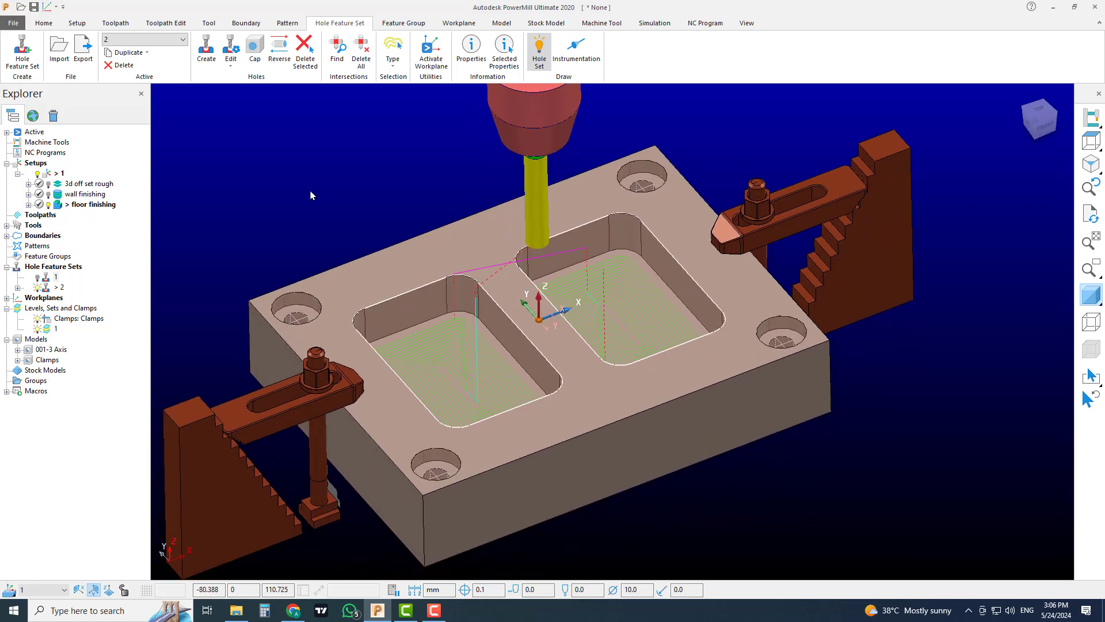
{"action": "right_click", "coordinate": [51, 279]}
{"action": "left_click", "coordinate": [110, 565]}
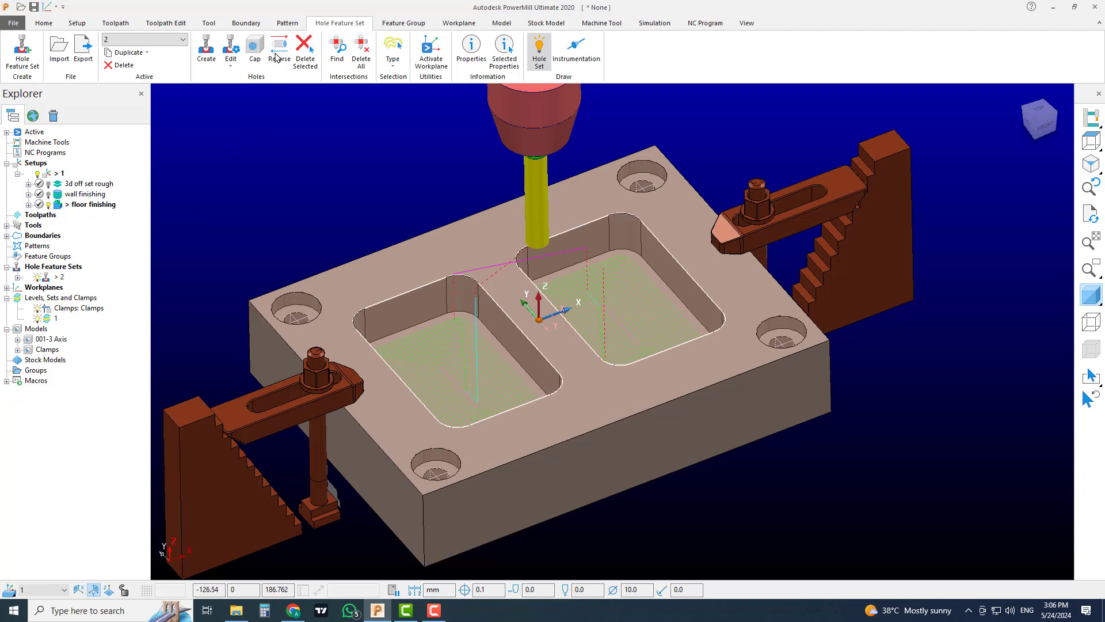
Step: Examine the corner holes from the plate's underside and from above to check the recognised compound hole features
{"action": "mouse_move", "coordinate": [322, 167]}
{"action": "middle_mouse_down"}
{"action": "mouse_move", "coordinate": [325, 184]}
{"action": "mouse_move", "coordinate": [329, 161]}
{"action": "mouse_move", "coordinate": [331, 172]}
{"action": "middle_mouse_up"}
{"action": "scroll", "coordinate": [690, 367], "scroll_direction": "down", "scroll_amount": 5}
{"action": "middle_click_drag", "start_coordinate": [690, 367], "coordinate": [611, 434]}
{"action": "scroll", "coordinate": [592, 368], "scroll_direction": "up", "scroll_amount": 3}
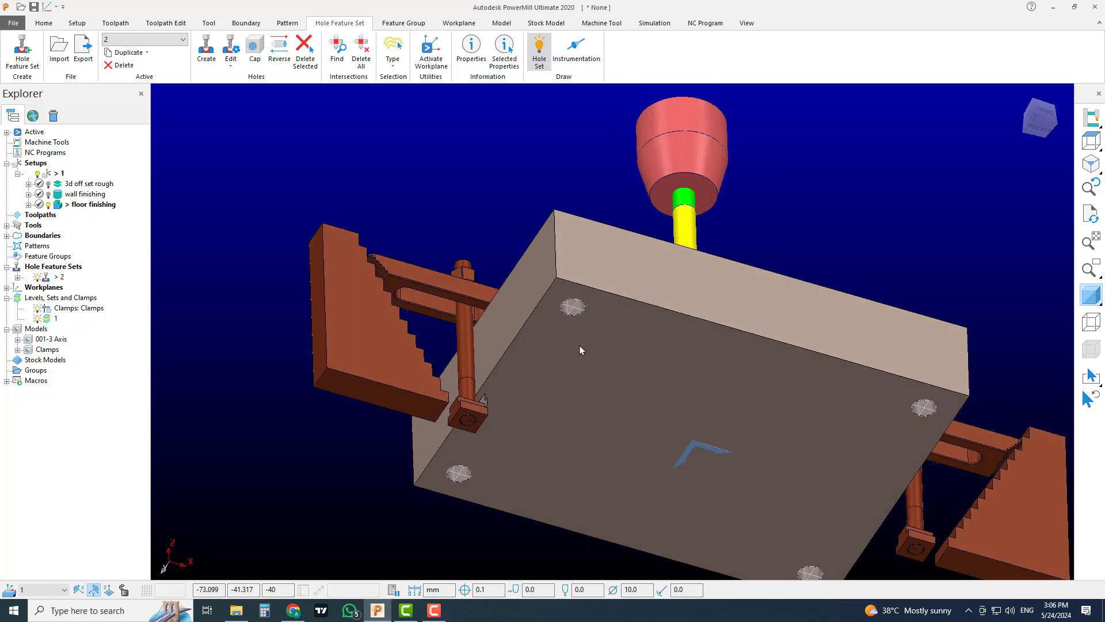
{"action": "middle_click_drag", "start_coordinate": [648, 319], "coordinate": [575, 345]}
{"action": "scroll", "coordinate": [574, 254], "scroll_direction": "up", "scroll_amount": 5}
{"action": "middle_click_drag", "start_coordinate": [574, 254], "coordinate": [579, 337]}
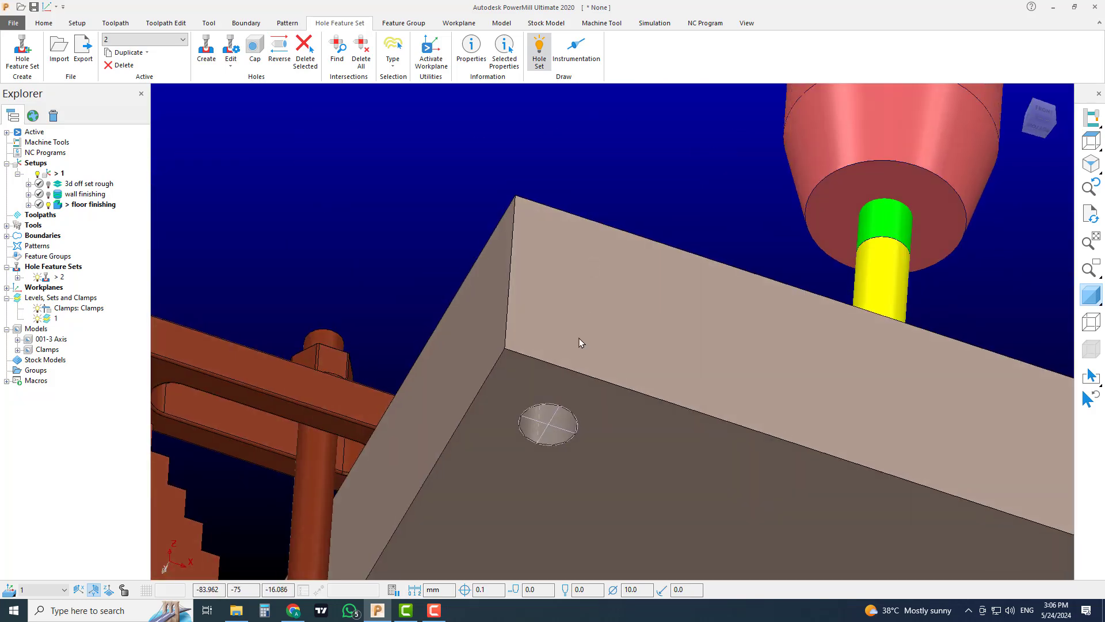
{"action": "scroll", "coordinate": [565, 435], "scroll_direction": "down", "scroll_amount": 4}
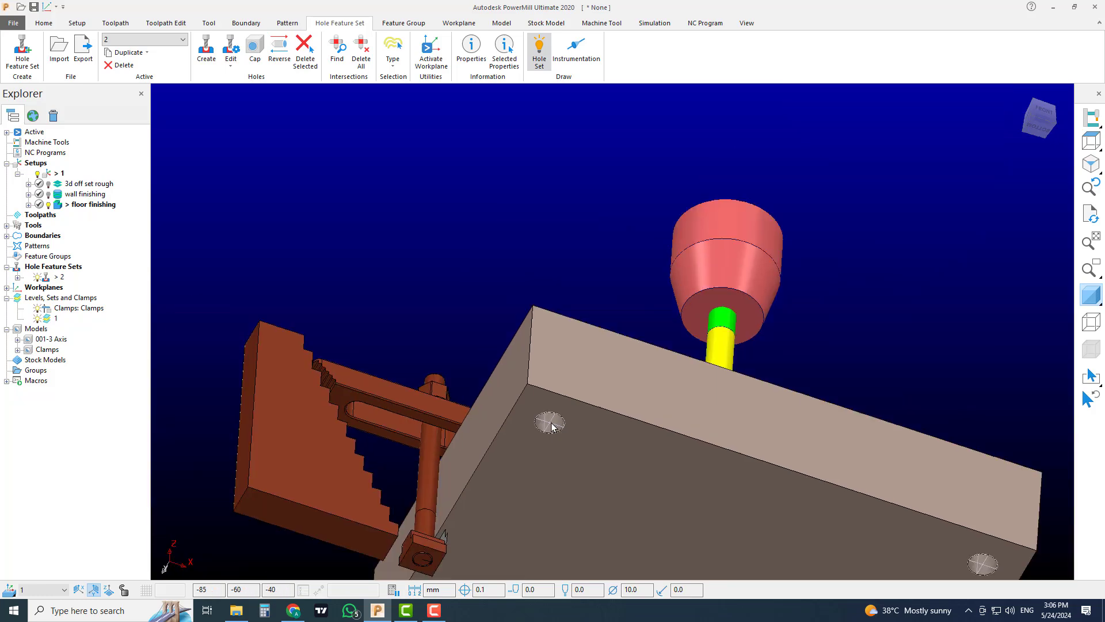
{"action": "scroll", "coordinate": [562, 436], "scroll_direction": "up", "scroll_amount": 4}
{"action": "middle_click_drag", "start_coordinate": [523, 423], "coordinate": [502, 313]}
{"action": "scroll", "coordinate": [562, 343], "scroll_direction": "up", "scroll_amount": 5}
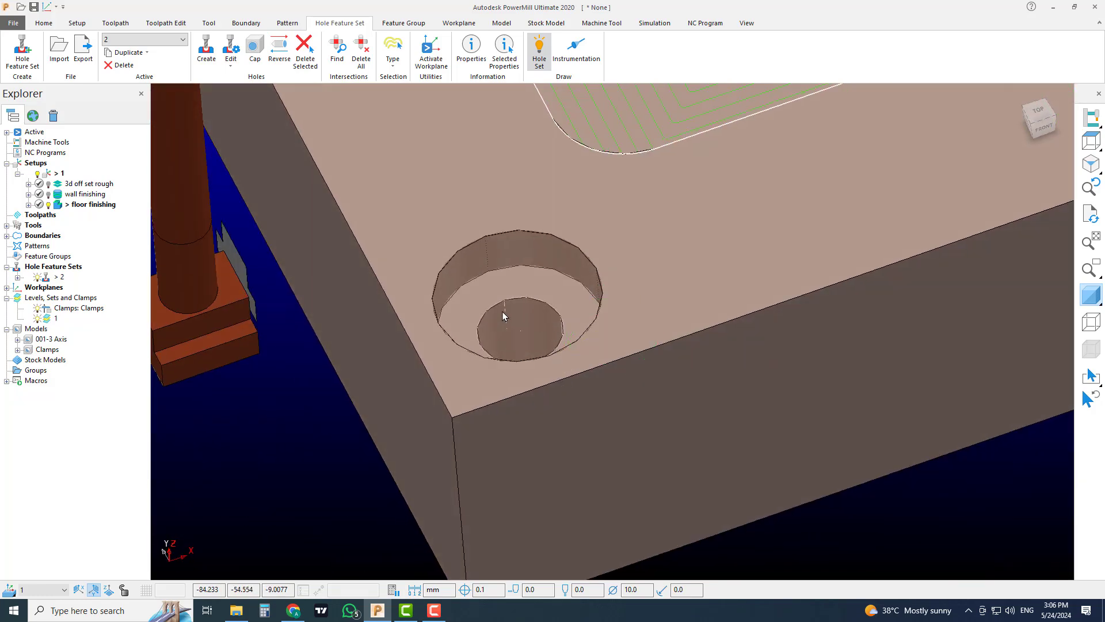
{"action": "scroll", "coordinate": [541, 293], "scroll_direction": "down", "scroll_amount": 5}
{"action": "scroll", "coordinate": [673, 275], "scroll_direction": "up", "scroll_amount": 2}
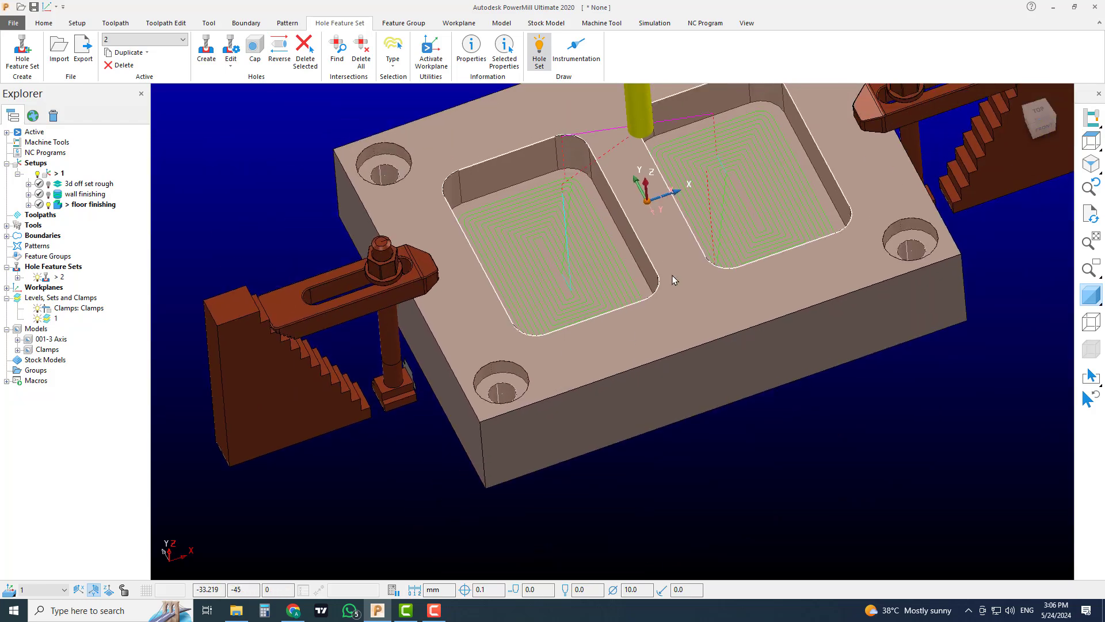
{"action": "scroll", "coordinate": [702, 269], "scroll_direction": "down", "scroll_amount": 2}
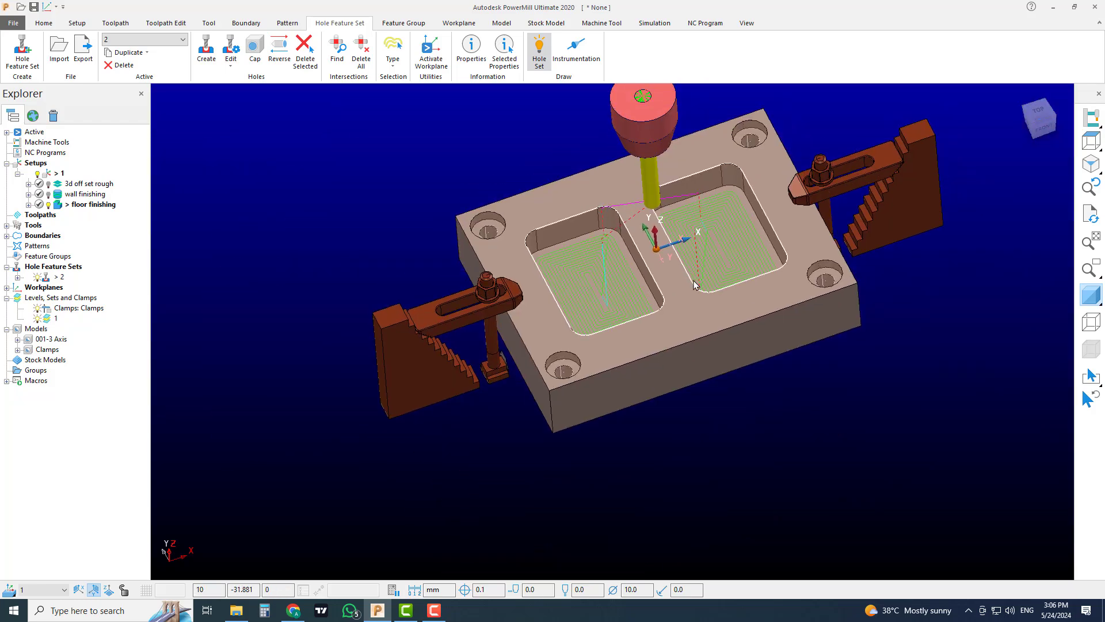
{"action": "middle_click_drag", "start_coordinate": [662, 253], "coordinate": [638, 278], "text": "shift"}
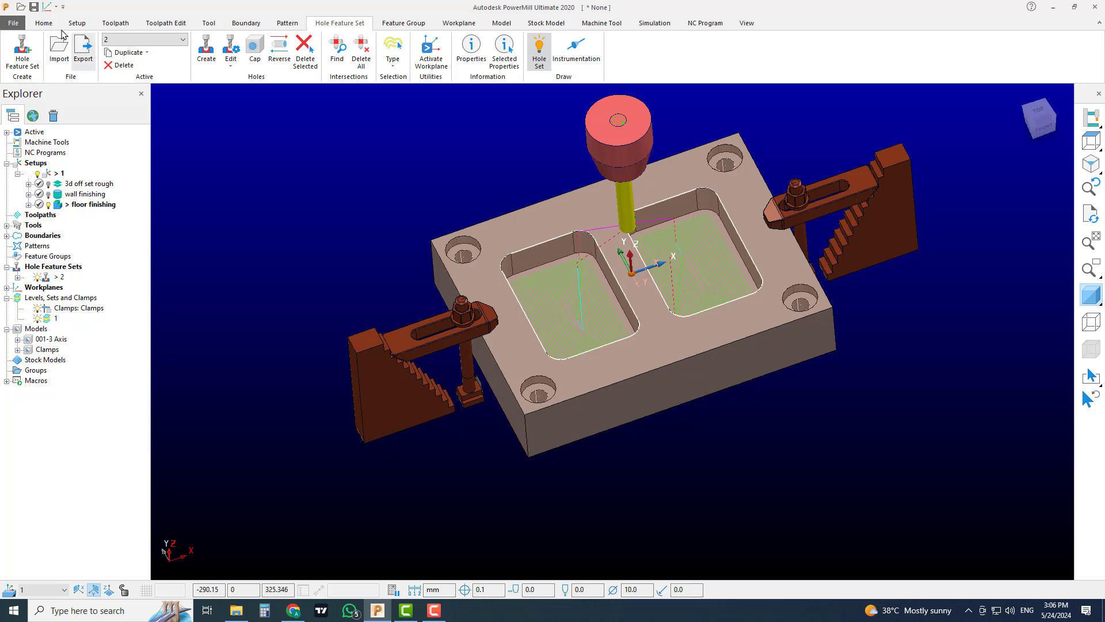
Step: Create a new toolpath using the Drilling strategy
{"action": "left_click", "coordinate": [44, 23]}
{"action": "left_click", "coordinate": [291, 49]}
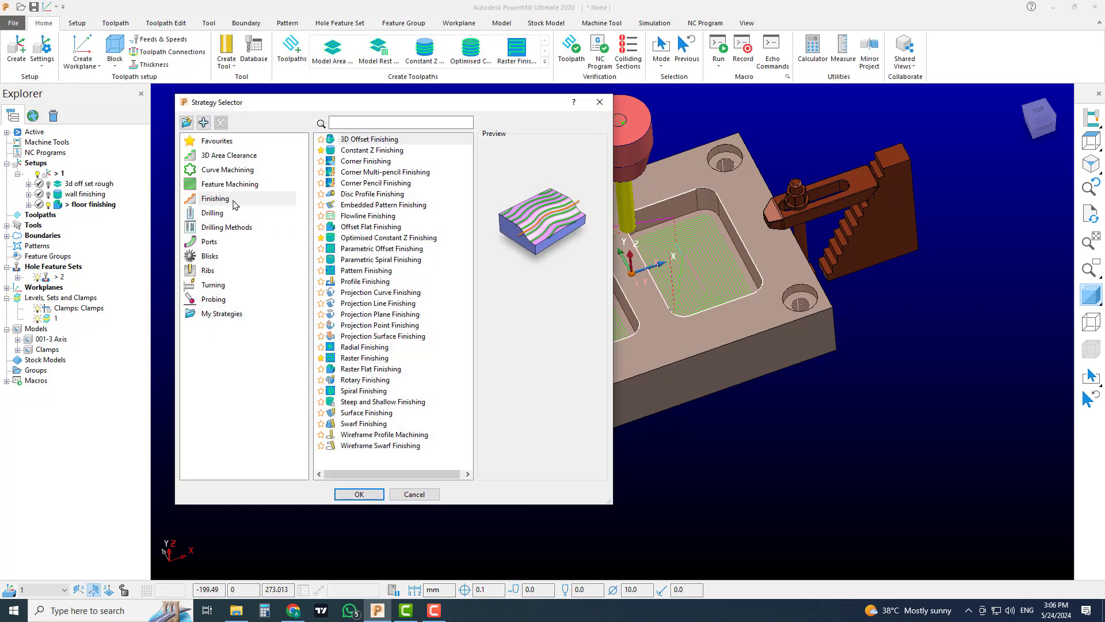
{"action": "left_click", "coordinate": [225, 215]}
{"action": "left_click", "coordinate": [359, 173]}
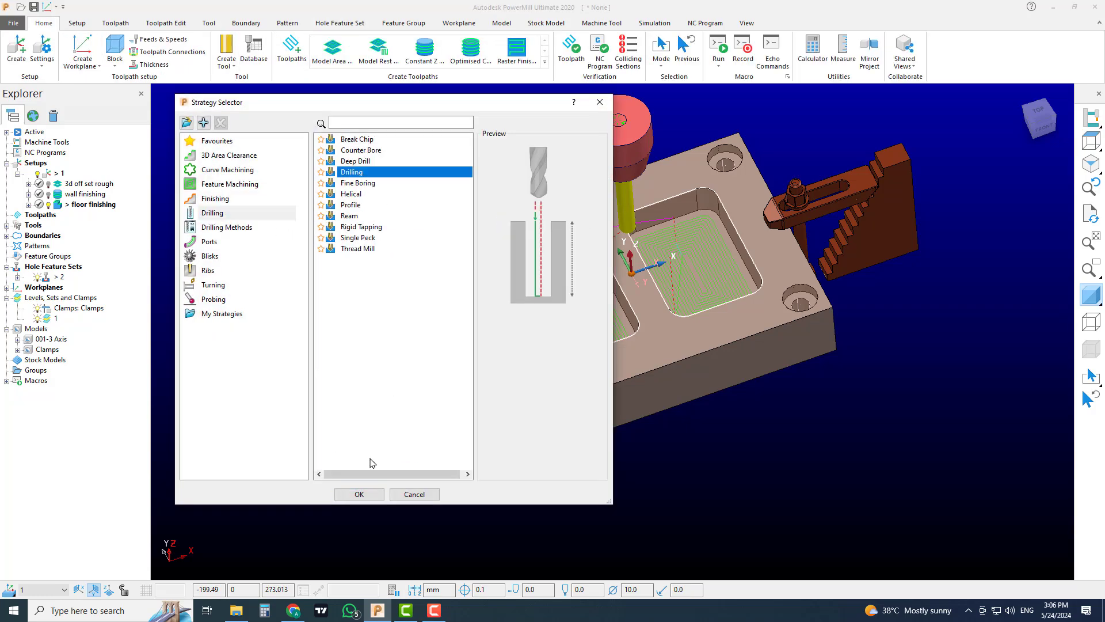
{"action": "left_click", "coordinate": [373, 491]}
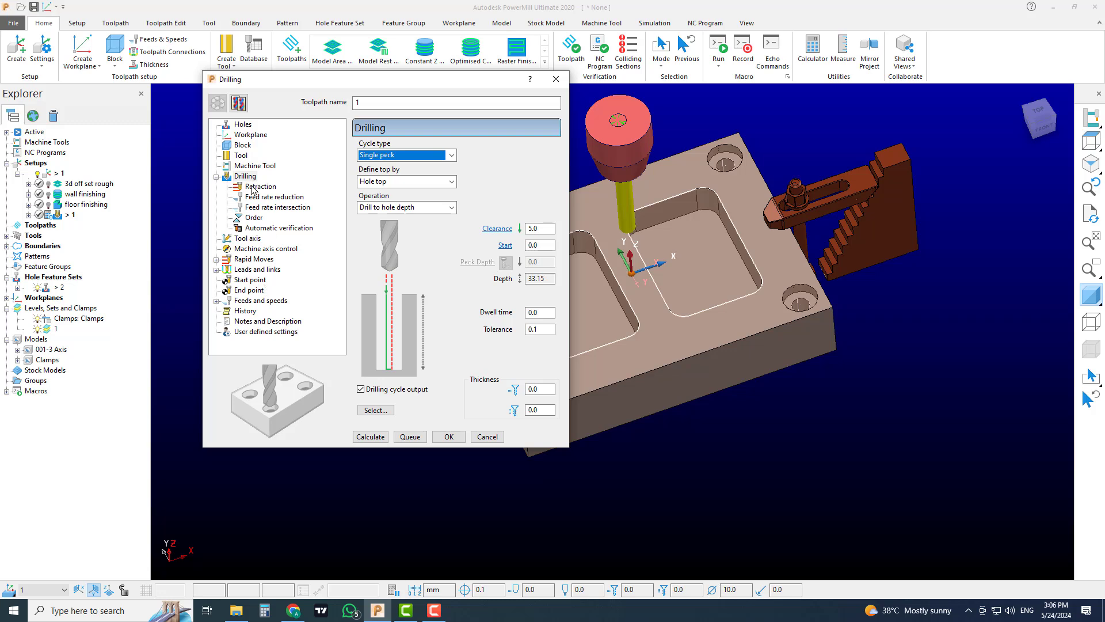
Step: Keep the Single peck cycle type and turn off drilling cycle output
{"action": "left_click", "coordinate": [404, 157]}
{"action": "left_click", "coordinate": [405, 160]}
{"action": "left_click", "coordinate": [414, 389]}
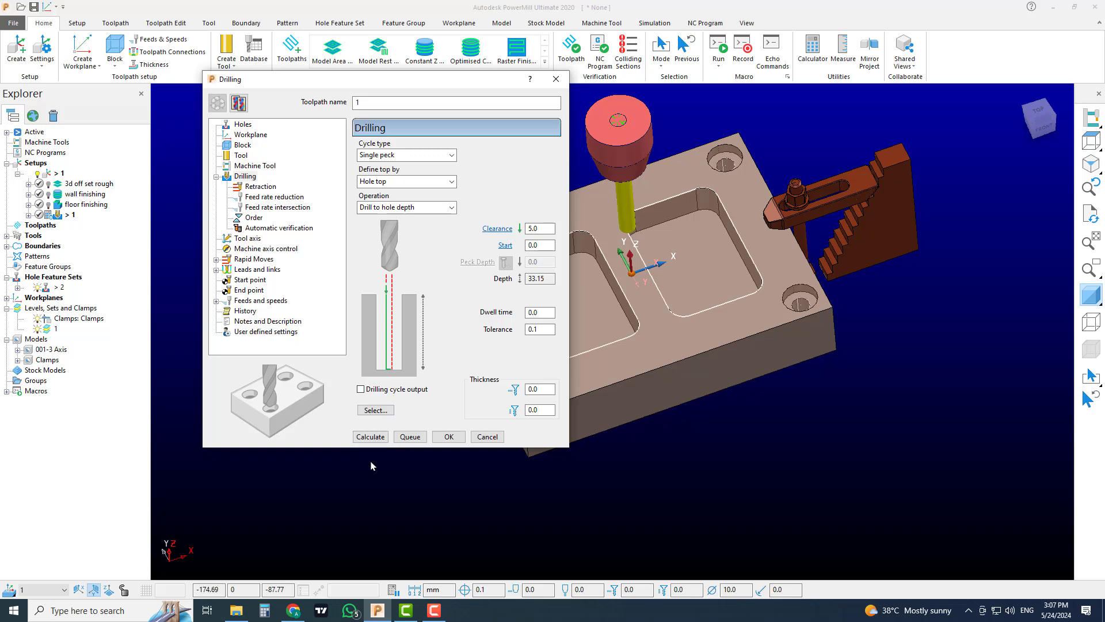
Step: Switch to the browser, find the "drilling" tutorial among the YouTube channel's videos, and return to PowerMill
{"action": "left_click", "coordinate": [293, 611]}
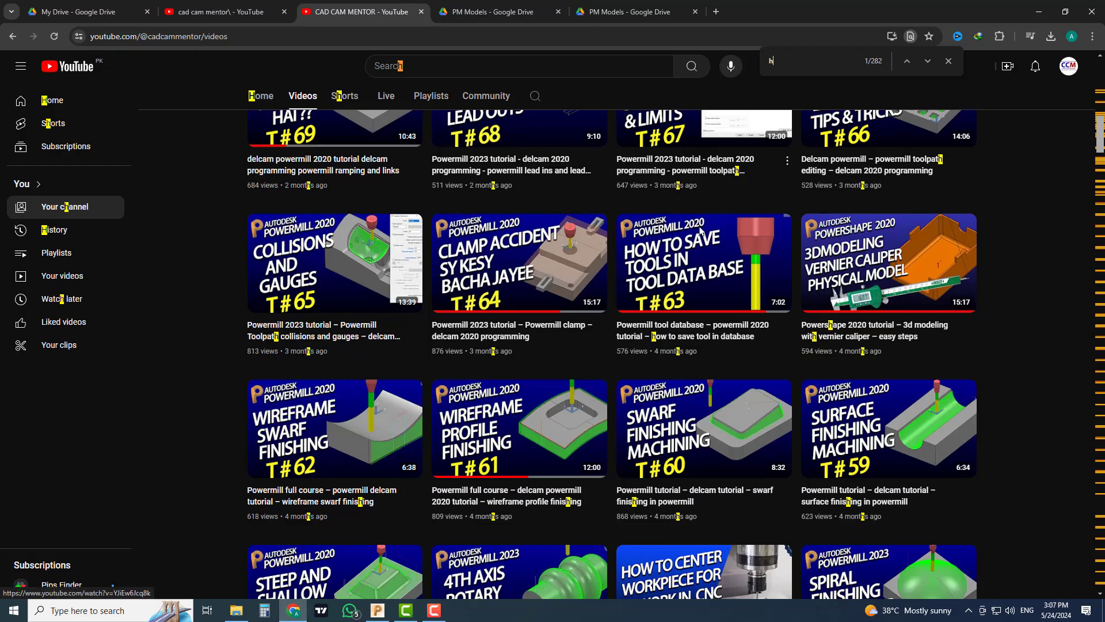
{"action": "scroll", "coordinate": [461, 173], "scroll_direction": "up", "scroll_amount": 8}
{"action": "left_click", "coordinate": [830, 67]}
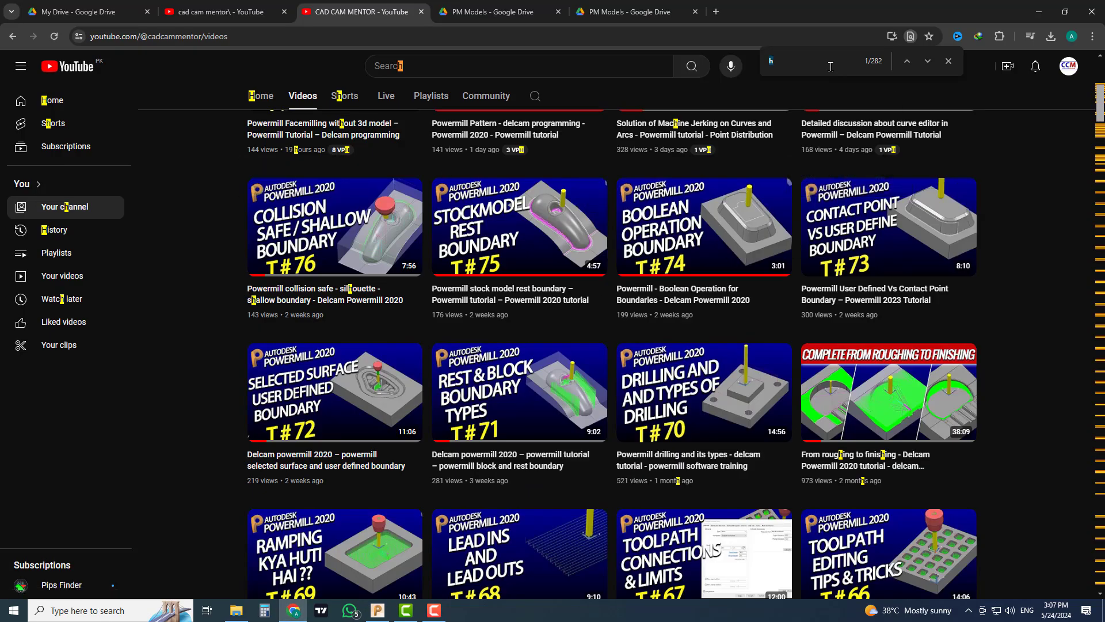
{"action": "type", "text": "drilling"}
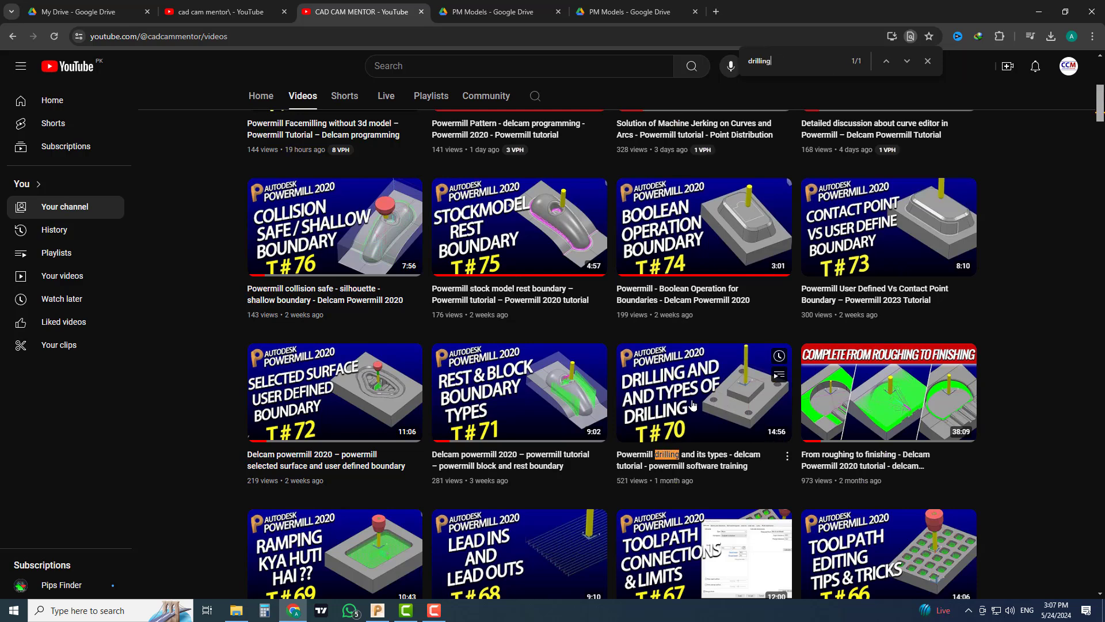
{"action": "mouse_move", "coordinate": [693, 410]}
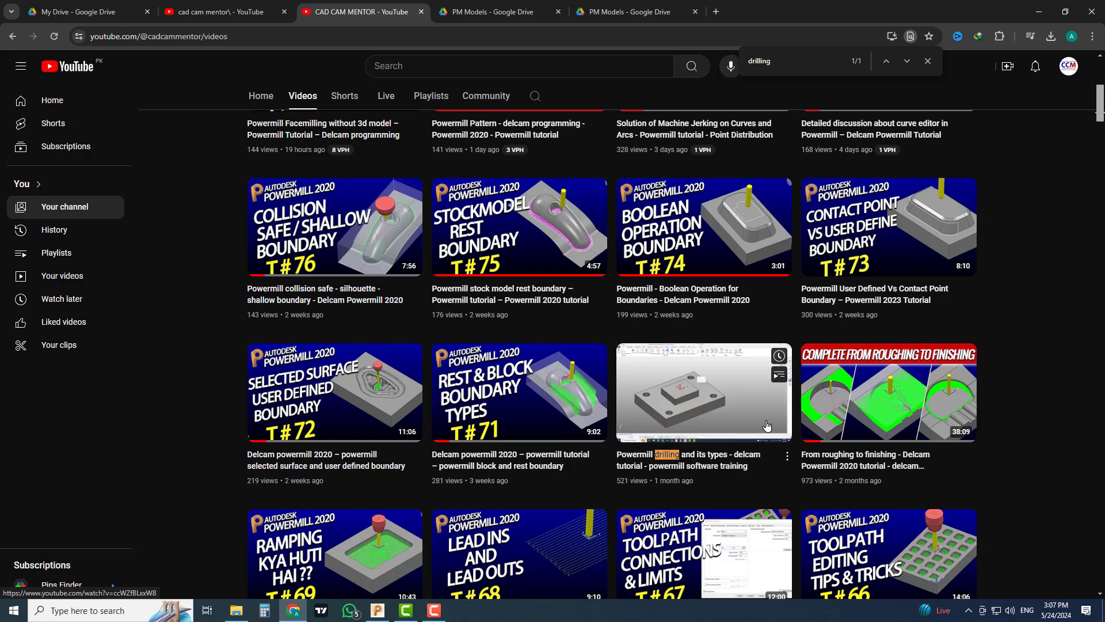
{"action": "left_click", "coordinate": [385, 614]}
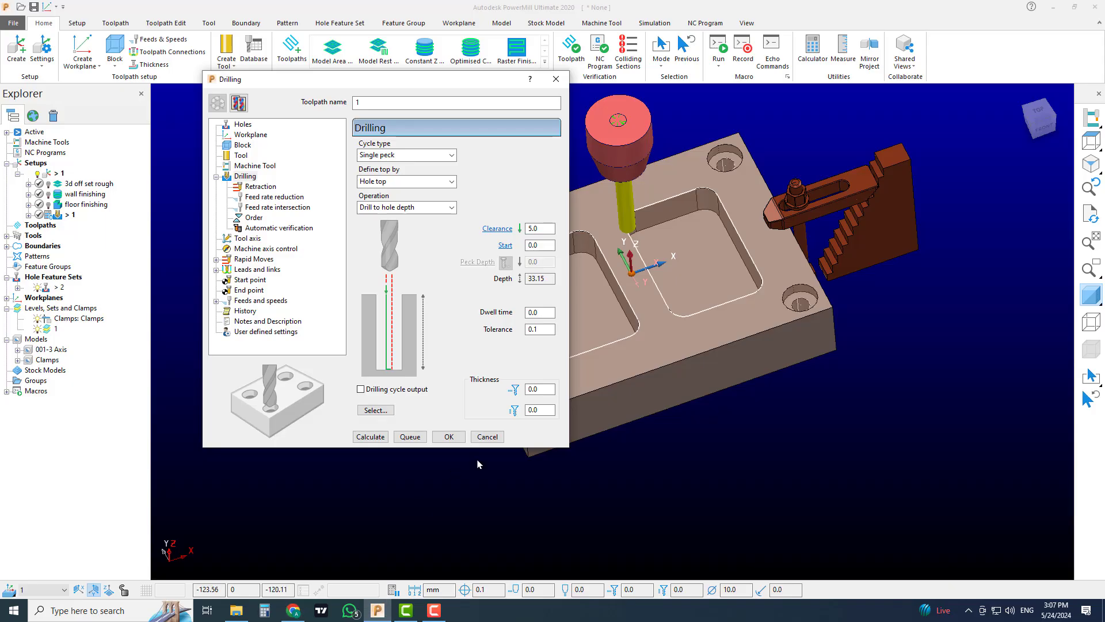
Step: Review the available drilling cycle types and select the holes by diameter 11 for the toolpath
{"action": "left_click", "coordinate": [439, 155]}
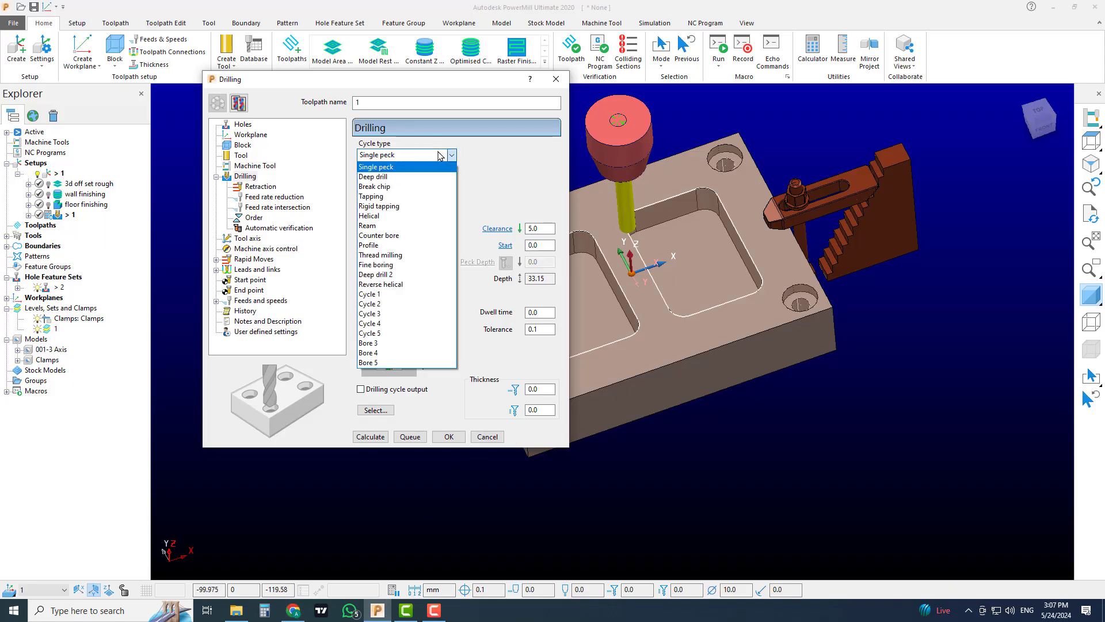
{"action": "left_click", "coordinate": [439, 155]}
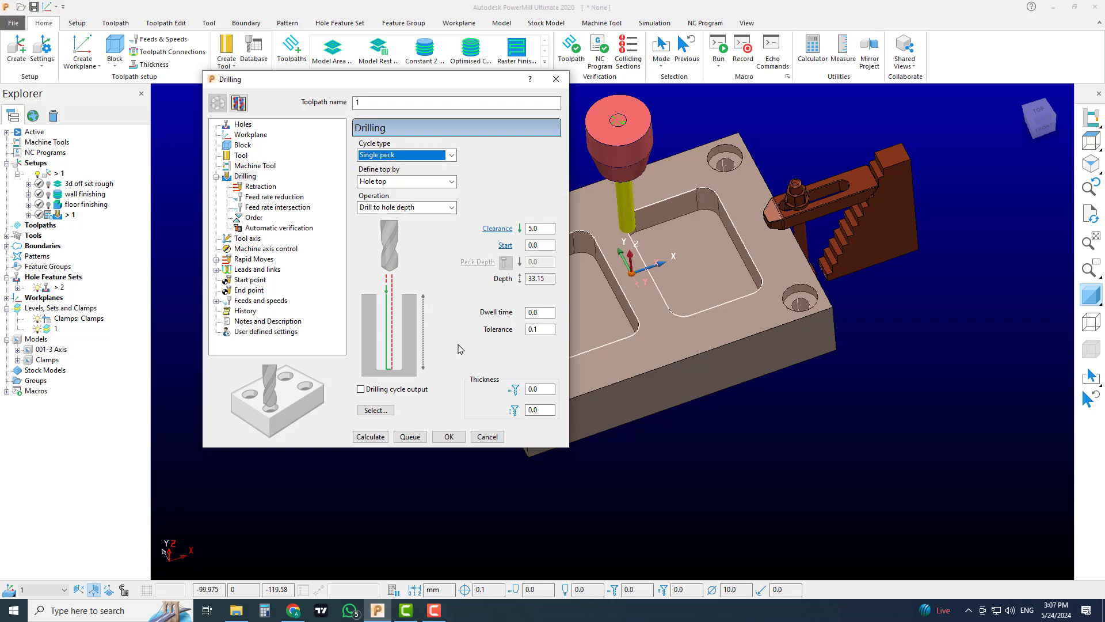
{"action": "left_click", "coordinate": [376, 410]}
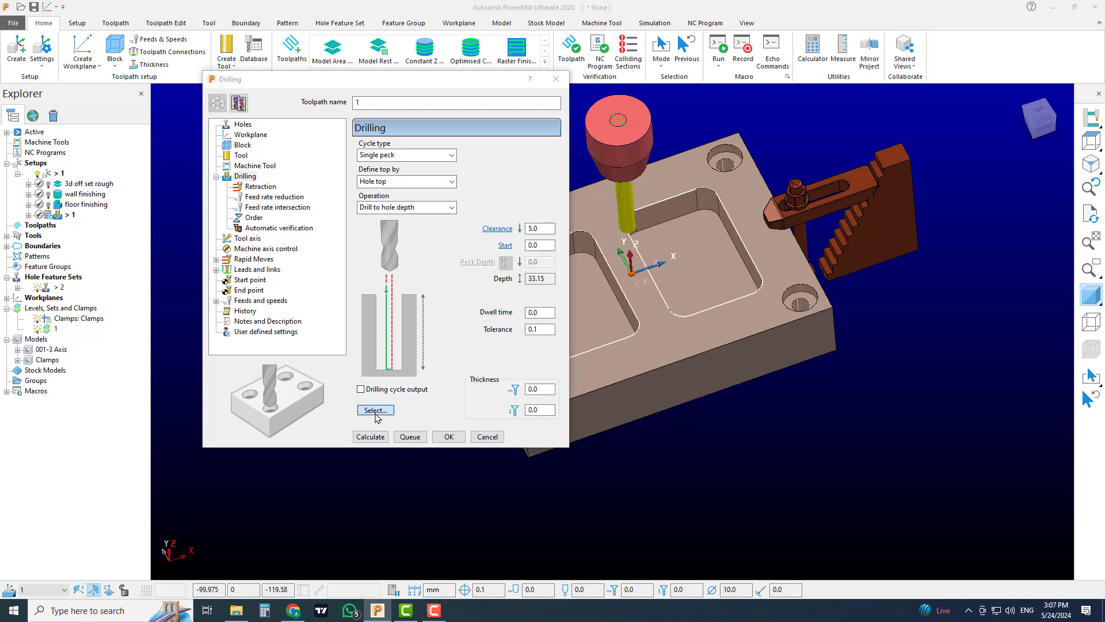
{"action": "left_click", "coordinate": [29, 92]}
{"action": "left_click", "coordinate": [85, 126]}
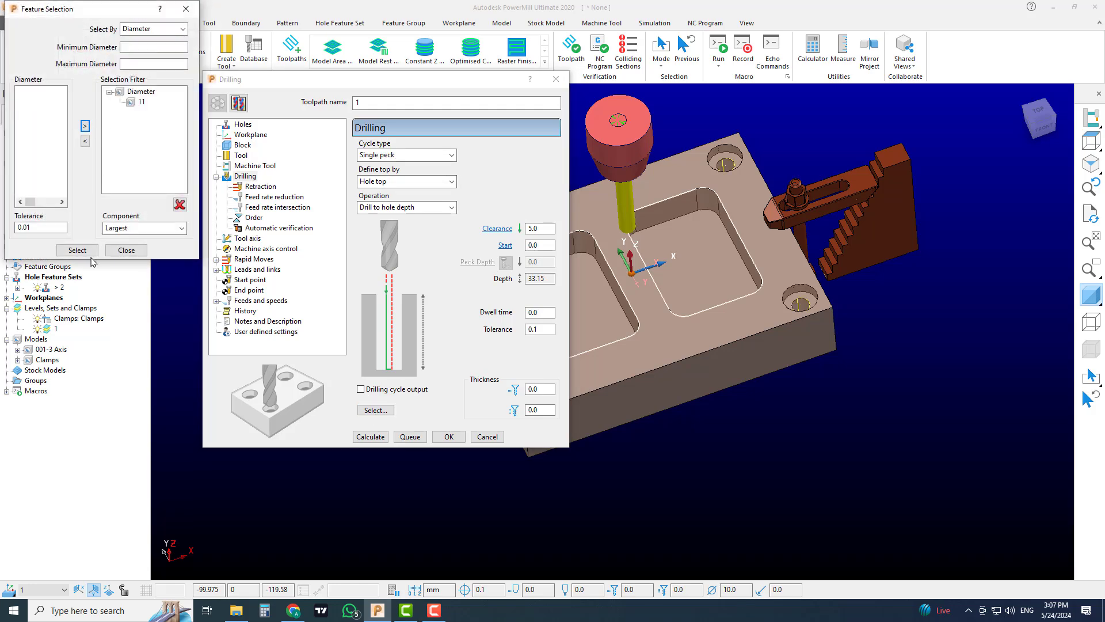
{"action": "left_click", "coordinate": [77, 250]}
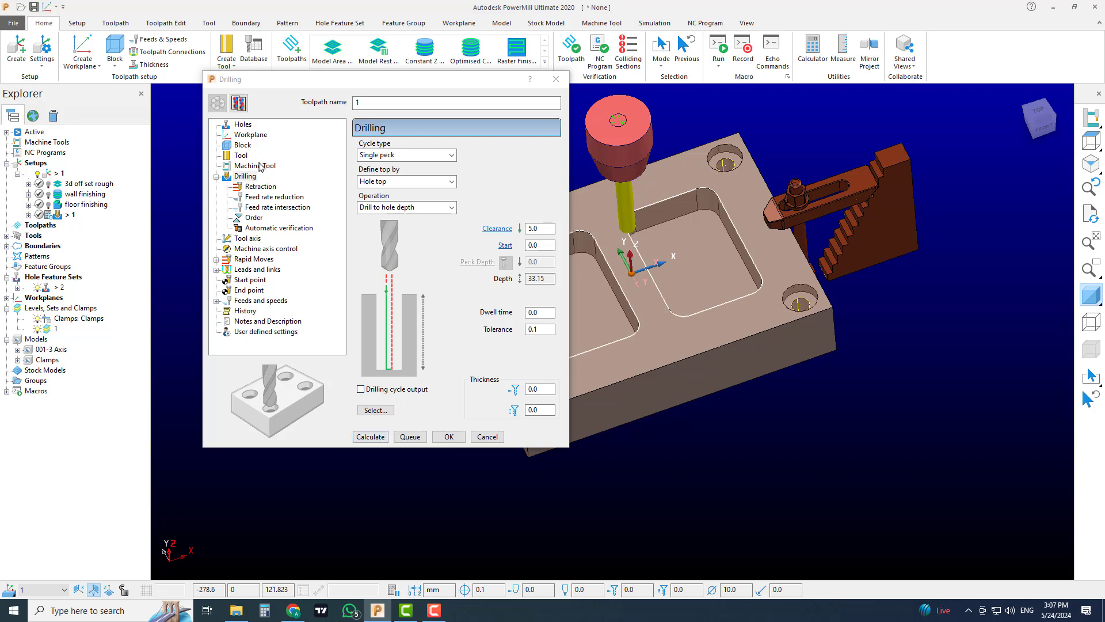
Step: Assign the Drill 11 tool to the drilling toolpath
{"action": "left_click", "coordinate": [240, 156]}
{"action": "left_click", "coordinate": [467, 150]}
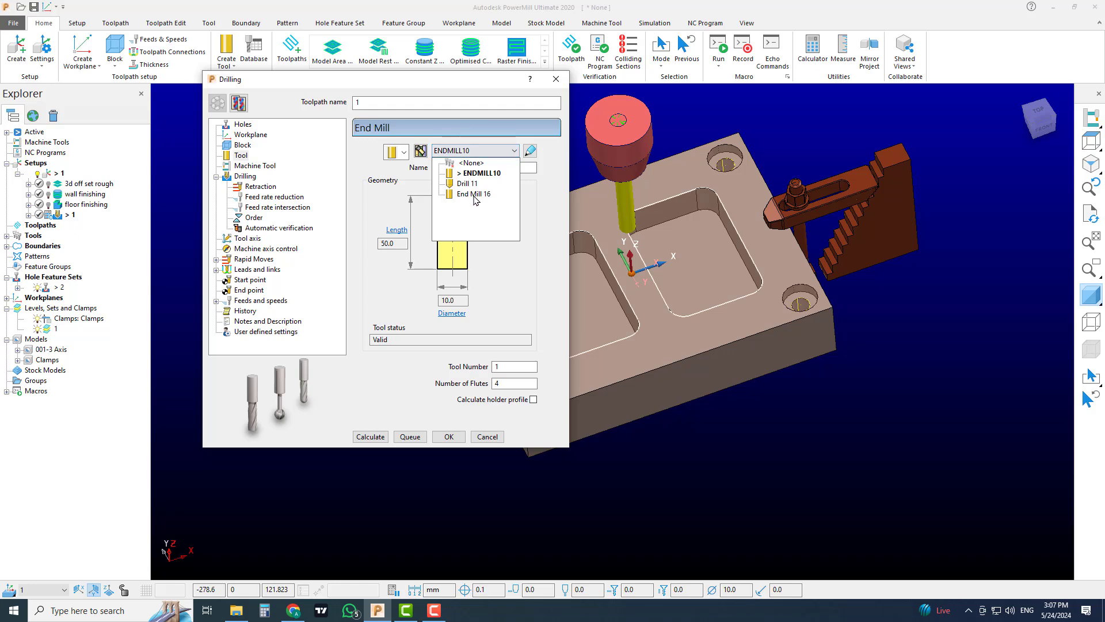
{"action": "left_click", "coordinate": [467, 185]}
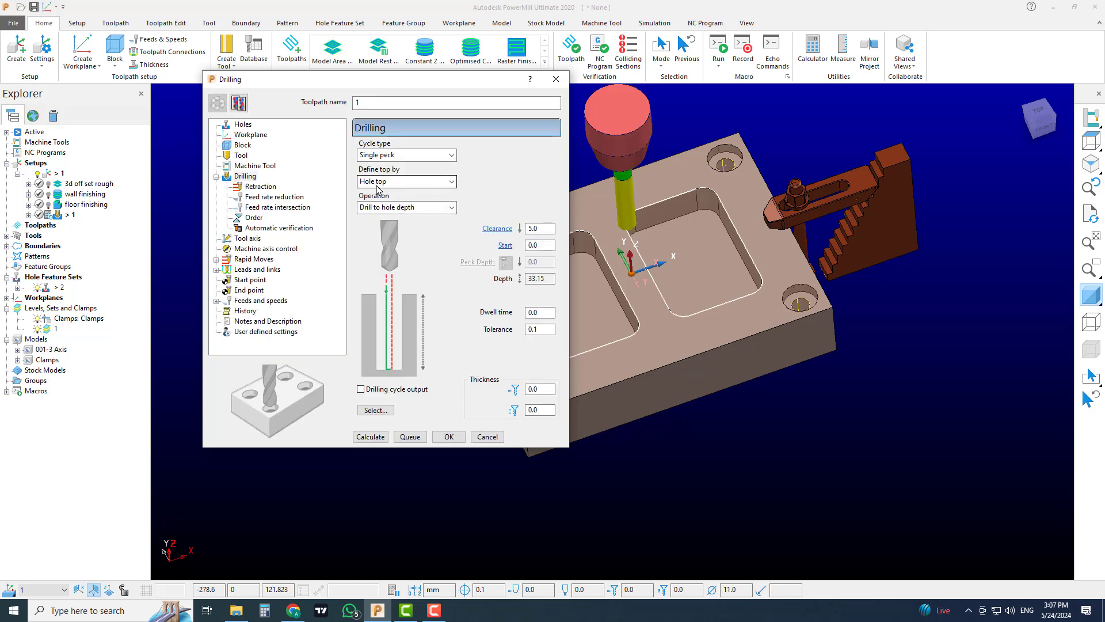
Step: Examine the selected lower bore of the corner hole that the drill is going to machine
{"action": "scroll", "coordinate": [715, 247], "scroll_direction": "up", "scroll_amount": 5}
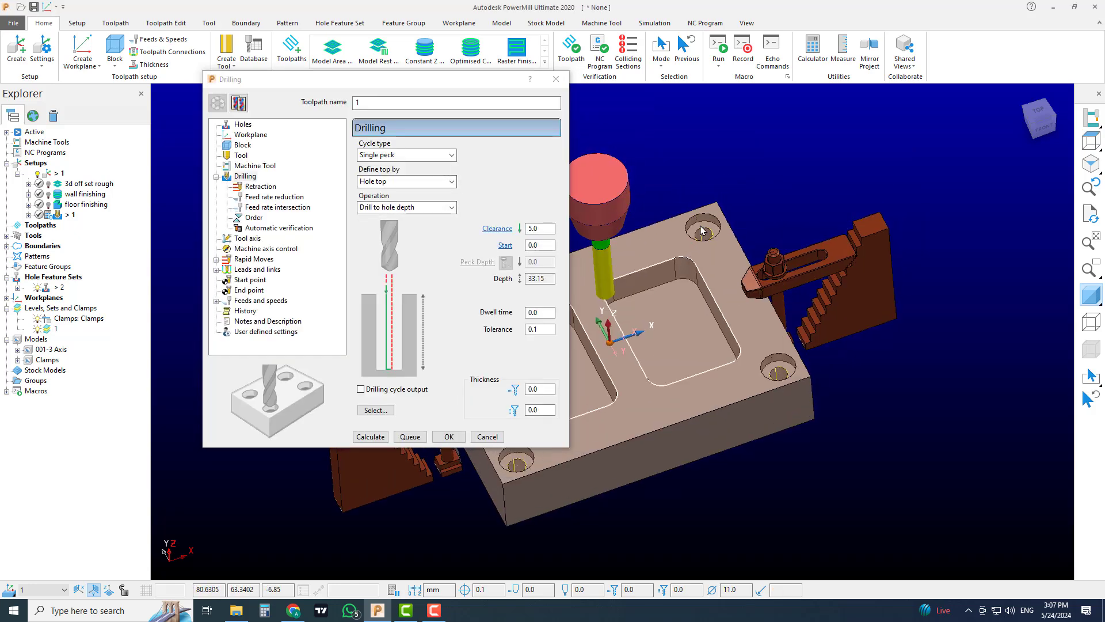
{"action": "scroll", "coordinate": [715, 251], "scroll_direction": "up", "scroll_amount": 3}
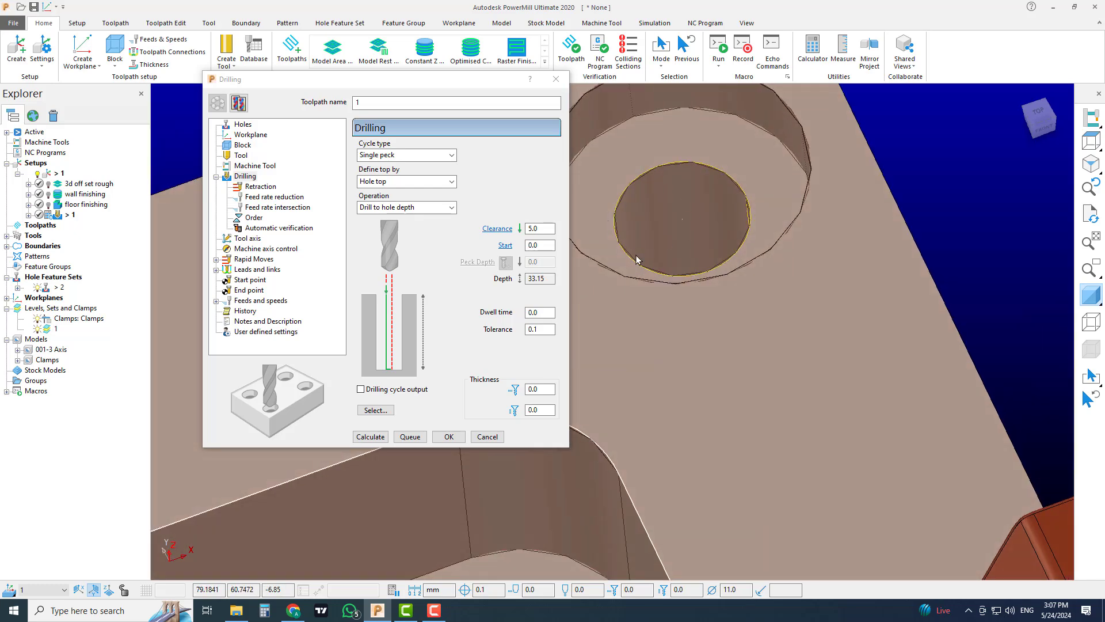
{"action": "scroll", "coordinate": [696, 206], "scroll_direction": "up", "scroll_amount": 2}
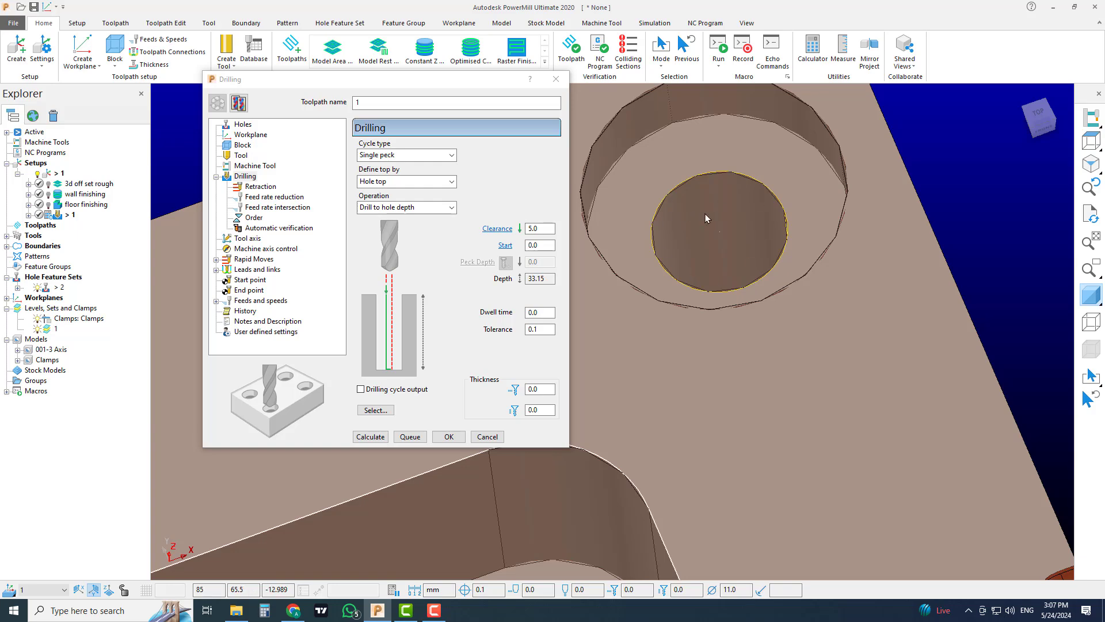
{"action": "scroll", "coordinate": [705, 213], "scroll_direction": "down", "scroll_amount": 2}
{"action": "scroll", "coordinate": [706, 213], "scroll_direction": "down", "scroll_amount": 2}
{"action": "scroll", "coordinate": [756, 264], "scroll_direction": "down", "scroll_amount": 1}
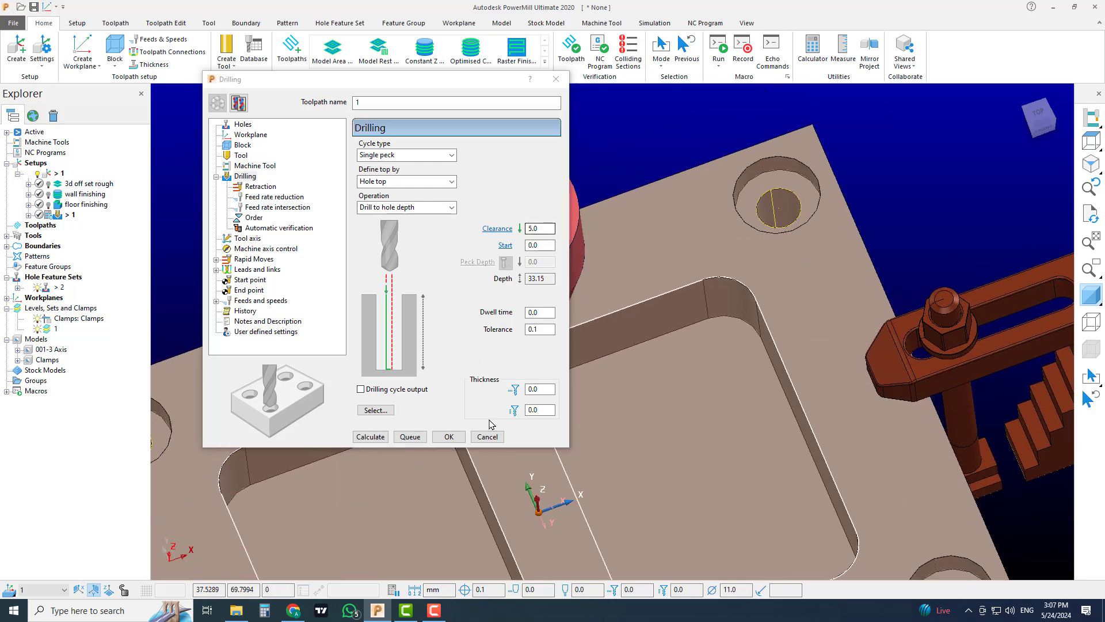
{"action": "scroll", "coordinate": [755, 292], "scroll_direction": "down", "scroll_amount": 4}
{"action": "scroll", "coordinate": [755, 292], "scroll_direction": "down", "scroll_amount": 1}
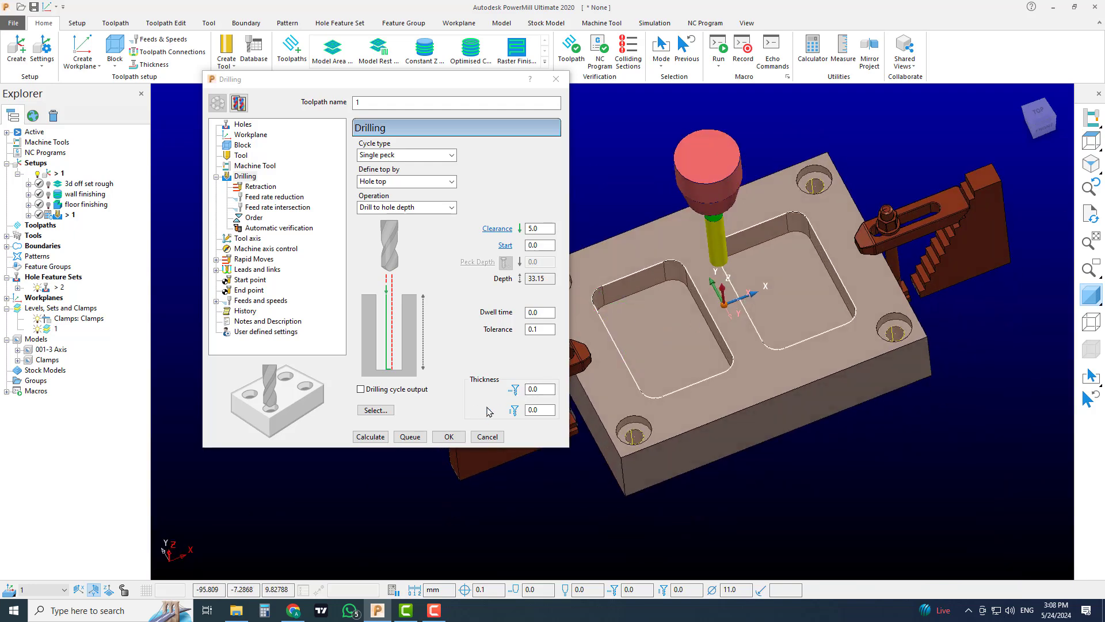
Step: Calculate the drilling toolpath, check its tool geometry and close the drilling settings
{"action": "left_click", "coordinate": [370, 436]}
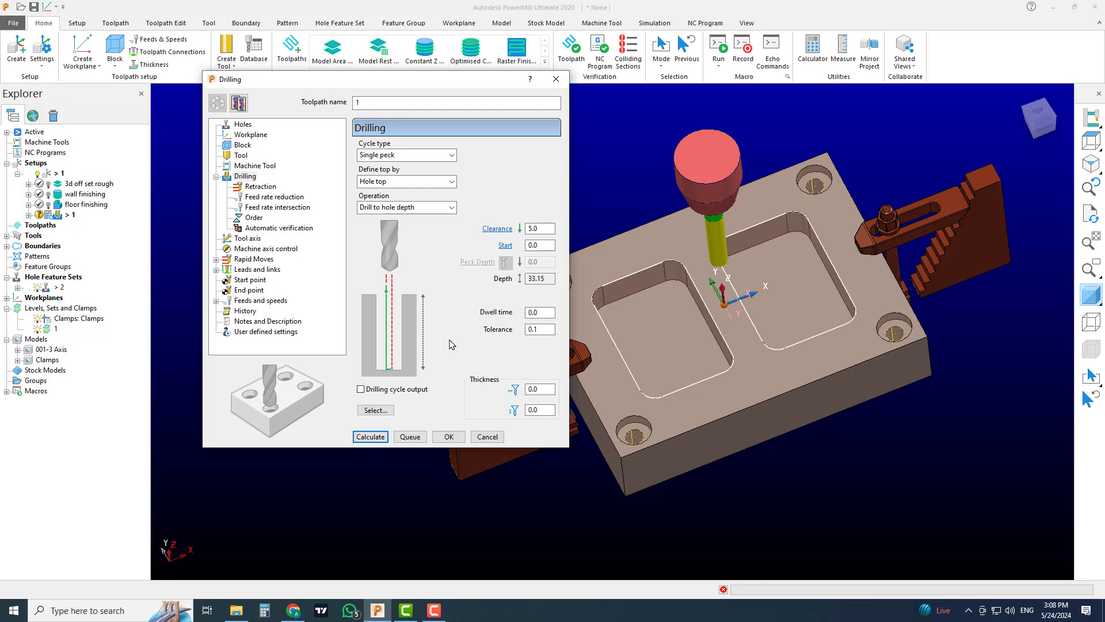
{"action": "middle_click_drag", "start_coordinate": [713, 351], "coordinate": [797, 322]}
{"action": "scroll", "coordinate": [798, 322], "scroll_direction": "up", "scroll_amount": 3}
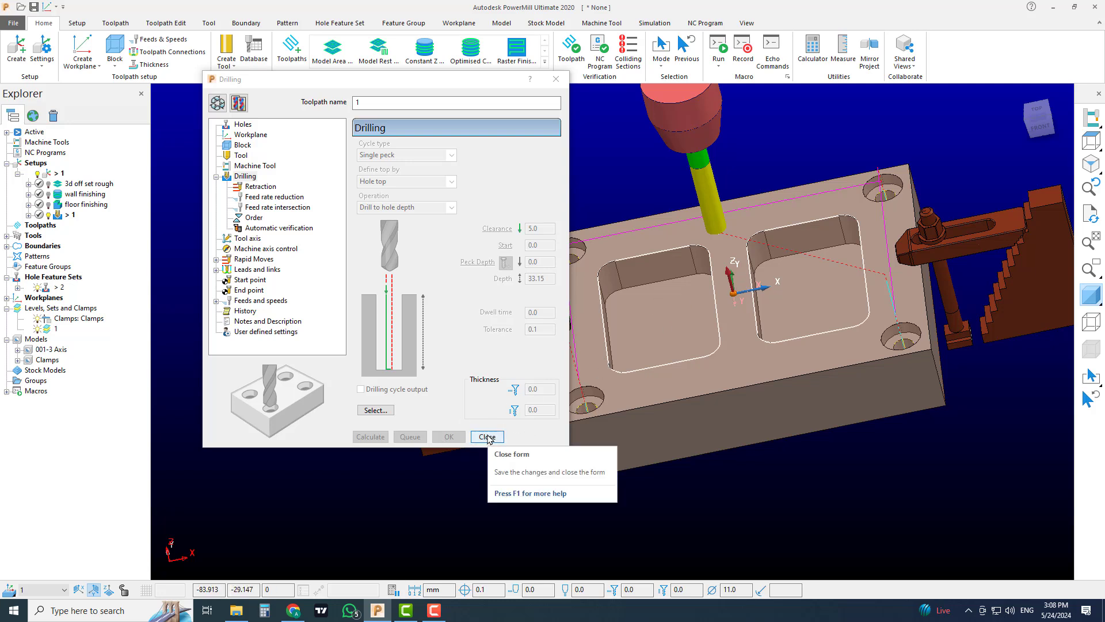
{"action": "left_click", "coordinate": [242, 146]}
{"action": "left_click", "coordinate": [240, 156]}
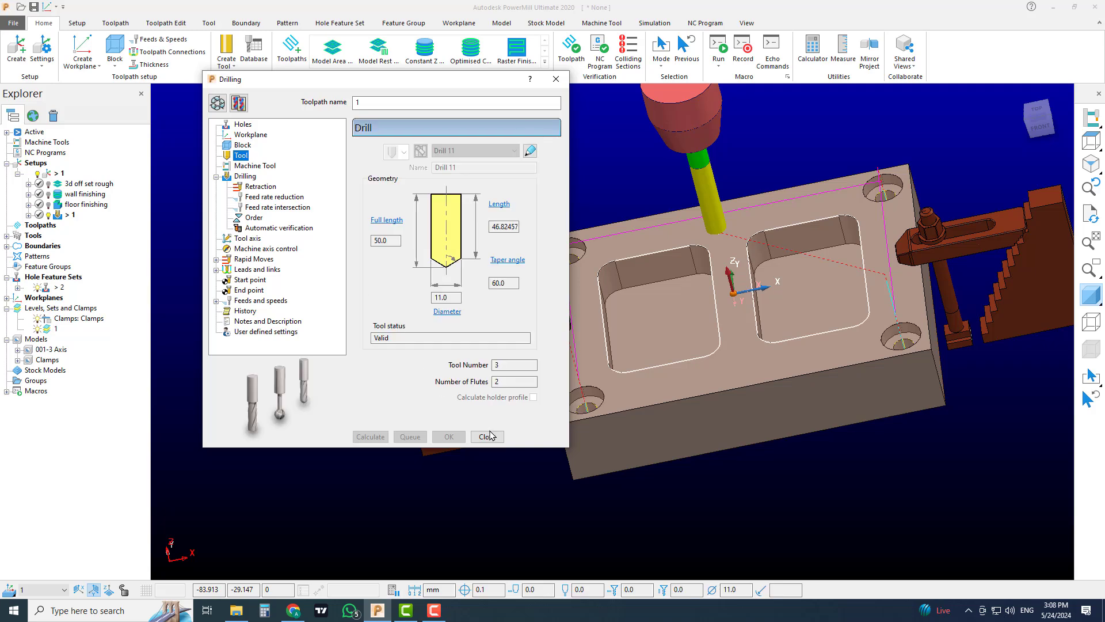
{"action": "left_click", "coordinate": [487, 436]}
{"action": "middle_click_drag", "start_coordinate": [431, 447], "coordinate": [345, 343]}
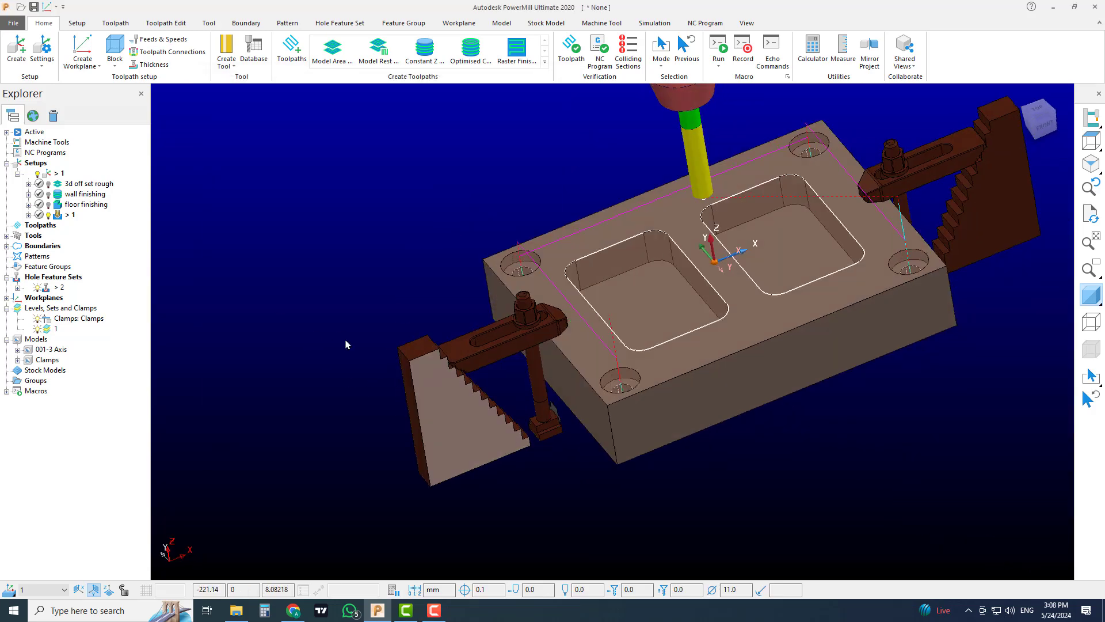
Step: Rename the new drilling toolpath as Drilling
{"action": "left_click", "coordinate": [66, 214]}
{"action": "type", "text": "Drilling"}
{"action": "key", "text": "Return"}
Step: Simulate the Drilling toolpath from its start and inspect the tool's path around the clamped plate
{"action": "right_click", "coordinate": [68, 216]}
{"action": "left_click", "coordinate": [95, 218]}
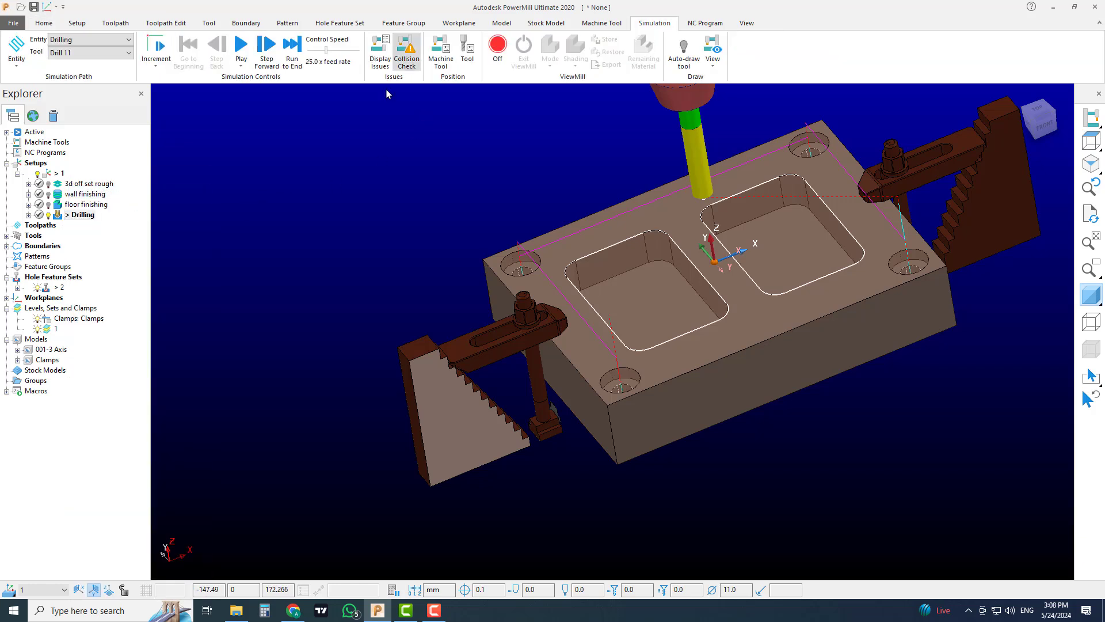
{"action": "left_click", "coordinate": [245, 46]}
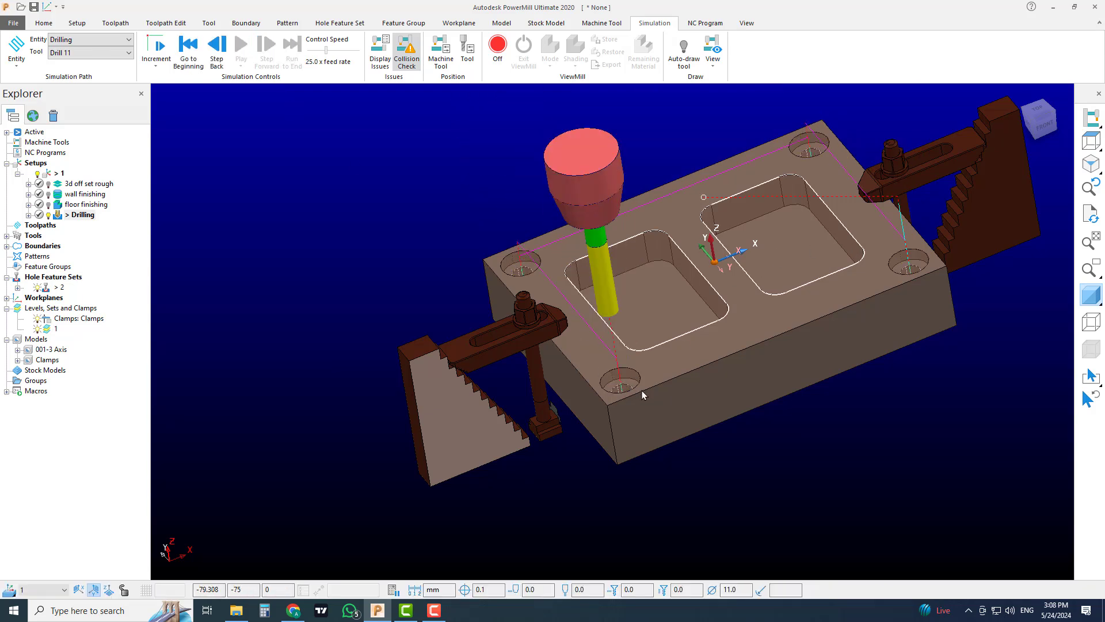
{"action": "scroll", "coordinate": [872, 412], "scroll_direction": "down", "scroll_amount": 2}
{"action": "scroll", "coordinate": [871, 413], "scroll_direction": "down", "scroll_amount": 1}
{"action": "middle_click_drag", "start_coordinate": [869, 409], "coordinate": [789, 362]}
{"action": "scroll", "coordinate": [765, 363], "scroll_direction": "up", "scroll_amount": 3}
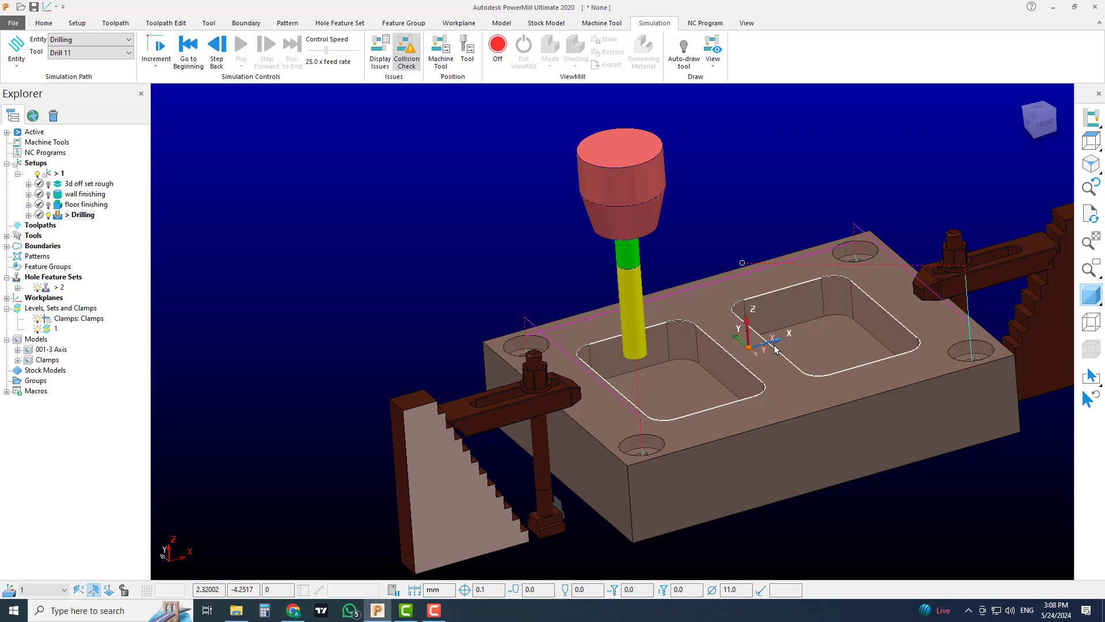
{"action": "scroll", "coordinate": [758, 357], "scroll_direction": "up", "scroll_amount": 3}
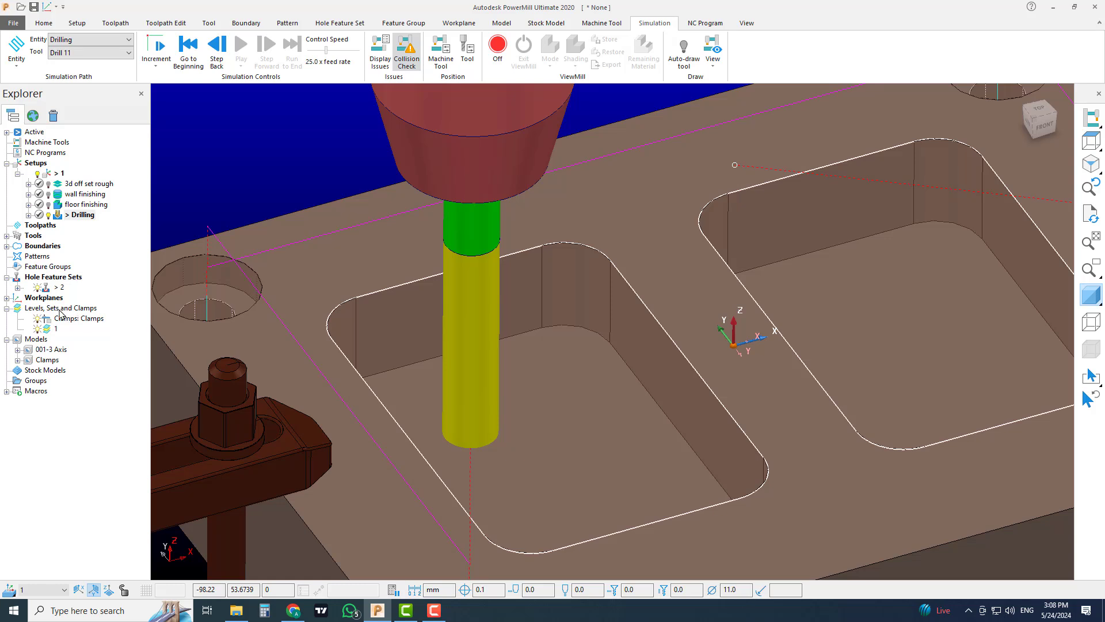
Step: Delete workplane 2 so that only workplane 1 remains in the project
{"action": "left_click", "coordinate": [7, 298]}
{"action": "right_click", "coordinate": [48, 320]}
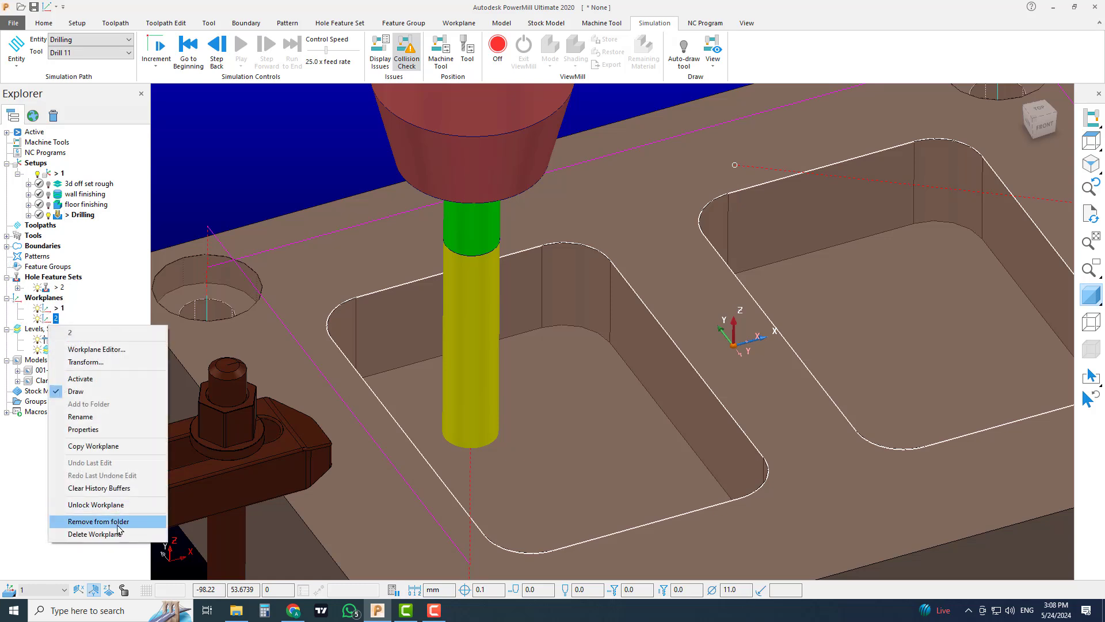
{"action": "left_click", "coordinate": [86, 534]}
{"action": "scroll", "coordinate": [868, 274], "scroll_direction": "down", "scroll_amount": 3}
{"action": "middle_click_drag", "start_coordinate": [868, 274], "coordinate": [804, 305], "text": "shift"}
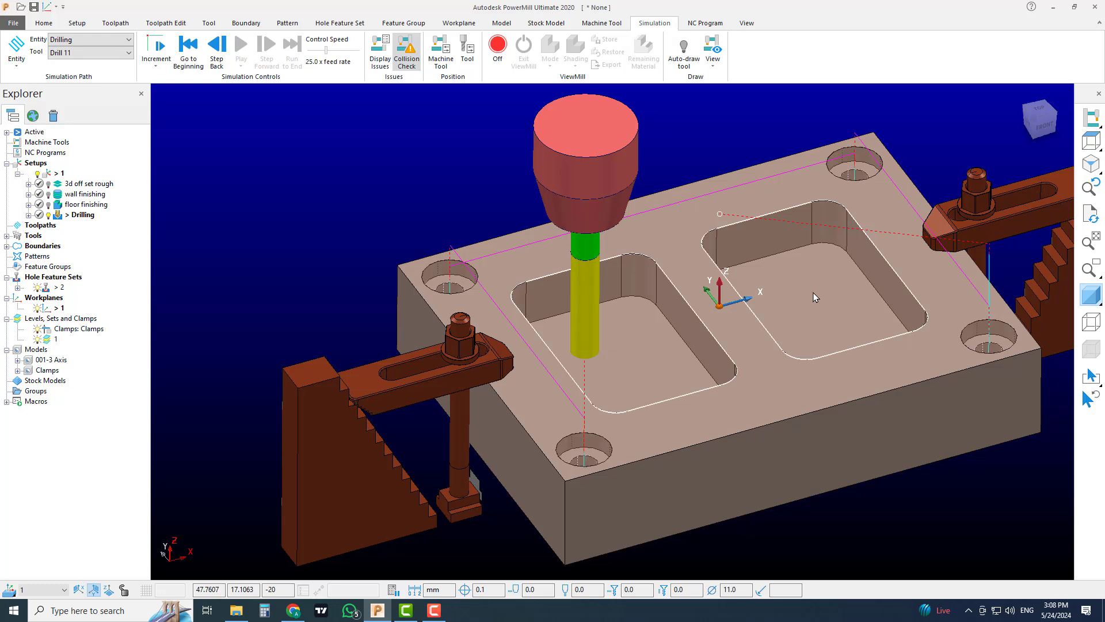
Step: Load the 3d off set rough toolpath for simulation from its start and switch on ViewMill
{"action": "right_click", "coordinate": [66, 184]}
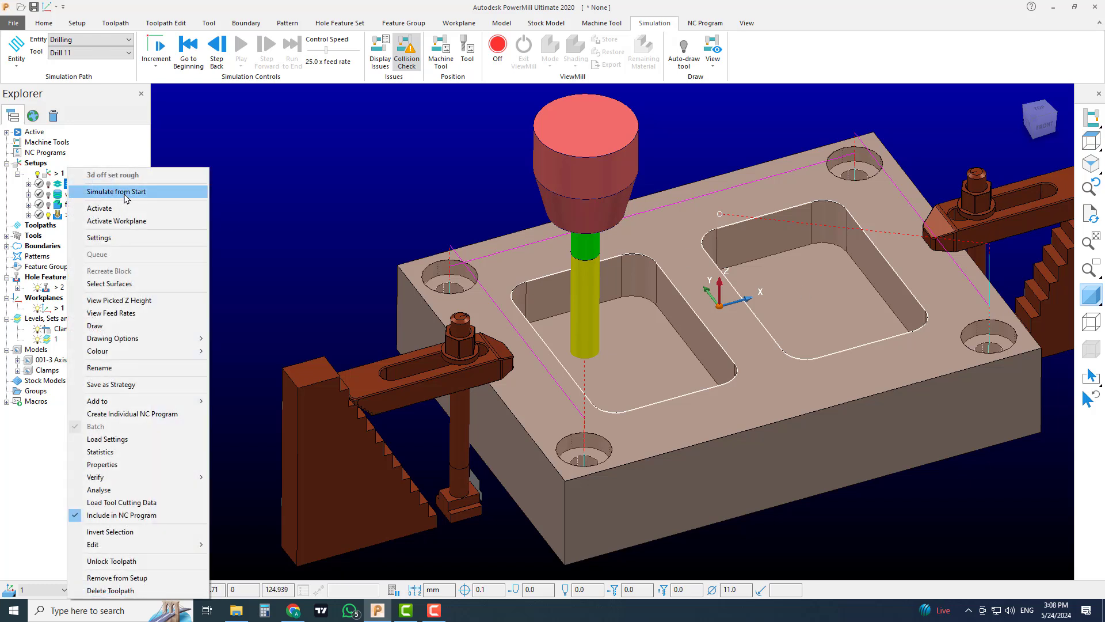
{"action": "left_click", "coordinate": [125, 193]}
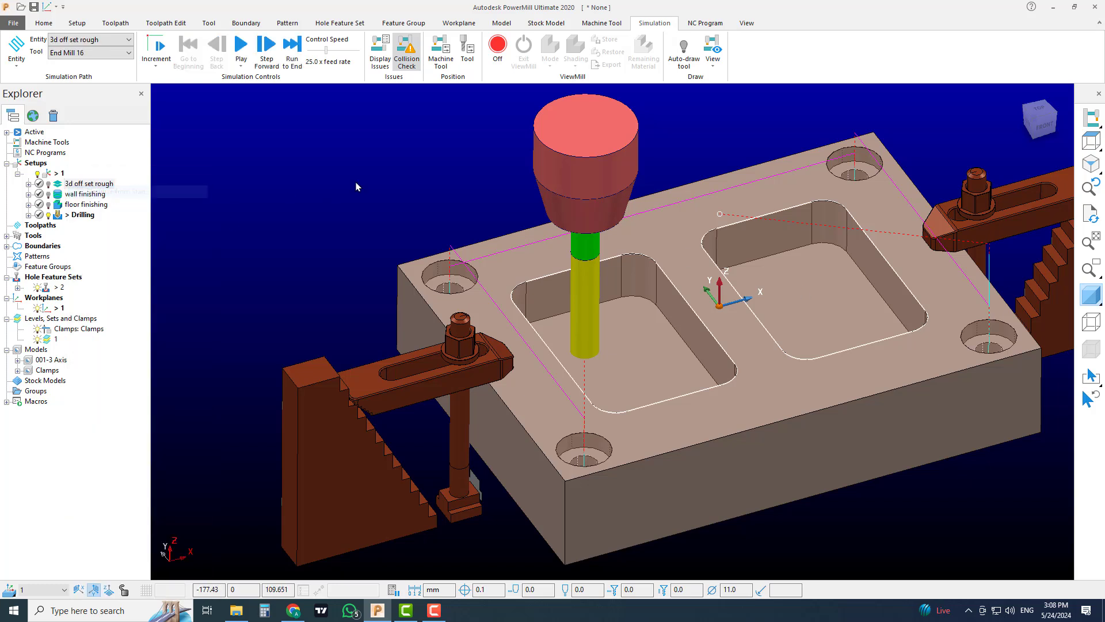
{"action": "left_click", "coordinate": [498, 46]}
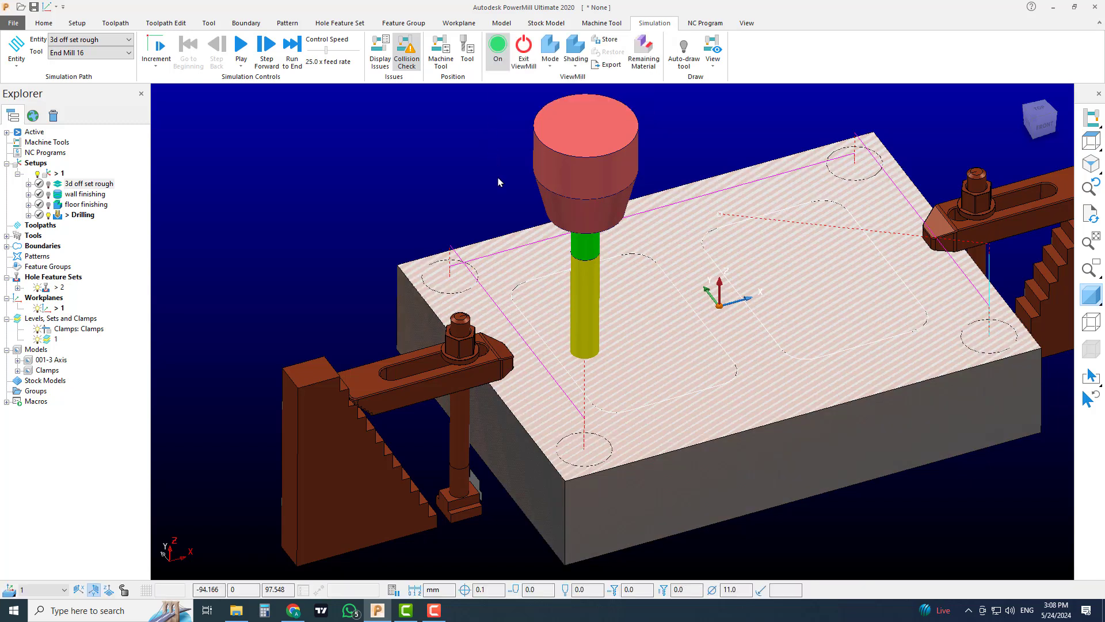
Step: Deactivate the Drilling toolpath and make End Mill 16 the active tool
{"action": "double_click", "coordinate": [70, 216]}
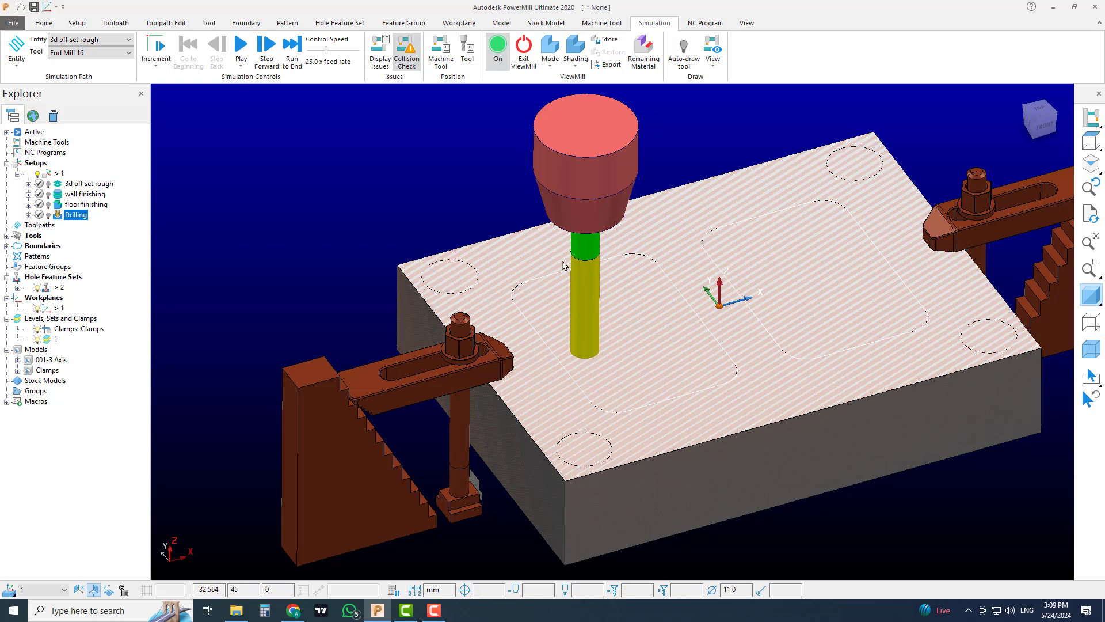
{"action": "middle_click_drag", "start_coordinate": [564, 265], "coordinate": [496, 266], "text": "shift"}
{"action": "middle_click_drag", "start_coordinate": [572, 245], "coordinate": [575, 254]}
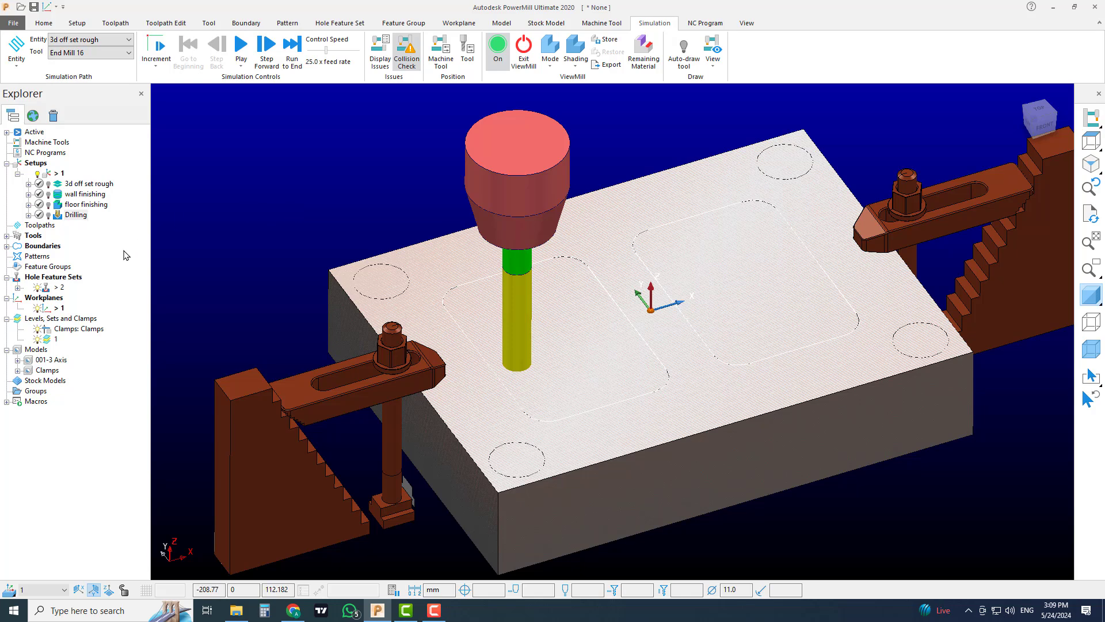
{"action": "left_click", "coordinate": [7, 236]}
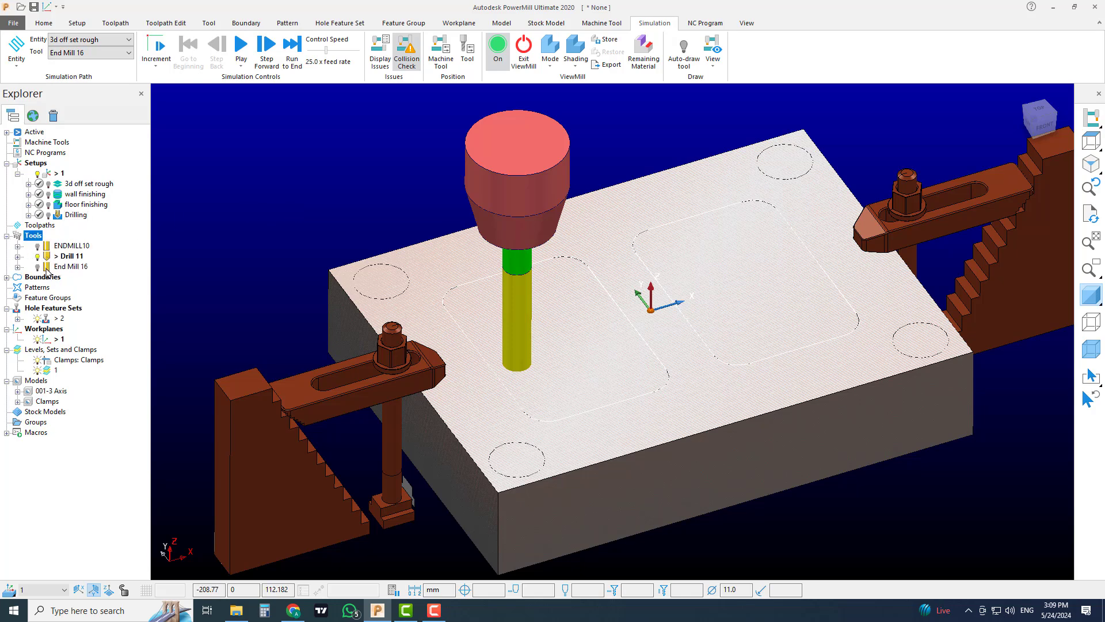
{"action": "double_click", "coordinate": [69, 266]}
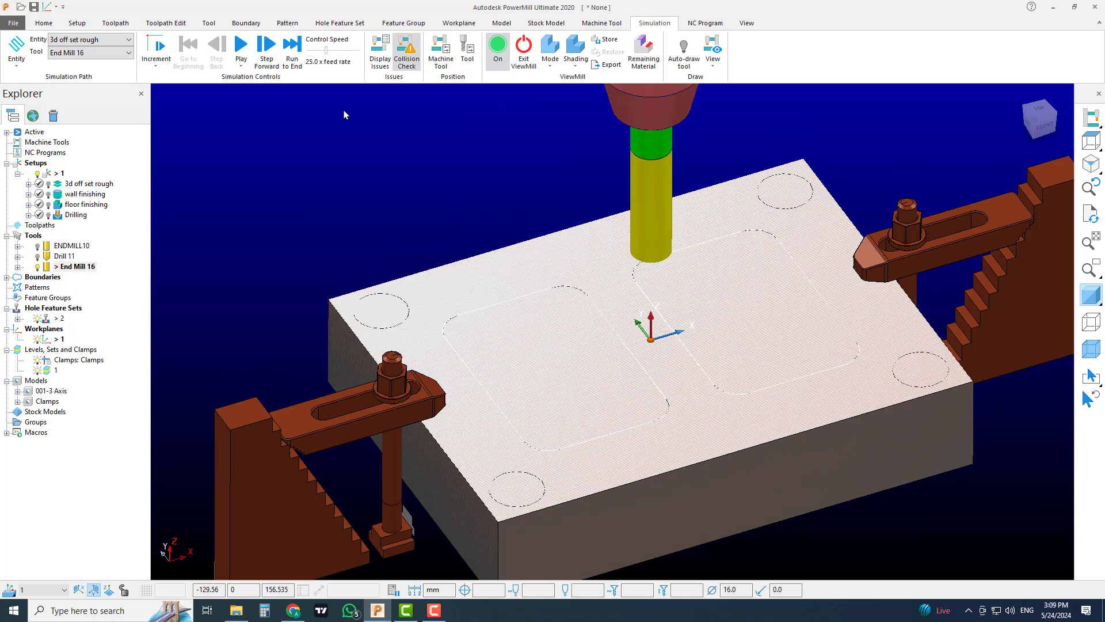
Step: Play the roughing simulation as fast as possible and inspect the remaining material in the pockets and corner holes
{"action": "left_click_drag", "start_coordinate": [327, 51], "coordinate": [359, 51]}
{"action": "left_click", "coordinate": [241, 46]}
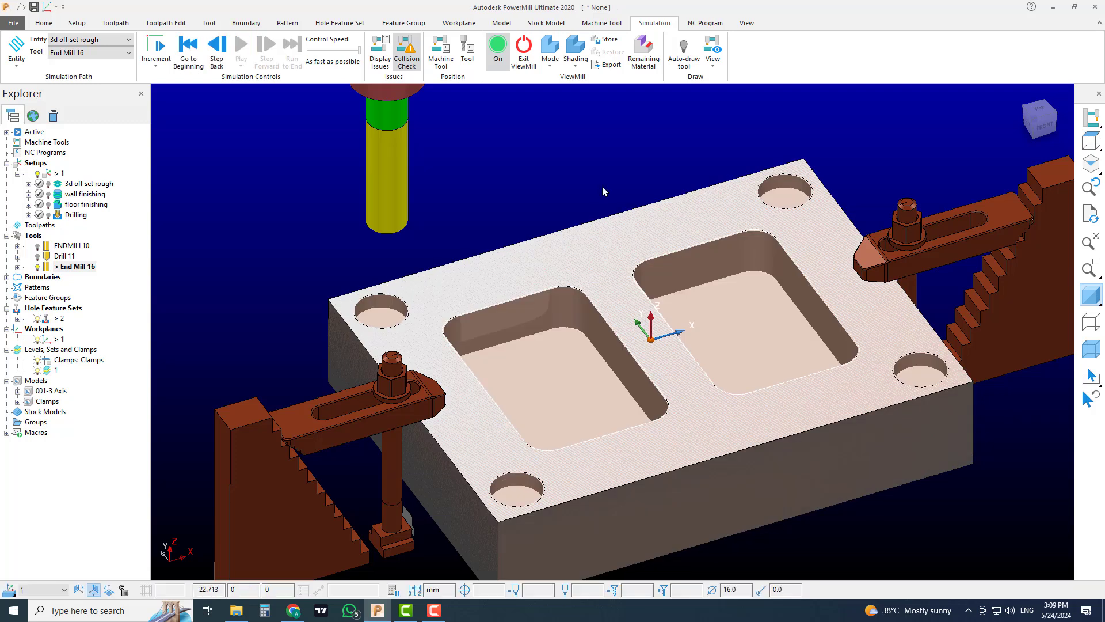
{"action": "left_click", "coordinate": [645, 54]}
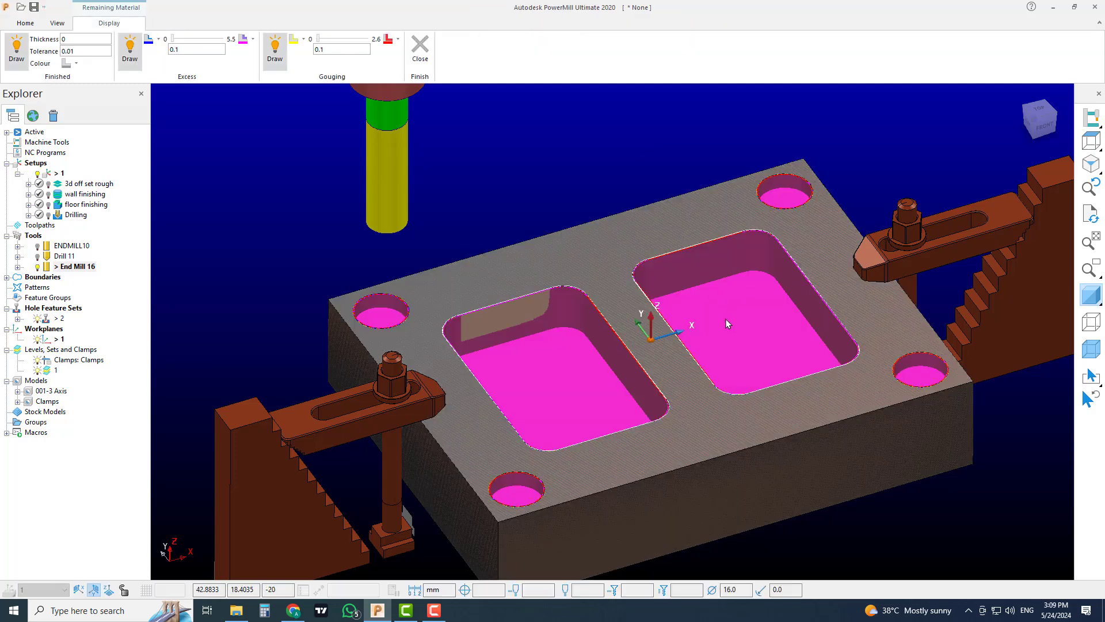
{"action": "scroll", "coordinate": [720, 340], "scroll_direction": "up", "scroll_amount": 2}
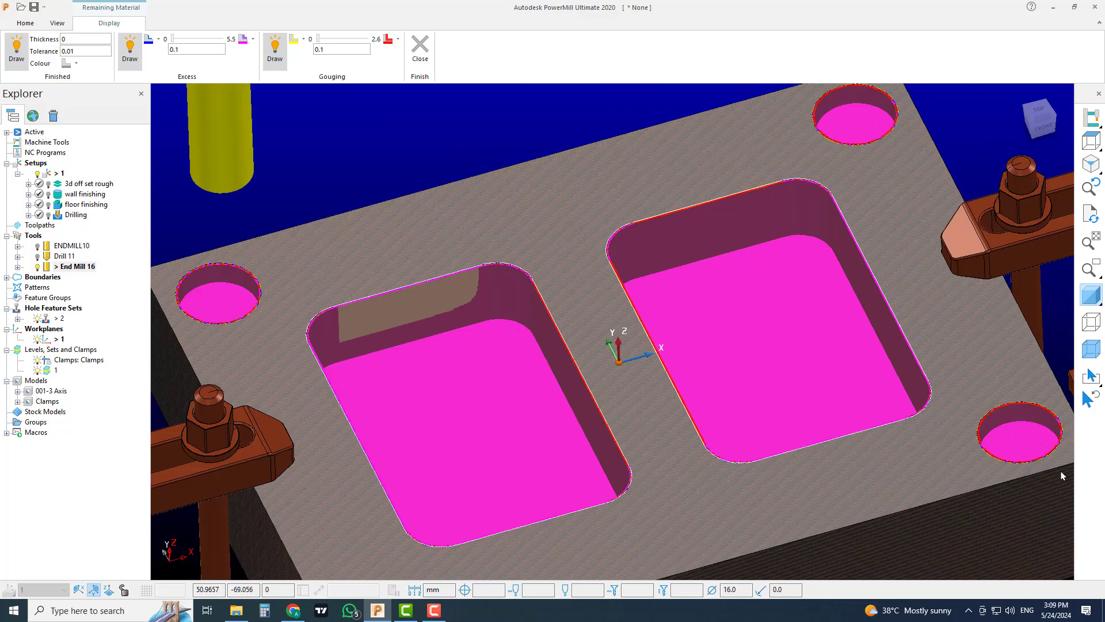
{"action": "scroll", "coordinate": [883, 424], "scroll_direction": "down", "scroll_amount": 3}
{"action": "middle_click_drag", "start_coordinate": [699, 404], "coordinate": [752, 345]}
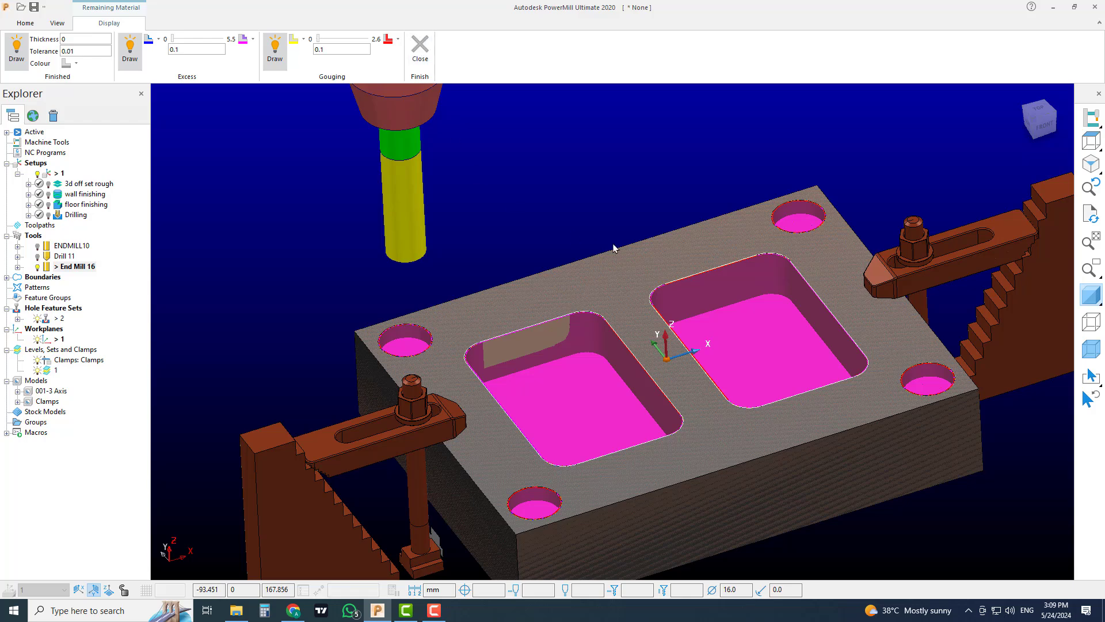
{"action": "key", "text": "Escape"}
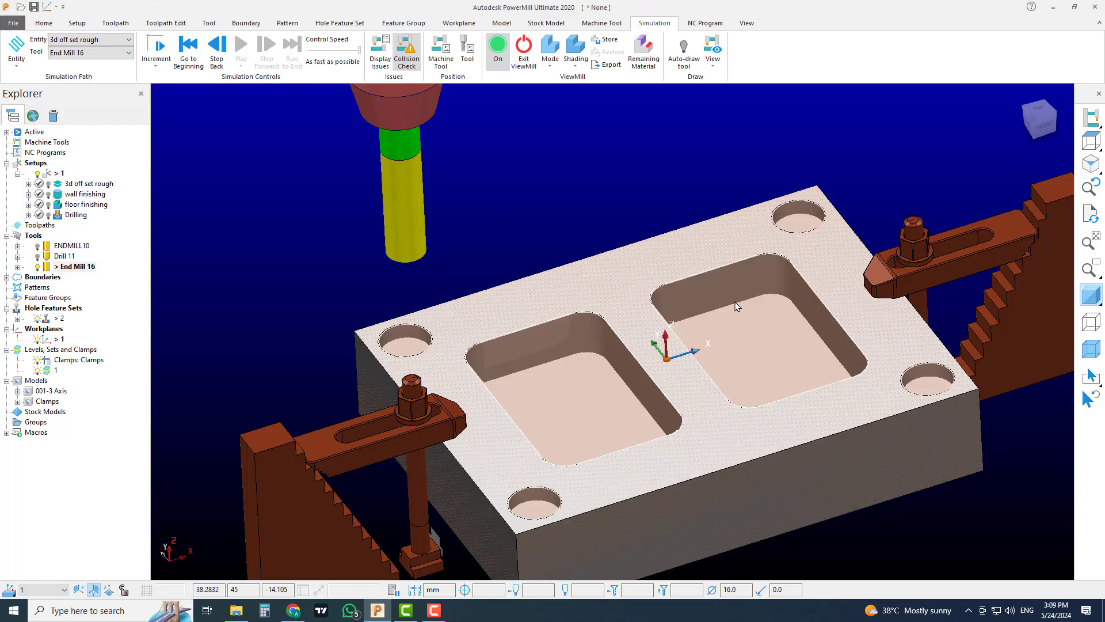
Step: Simulate the wall finishing toolpath on the roughed stock
{"action": "mouse_move", "coordinate": [736, 304]}
{"action": "middle_mouse_down", "text": "shift"}
{"action": "mouse_move", "coordinate": [641, 289]}
{"action": "mouse_move", "coordinate": [654, 331]}
{"action": "middle_mouse_up", "text": "shift"}
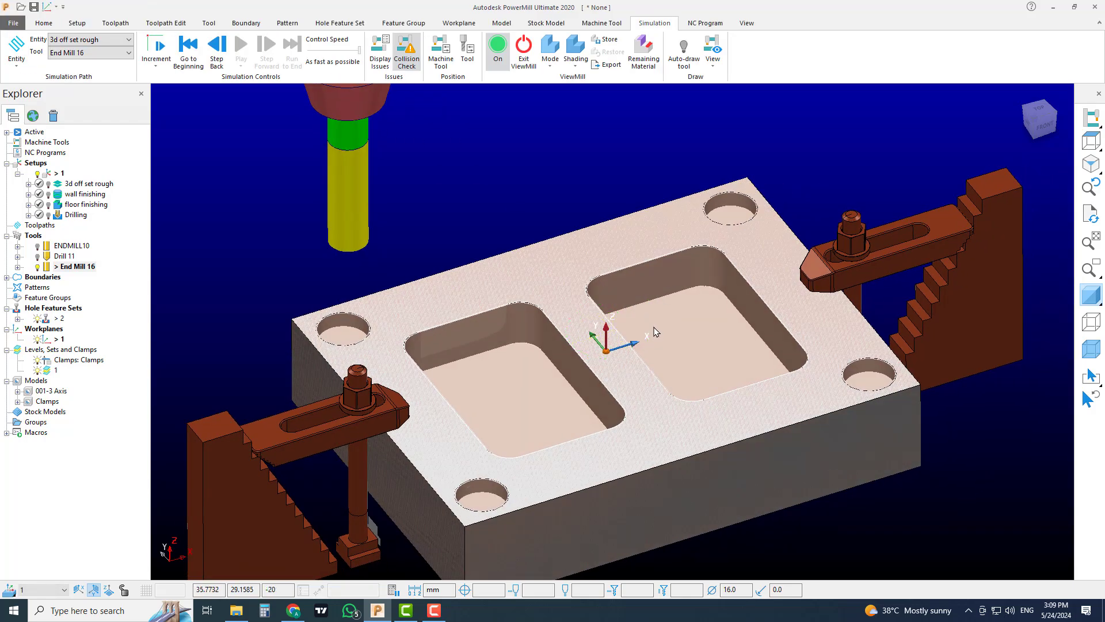
{"action": "left_click", "coordinate": [106, 42]}
{"action": "left_click", "coordinate": [112, 93]}
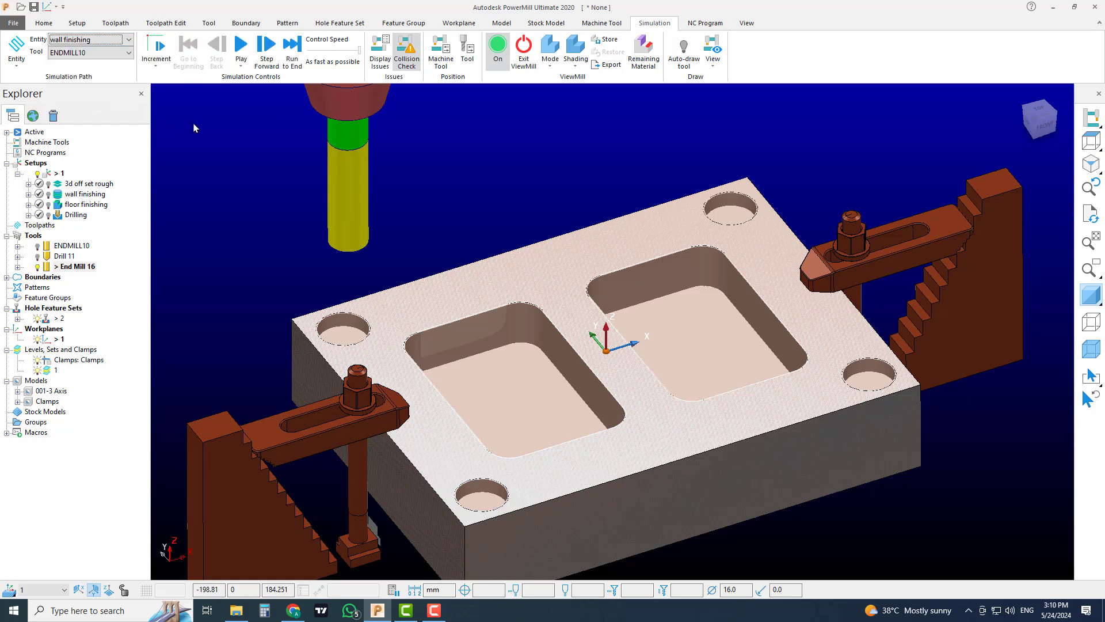
{"action": "left_click", "coordinate": [241, 49]}
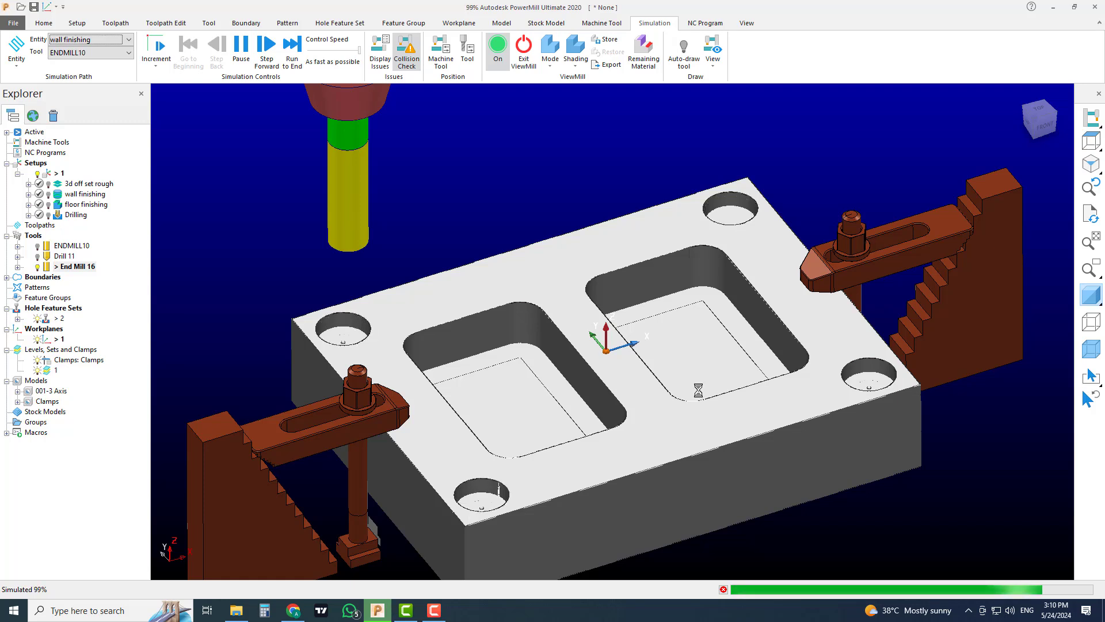
Step: Simulate the floor finishing toolpath on the wall-finished stock
{"action": "left_click", "coordinate": [113, 40]}
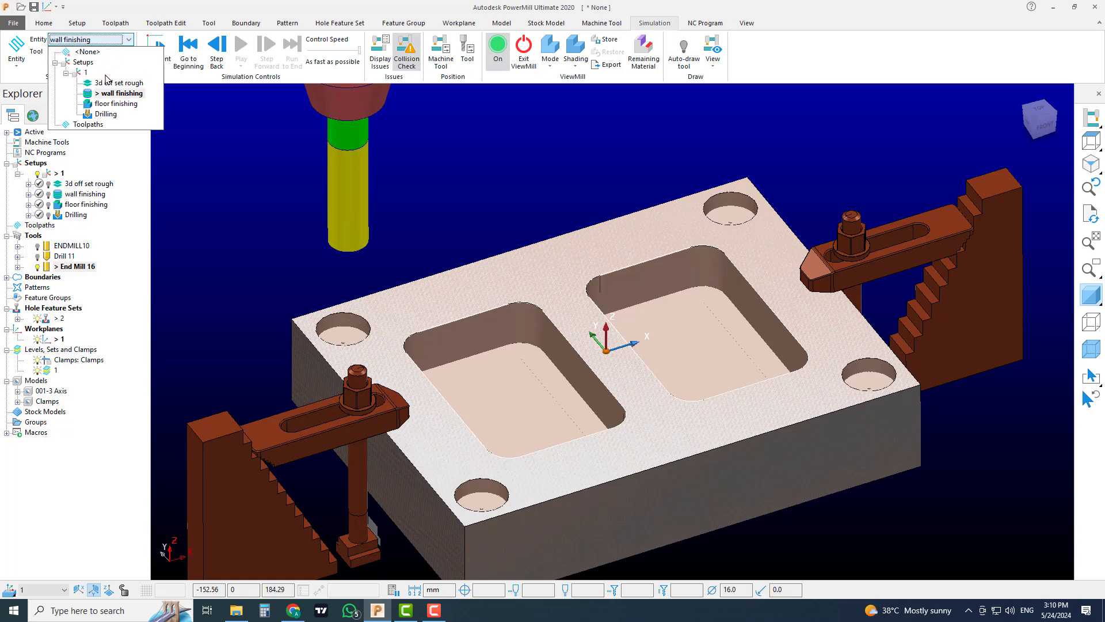
{"action": "left_click", "coordinate": [112, 103]}
{"action": "left_click", "coordinate": [241, 46]}
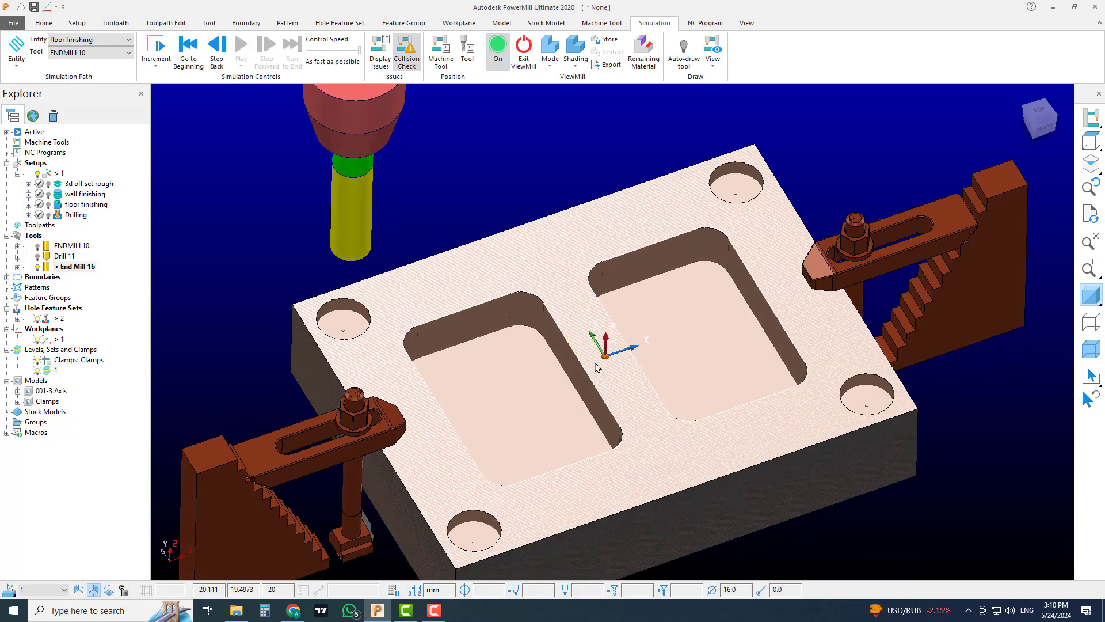
{"action": "middle_click_drag", "start_coordinate": [675, 334], "coordinate": [677, 307]}
Step: Simulate the Drilling toolpath with Drill 11 on the stock left by floor finishing
{"action": "left_click", "coordinate": [101, 42]}
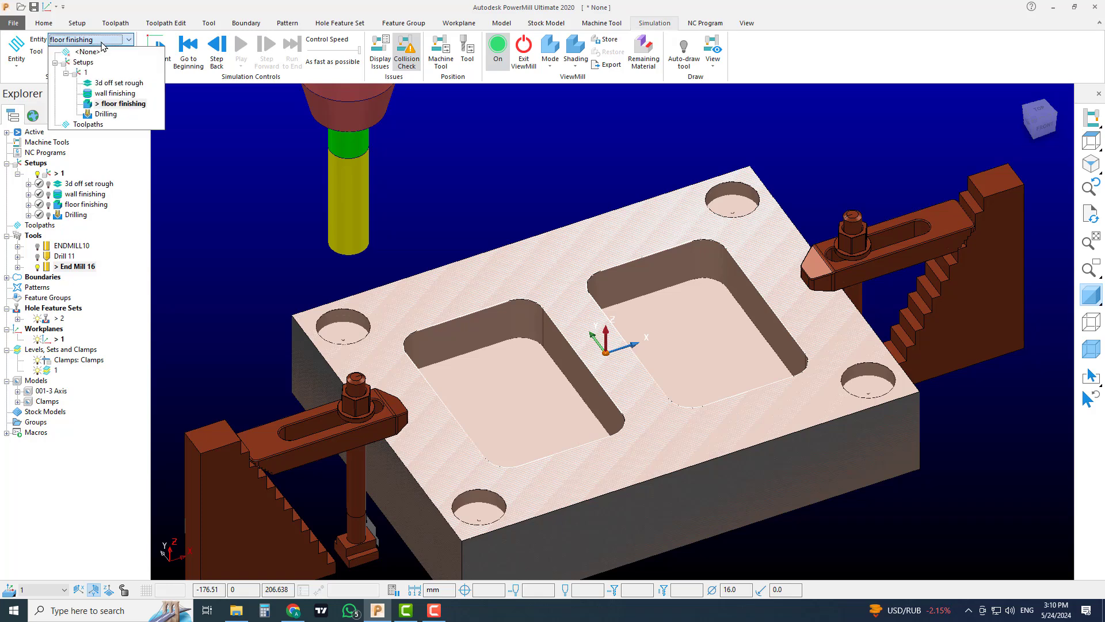
{"action": "left_click", "coordinate": [106, 114]}
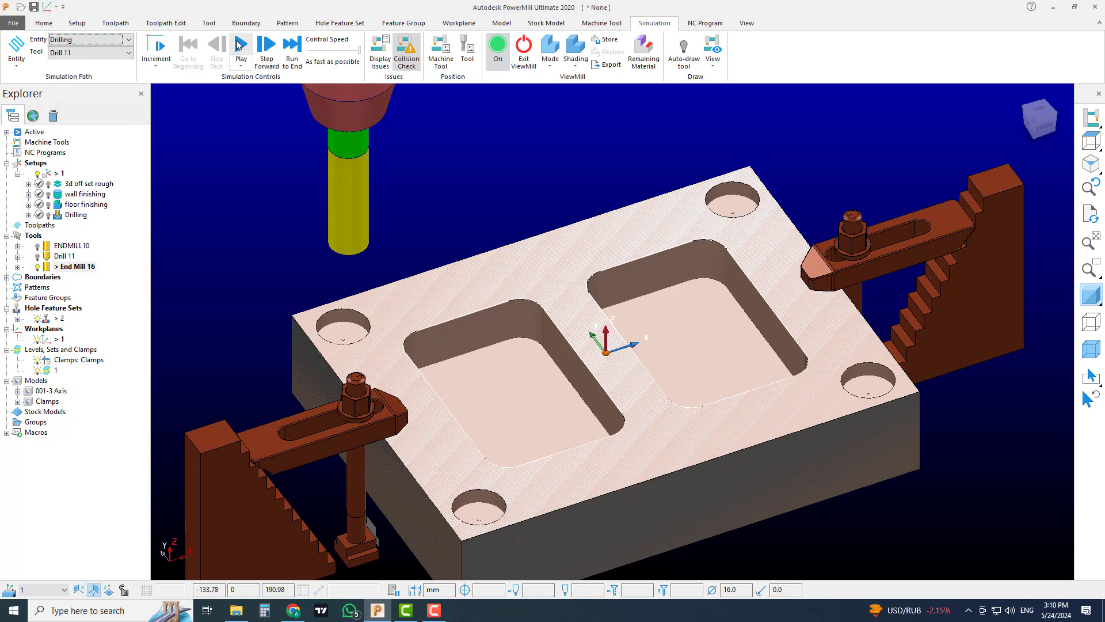
{"action": "left_click", "coordinate": [239, 45]}
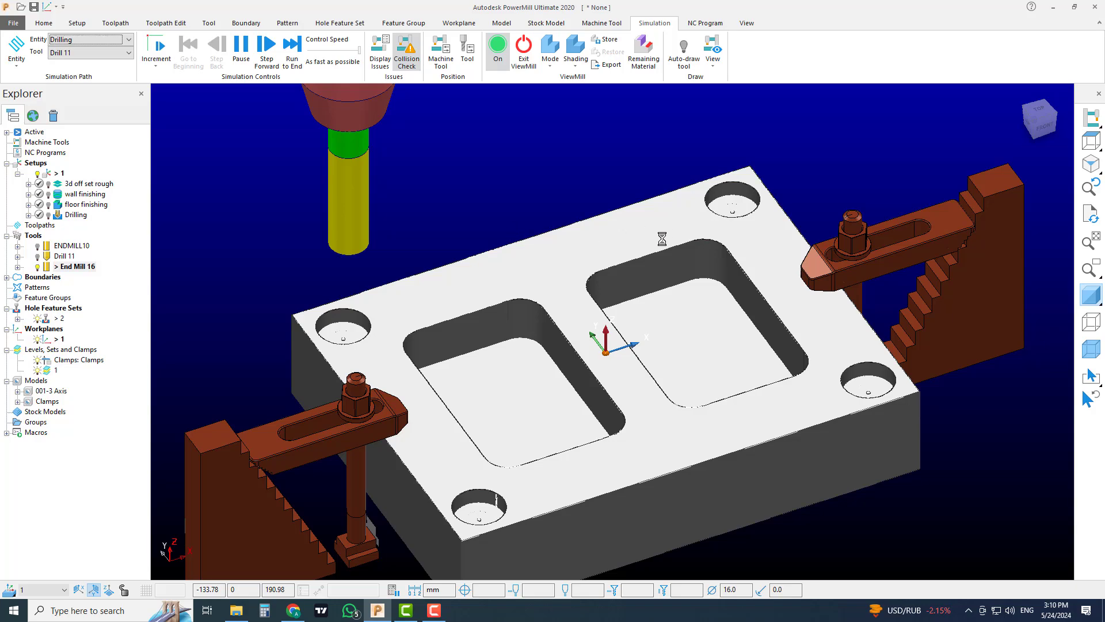
{"action": "middle_click_drag", "start_coordinate": [662, 239], "coordinate": [621, 377]}
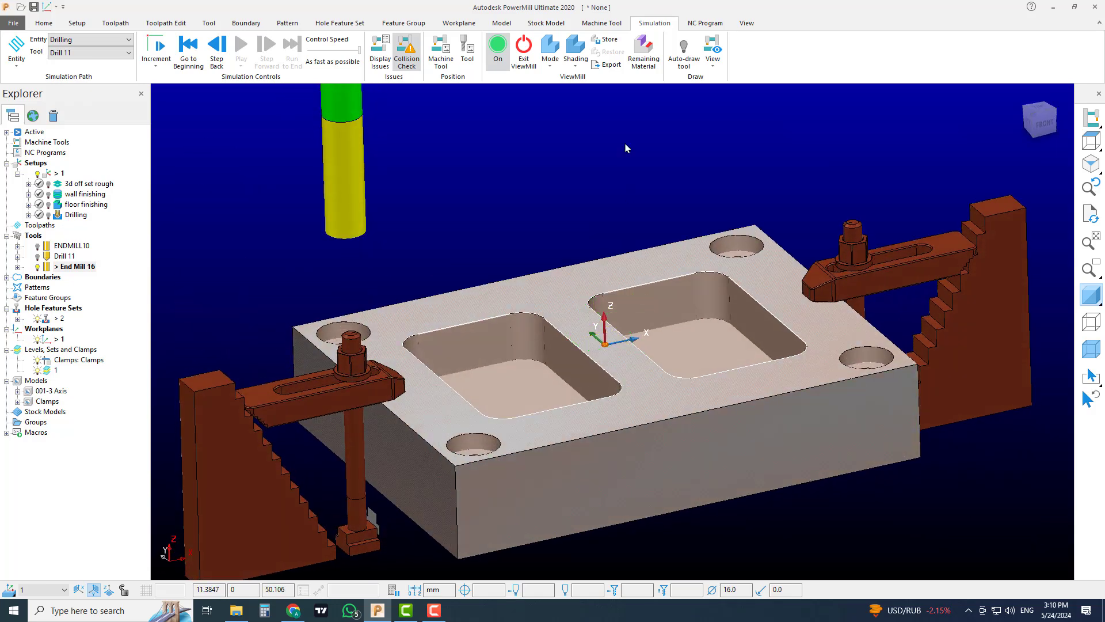
Step: Display the remaining material after drilling and examine the pockets, counterbore floors and drilled corner holes for excess or gouging
{"action": "left_click", "coordinate": [642, 51]}
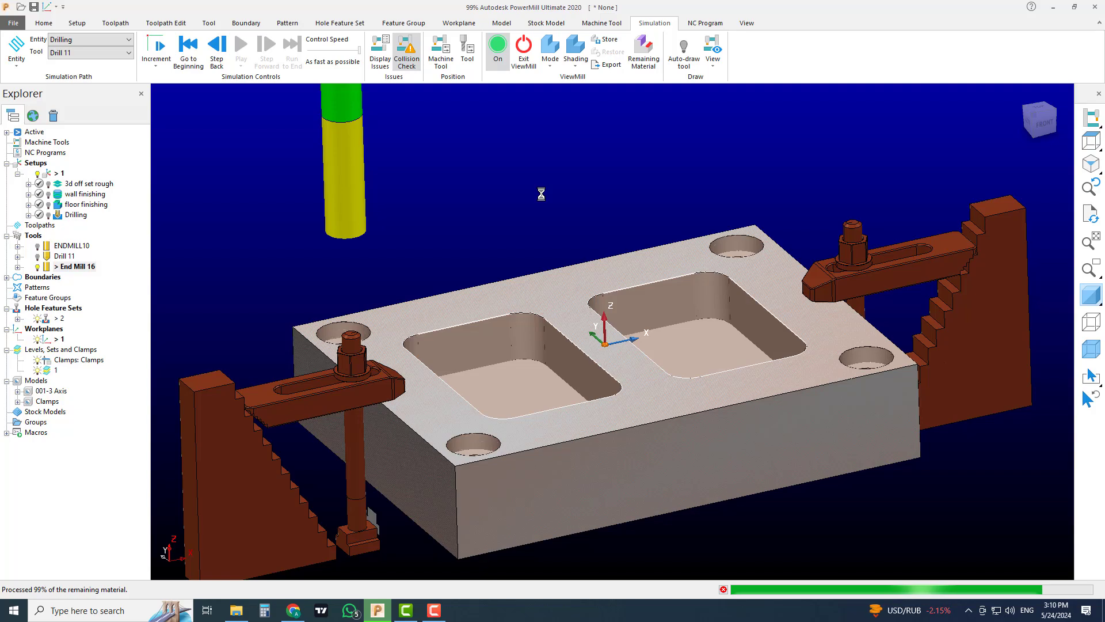
{"action": "middle_click_drag", "start_coordinate": [549, 183], "coordinate": [671, 368]}
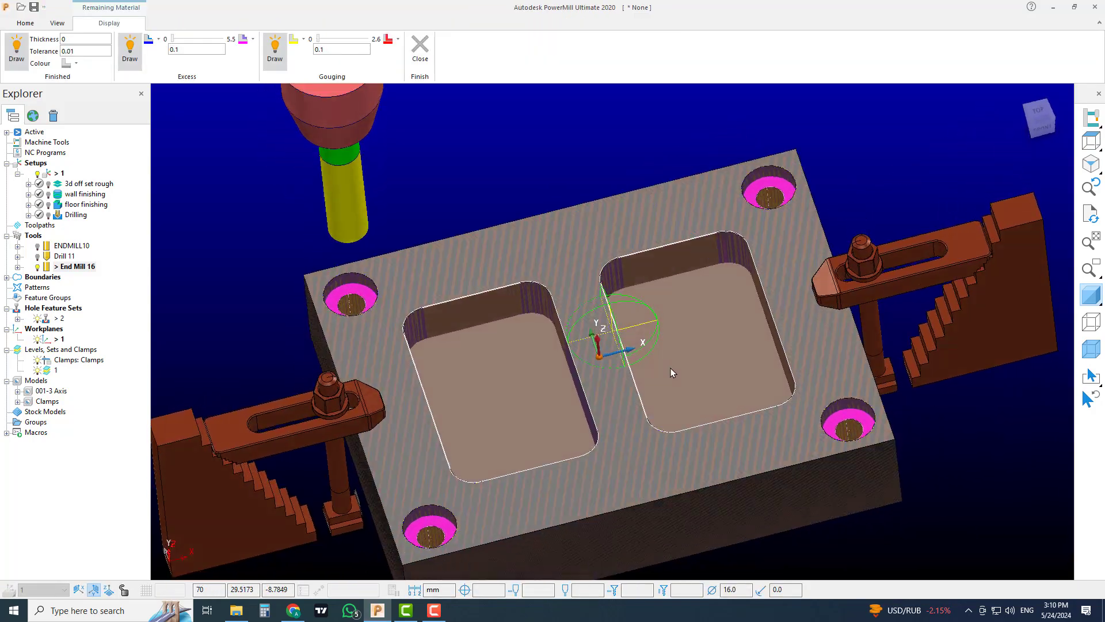
{"action": "scroll", "coordinate": [772, 237], "scroll_direction": "up", "scroll_amount": 4}
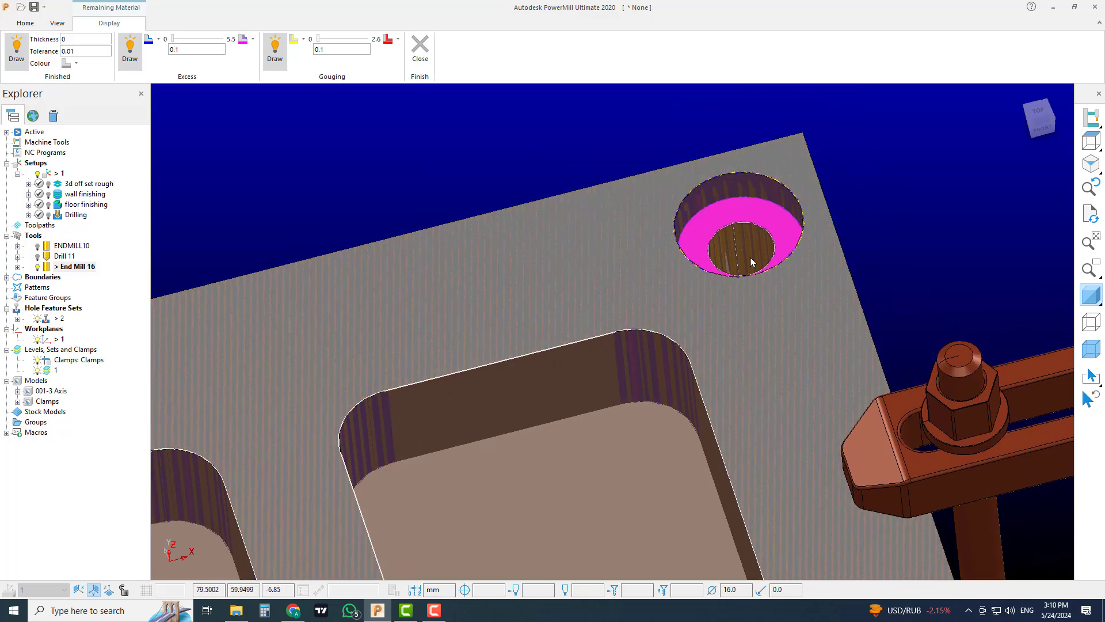
{"action": "scroll", "coordinate": [723, 213], "scroll_direction": "down", "scroll_amount": 6}
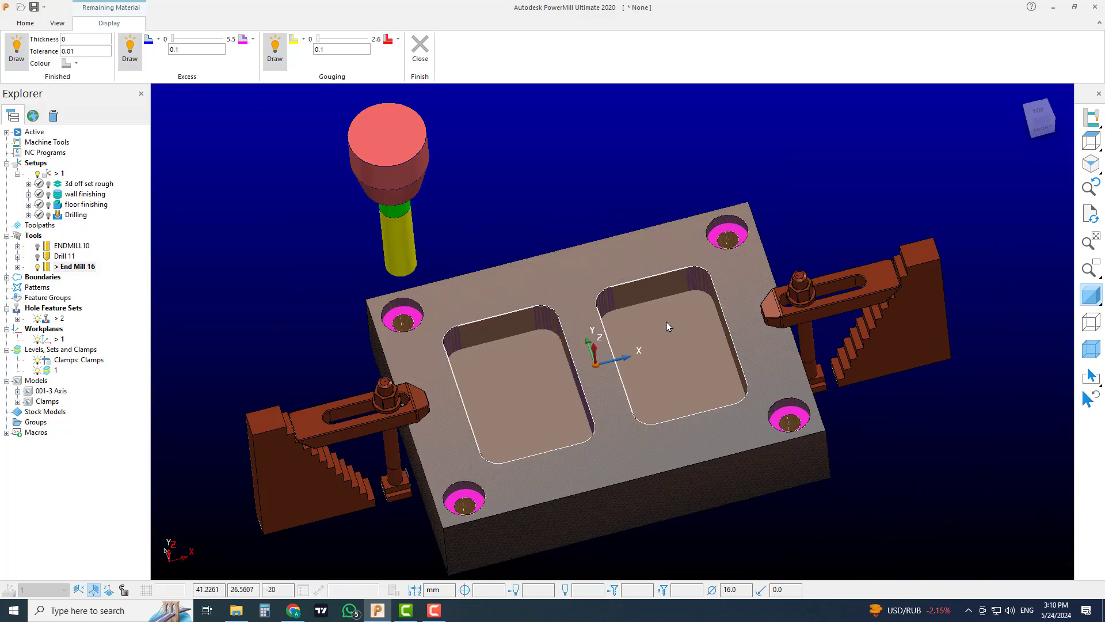
{"action": "middle_click_drag", "start_coordinate": [668, 326], "coordinate": [736, 360]}
{"action": "scroll", "coordinate": [742, 236], "scroll_direction": "up", "scroll_amount": 3}
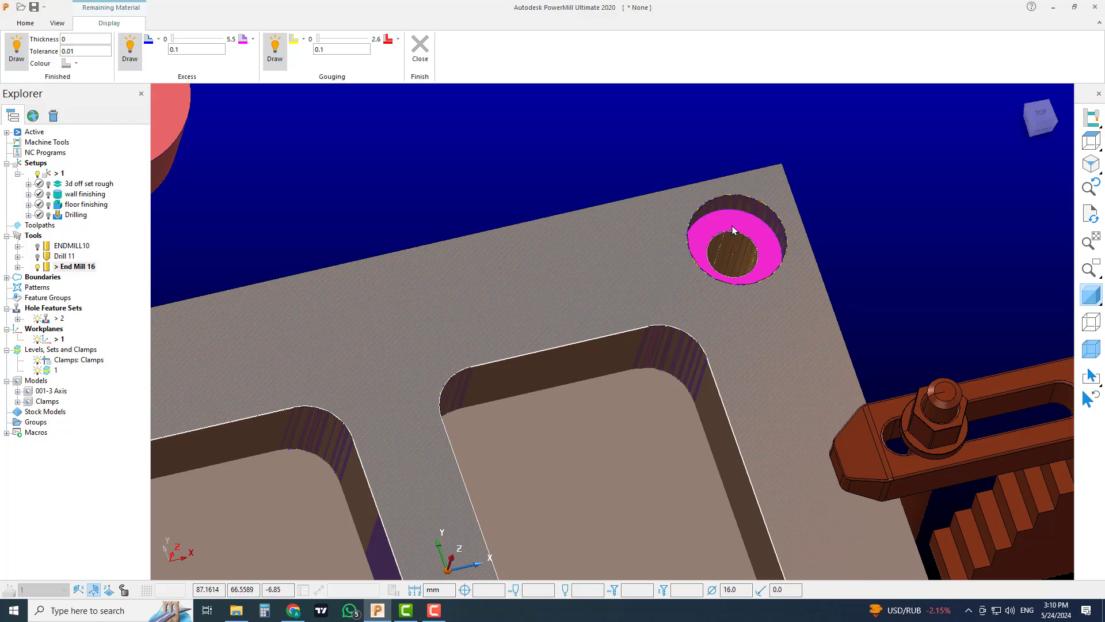
{"action": "scroll", "coordinate": [723, 361], "scroll_direction": "down", "scroll_amount": 5}
{"action": "middle_click_drag", "start_coordinate": [723, 361], "coordinate": [464, 177]}
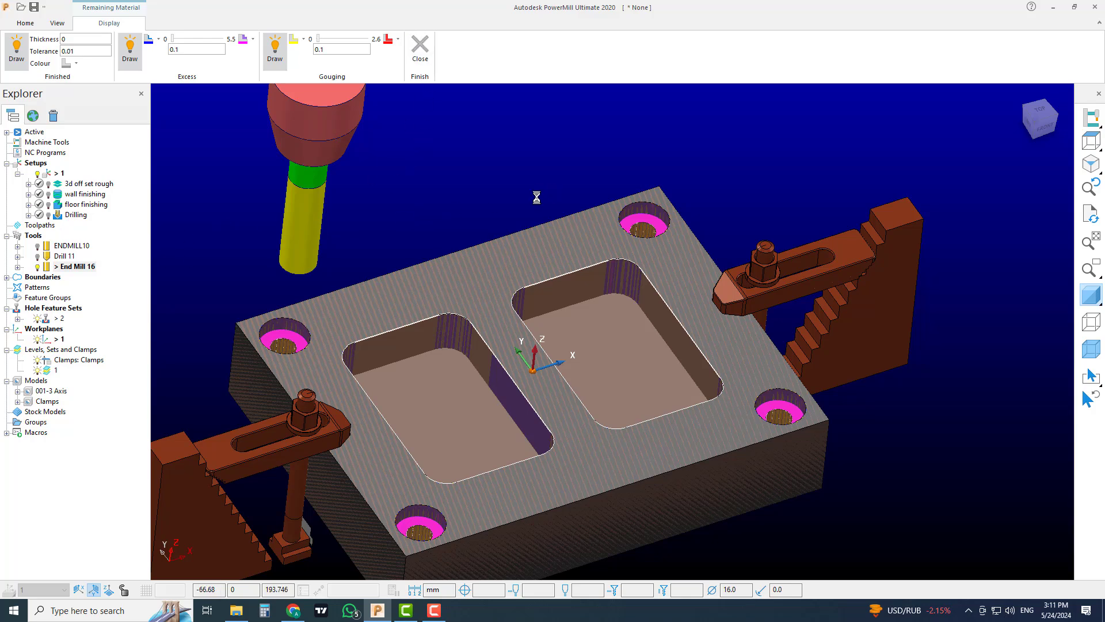
Step: Close the remaining material display and exit ViewMill, confirming the end of the session
{"action": "left_click", "coordinate": [534, 52]}
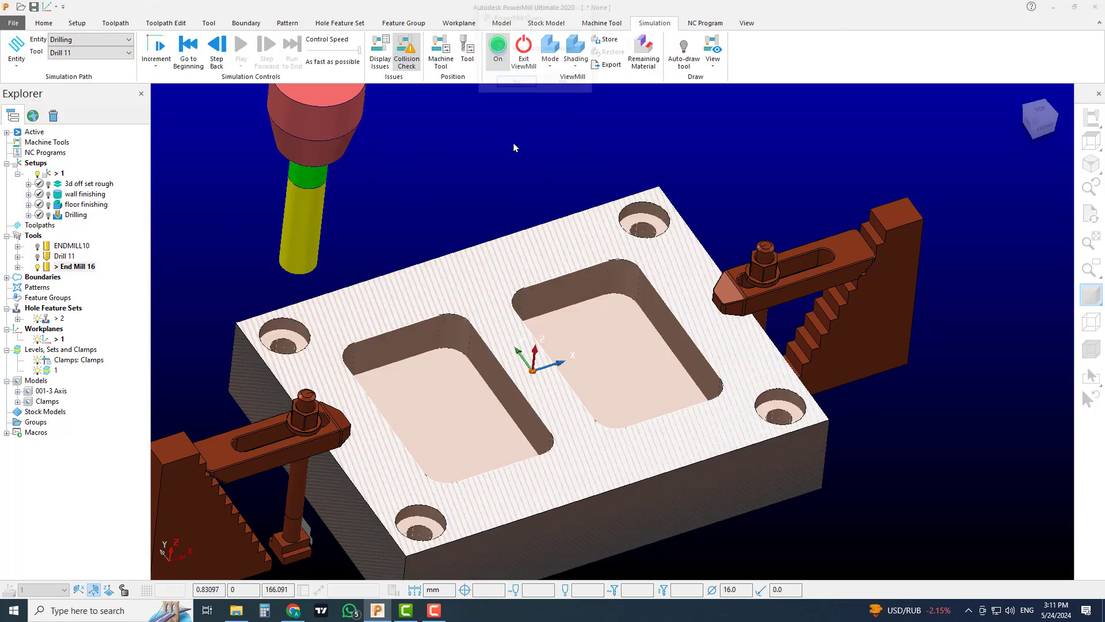
{"action": "left_click", "coordinate": [515, 83]}
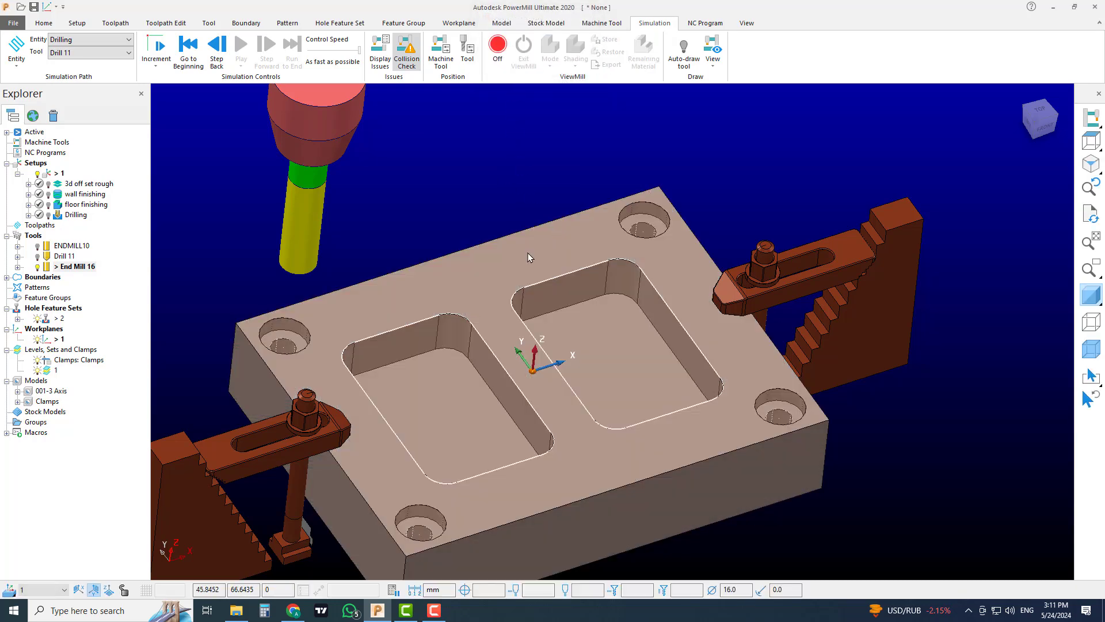
Step: Activate the wall finishing toolpath and examine its passes in the corner holes and along the pocket walls
{"action": "scroll", "coordinate": [683, 242], "scroll_direction": "up", "scroll_amount": 3}
{"action": "double_click", "coordinate": [64, 196]}
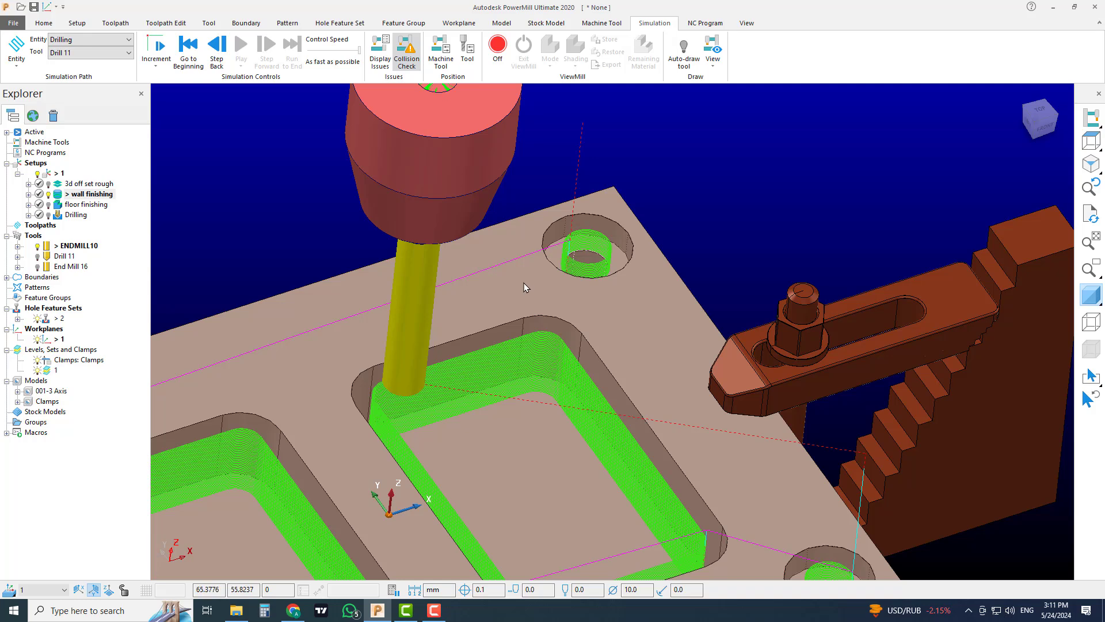
{"action": "middle_click_drag", "start_coordinate": [524, 284], "coordinate": [498, 302]}
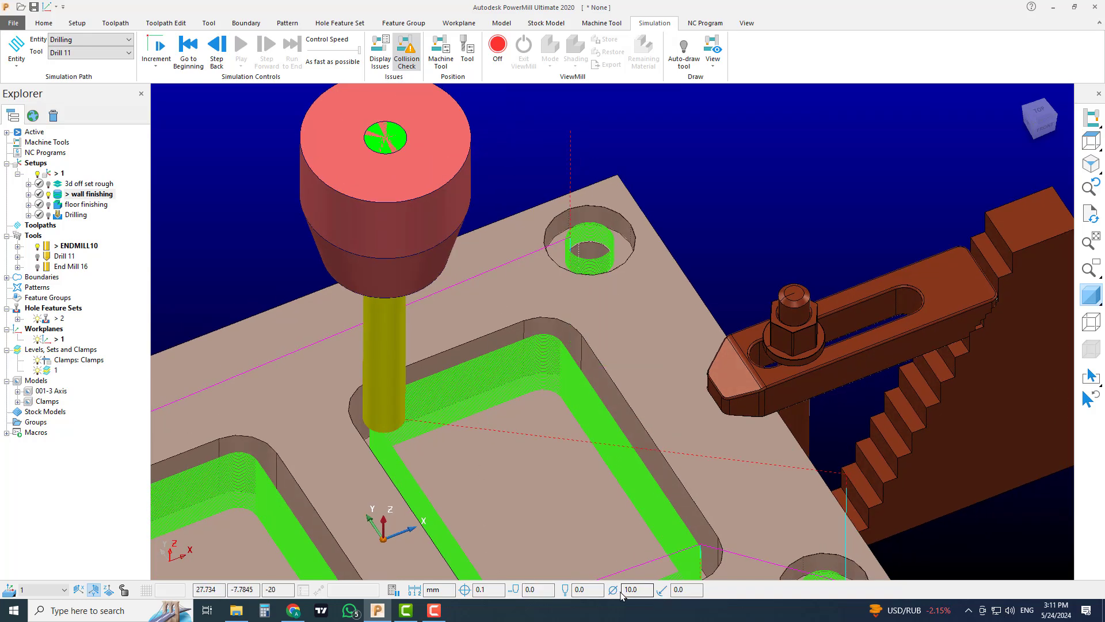
{"action": "scroll", "coordinate": [582, 253], "scroll_direction": "up", "scroll_amount": 5}
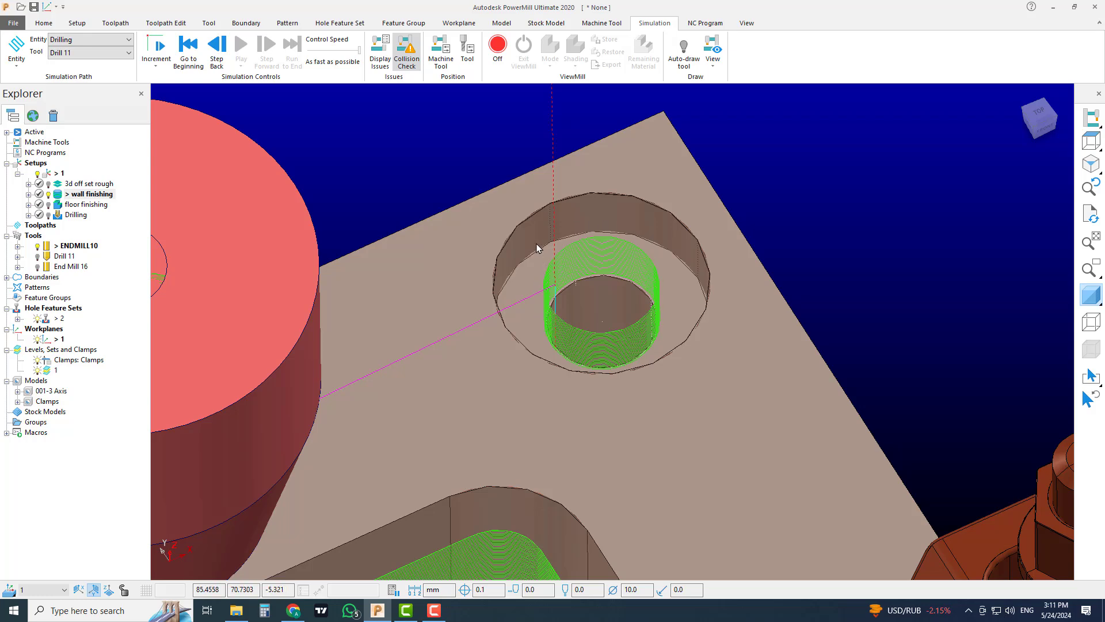
{"action": "scroll", "coordinate": [600, 285], "scroll_direction": "down", "scroll_amount": 5}
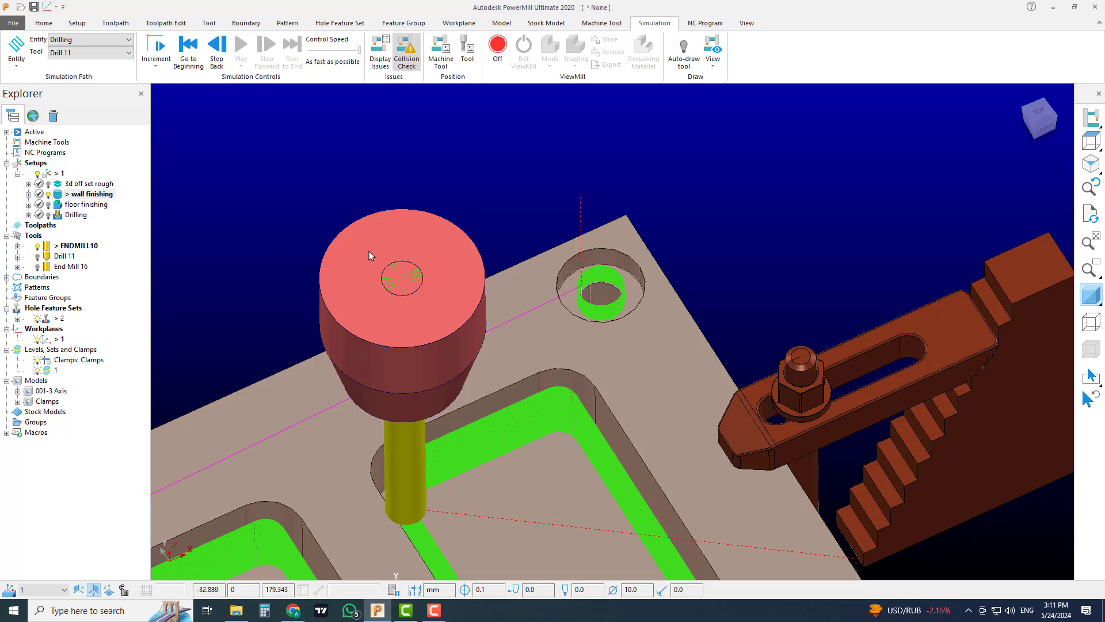
{"action": "scroll", "coordinate": [596, 316], "scroll_direction": "down", "scroll_amount": 5}
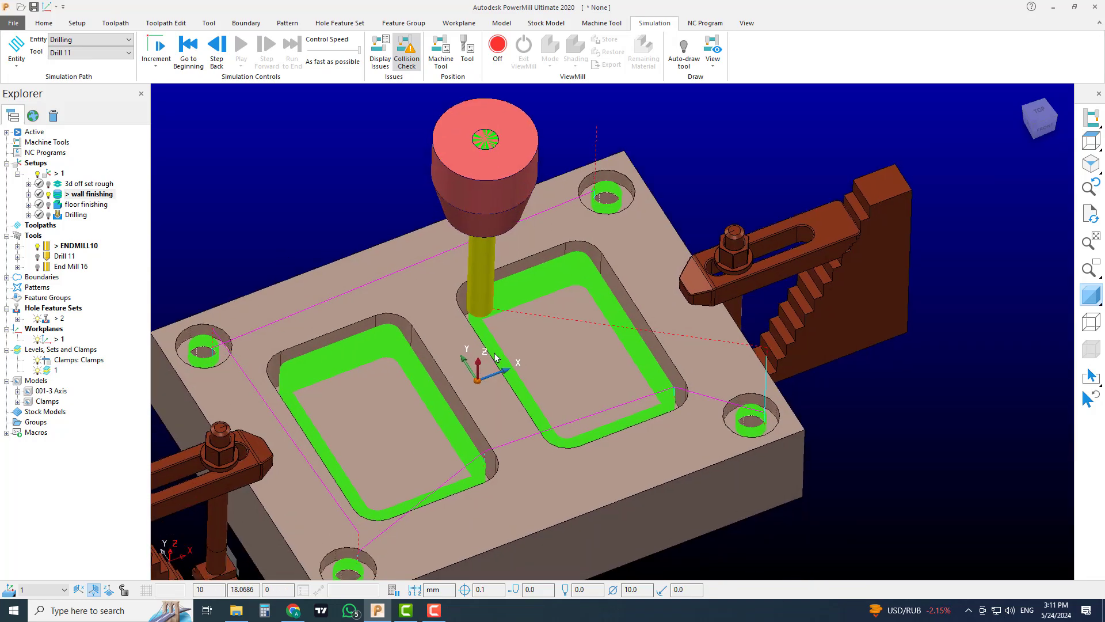
{"action": "scroll", "coordinate": [621, 338], "scroll_direction": "up", "scroll_amount": 2}
{"action": "middle_click_drag", "start_coordinate": [569, 460], "coordinate": [453, 350]}
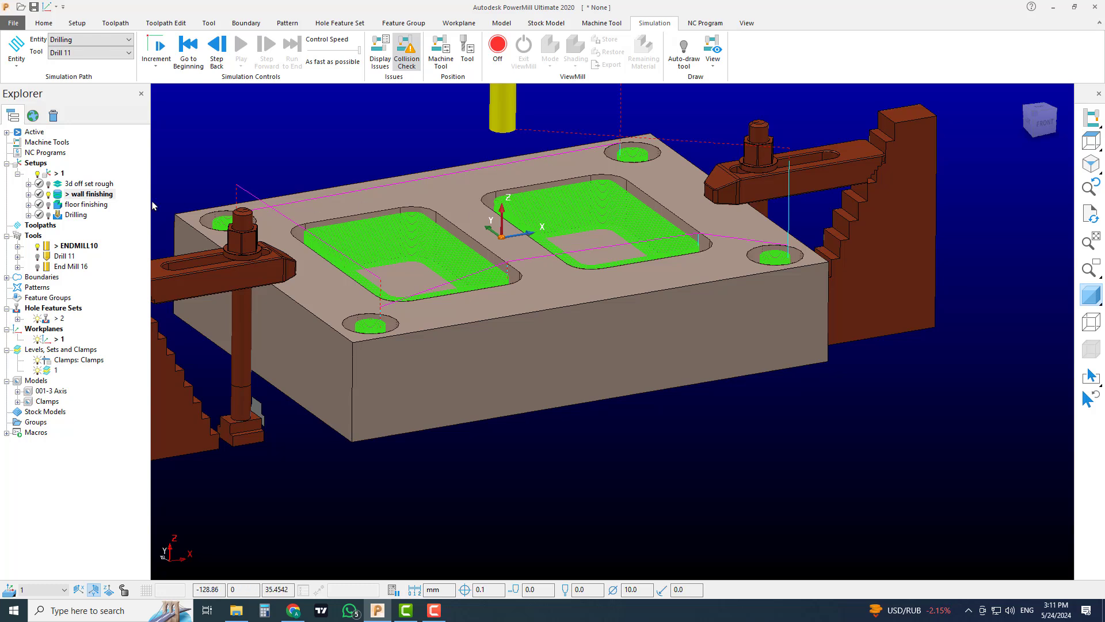
Step: Activate the 3d off set rough toolpath and examine its passes in the pockets and corner holes
{"action": "double_click", "coordinate": [98, 184]}
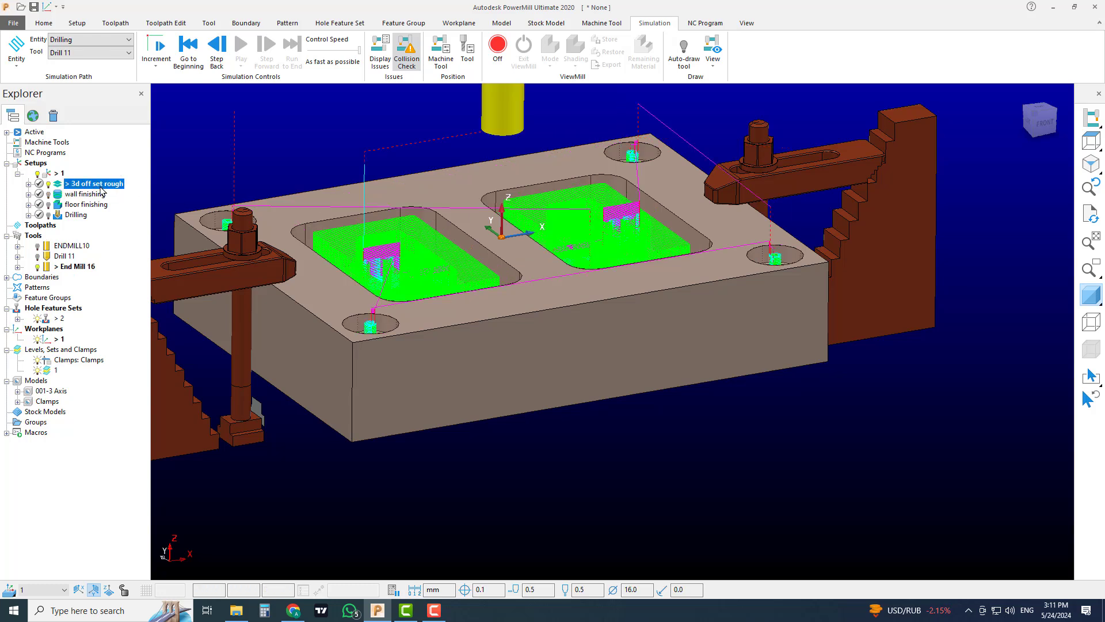
{"action": "middle_click_drag", "start_coordinate": [417, 266], "coordinate": [526, 322], "text": "shift"}
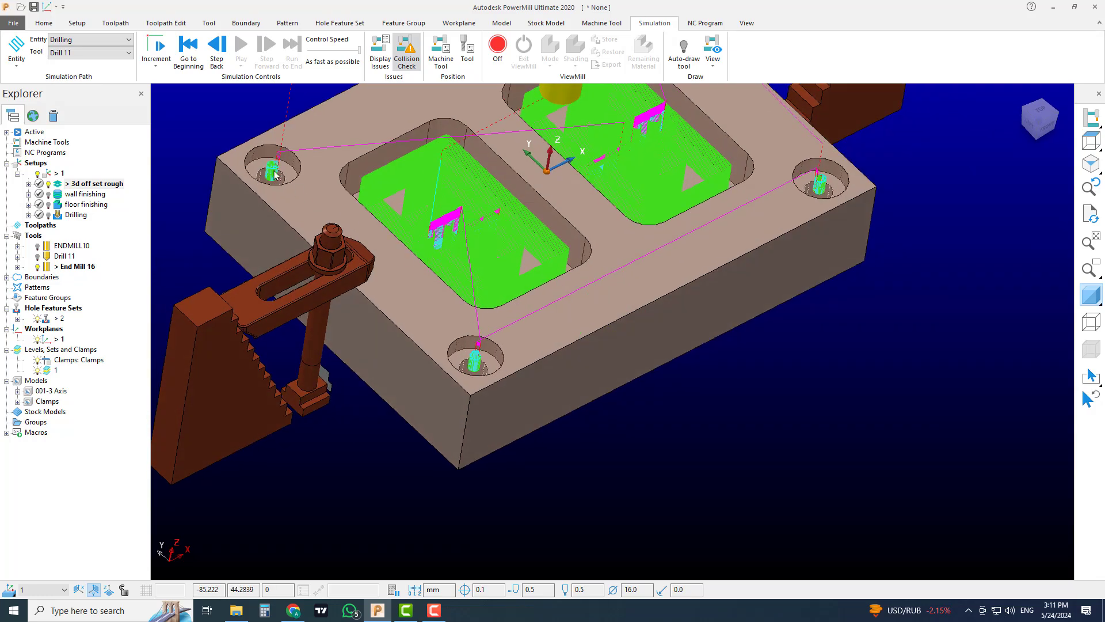
{"action": "middle_click_drag", "start_coordinate": [522, 250], "coordinate": [531, 271], "text": "shift"}
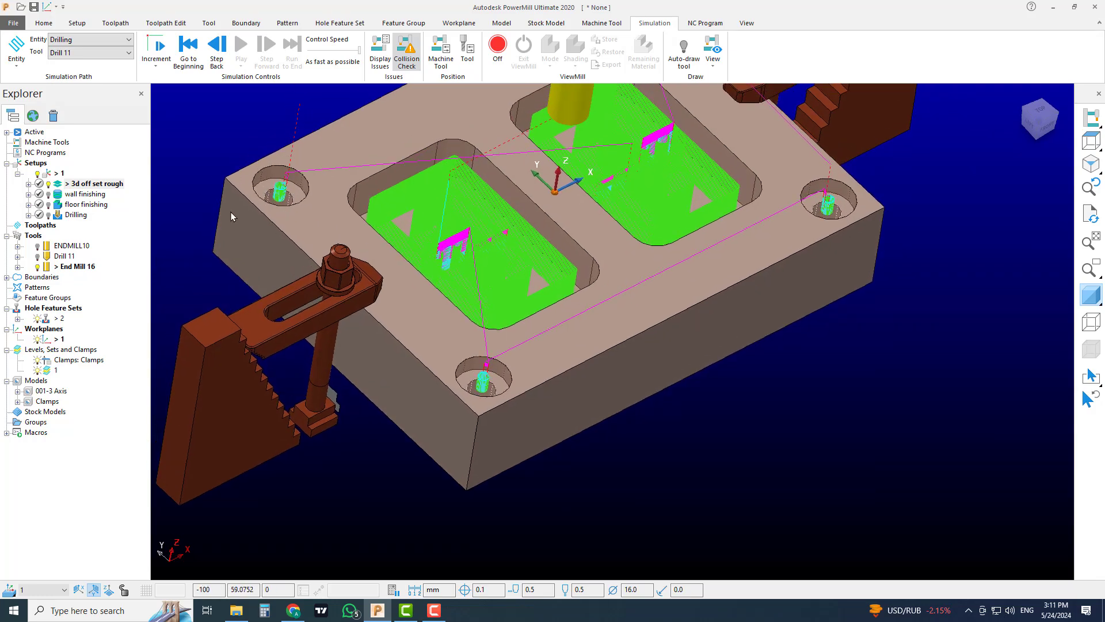
Step: Reactivate the wall finishing toolpath and check its thickness settings against the plate
{"action": "double_click", "coordinate": [70, 195]}
{"action": "middle_click_drag", "start_coordinate": [306, 197], "coordinate": [340, 260], "text": "shift"}
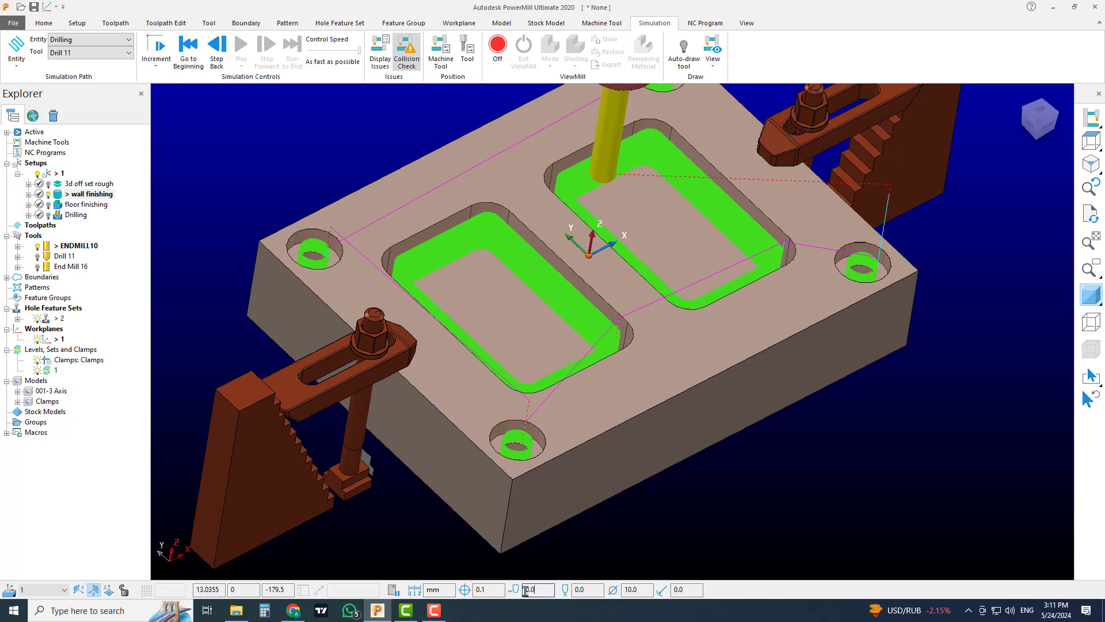
{"action": "left_click", "coordinate": [574, 591]}
{"action": "scroll", "coordinate": [799, 426], "scroll_direction": "down", "scroll_amount": 2}
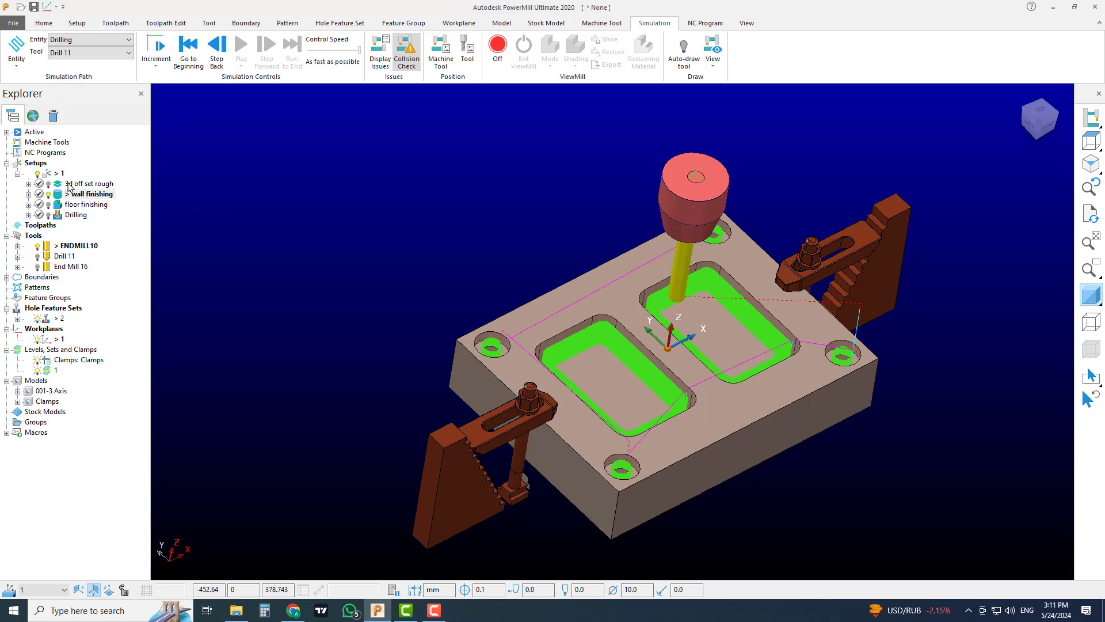
Step: Create a new NC program named 01 with the default settings
{"action": "right_click", "coordinate": [45, 153]}
{"action": "left_click", "coordinate": [73, 180]}
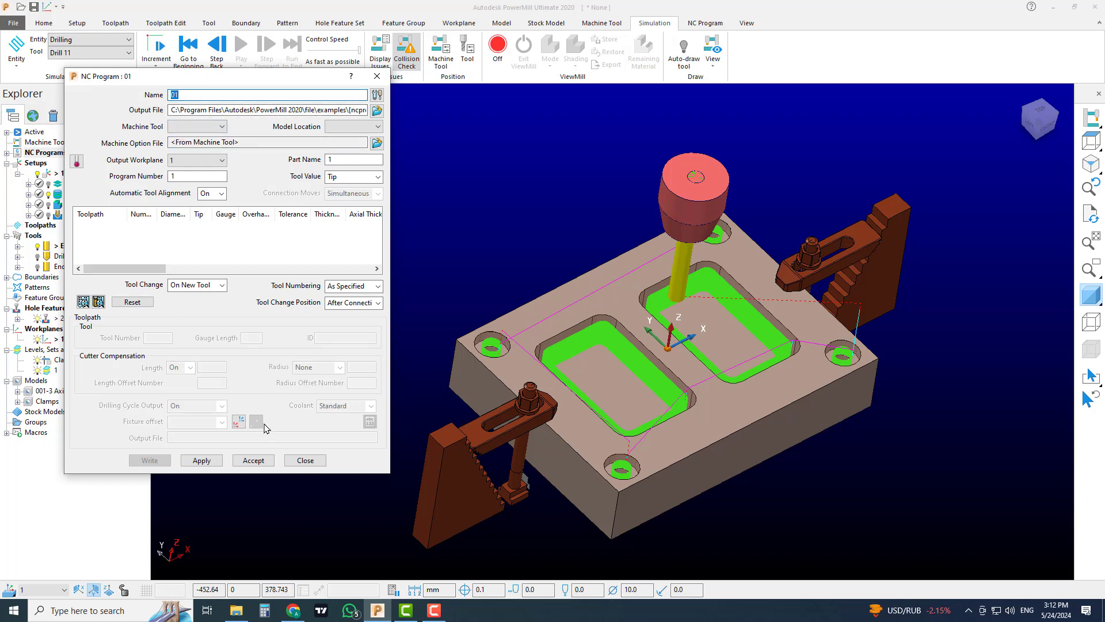
{"action": "left_click", "coordinate": [253, 460]}
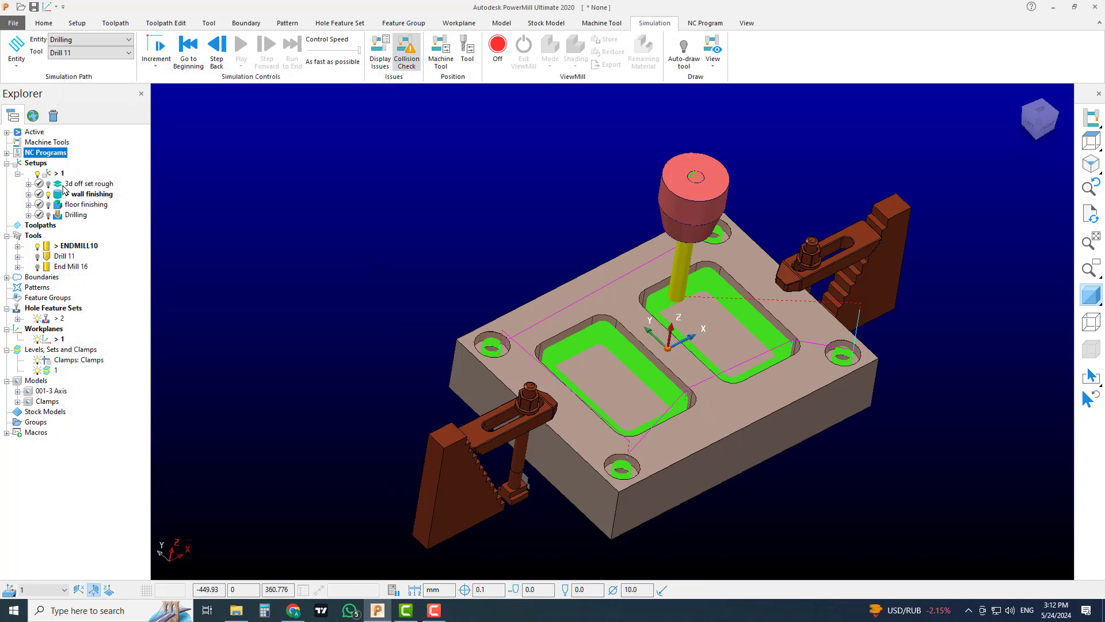
Step: Add the 3d off set rough, wall finishing, floor finishing and Drilling toolpaths to NC program 01 and check its contents
{"action": "left_click", "coordinate": [65, 185]}
{"action": "left_click", "coordinate": [72, 212], "text": "shift"}
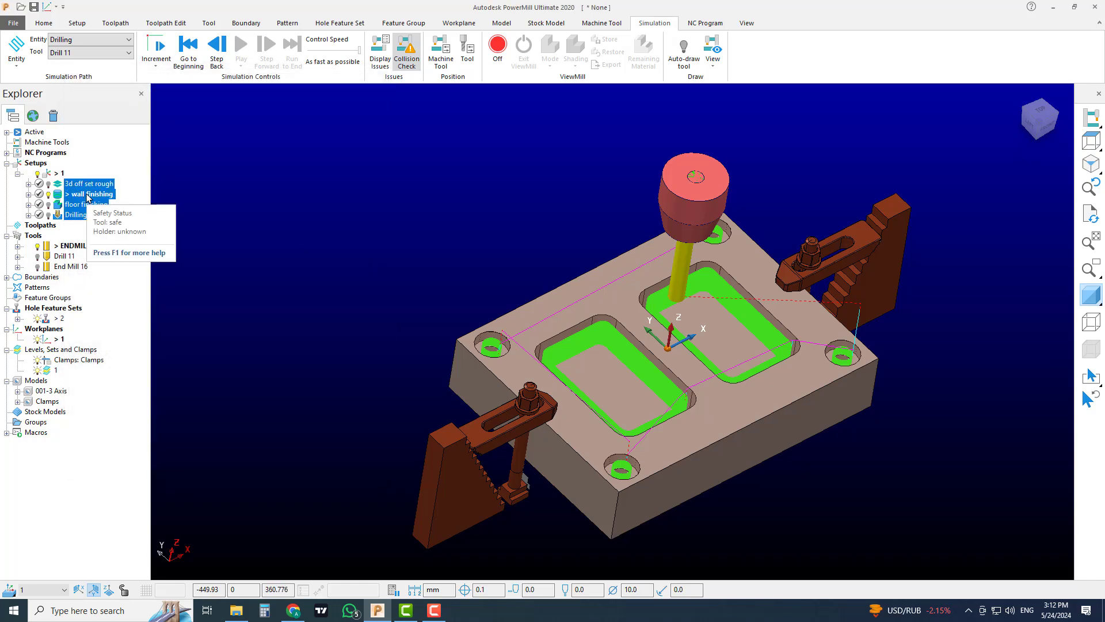
{"action": "right_click", "coordinate": [87, 198]}
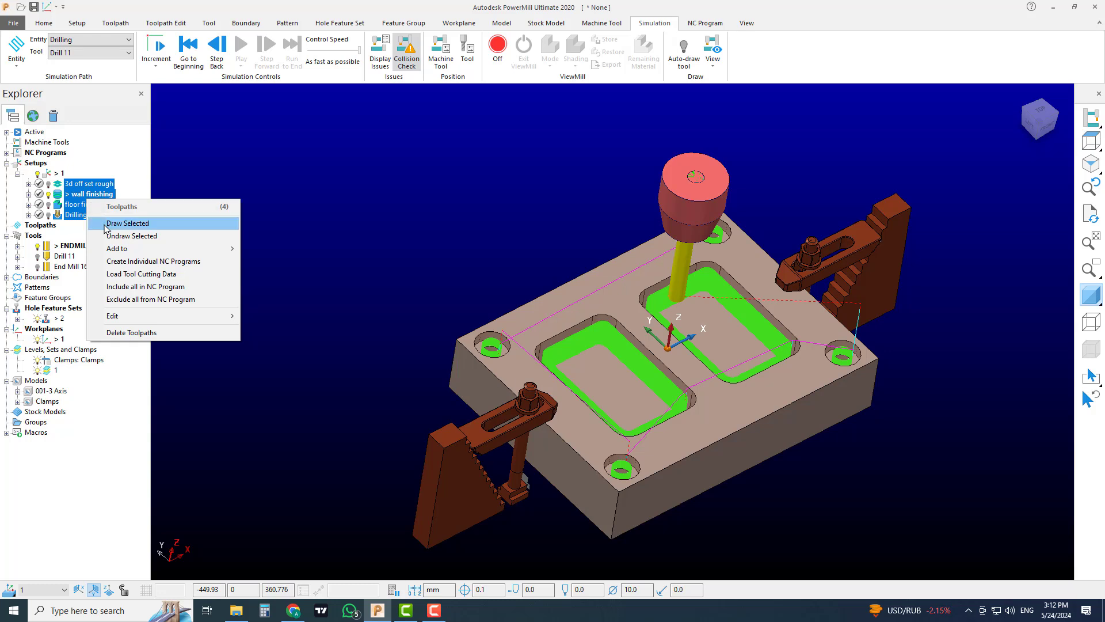
{"action": "mouse_move", "coordinate": [126, 249]}
{"action": "left_click", "coordinate": [294, 262]}
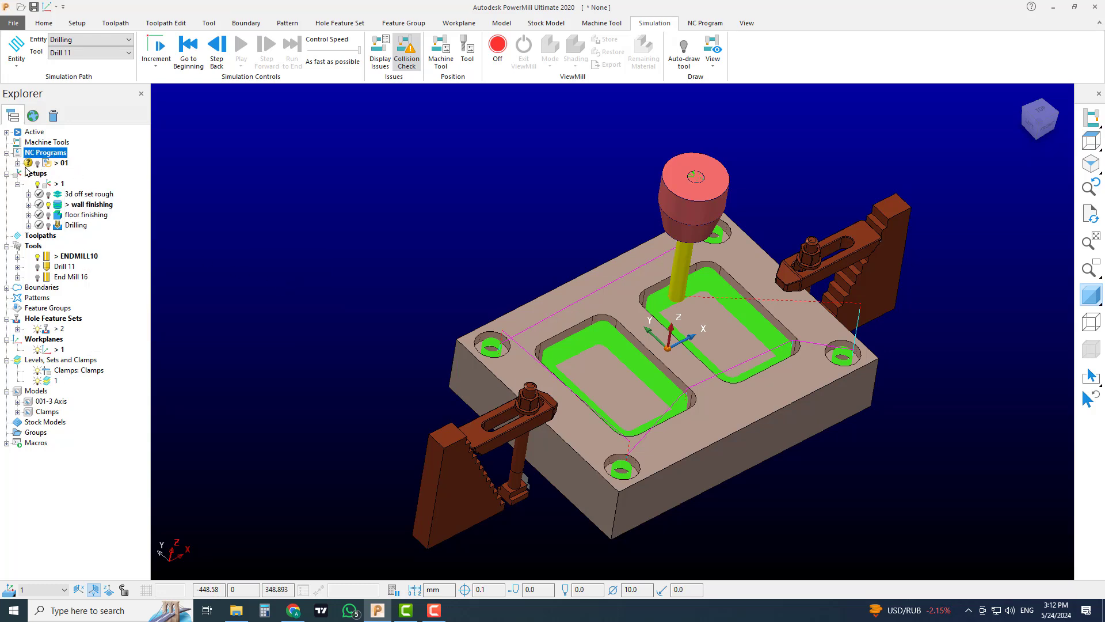
{"action": "left_click", "coordinate": [16, 164]}
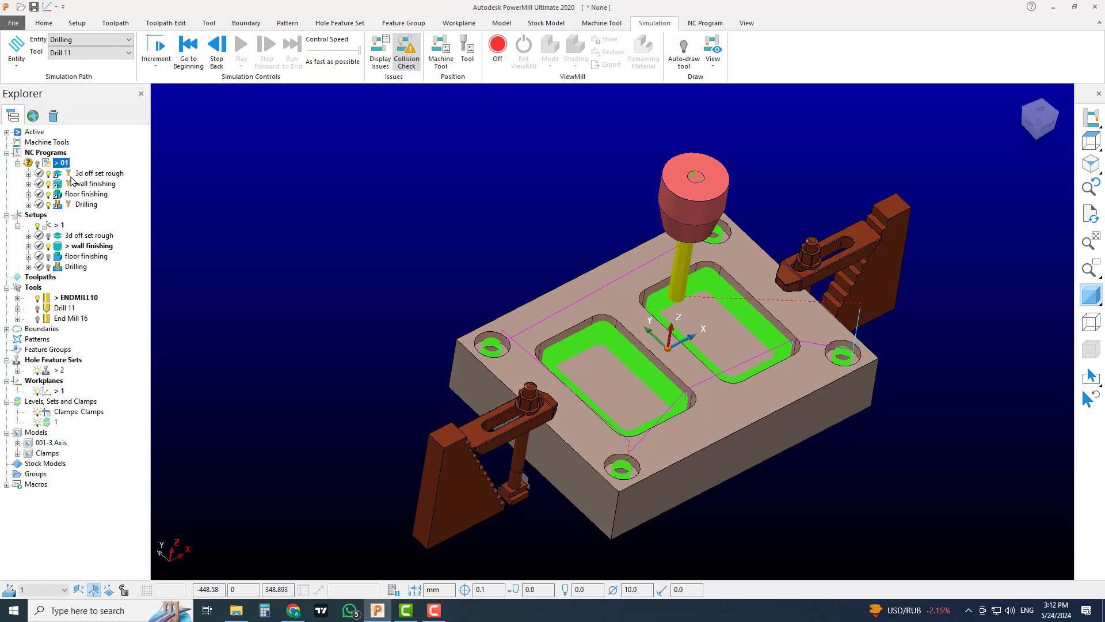
{"action": "left_click", "coordinate": [18, 164]}
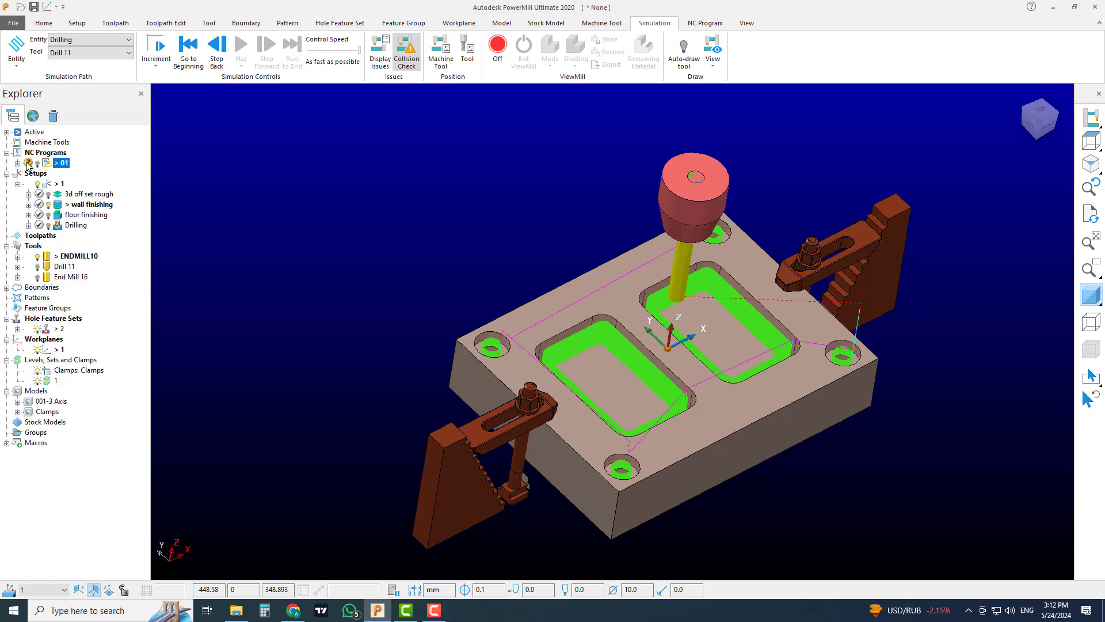
Step: Verify NC program 01 with existing toolpath clearances, and review the reported issues and its toolpaths' safety status
{"action": "left_click", "coordinate": [49, 26]}
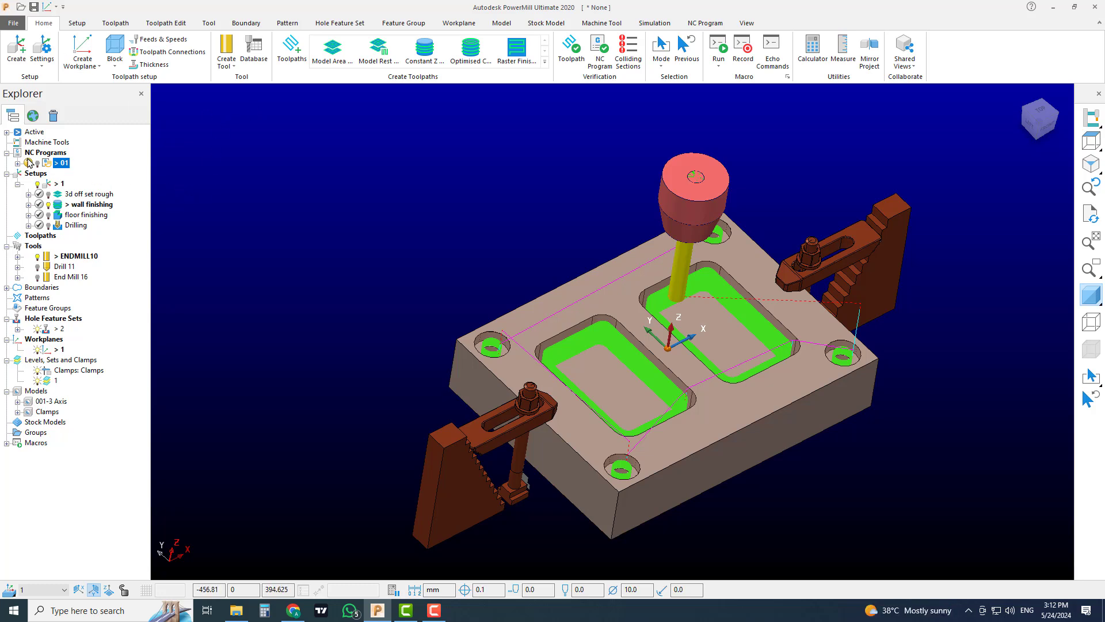
{"action": "mouse_move", "coordinate": [40, 165]}
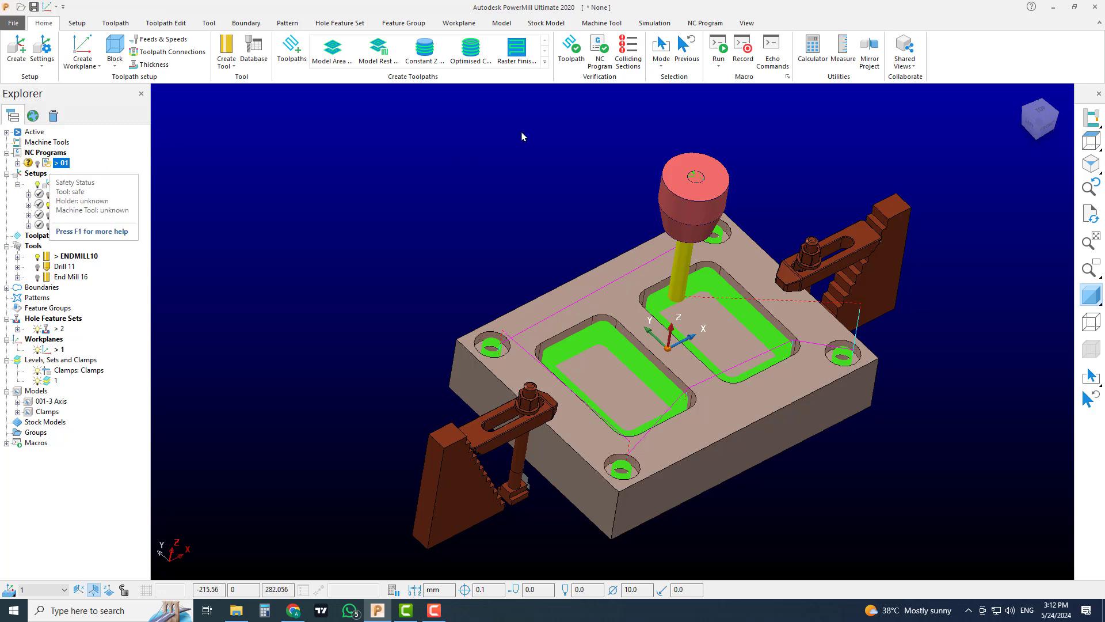
{"action": "left_click", "coordinate": [600, 49]}
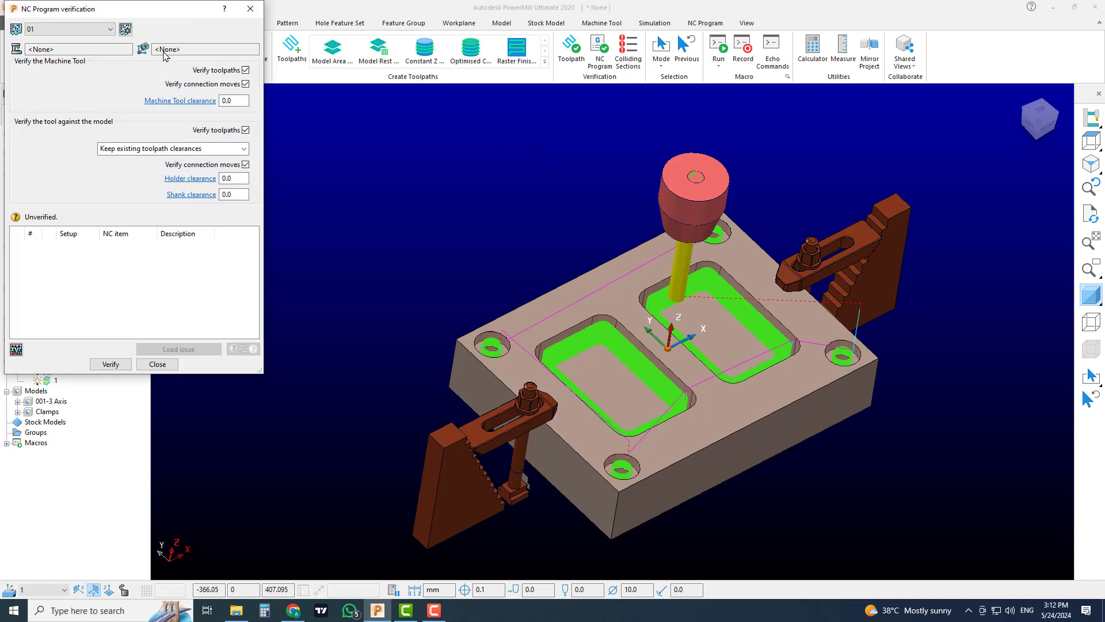
{"action": "left_click_drag", "start_coordinate": [146, 16], "coordinate": [403, 94]}
{"action": "left_click", "coordinate": [328, 443]}
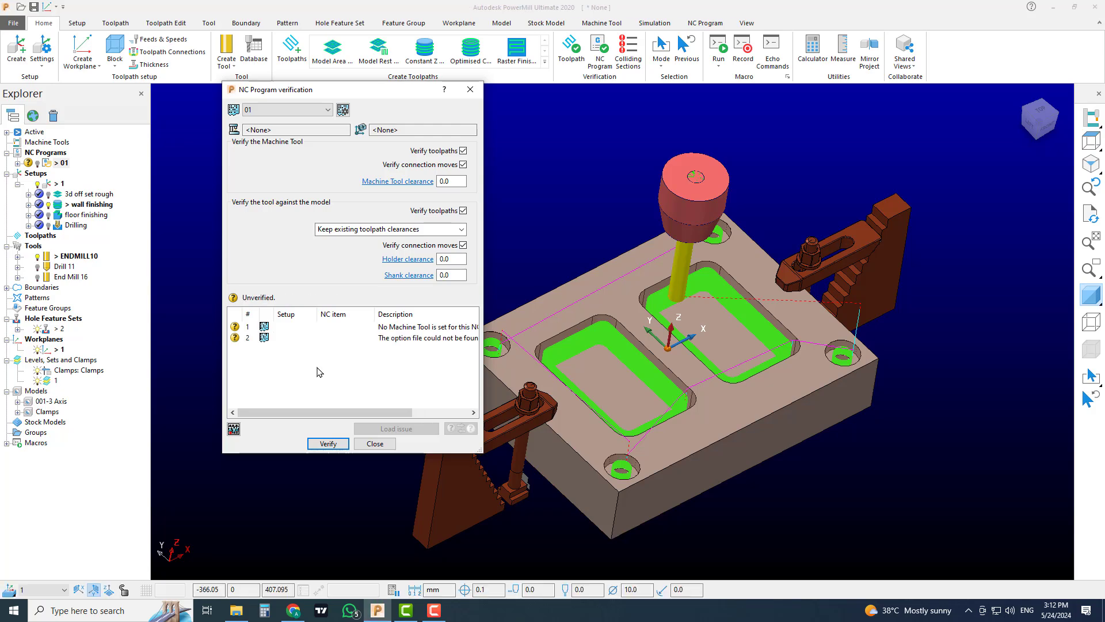
{"action": "left_click", "coordinate": [375, 443]}
{"action": "left_click", "coordinate": [599, 52]}
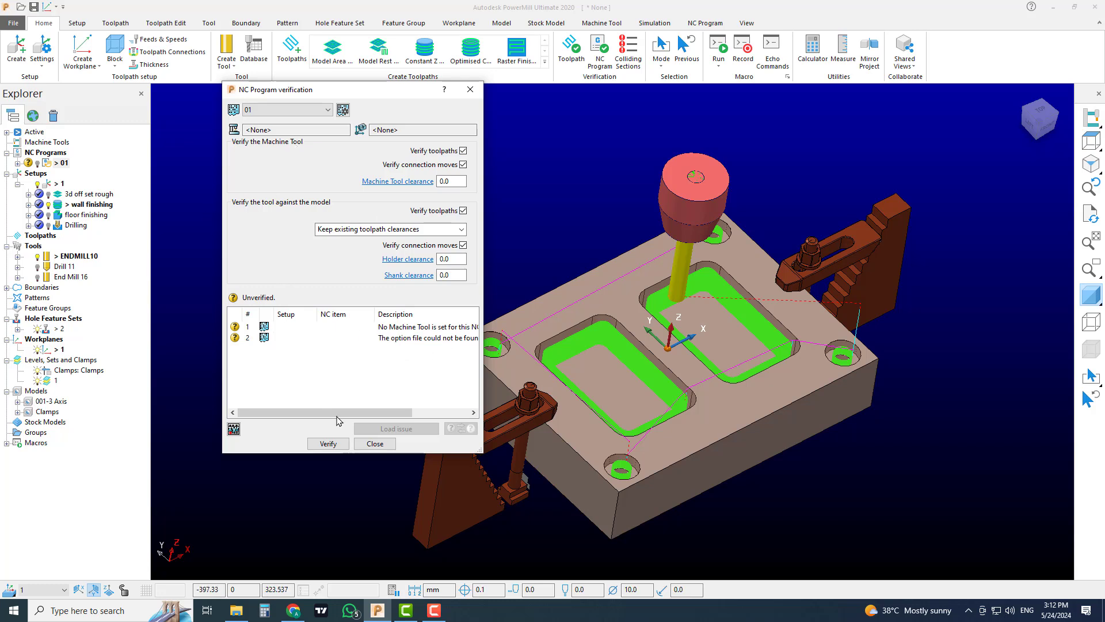
{"action": "left_click", "coordinate": [374, 443]}
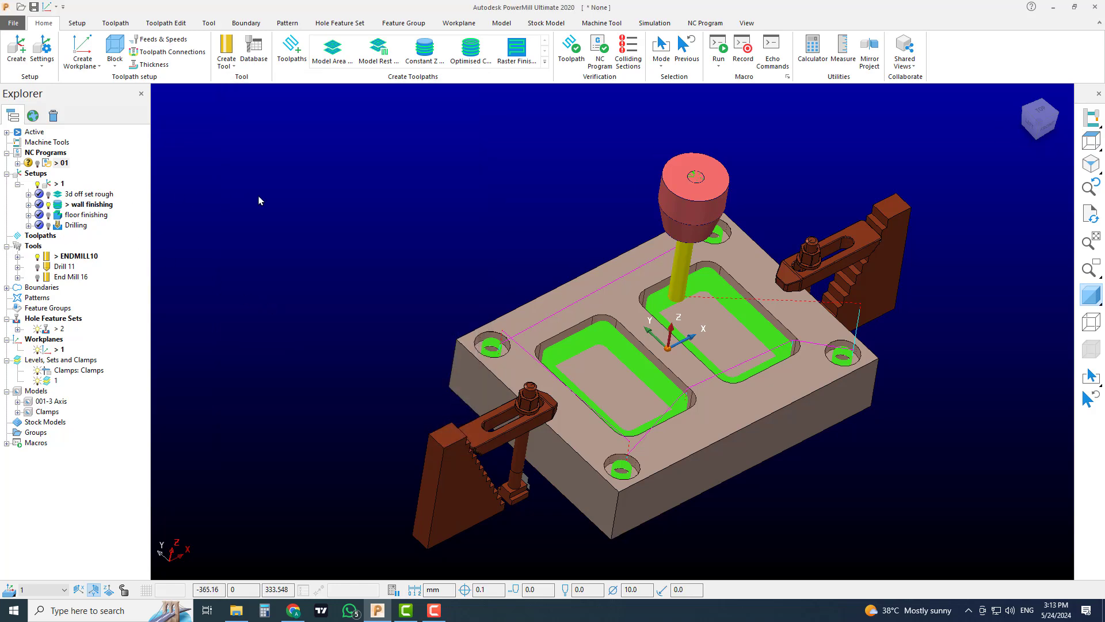
{"action": "left_click", "coordinate": [17, 163]}
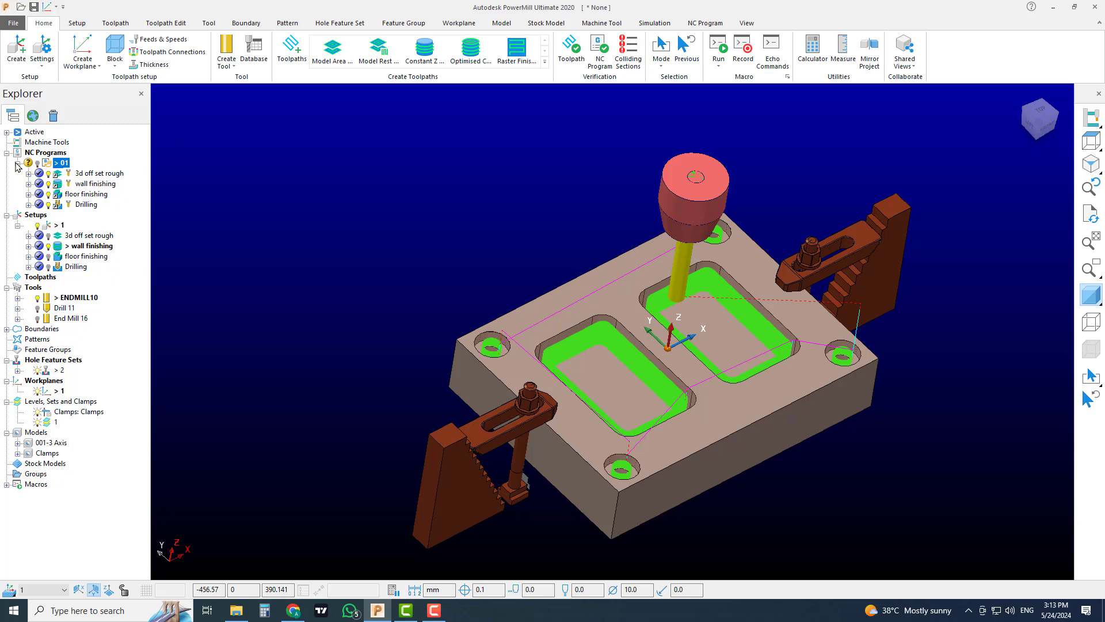
{"action": "left_click", "coordinate": [17, 163]}
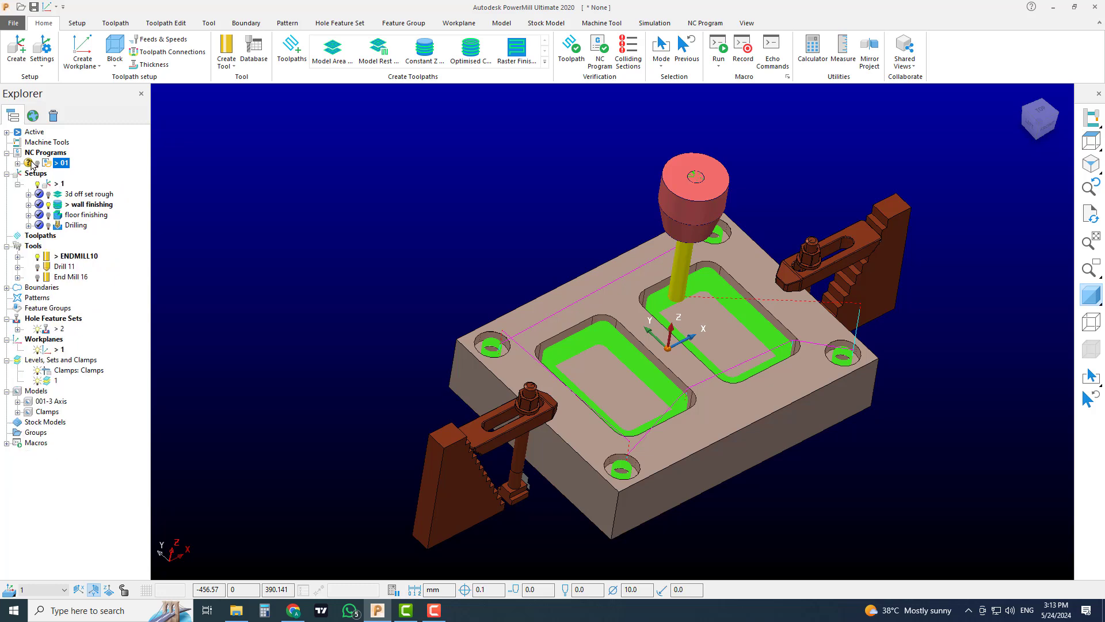
{"action": "mouse_move", "coordinate": [32, 165]}
Step: Open the settings of NC program 01 and assign the Fanuc machine option file
{"action": "right_click", "coordinate": [51, 164]}
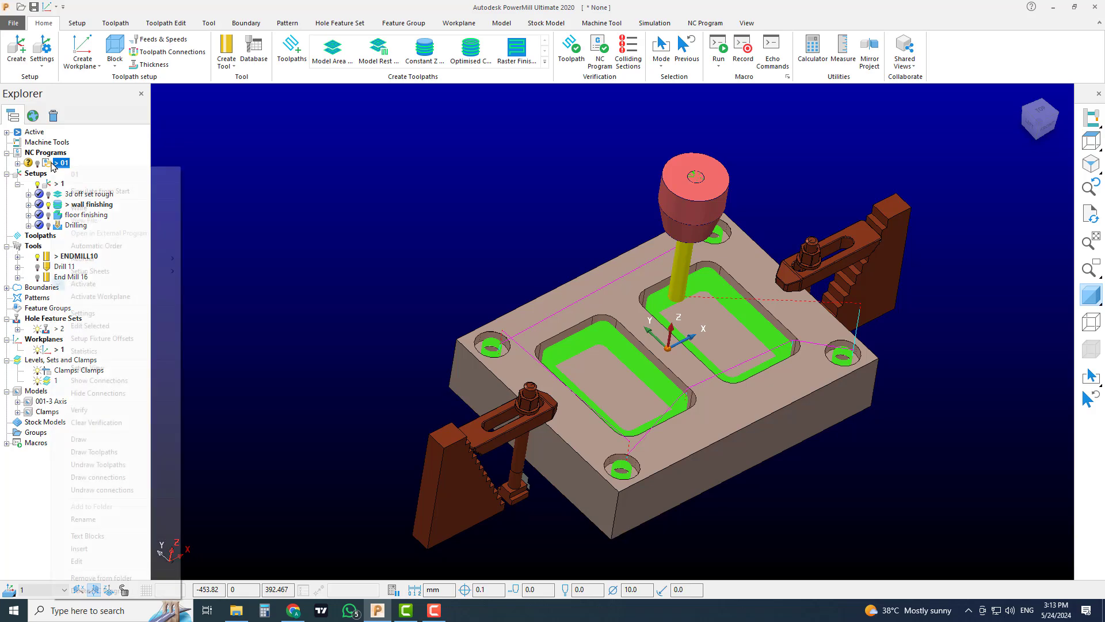
{"action": "left_click", "coordinate": [109, 313]}
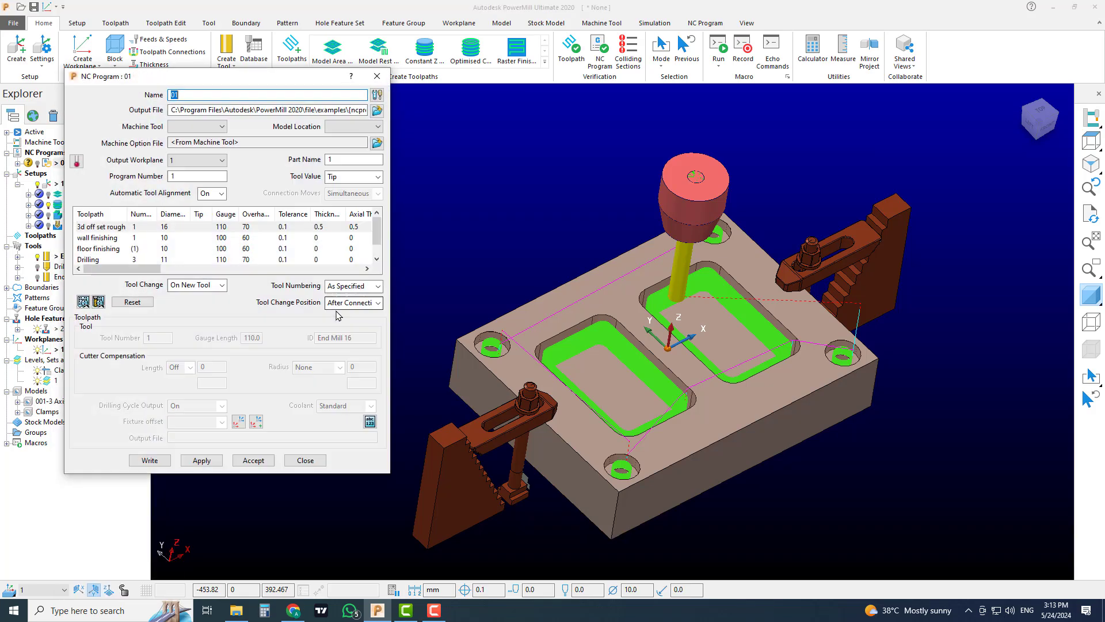
{"action": "left_click_drag", "start_coordinate": [247, 83], "coordinate": [326, 108]}
{"action": "left_click", "coordinate": [453, 171]}
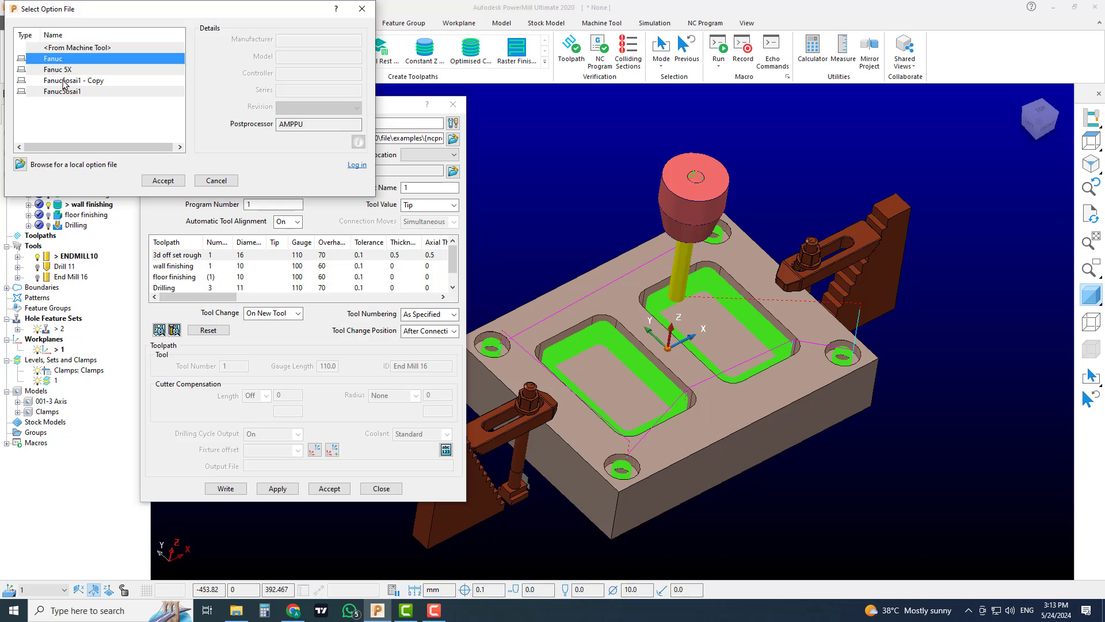
{"action": "left_click_drag", "start_coordinate": [102, 13], "coordinate": [126, 27]}
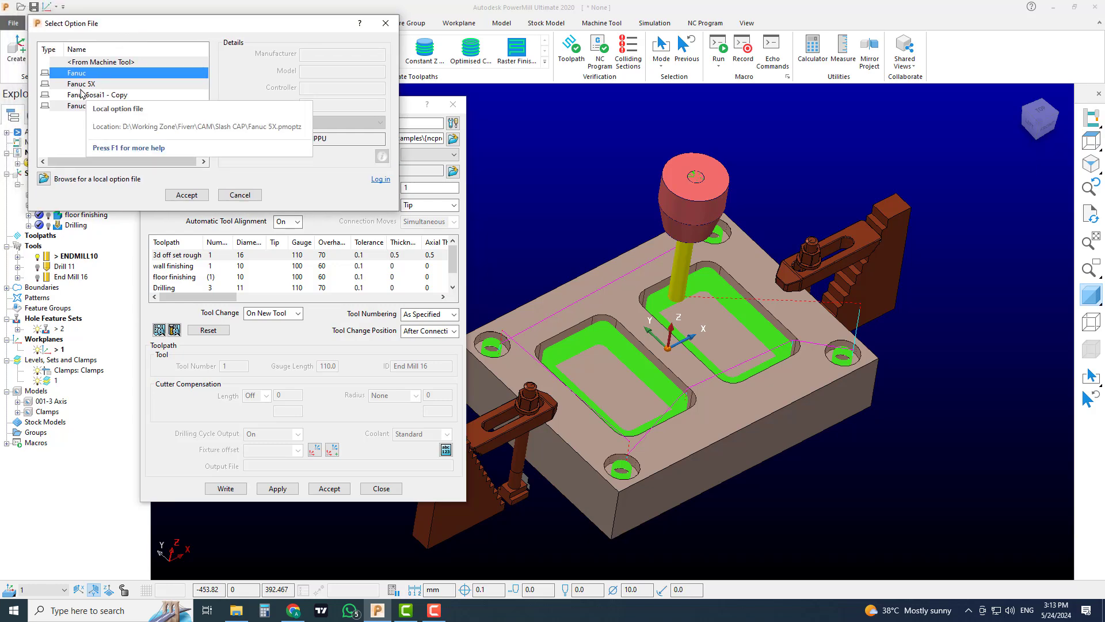
{"action": "left_click", "coordinate": [185, 195]}
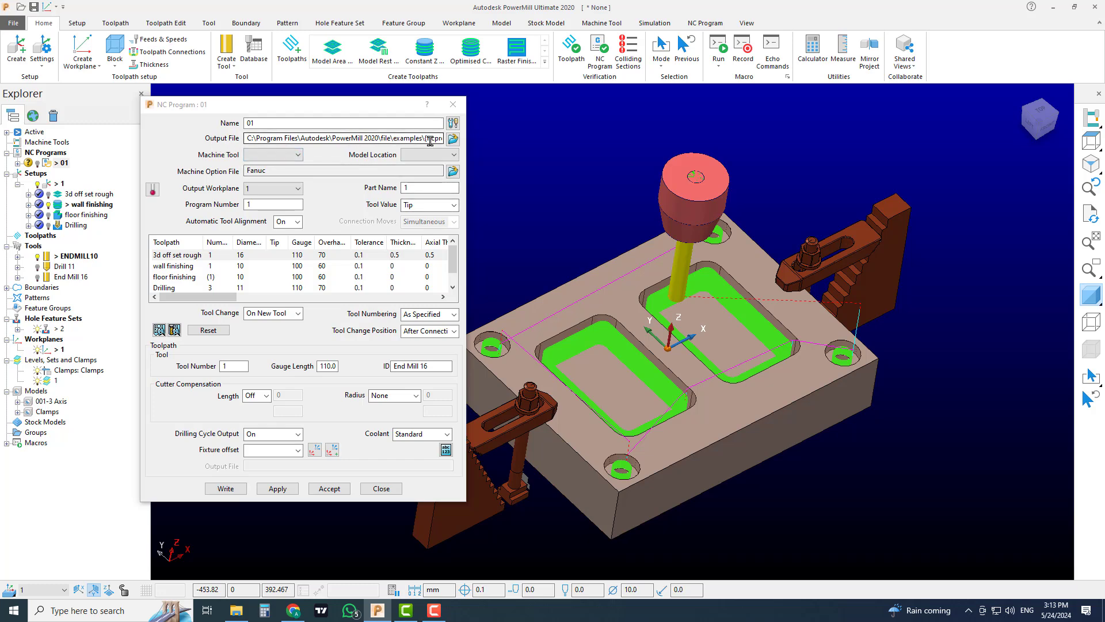
Step: Create a folder named TEST on the Desktop and open it as the output location for NC program 01
{"action": "left_click", "coordinate": [453, 139]}
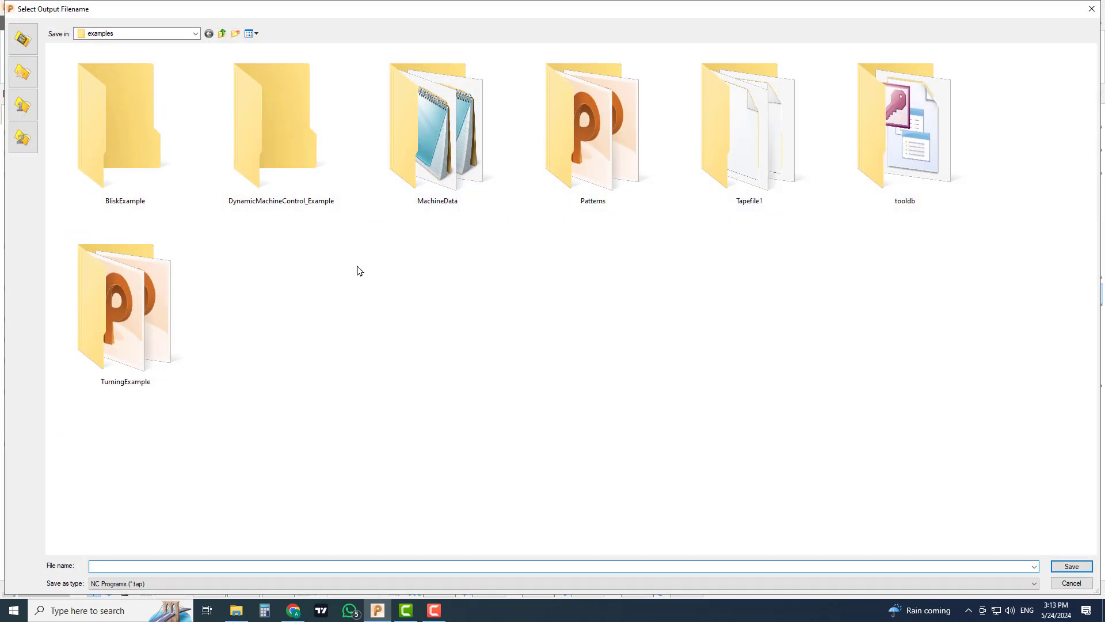
{"action": "left_click", "coordinate": [185, 34]}
{"action": "left_click", "coordinate": [140, 55]}
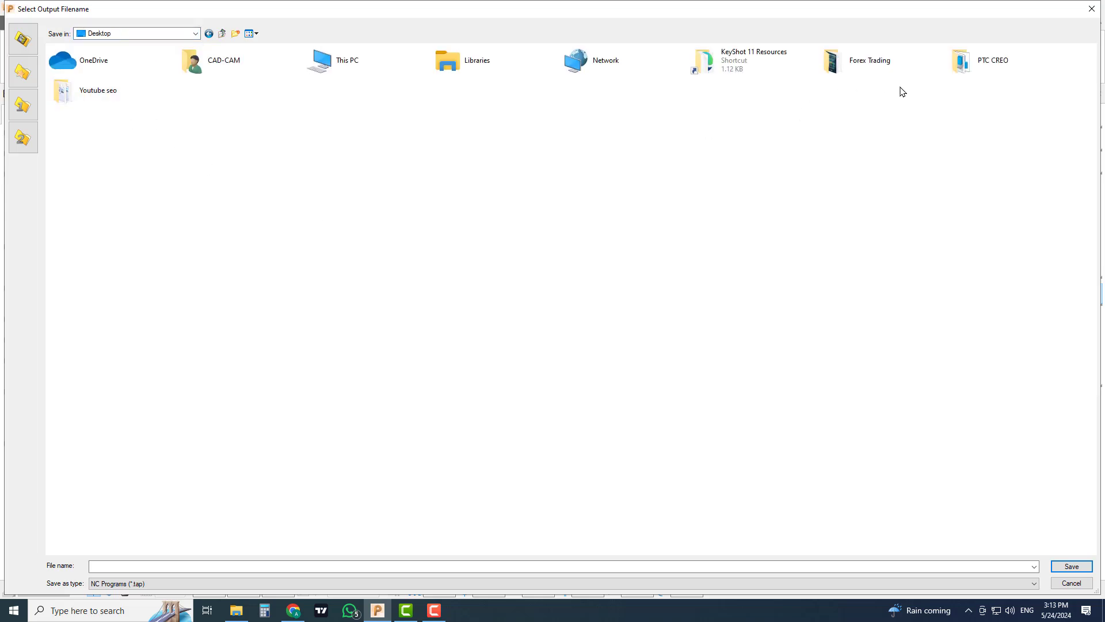
{"action": "right_click", "coordinate": [657, 171]}
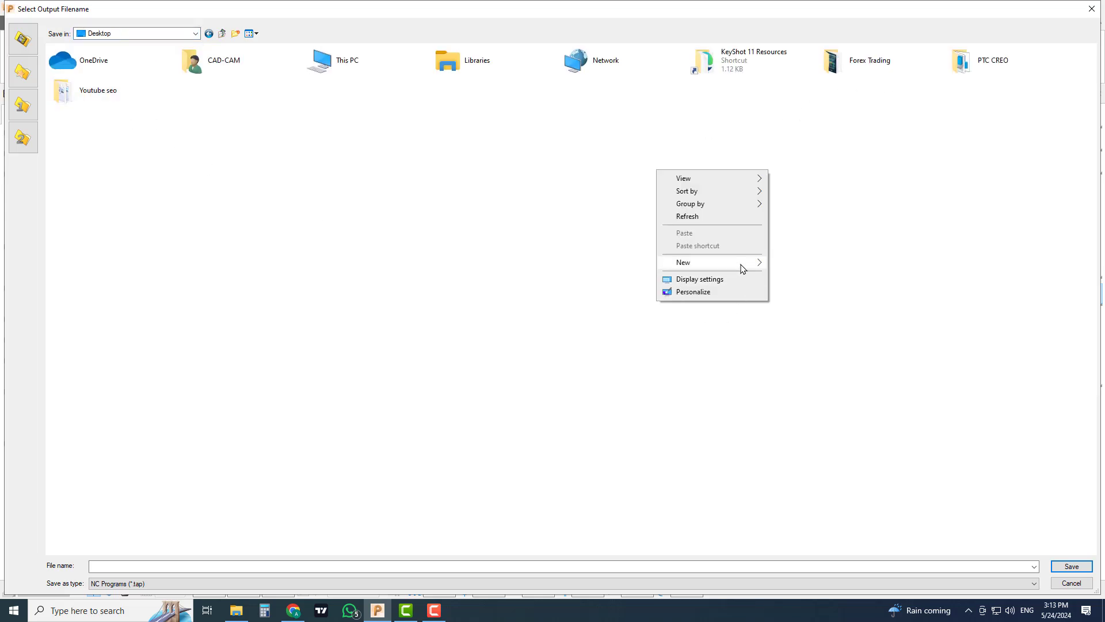
{"action": "mouse_move", "coordinate": [743, 268]}
{"action": "left_click", "coordinate": [794, 262]}
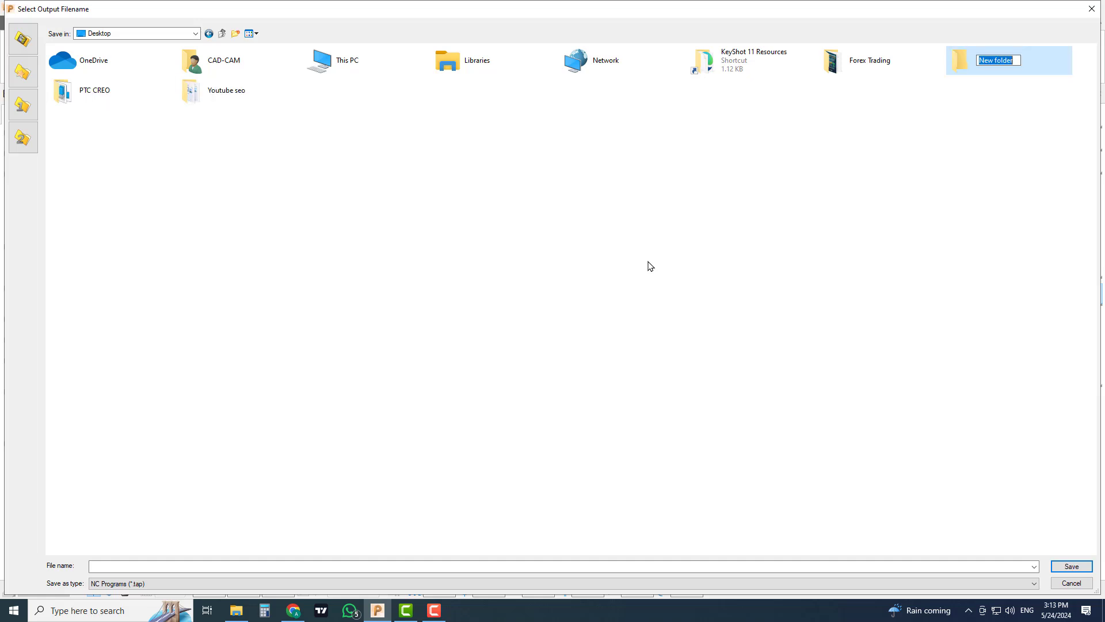
{"action": "type", "text": "TE"}
{"action": "key", "text": "Return"}
{"action": "key", "text": "Return"}
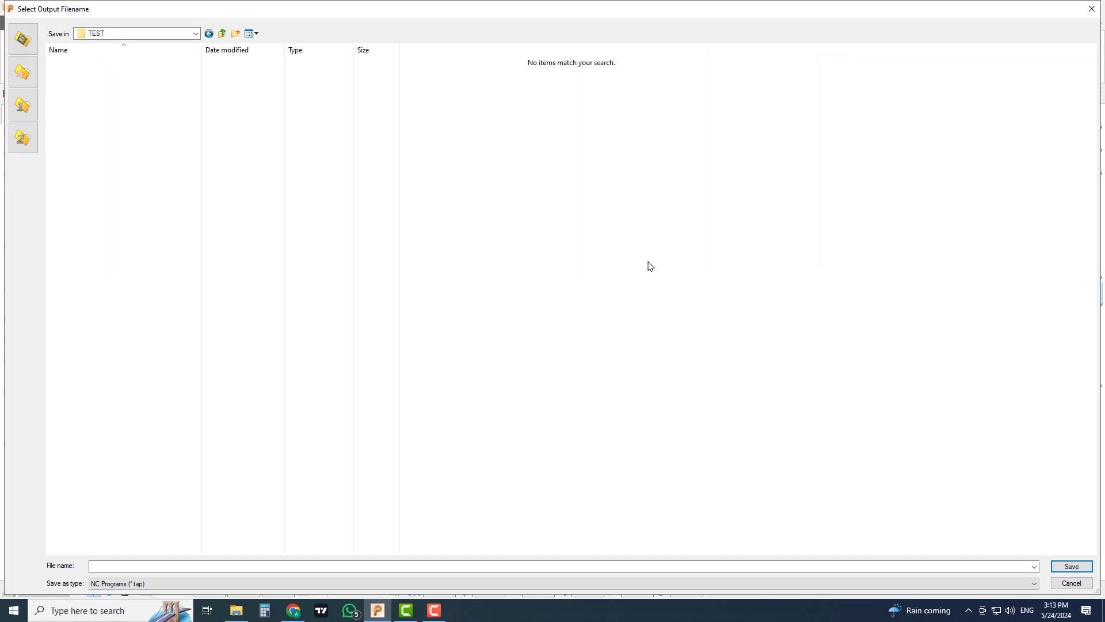
Step: Name the output file 001 and save it as an NC program (.tap) in the TEST folder
{"action": "left_click", "coordinate": [512, 566]}
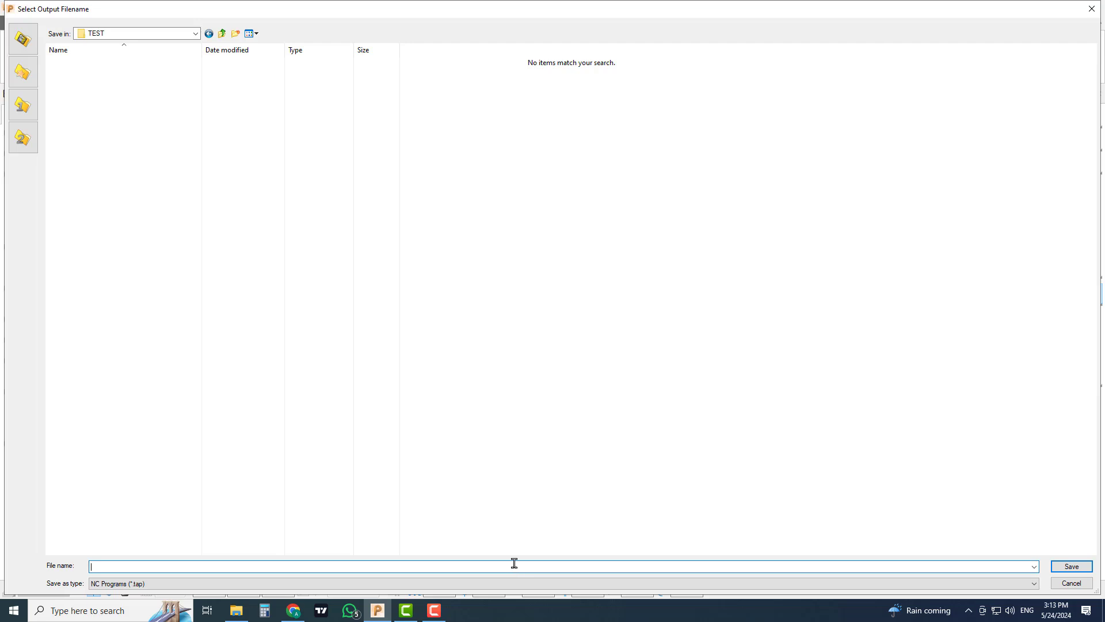
{"action": "type", "text": "001"}
{"action": "key", "text": "Return"}
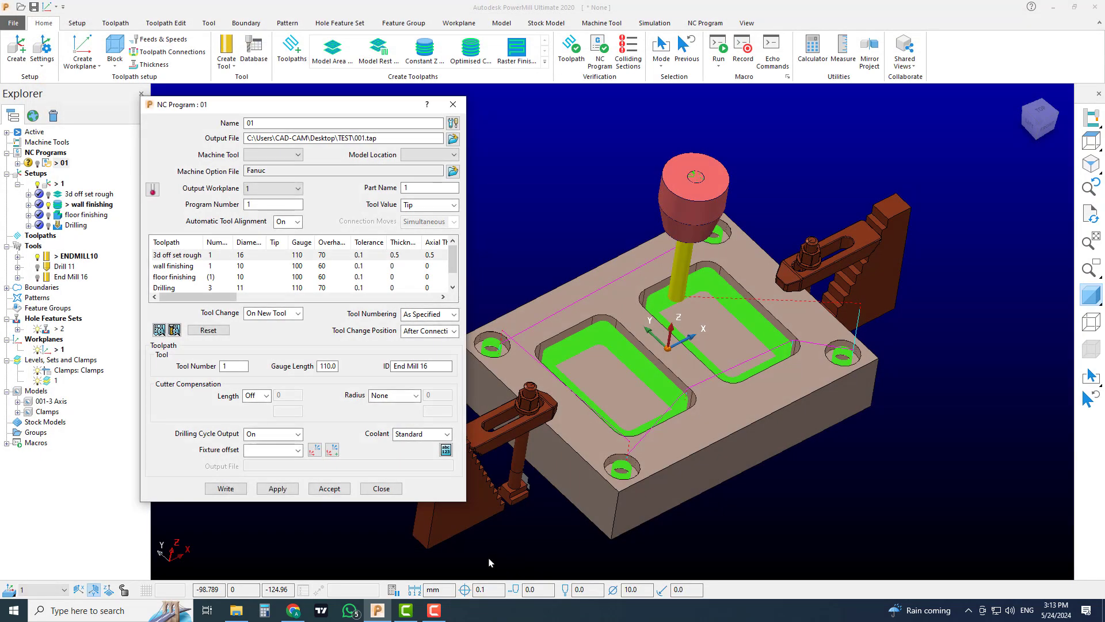
Step: Write NC program 01 to its output file, close the information report and accept the program settings
{"action": "left_click", "coordinate": [226, 488]}
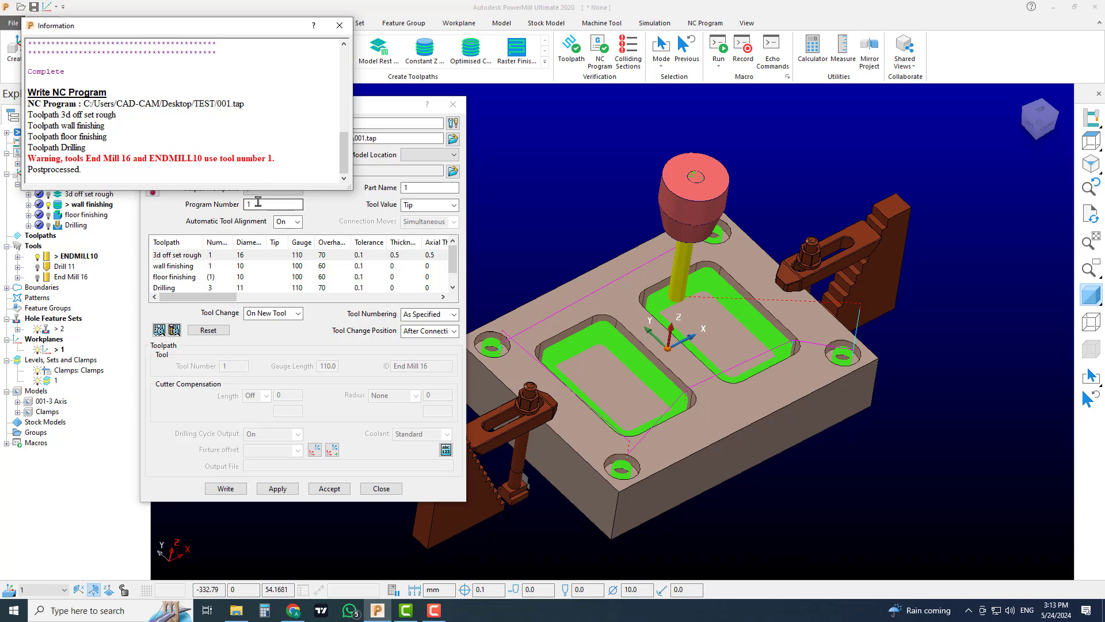
{"action": "left_click", "coordinate": [340, 26]}
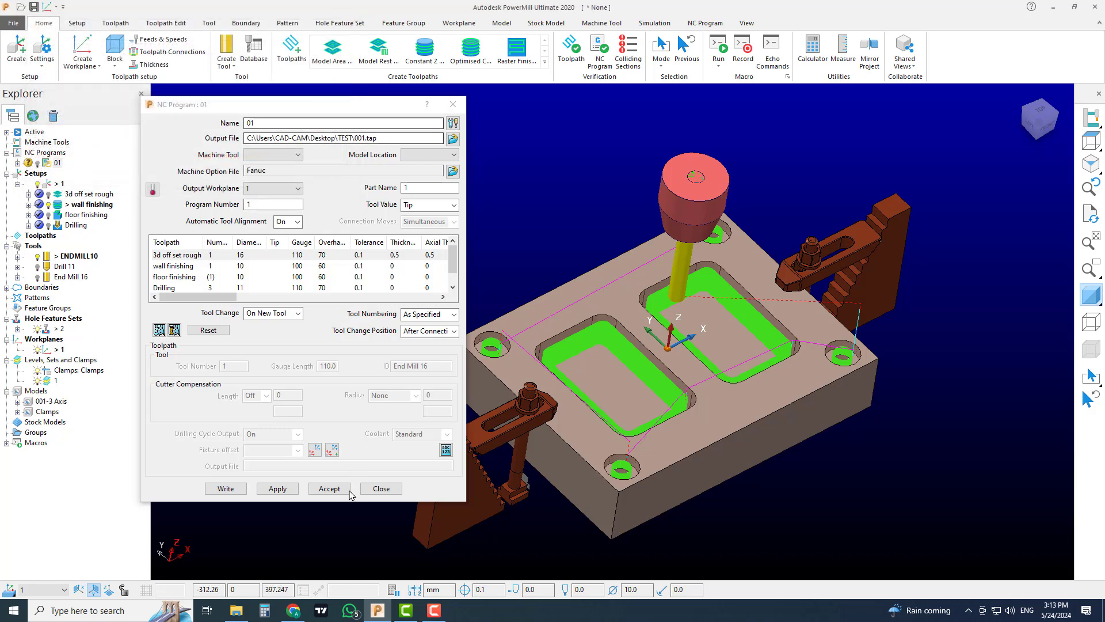
{"action": "left_click", "coordinate": [345, 490]}
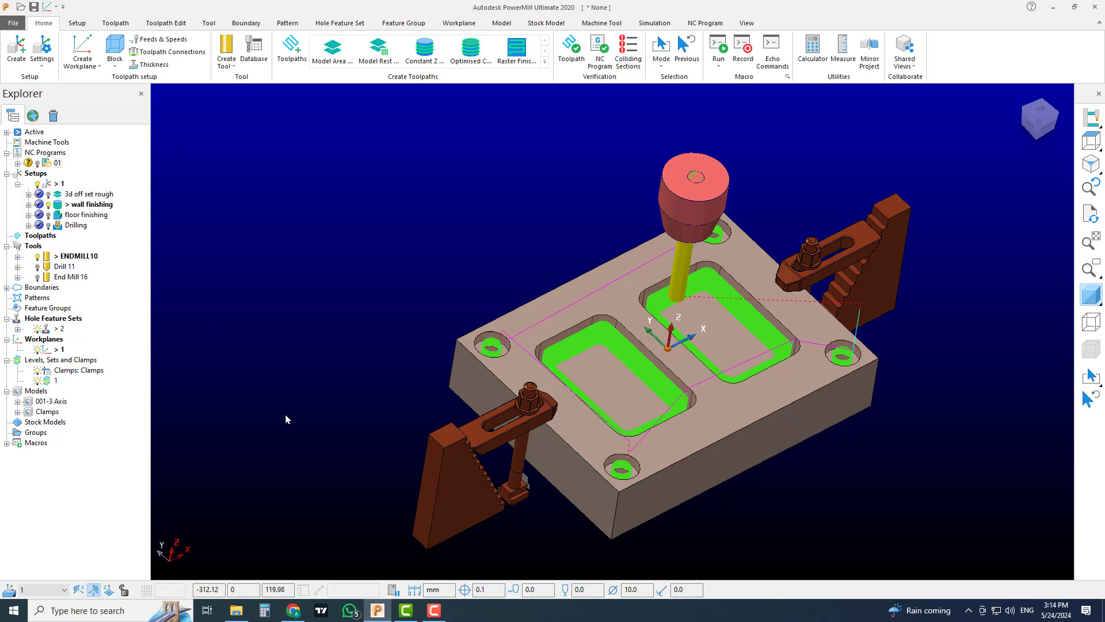
Step: Go to the Desktop, open the TEST folder and open 001.tap in a maximized Notepad window
{"action": "left_click", "coordinate": [237, 611]}
{"action": "left_click", "coordinate": [1039, 6]}
{"action": "left_click", "coordinate": [1104, 611]}
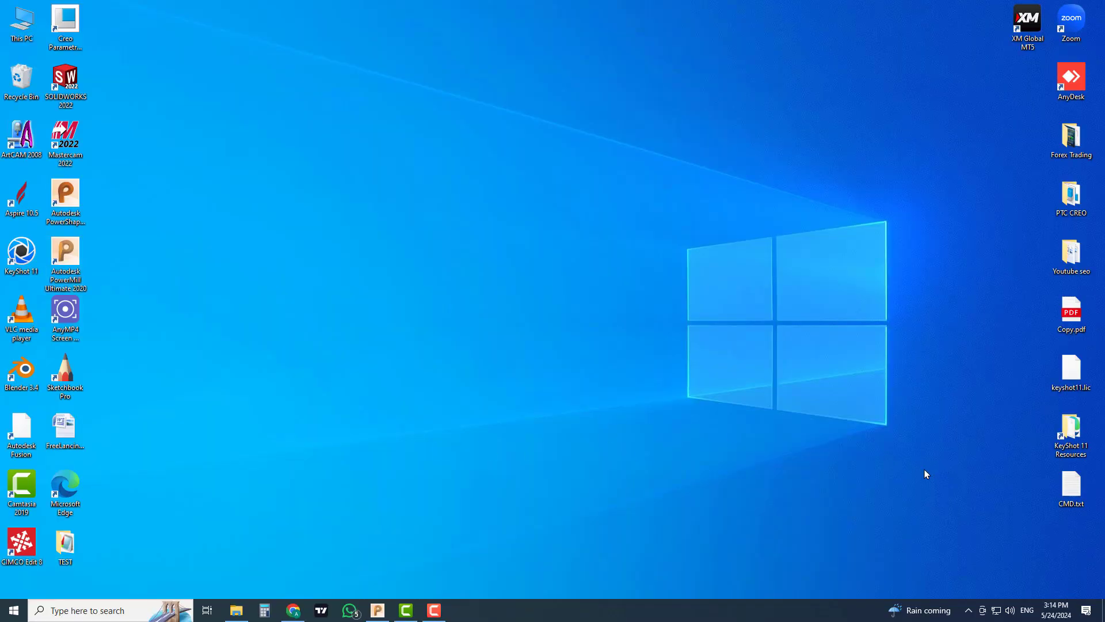
{"action": "key", "text": "t"}
{"action": "left_click", "coordinate": [693, 430]}
{"action": "double_click", "coordinate": [70, 538]}
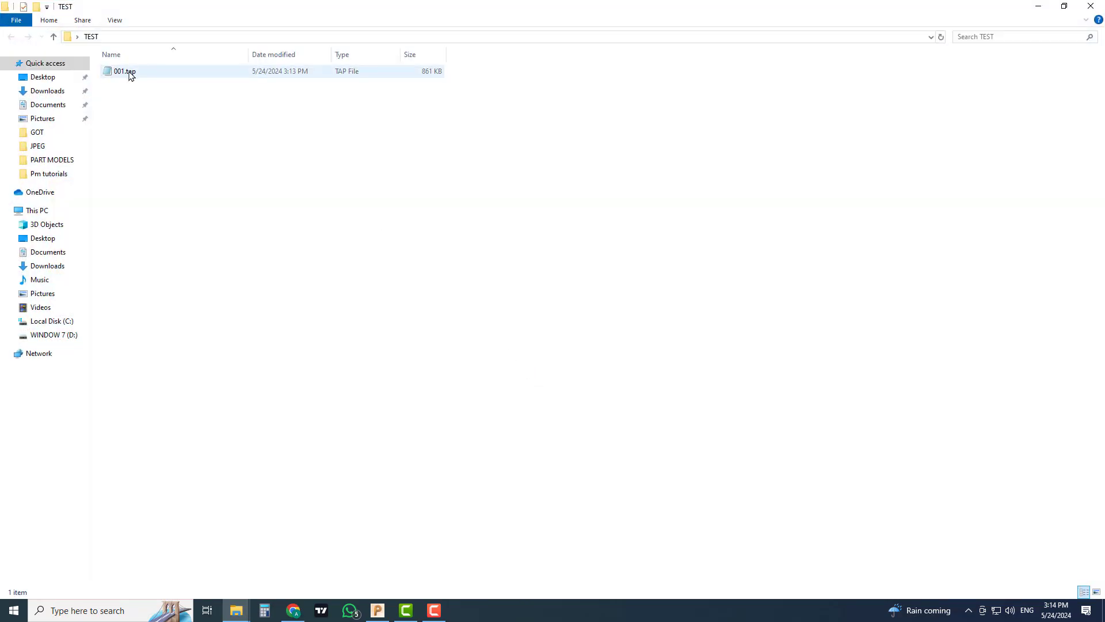
{"action": "double_click", "coordinate": [131, 76]}
{"action": "double_click", "coordinate": [872, 11]}
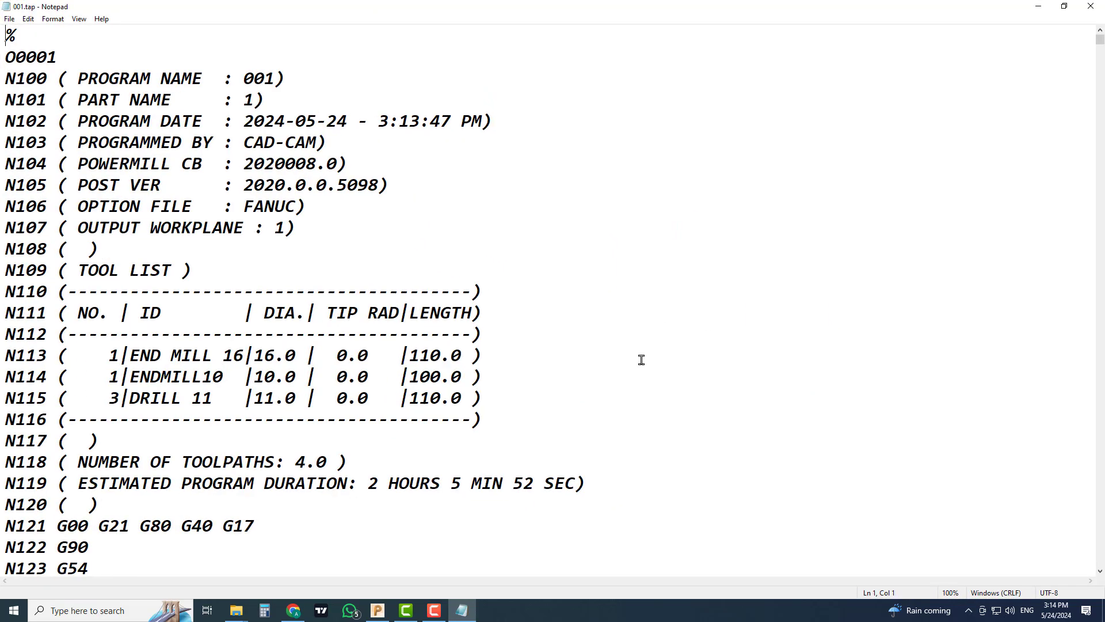
Step: Examine the program header, tool list and G-code moves in 001.tap, and switch back to PowerMill
{"action": "scroll", "coordinate": [641, 360], "scroll_direction": "down", "scroll_amount": 20}
{"action": "scroll", "coordinate": [644, 361], "scroll_direction": "up", "scroll_amount": 20}
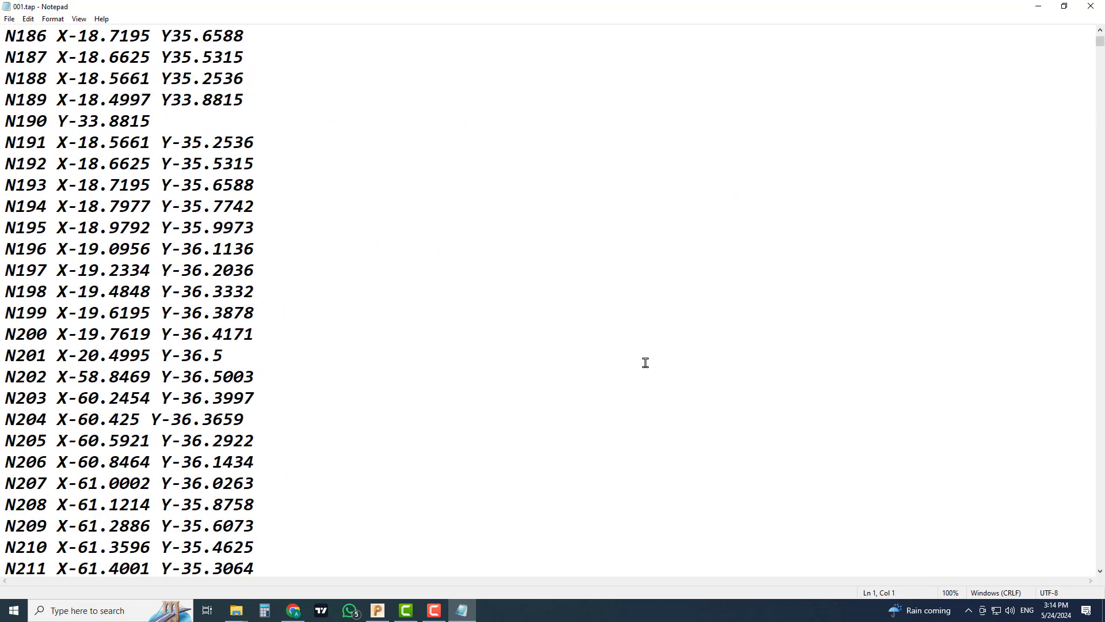
{"action": "scroll", "coordinate": [645, 362], "scroll_direction": "up", "scroll_amount": 20}
{"action": "scroll", "coordinate": [644, 363], "scroll_direction": "down", "scroll_amount": 19}
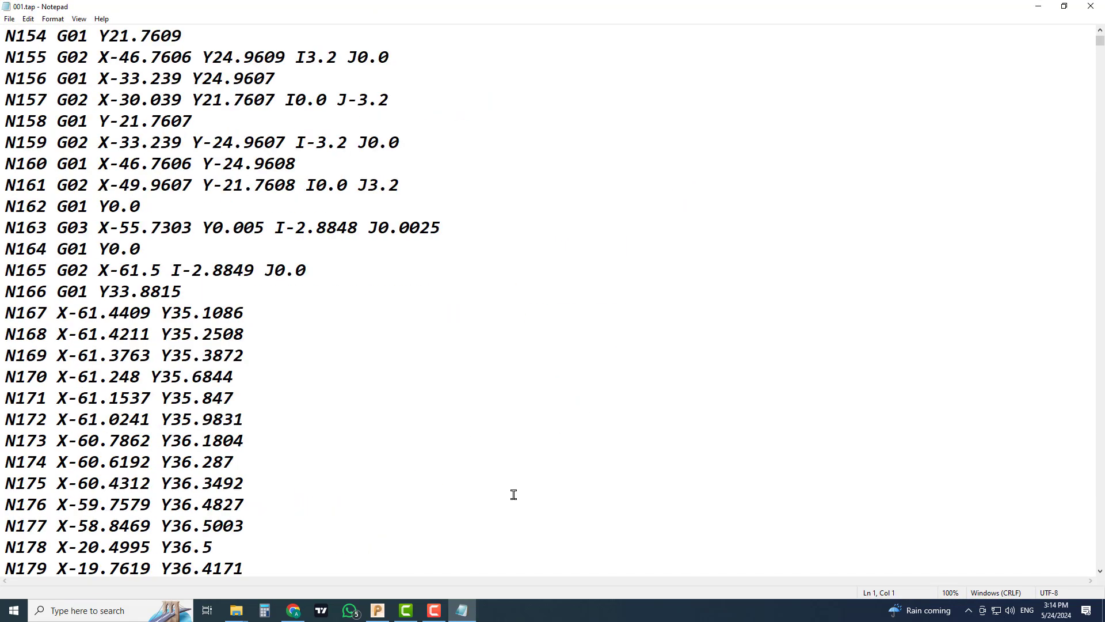
{"action": "left_click", "coordinate": [377, 610]}
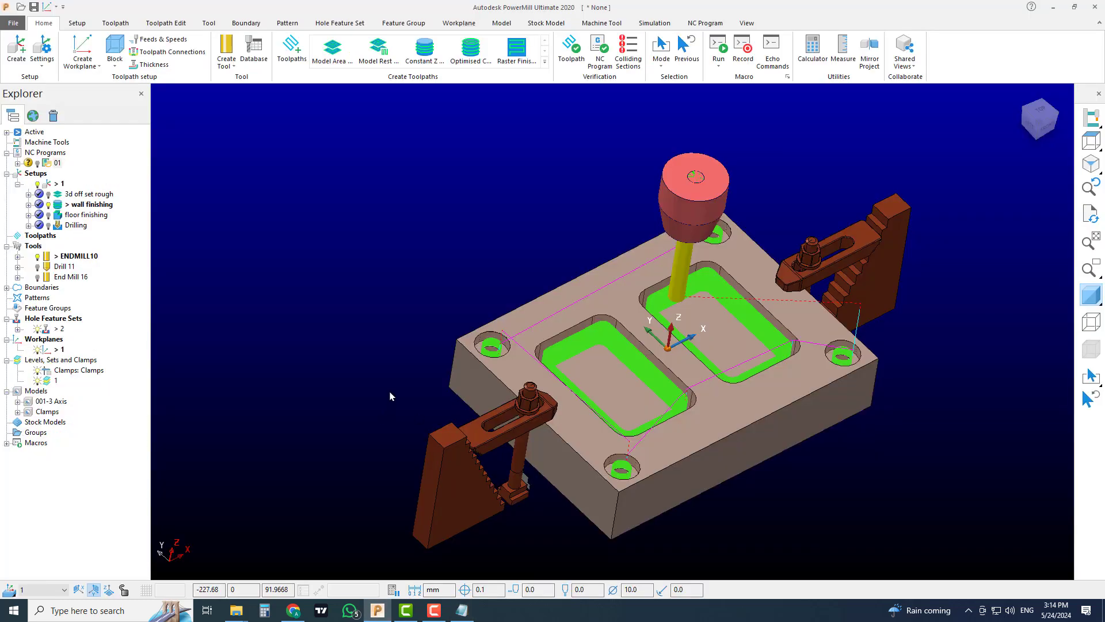